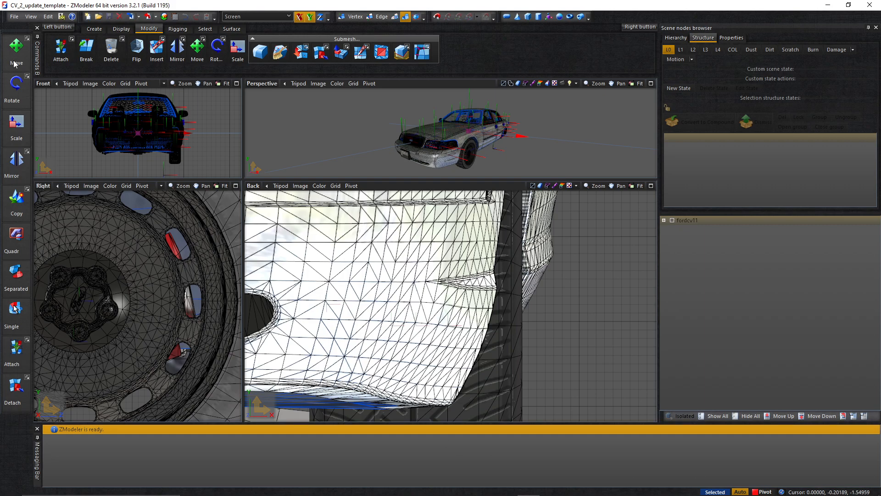
Switch the Back viewport to the 3D view and resize the four viewports to roughly equal sizes
click(220, 110)
click(252, 186)
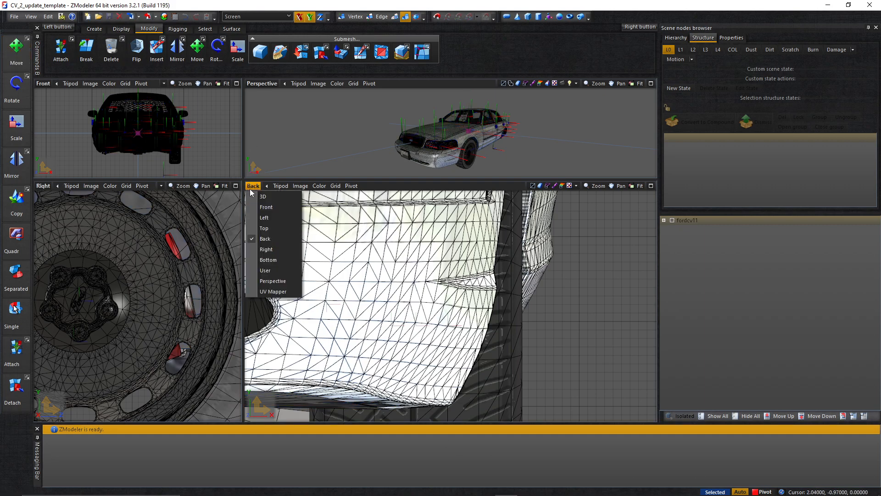
click(274, 196)
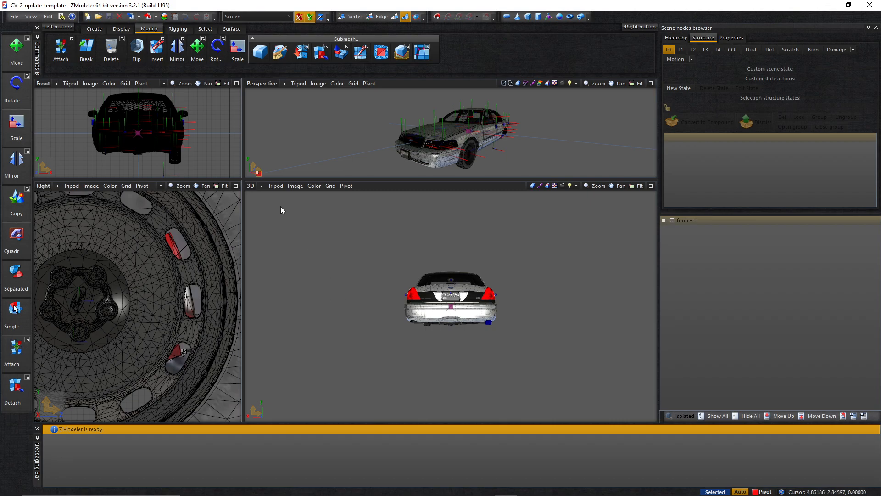
drag(241, 181, 337, 254)
click(239, 220)
Change the Perspective viewport to the Top view and the Right viewport to the Left view
click(363, 87)
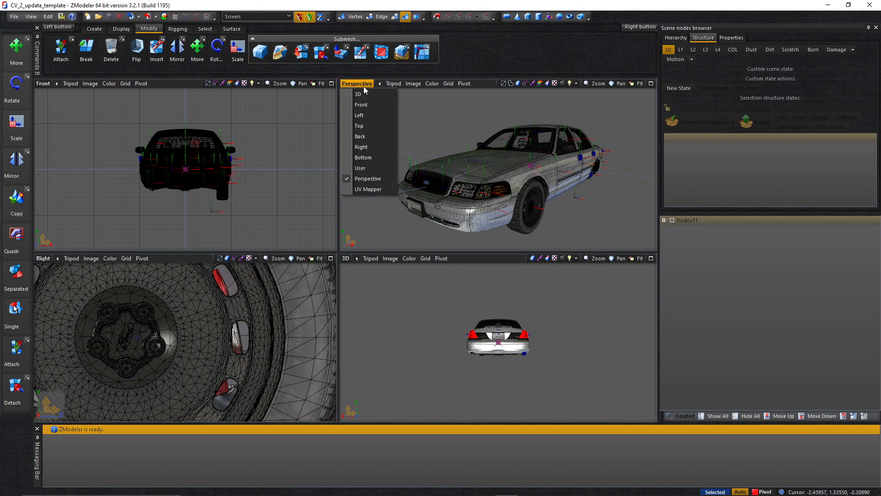
click(368, 116)
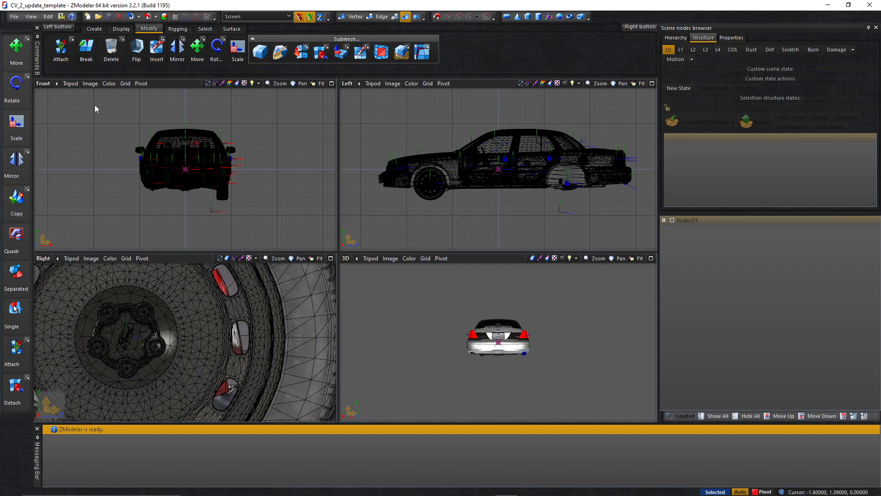
click(43, 259)
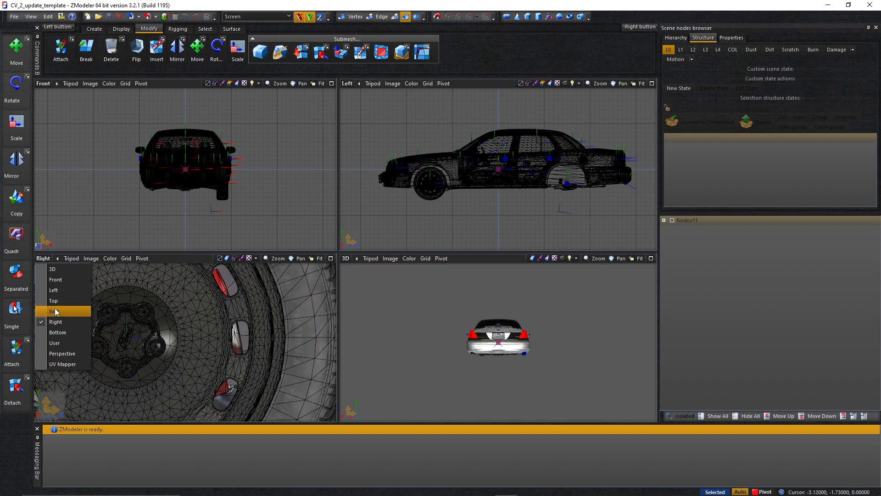
click(46, 288)
click(347, 83)
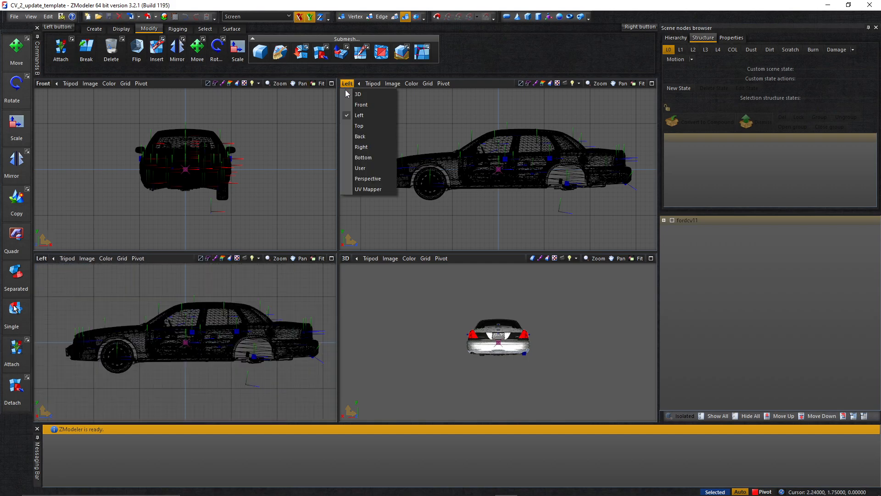
click(362, 127)
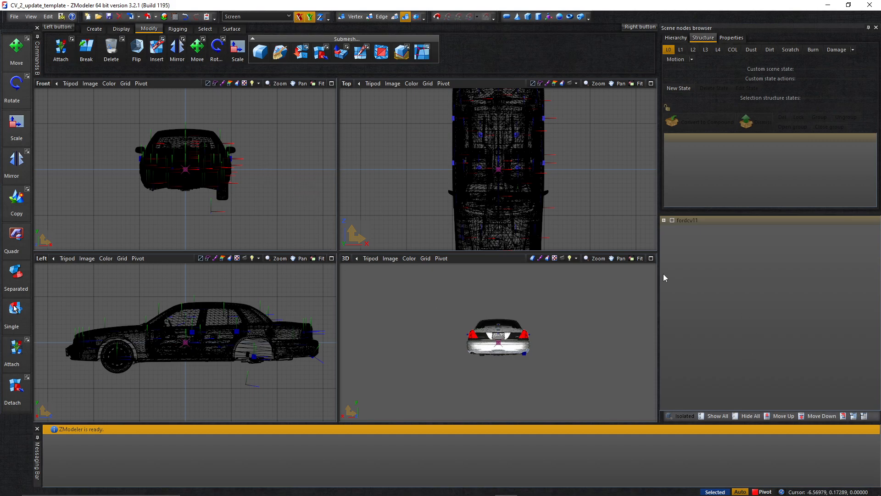
Maximize the 3D viewport and examine the car's front end and side up close
click(651, 259)
middle_drag(446, 285, 460, 296)
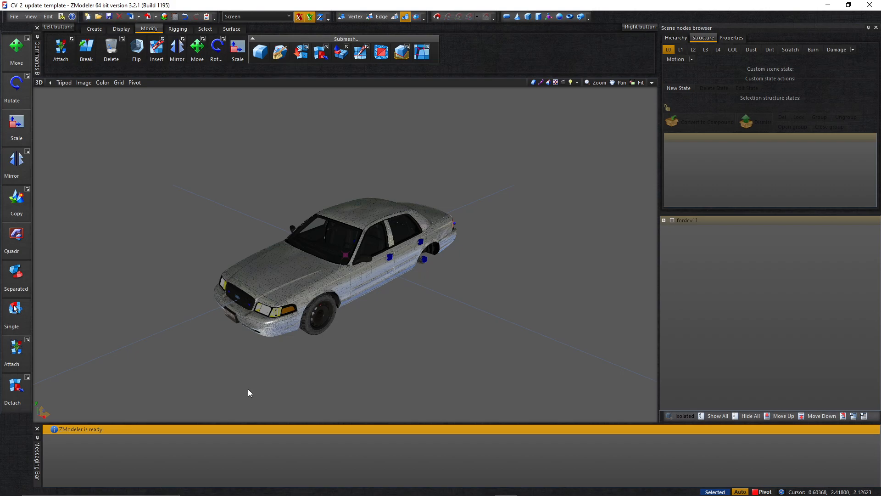
middle_drag(278, 274, 299, 266)
scroll(425, 186, up, 3)
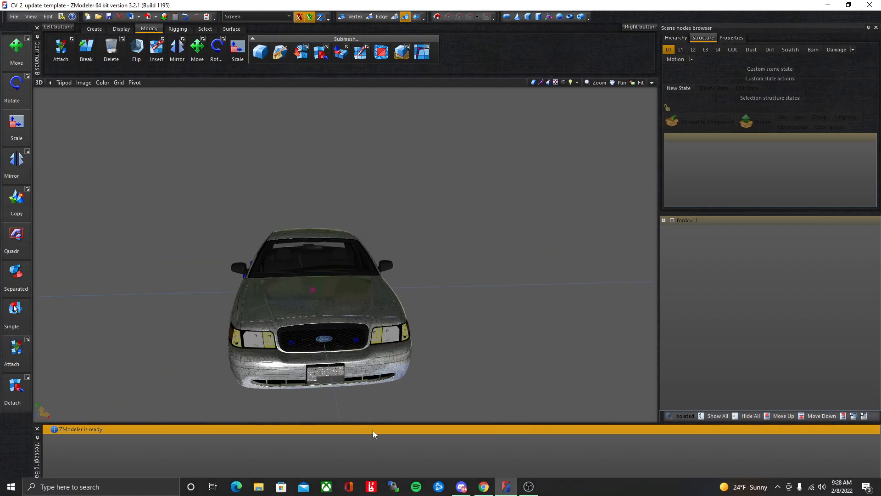
scroll(365, 379, up, 2)
middle_drag(595, 243, 519, 243)
middle_drag(331, 290, 342, 290)
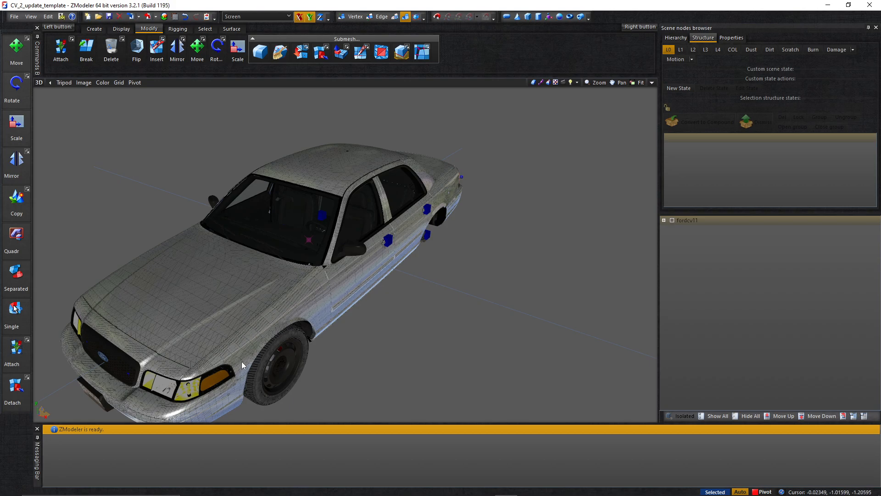
middle_drag(241, 329, 240, 327)
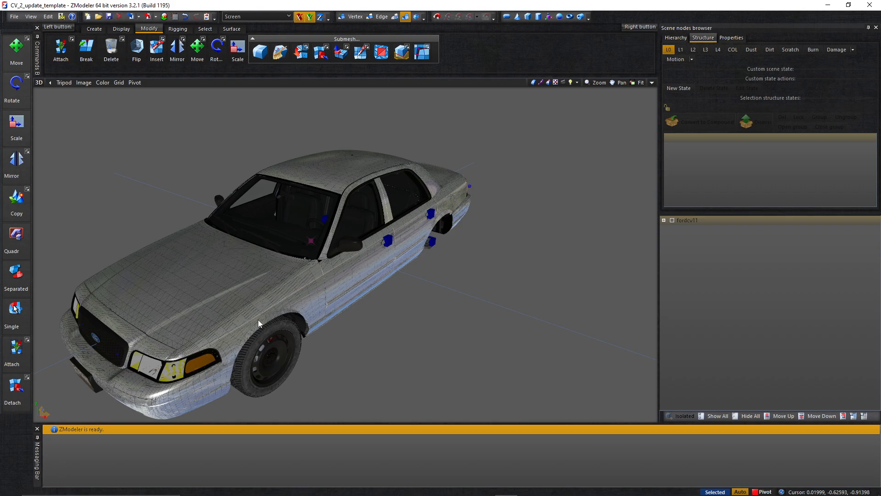
middle_drag(352, 419, 392, 337)
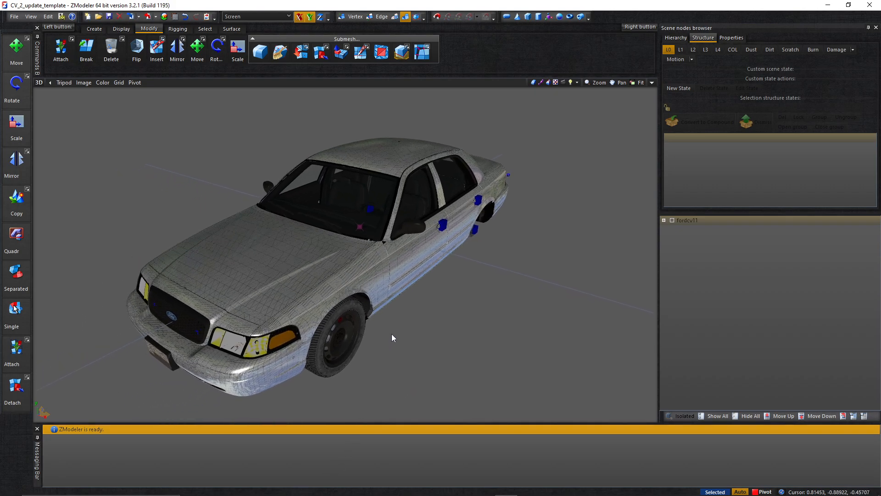
click(14, 16)
click(30, 70)
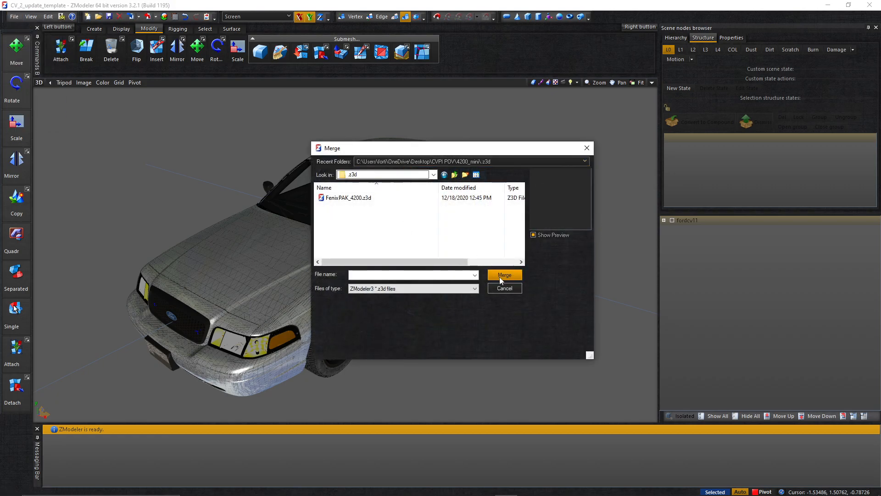
click(505, 288)
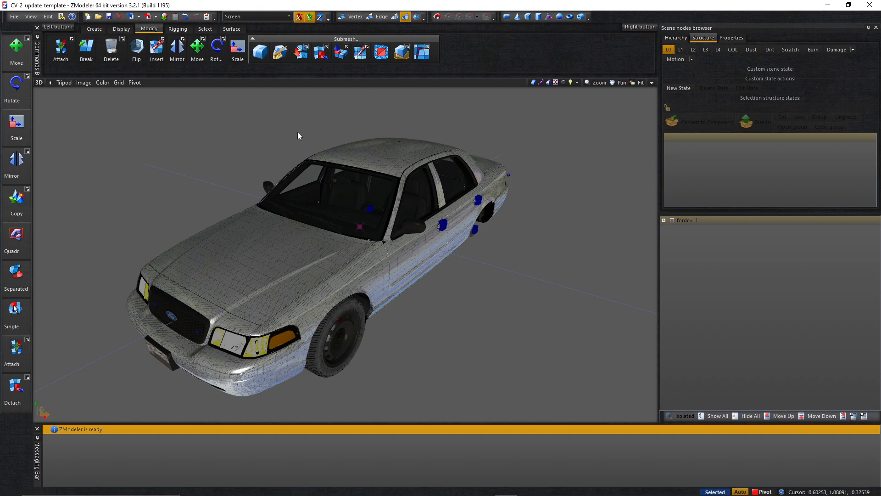
Start a file merge and browse to the "quad front and rear pov" folder inside CVPI POV
click(14, 16)
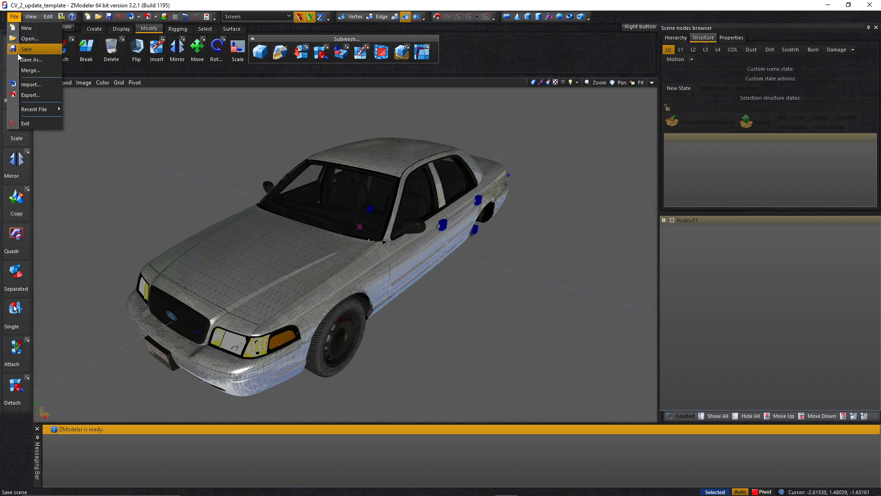
click(17, 73)
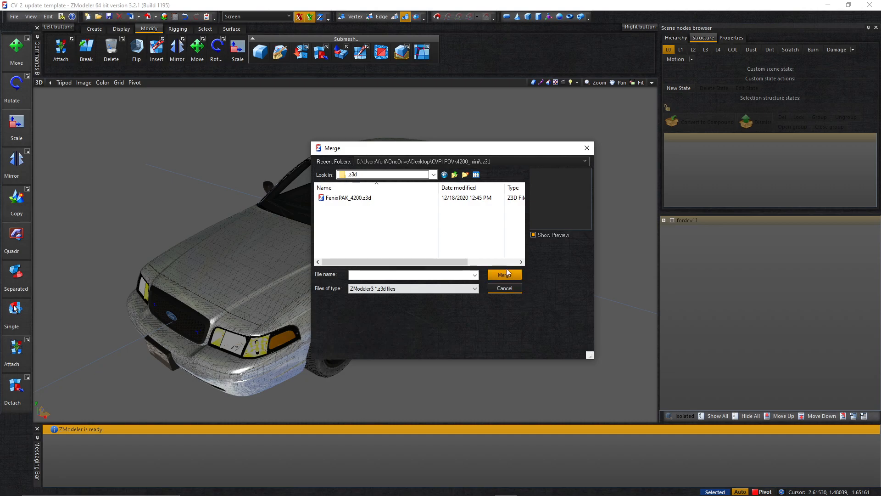
click(454, 175)
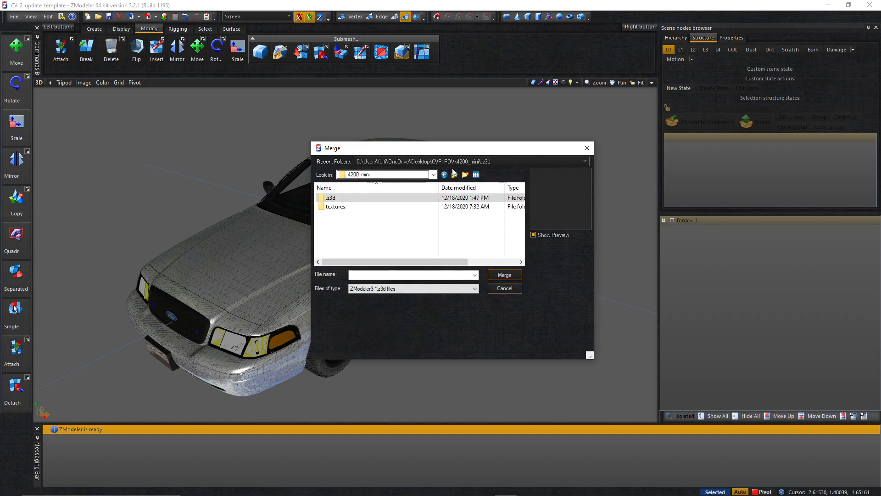
click(454, 175)
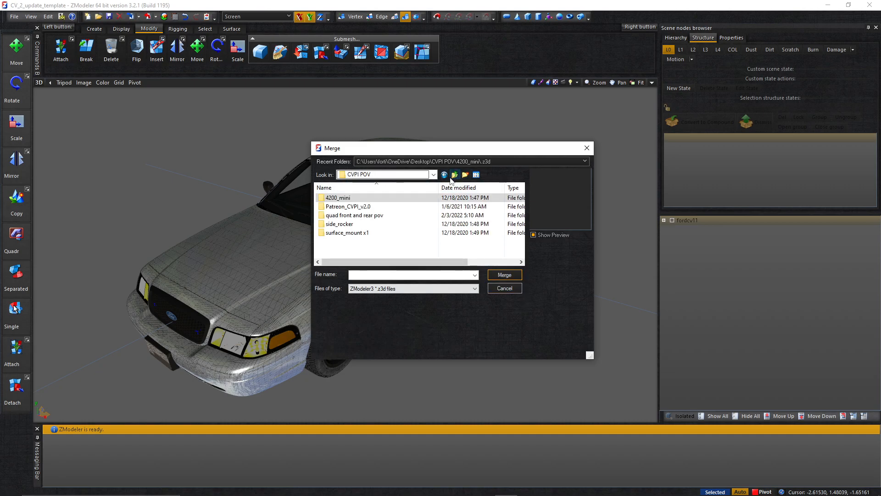
click(425, 232)
click(420, 215)
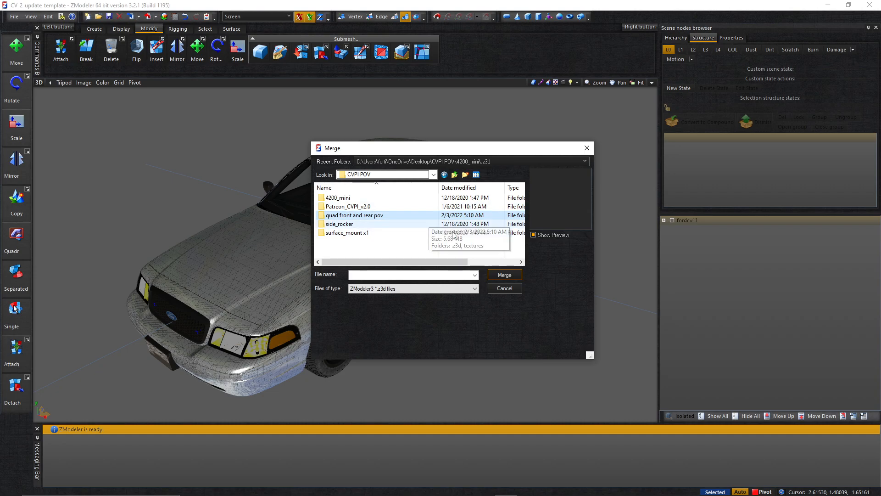
click(353, 225)
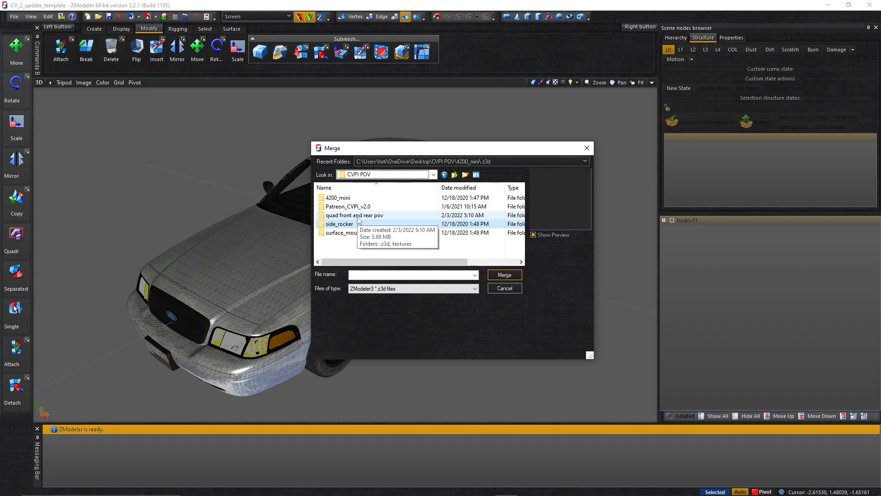
double_click(357, 216)
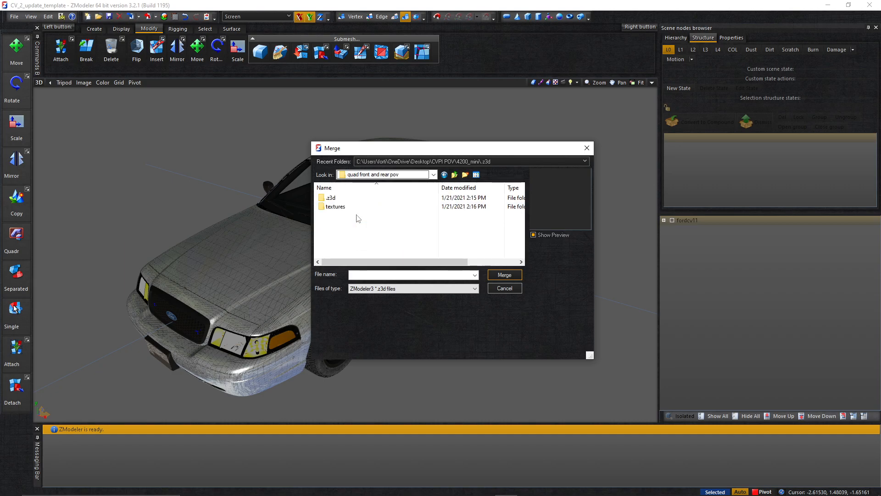
Merge all objects from feniexint_Fquad.z3d in the .z3d subfolder into the car scene
double_click(360, 197)
click(383, 198)
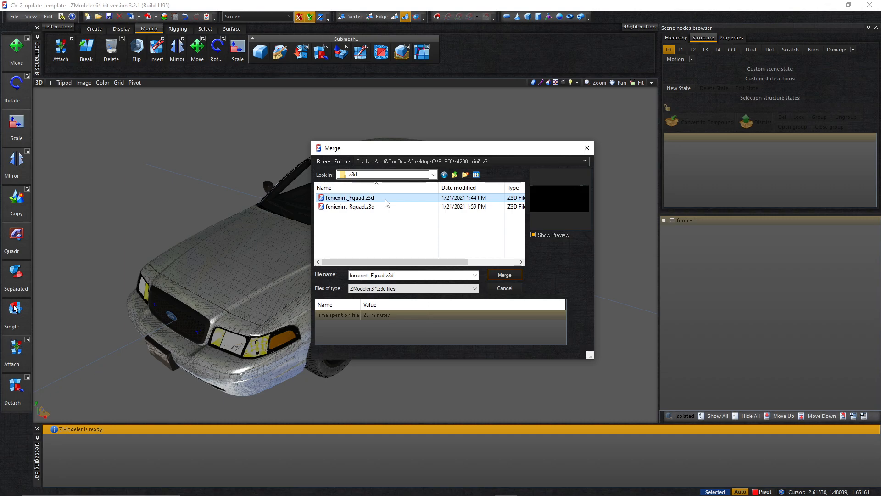
double_click(383, 200)
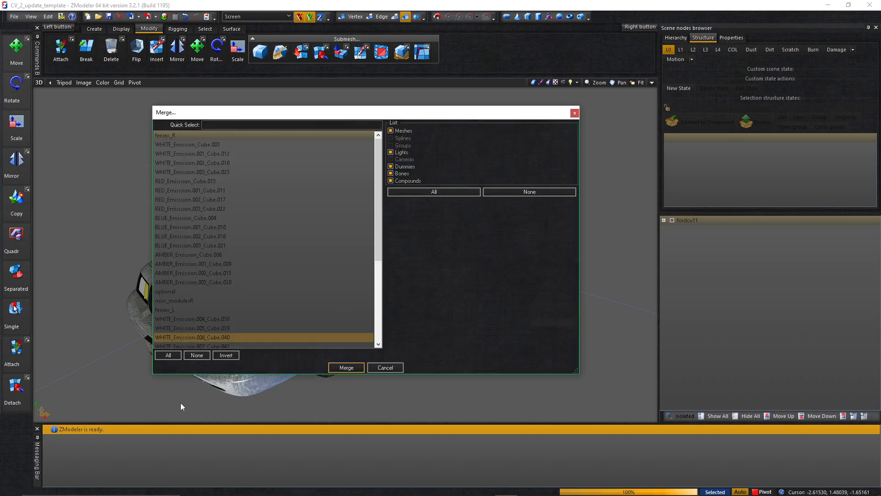
click(169, 354)
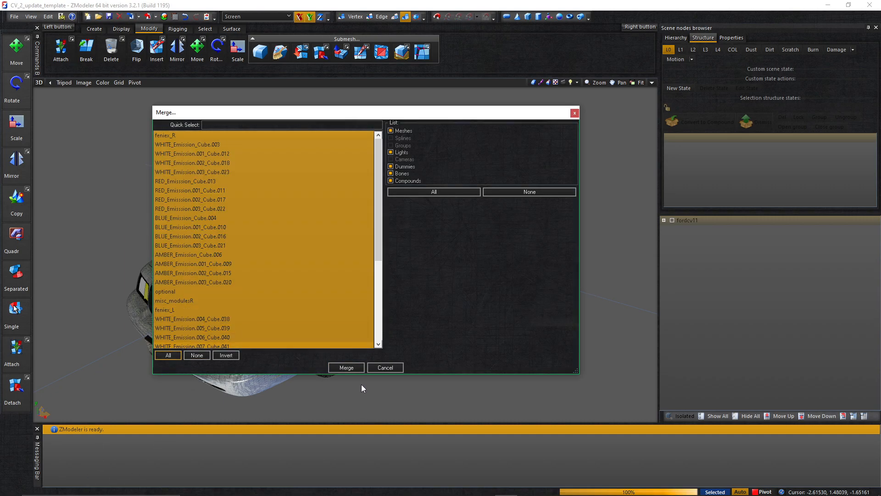
click(350, 367)
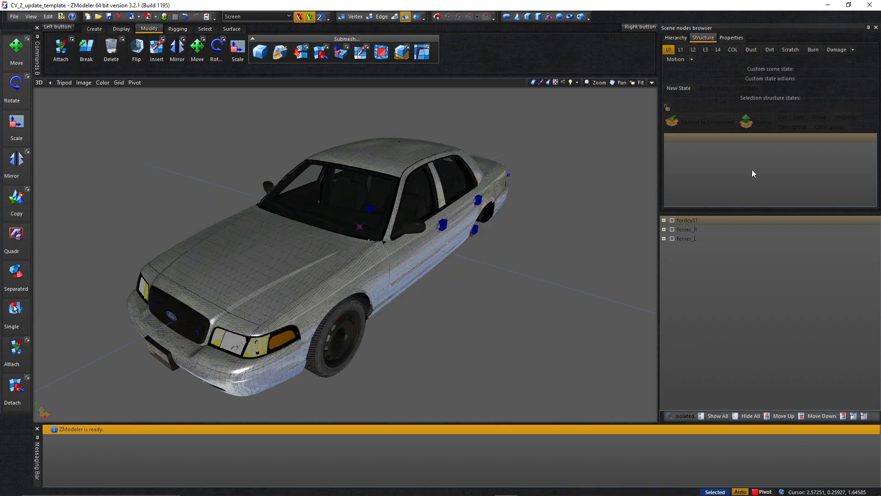
Hide the fordcv11 car and inspect the two merged feniex light bar halves up close
click(673, 220)
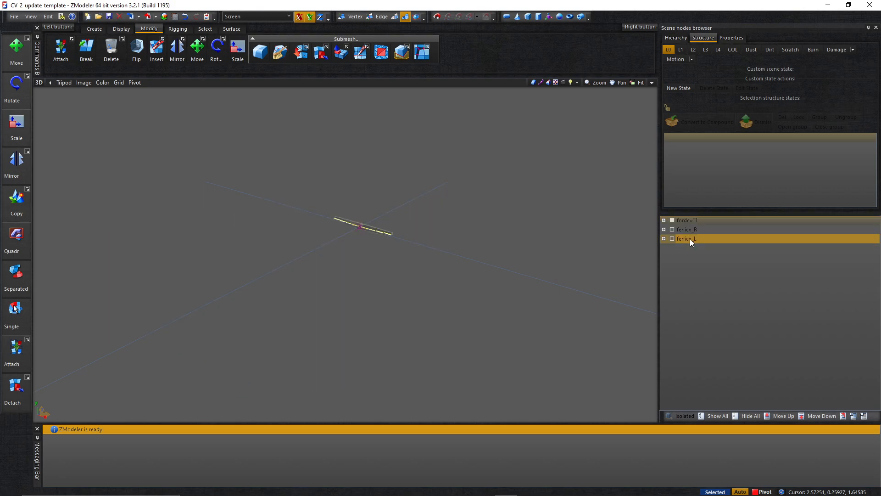
scroll(325, 210, up, 5)
middle_drag(321, 243, 582, 215)
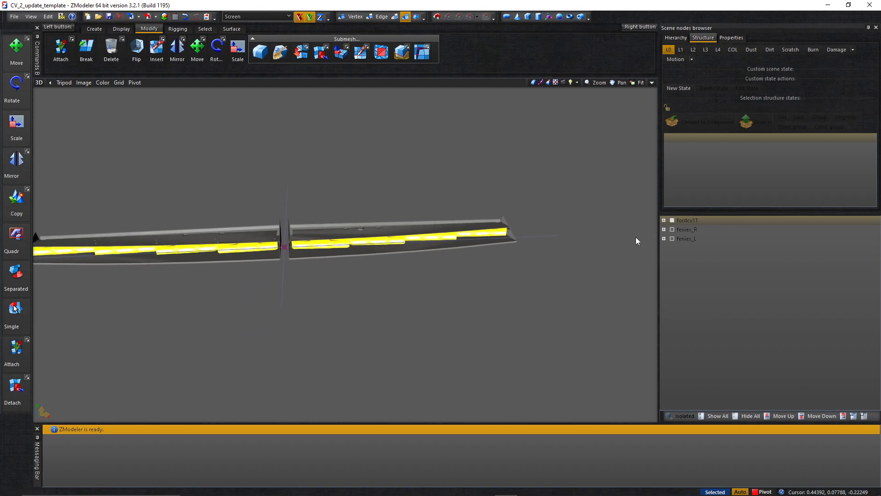
Delete the feniex_R half of the merged light bar from the scene
click(682, 229)
right_click(683, 230)
mouse_move(718, 251)
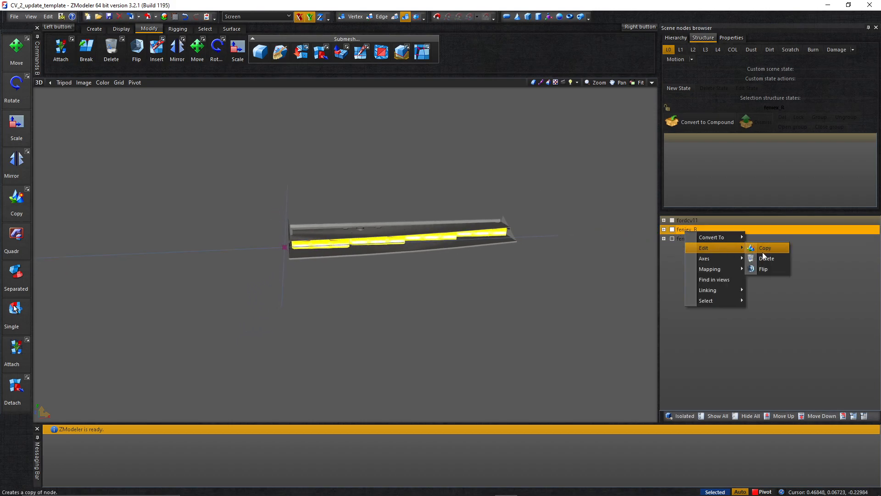
click(760, 252)
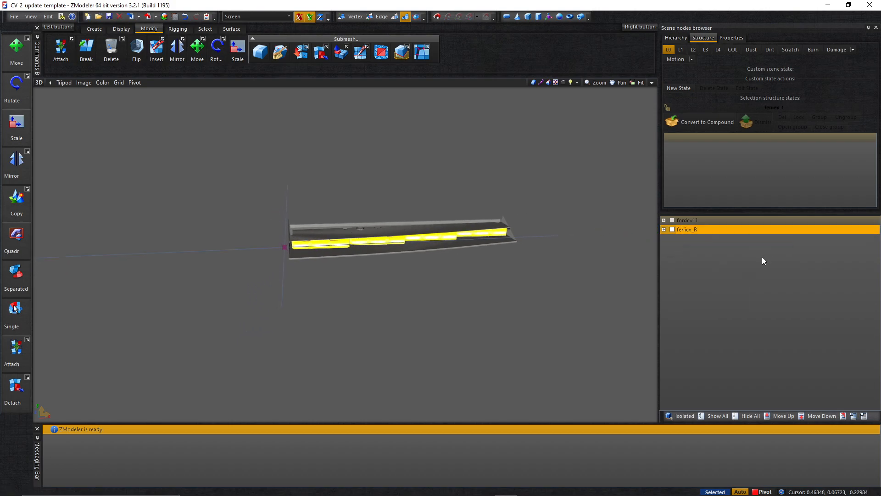
Restore the four-viewport layout, show the fordcv11 car again and move the feniex_L light forward and up to the windshield
click(652, 83)
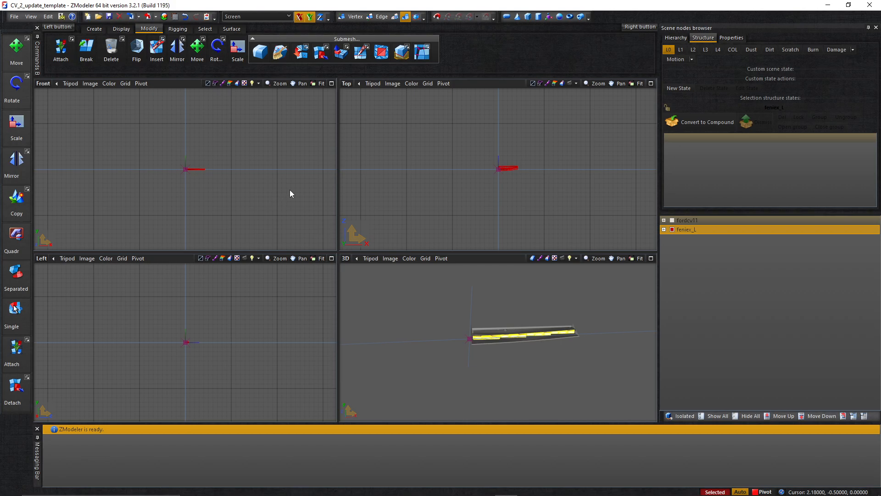
click(672, 220)
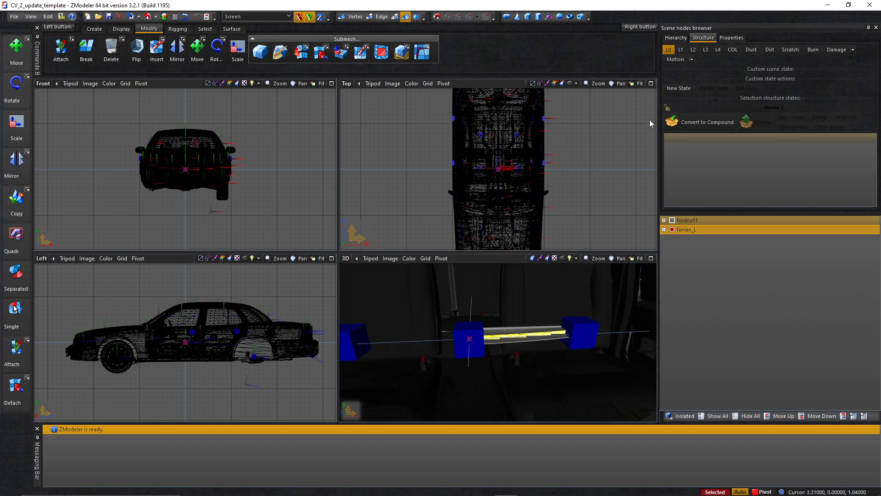
click(198, 47)
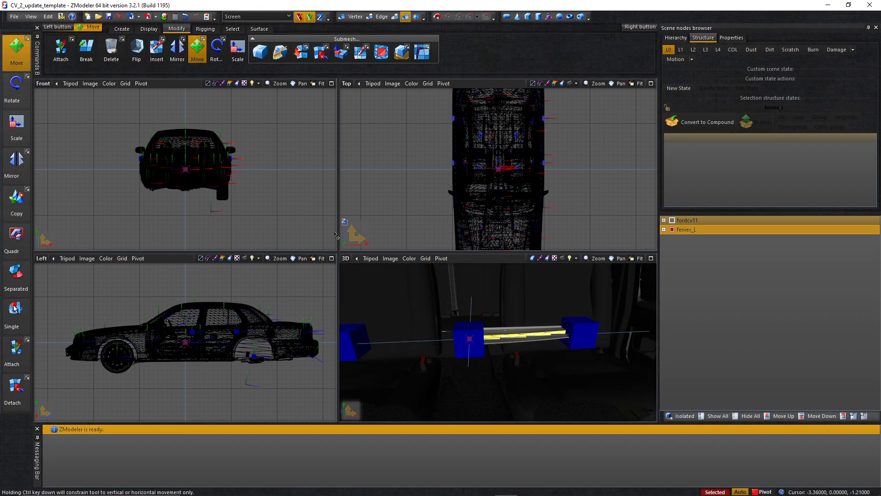
click(206, 316)
click(189, 311)
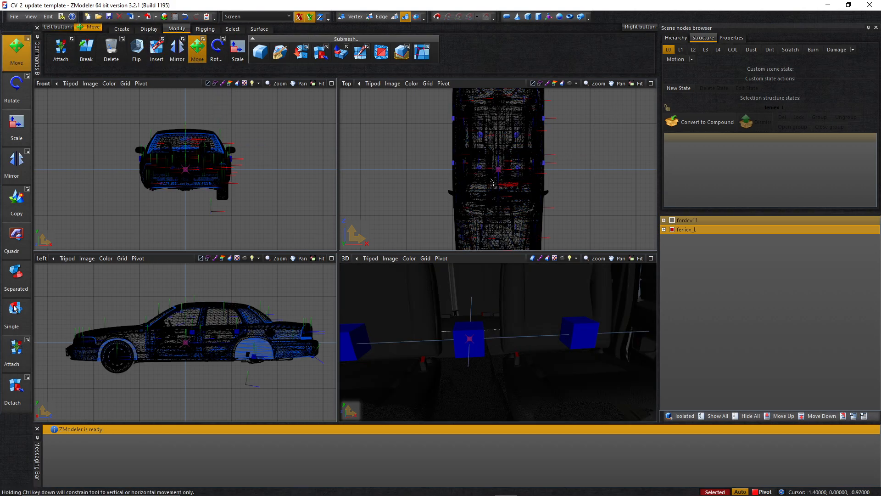
Maximize the Top viewport and move the feniex_L light rearward to the windshield's upper edge
scroll(526, 193, up, 2)
scroll(525, 193, up, 2)
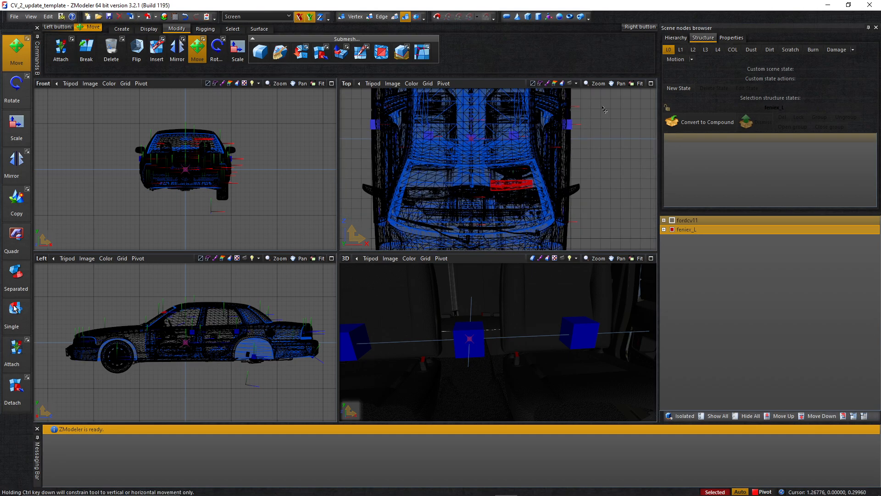
click(594, 114)
click(650, 84)
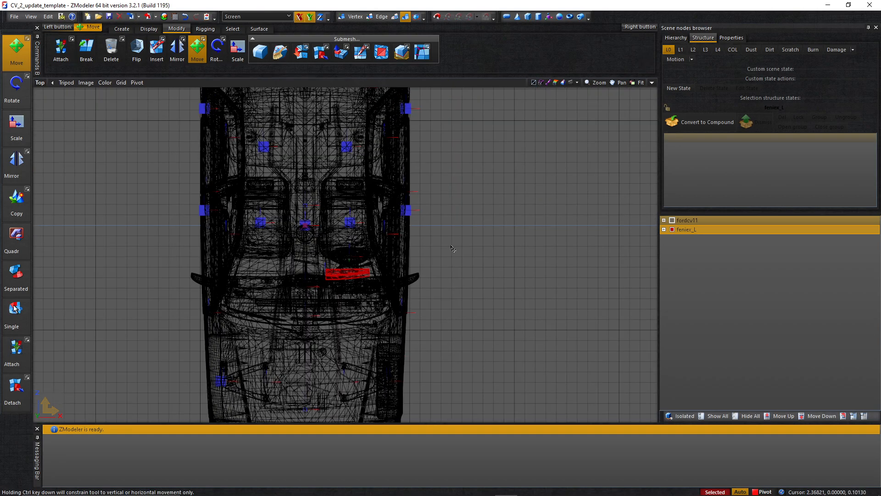
scroll(374, 257, up, 3)
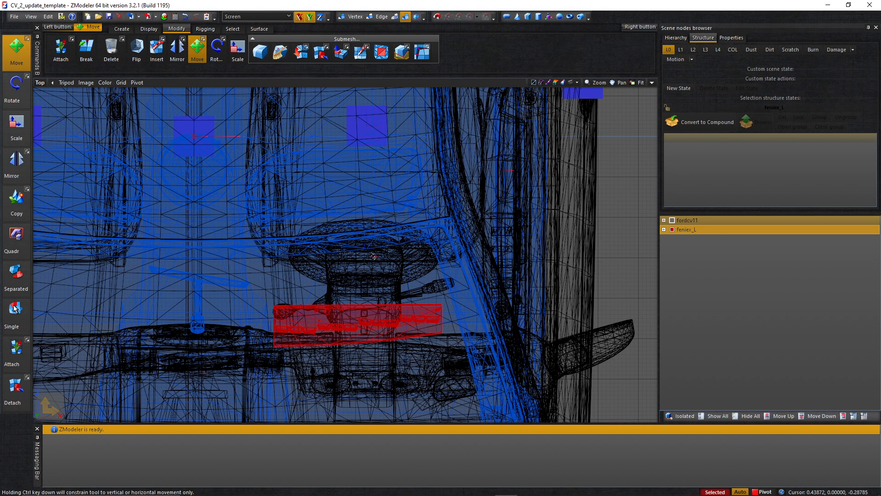
scroll(374, 257, up, 2)
drag(348, 319, 339, 229)
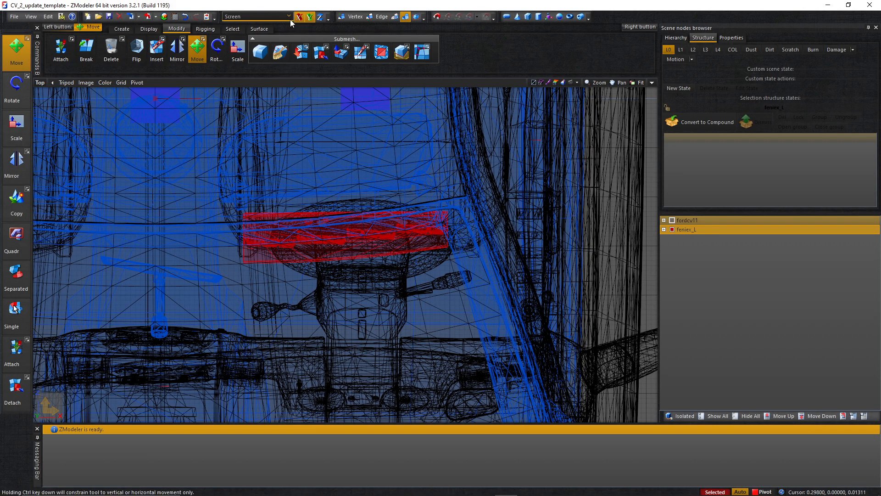
Rotate the light about -4.8° in the Top view to follow the windshield's curve and move it back just behind the glass
click(217, 48)
drag(327, 241, 347, 281)
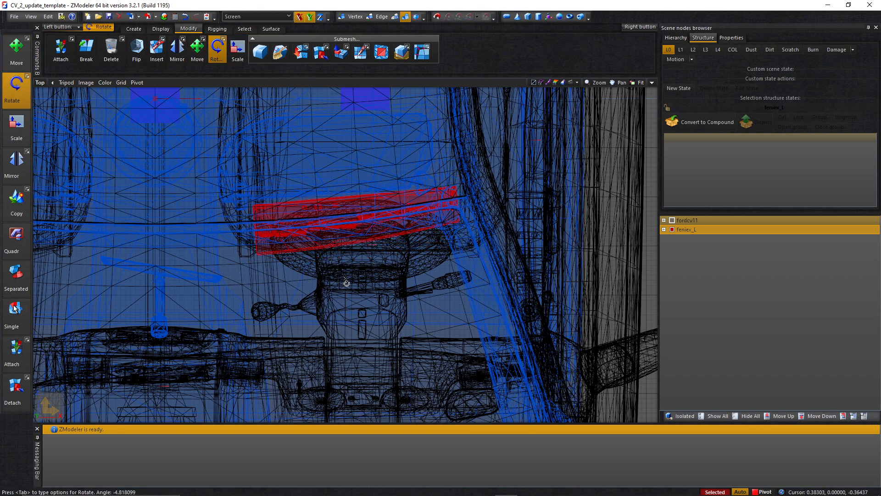
click(197, 48)
drag(370, 243, 353, 260)
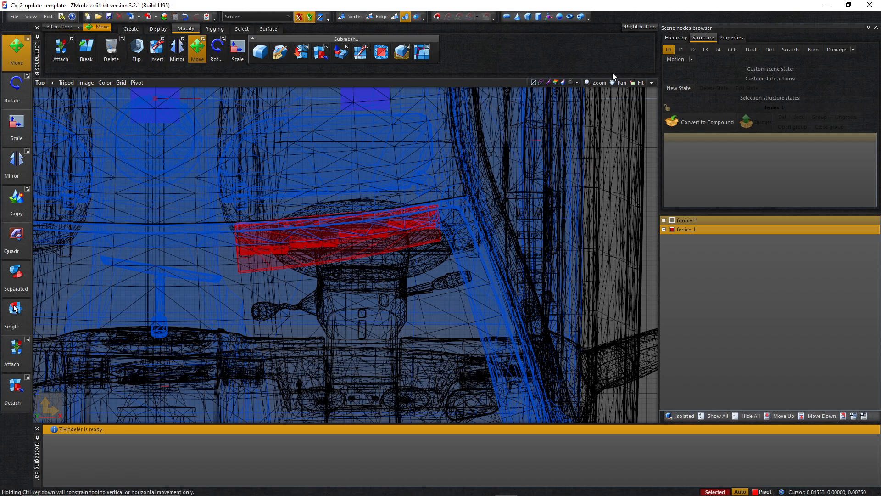
Restore the four-viewport layout, tilt the light in the Front view to follow the roofline and shift it about 0.054 toward the mirror
click(651, 83)
scroll(366, 329, down, 10)
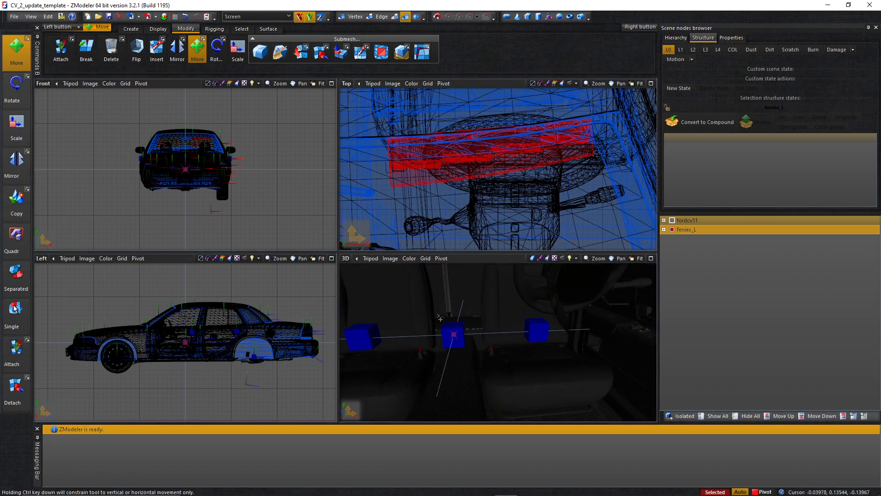
scroll(524, 335, up, 10)
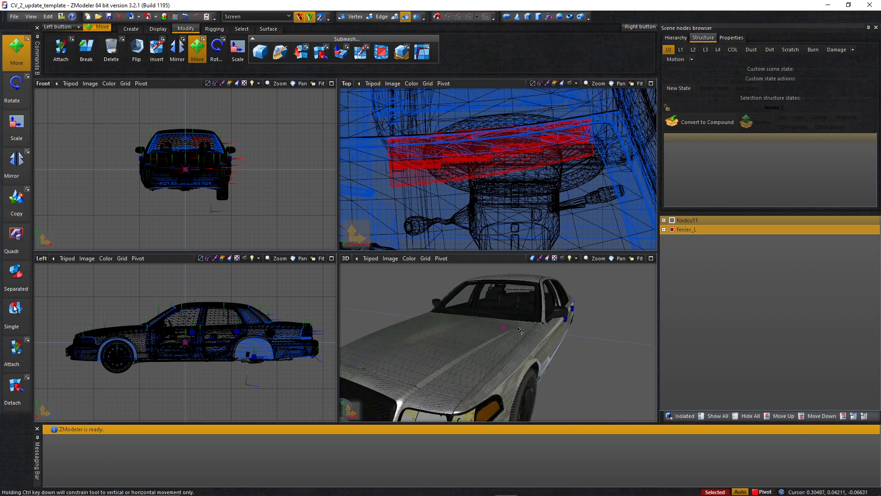
middle_drag(500, 292, 489, 305)
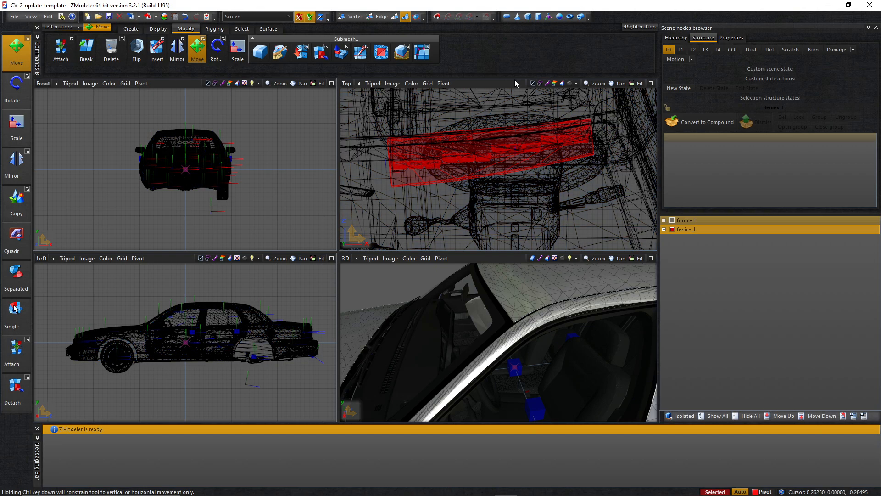
scroll(200, 122, up, 4)
scroll(201, 122, up, 5)
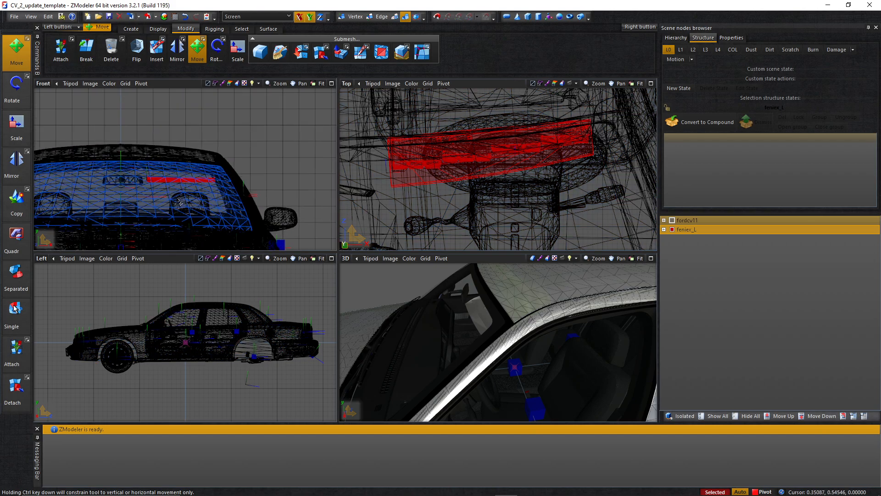
drag(211, 175, 231, 158)
key(r)
click(197, 48)
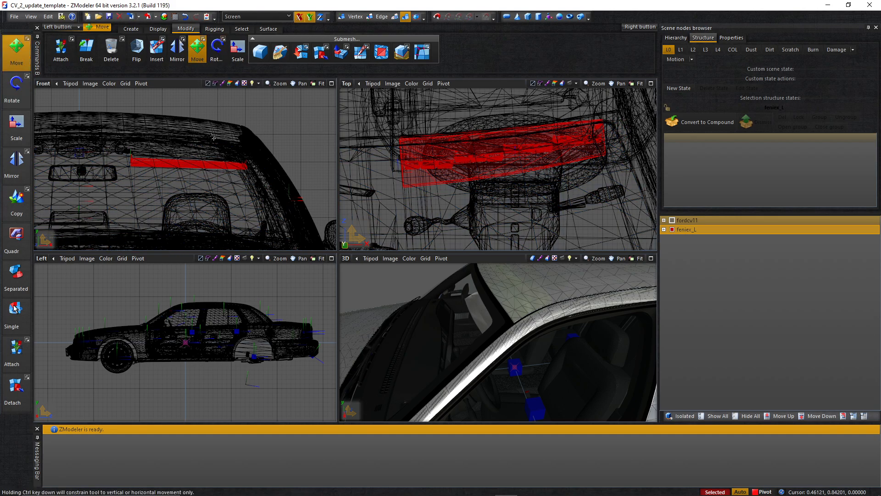
mouse_move(231, 168)
mouse_down()
mouse_move(184, 174)
mouse_move(215, 170)
mouse_up()
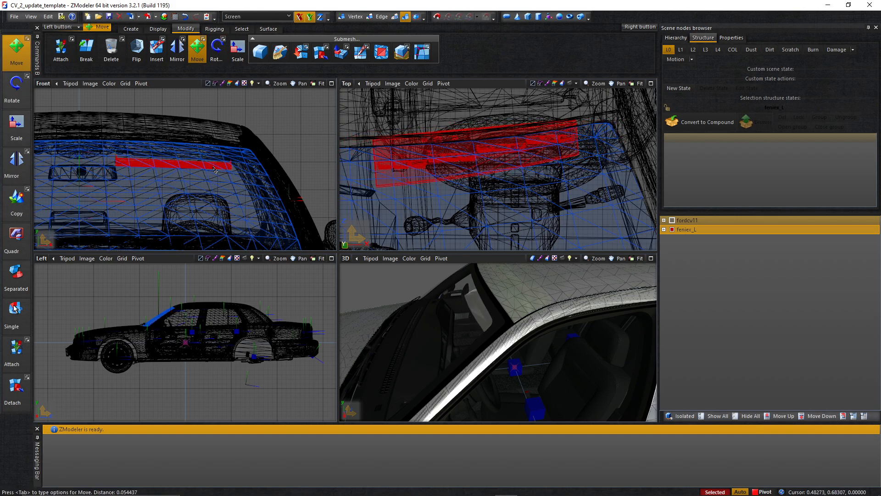
Move the light slightly up and rearward in the Left view, closer to the roof lining
drag(624, 262, 569, 298)
scroll(184, 294, up, 5)
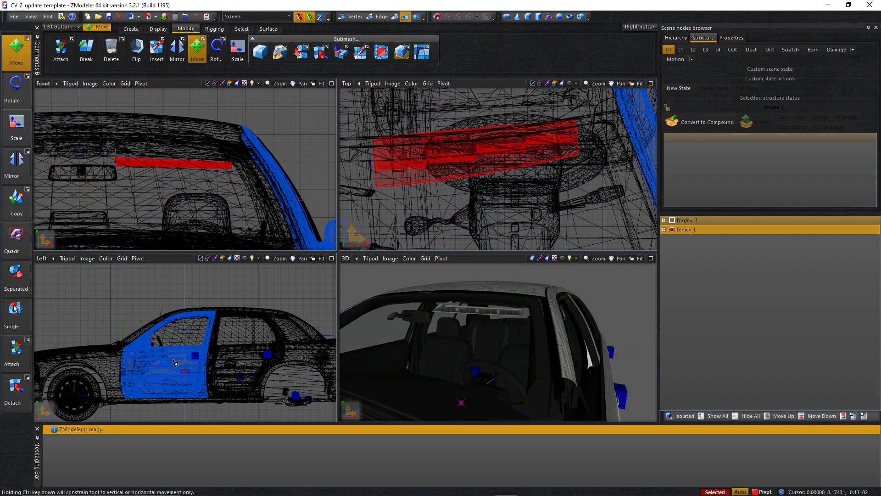
scroll(117, 309, up, 10)
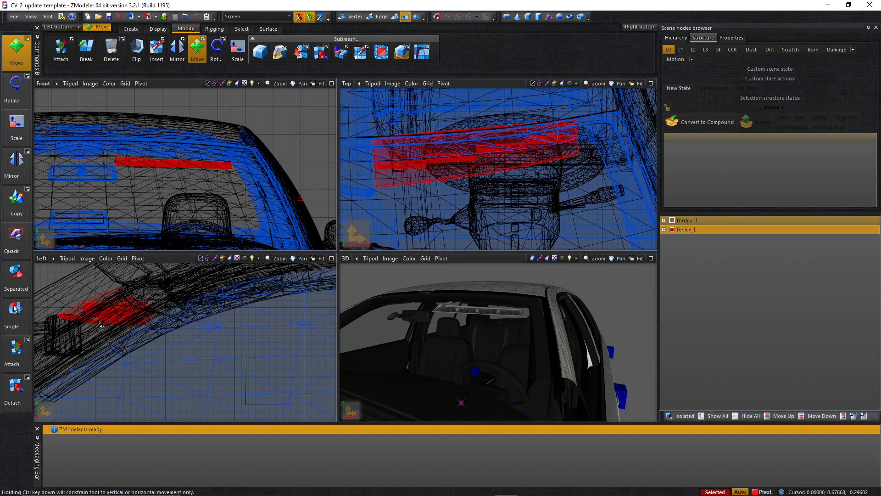
scroll(115, 311, up, 3)
mouse_move(124, 290)
mouse_down()
mouse_move(132, 272)
mouse_move(138, 283)
mouse_up()
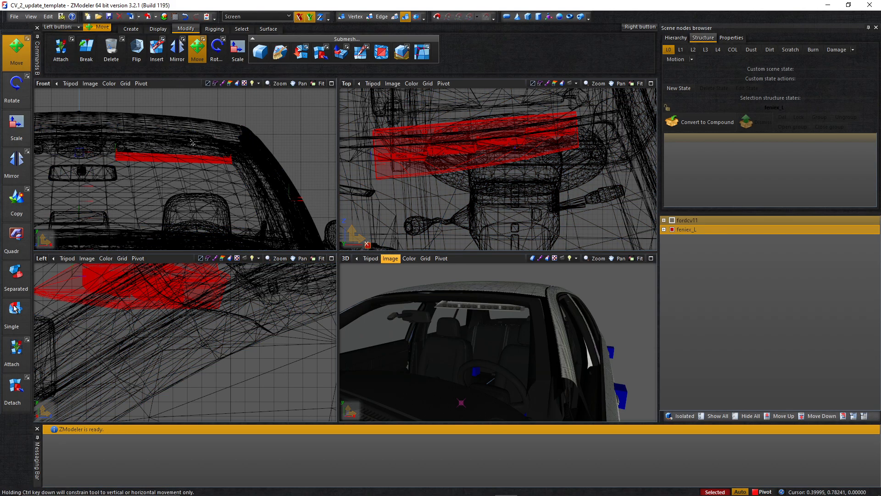
Rotate the light slightly more in the Front view and move it back toward the mirror along the windshield's top edge
scroll(192, 143, up, 2)
key(r)
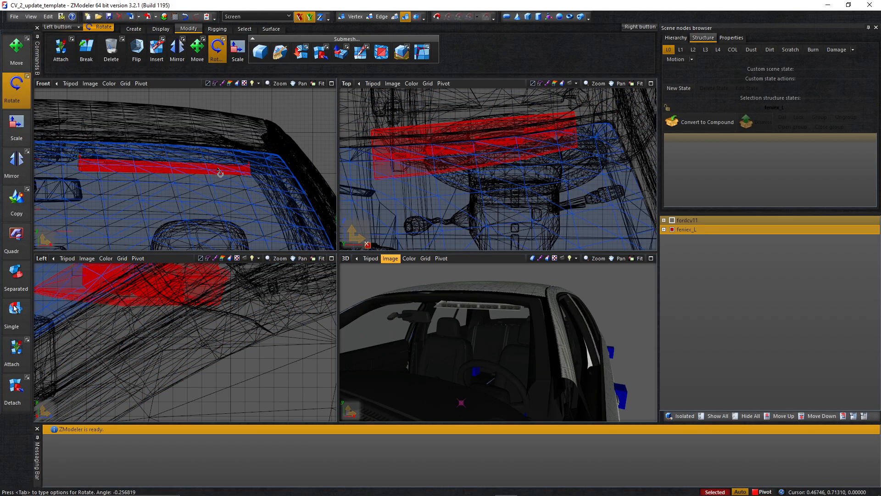
drag(223, 174, 230, 158)
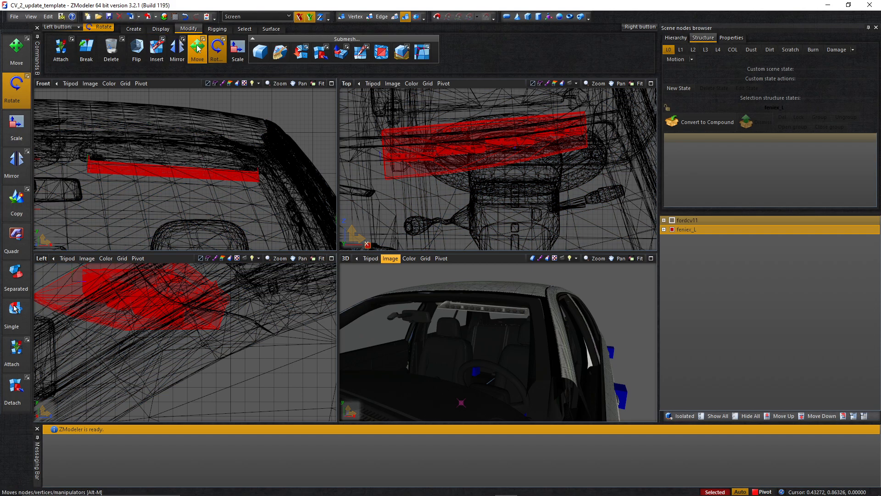
key(m)
drag(203, 177, 193, 175)
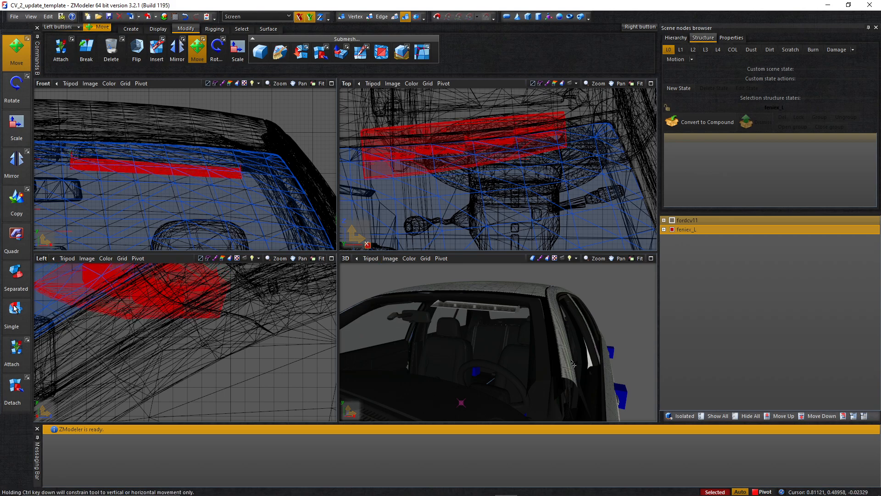
Check the light against the headliner and sun visor, nudge it forward in the Left view and shift it about 0.024 outward in the Front view
scroll(474, 298, up, 5)
scroll(474, 297, up, 3)
middle_drag(475, 297, 552, 370)
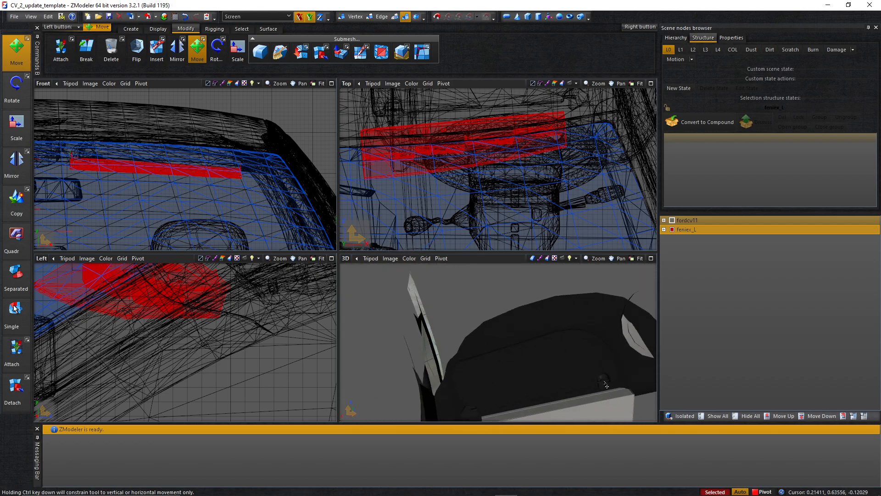
middle_drag(494, 403, 558, 364)
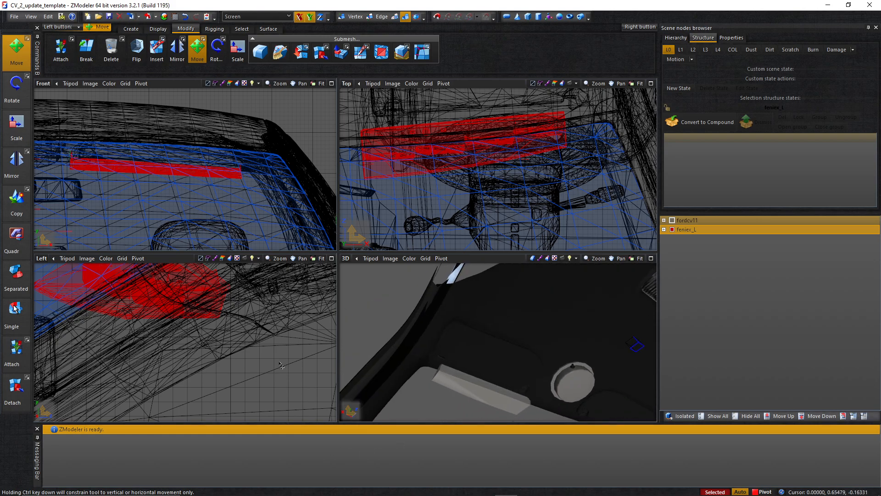
drag(176, 286, 171, 288)
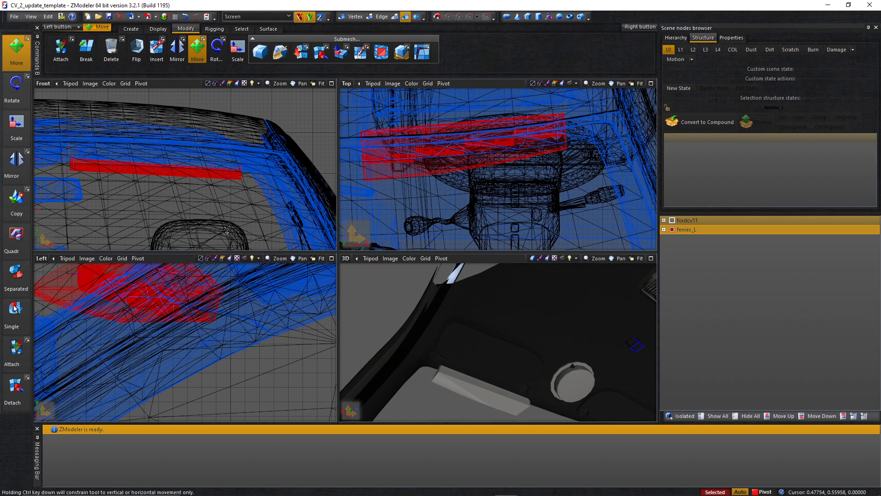
drag(226, 181, 238, 177)
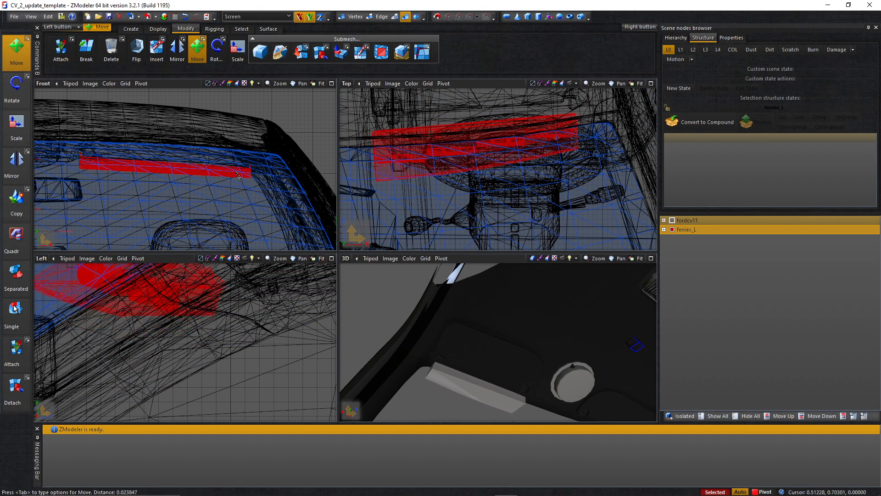
Check the light through the windshield and lower it about 0.012 in the Front view
scroll(585, 388, down, 3)
middle_drag(523, 352, 421, 370)
drag(137, 180, 137, 180)
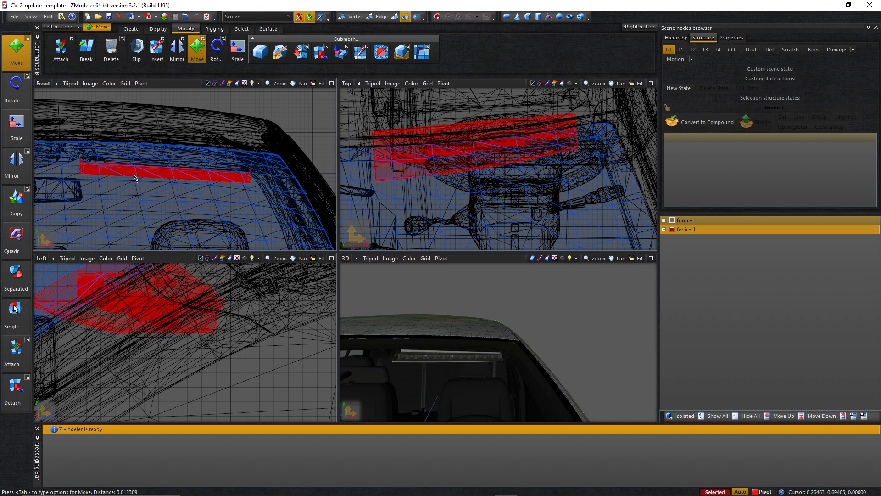
Move the light about 0.029 forward and outward in the Top view, check it from above and pull it back rearward
middle_drag(381, 296, 437, 387)
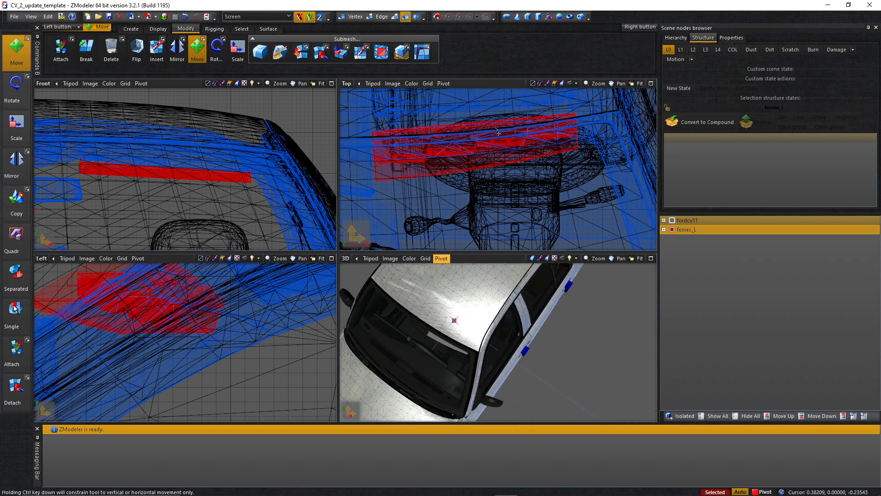
drag(497, 132, 505, 143)
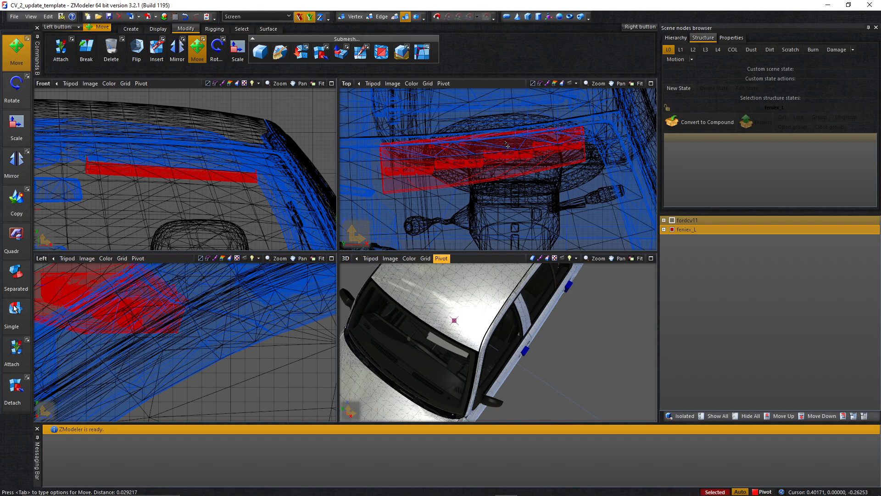
middle_drag(519, 296, 495, 380)
drag(499, 147, 501, 137)
Nudge the light about 0.010 down and inward in the Front view and check its fit from outside the car
middle_drag(492, 304, 493, 276)
scroll(489, 306, up, 5)
middle_drag(489, 309, 458, 303)
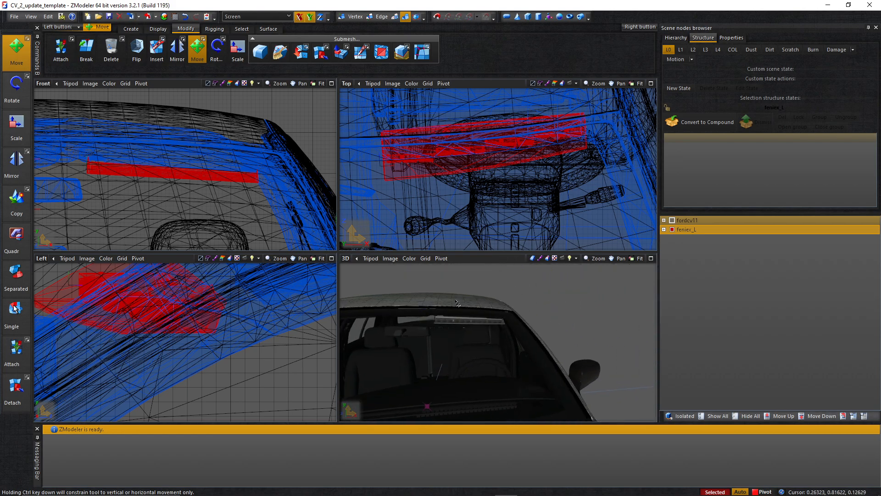
drag(206, 183, 203, 186)
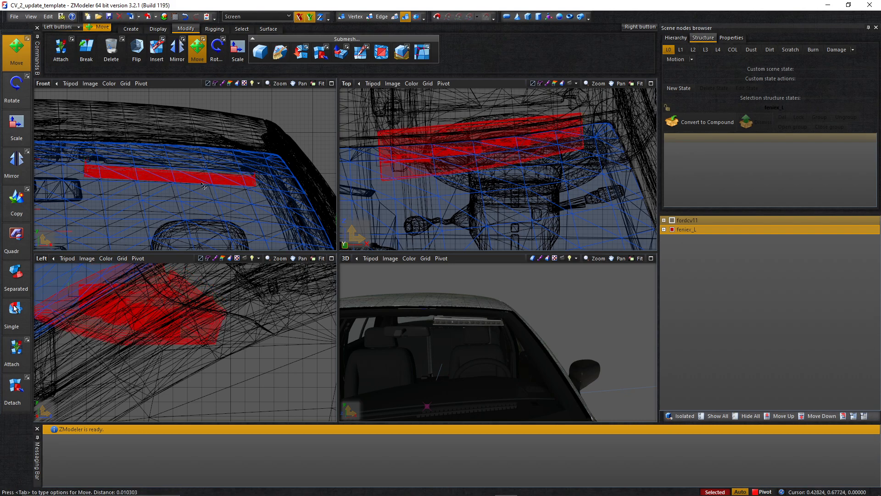
scroll(476, 282, down, 5)
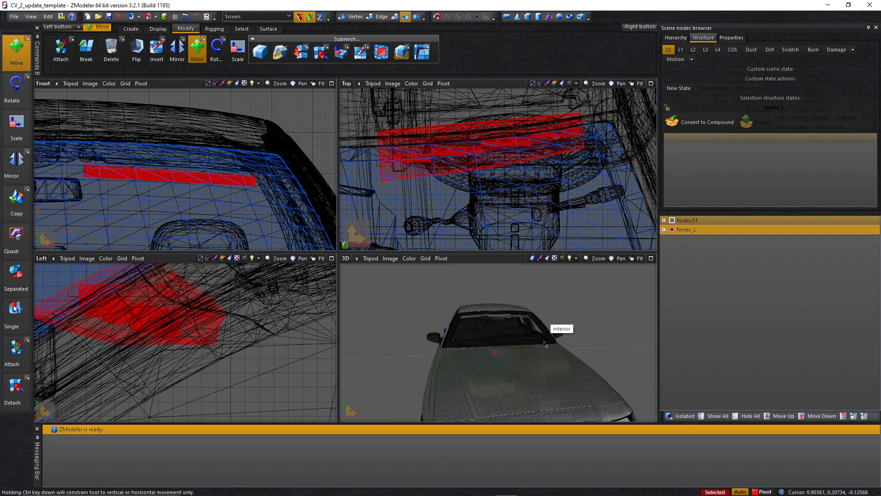
middle_drag(546, 344, 504, 389)
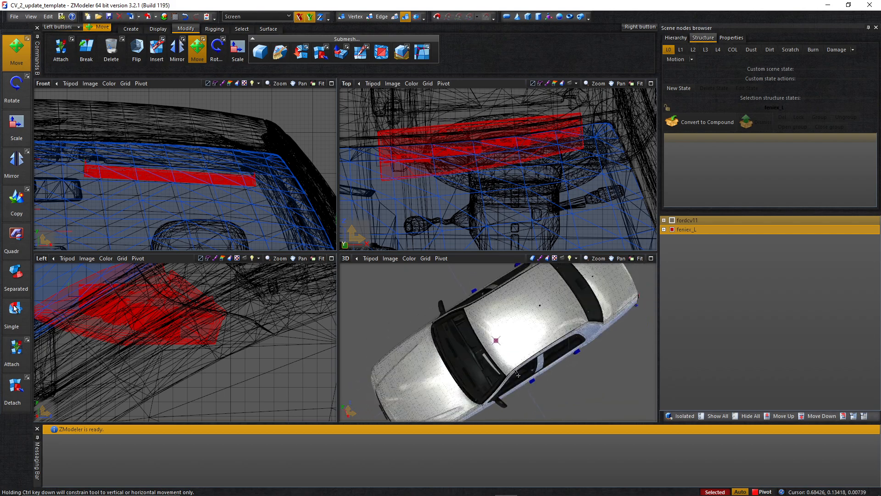
Hide the fordcv11 car and expand the feniex_L node to list its light modules
click(672, 220)
scroll(590, 206, down, 4)
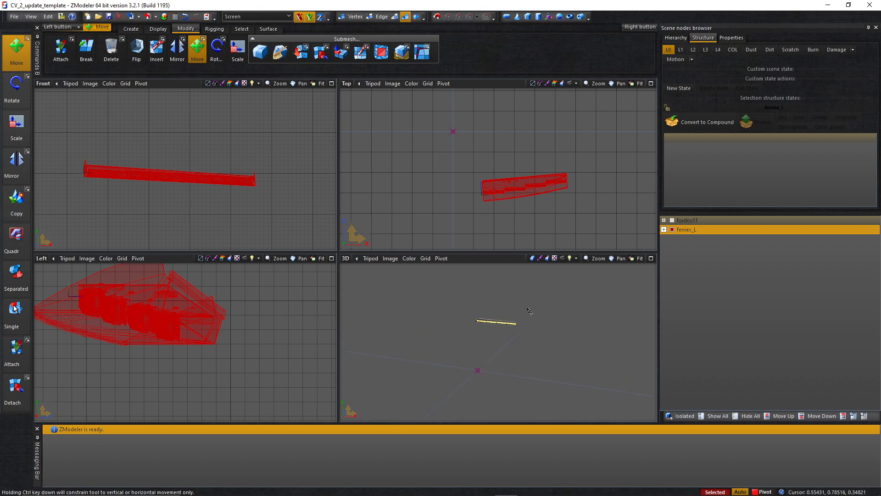
click(664, 229)
Delete the BLUE_Emission.004 and AMBER_Emission.004 groups from feniex_L
click(692, 248)
click(687, 258)
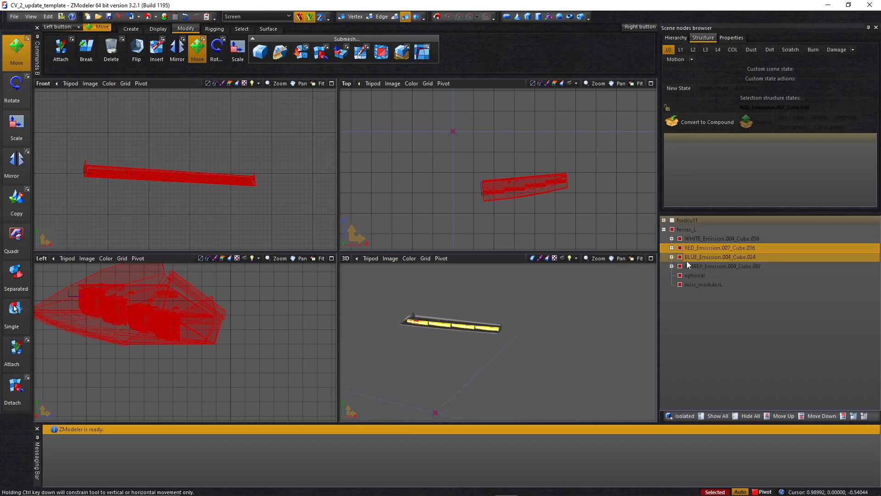
ctrl+click(720, 267)
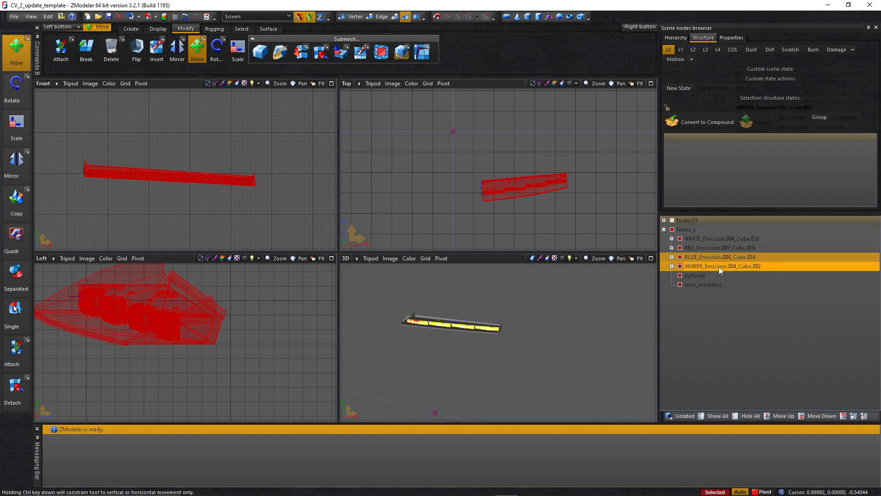
right_click(715, 264)
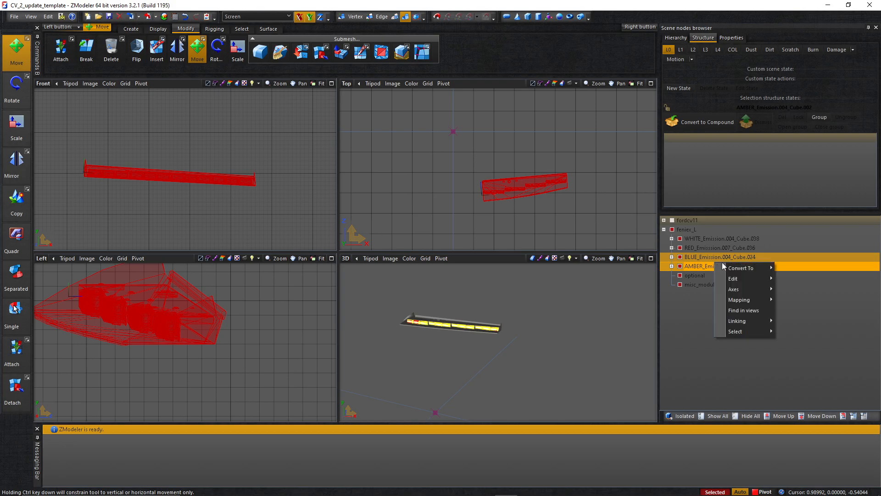
mouse_move(739, 279)
click(795, 289)
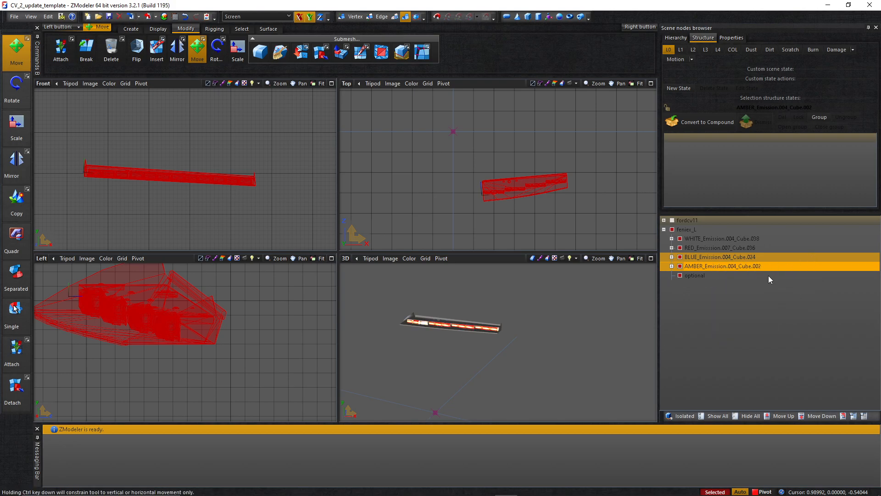
Hide the RED_Emission.007 group and expand the WHITE_Emission.004 group to list its individual modules
click(672, 247)
click(671, 247)
click(672, 238)
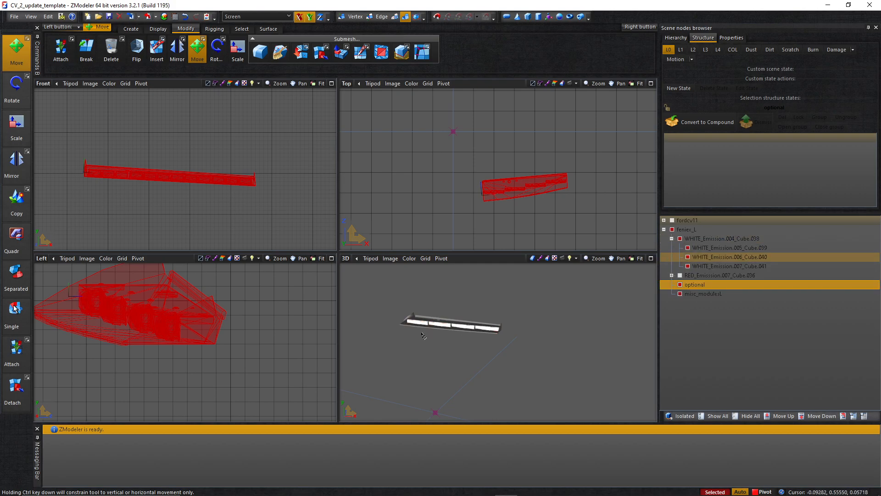
Delete the WHITE_Emission.005, WHITE_Emission.006 and WHITE_Emission.007 modules nested under WHITE_Emission.004
click(720, 248)
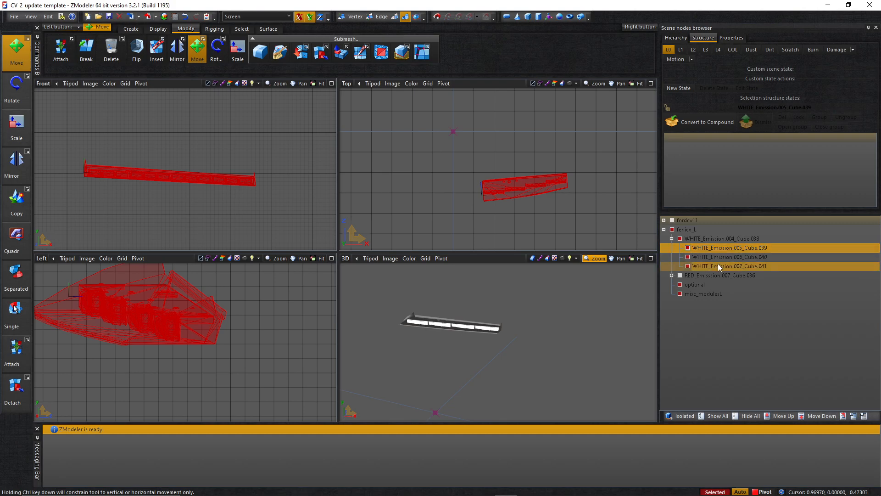
shift+click(719, 267)
right_click(718, 266)
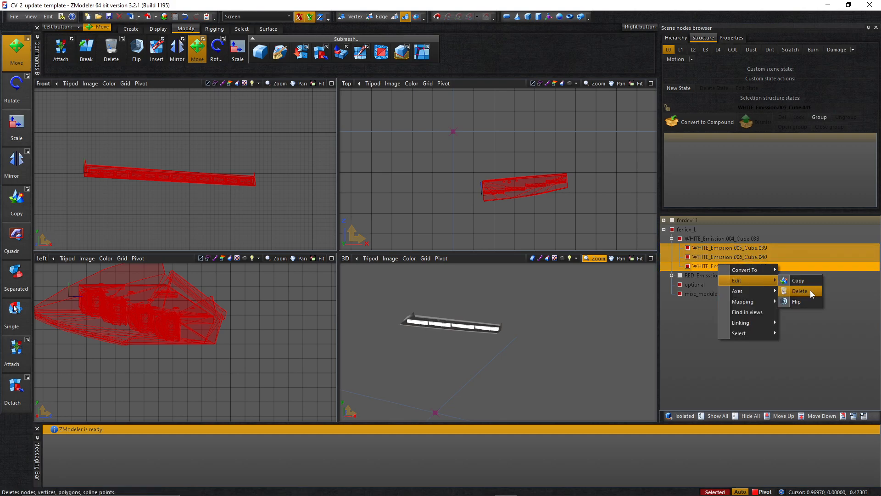
click(810, 290)
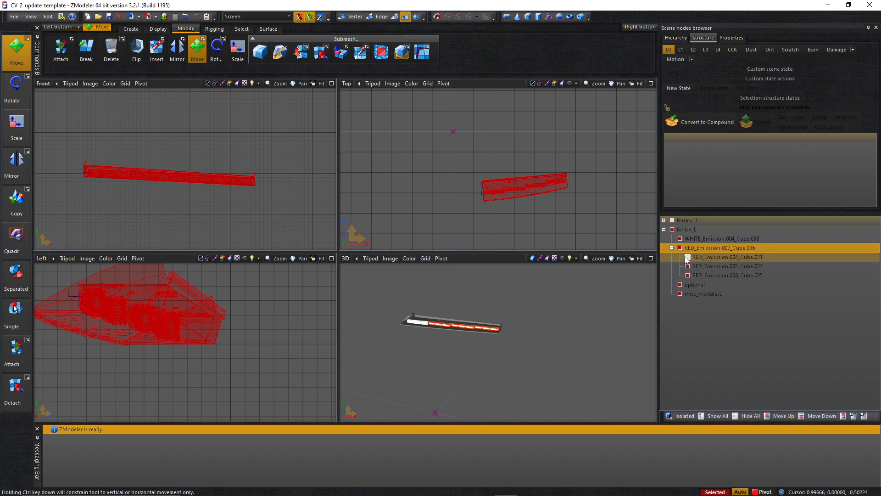
Delete the RED_Emission.004 module and place the RED_Emission.005 and RED_Emission.006 modules directly under feniex_L
click(687, 259)
right_click(701, 260)
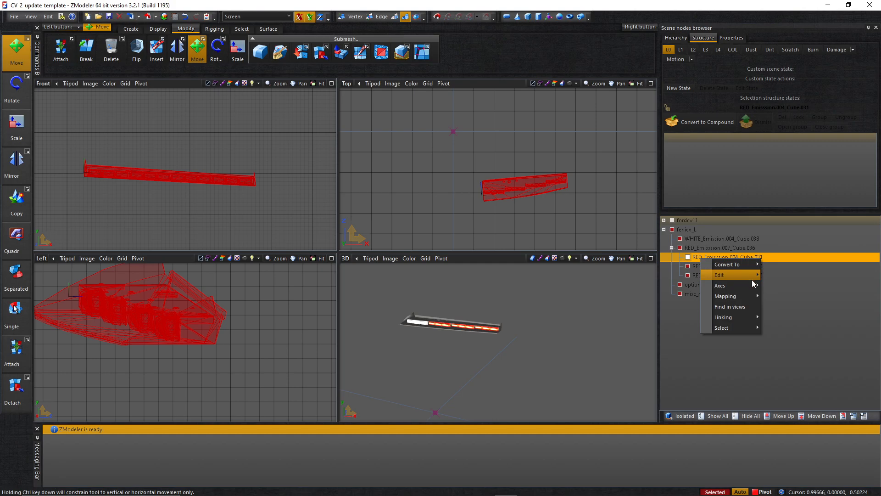
click(775, 284)
click(727, 266)
mouse_move(729, 257)
mouse_down()
mouse_move(731, 244)
mouse_move(735, 252)
mouse_move(719, 248)
mouse_up()
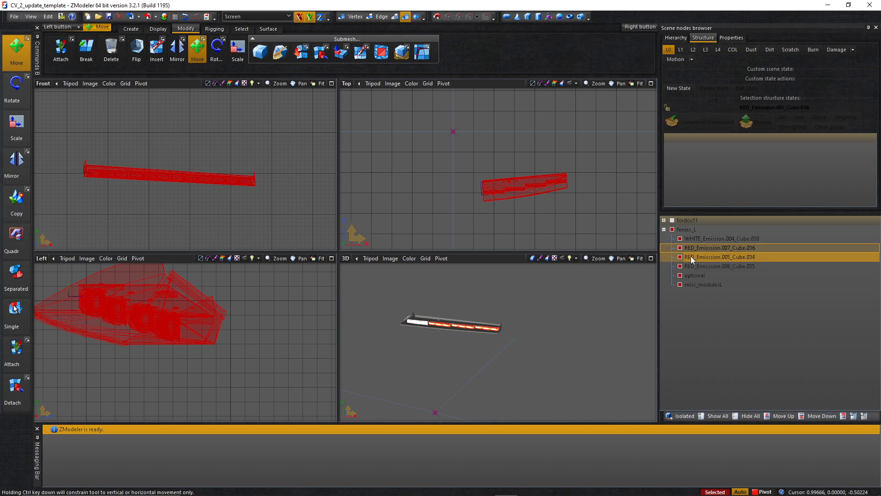
Reorder the fordcv11 node below feniex_L and show the car again to check the light from the front
middle_drag(480, 340, 451, 287)
drag(703, 219, 711, 304)
click(673, 285)
scroll(514, 332, down, 8)
mouse_move(514, 332)
middle_down()
mouse_move(487, 334)
mouse_move(495, 347)
mouse_move(523, 333)
middle_up()
scroll(511, 345, up, 4)
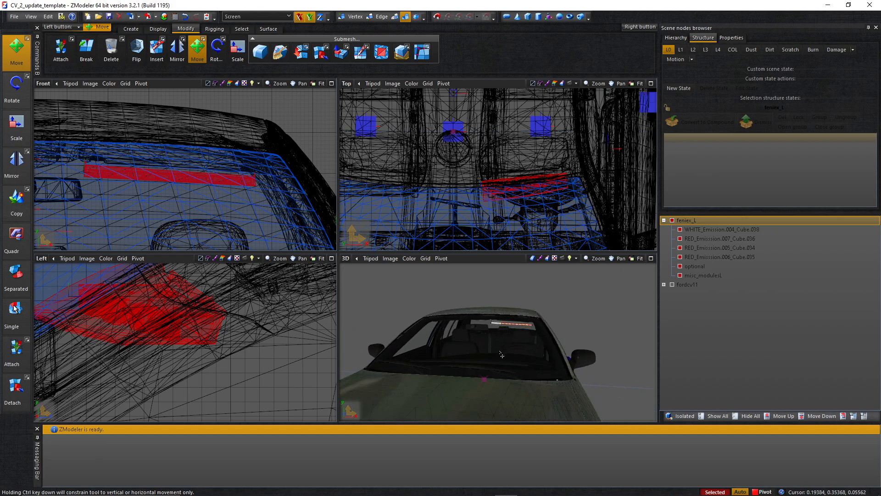
Move the light bar about 0.016 inward and up in the Front view, followed by a slight additional raise
scroll(180, 169, up, 5)
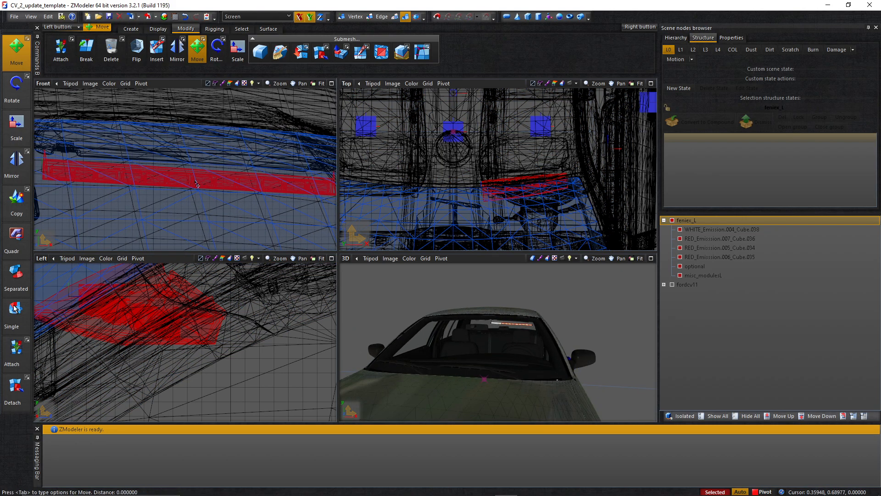
drag(196, 184, 183, 179)
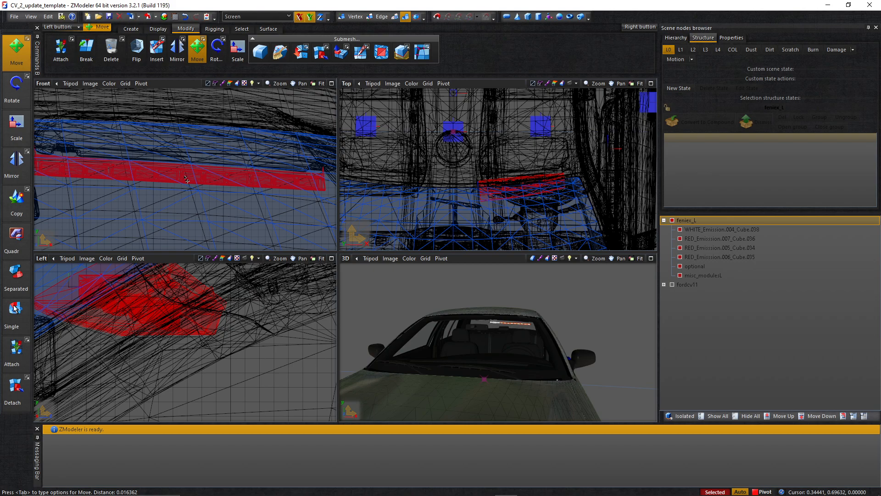
scroll(520, 319, up, 5)
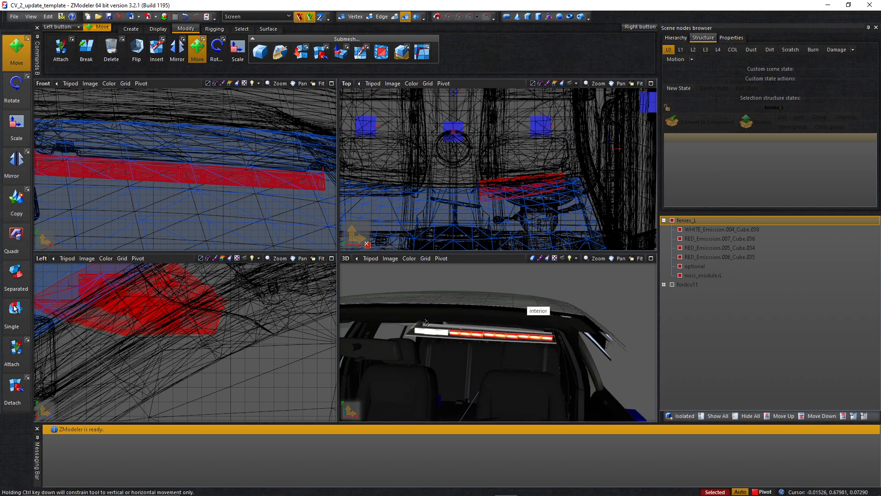
drag(209, 182, 208, 175)
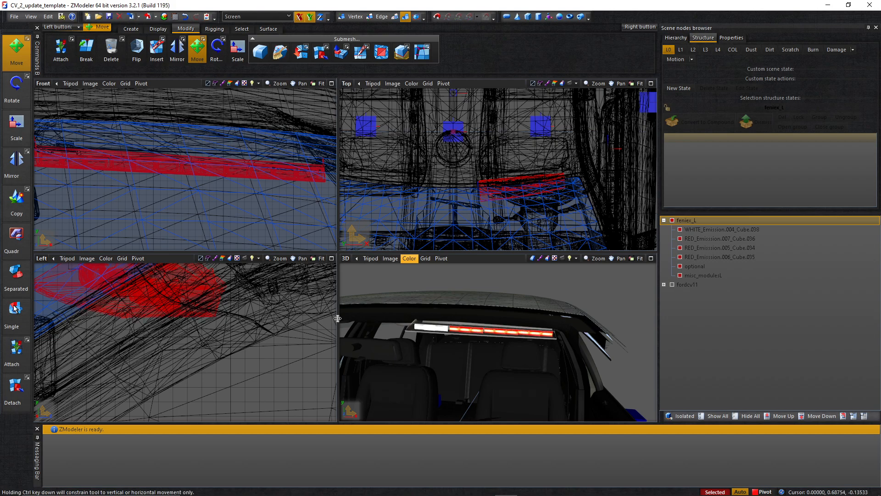
Shift the light bar in the Top view about 0.026 rearward, followed by about 0.052 forward and outward
scroll(482, 349, down, 5)
scroll(505, 188, up, 4)
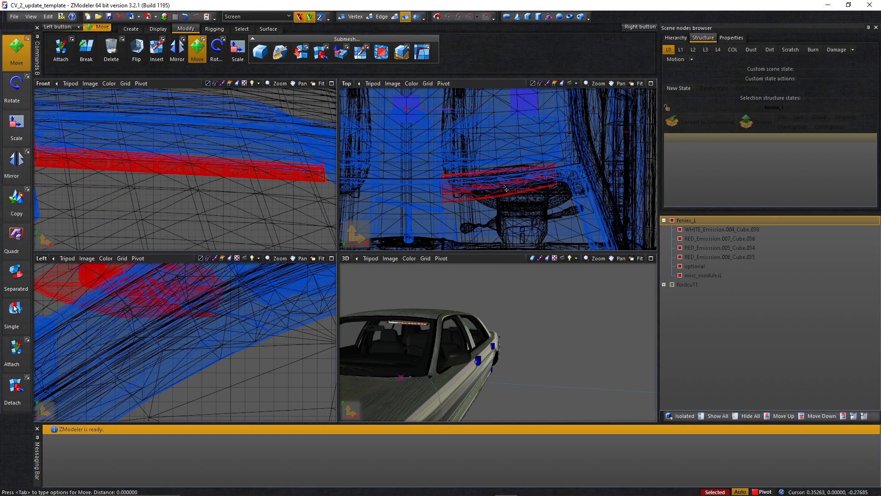
drag(505, 189, 511, 181)
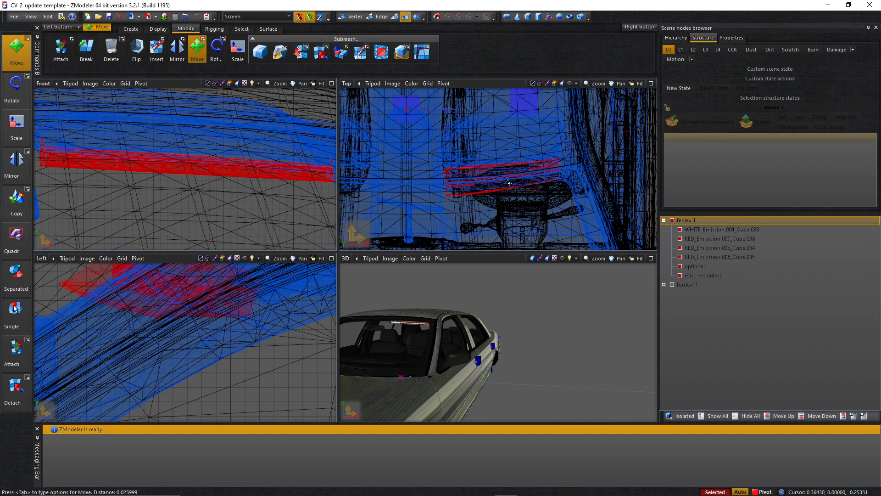
middle_drag(419, 324, 450, 294)
drag(547, 178, 554, 191)
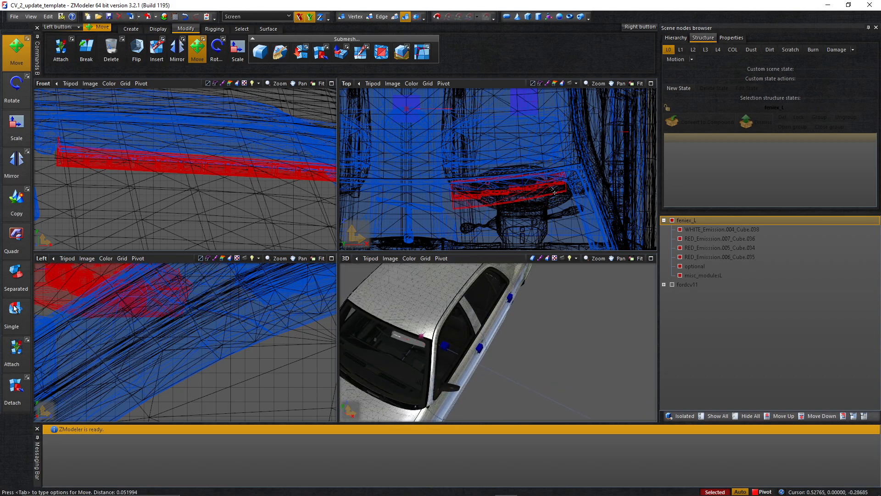
middle_drag(475, 341, 522, 289)
scroll(480, 336, down, 3)
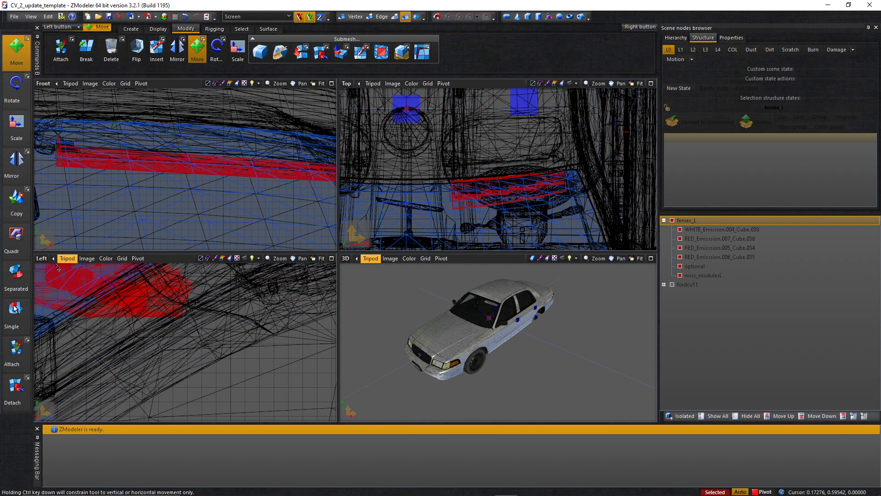
Activate the Rotate tool for the feniex_L light bar
click(216, 55)
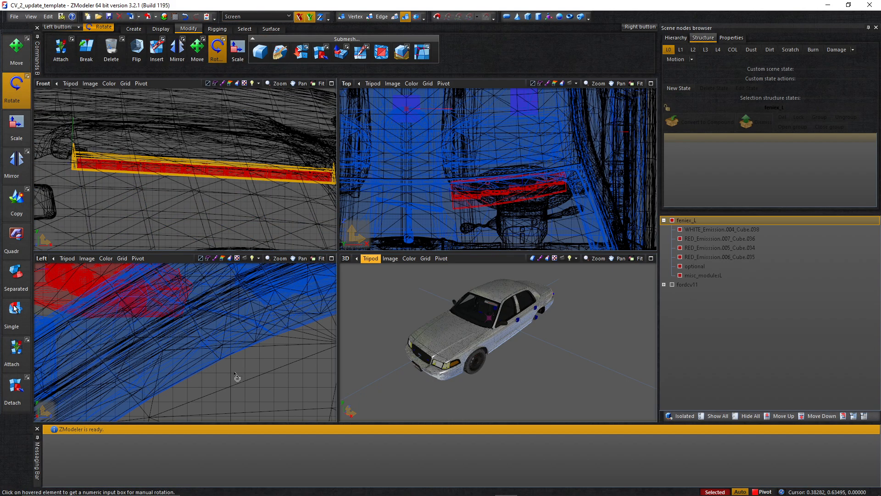
mouse_move(546, 485)
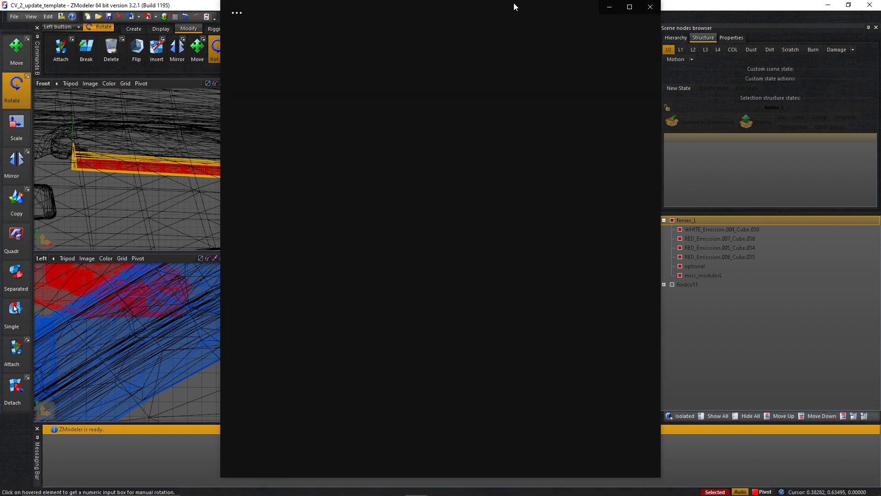
drag(514, 3, 480, 2)
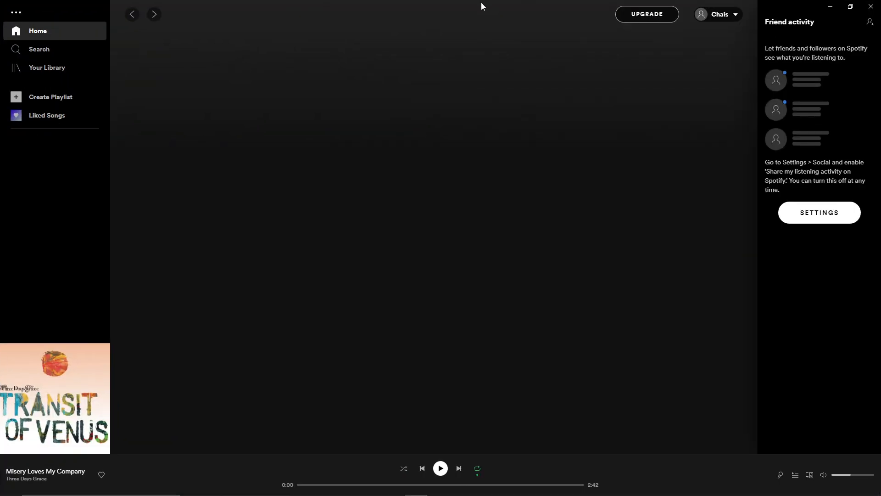
click(829, 6)
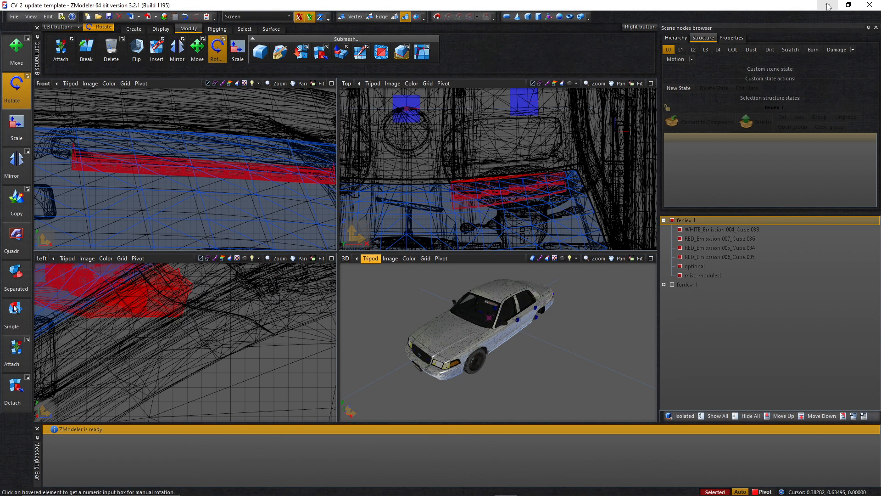
Rotate the feniex_L light bar slightly in the Left view to adjust its tilt behind the windshield
scroll(519, 352, down, 2)
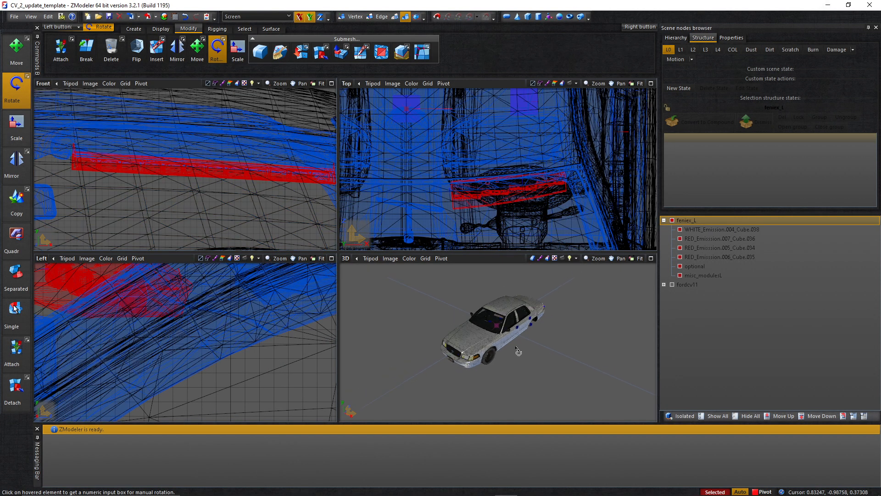
scroll(502, 151, down, 2)
scroll(494, 184, up, 2)
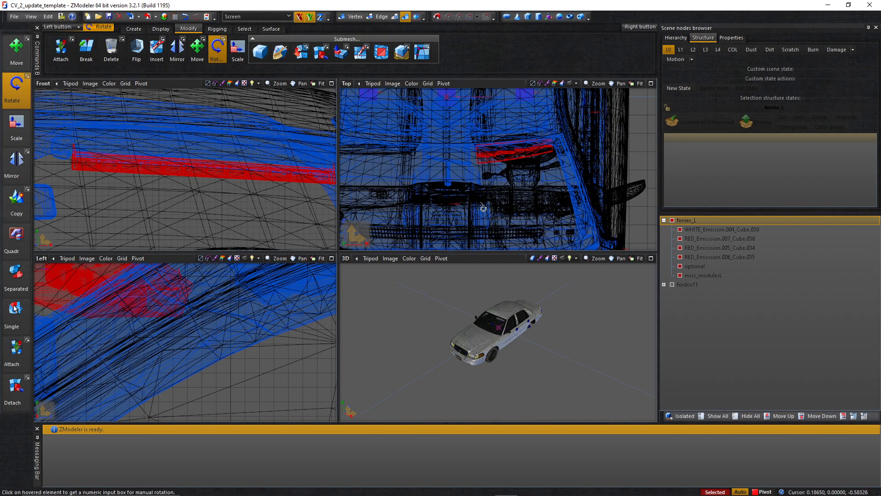
scroll(183, 322, down, 3)
drag(182, 338, 189, 382)
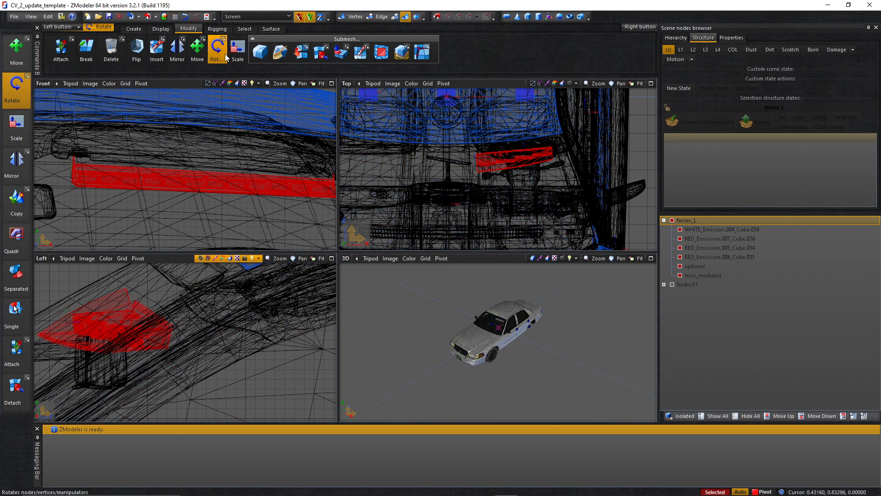
Move the rotated light bar up and forward in the Left view and check its fit from outside the car
click(205, 52)
drag(94, 333, 139, 303)
scroll(507, 331, up, 2)
scroll(507, 332, up, 5)
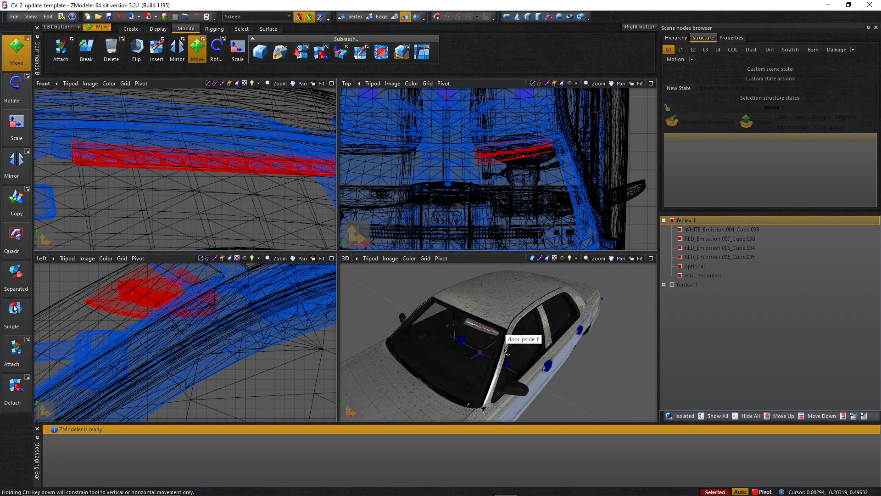
scroll(510, 338, down, 2)
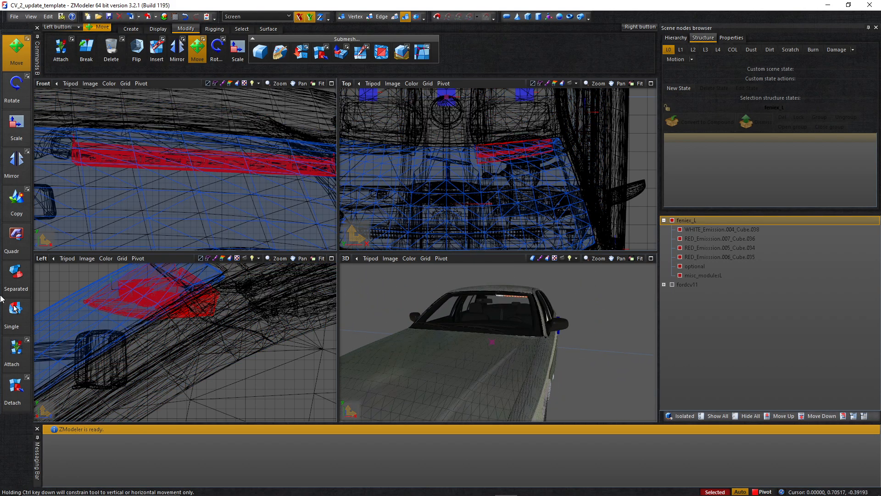
Fine-tune the light bar in the Left view, nudging it slightly rearward and down, followed by a shift forward and up
mouse_move(159, 322)
mouse_down()
mouse_move(169, 324)
mouse_move(149, 327)
mouse_up()
scroll(551, 349, down, 5)
scroll(550, 349, up, 10)
middle_drag(489, 302, 455, 311)
middle_drag(457, 309, 471, 309)
click(128, 301)
drag(128, 301, 154, 295)
middle_drag(396, 340, 483, 266)
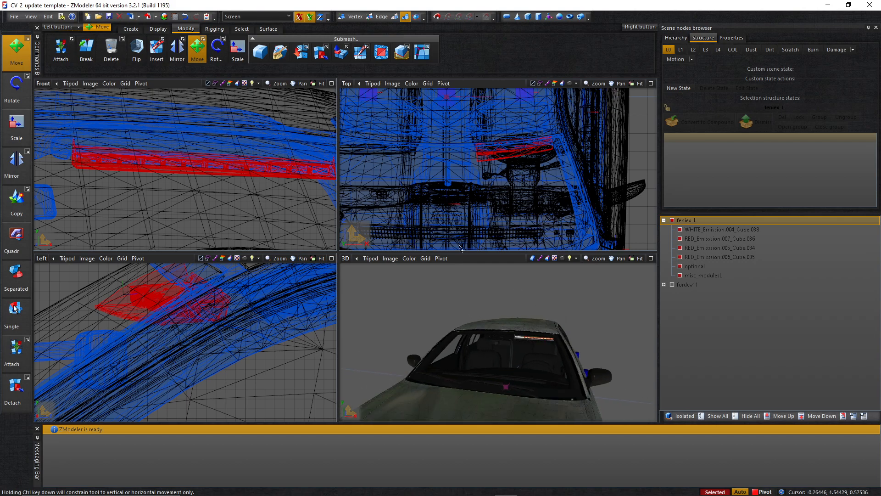
Nudge the light bar about 0.015 toward the car's center and slightly down in the Front view
mouse_move(262, 158)
mouse_down()
mouse_move(244, 162)
mouse_move(254, 161)
mouse_up()
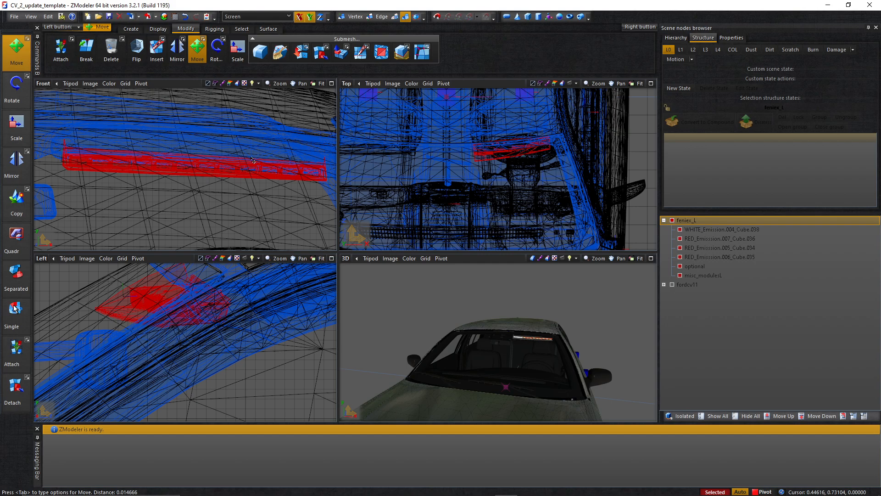
scroll(590, 304, down, 3)
middle_drag(591, 304, 565, 326)
Hide the fordcv11 car and deselect the light bar to inspect its modules on their own
click(671, 285)
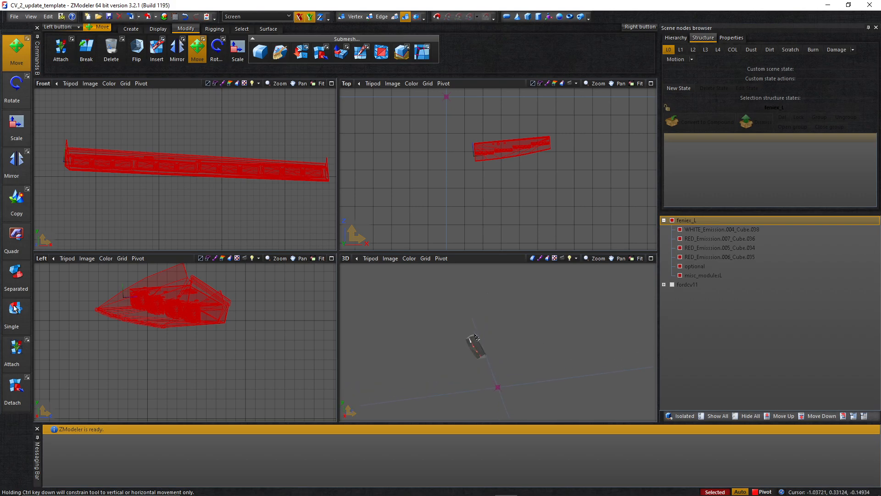
scroll(477, 338, up, 3)
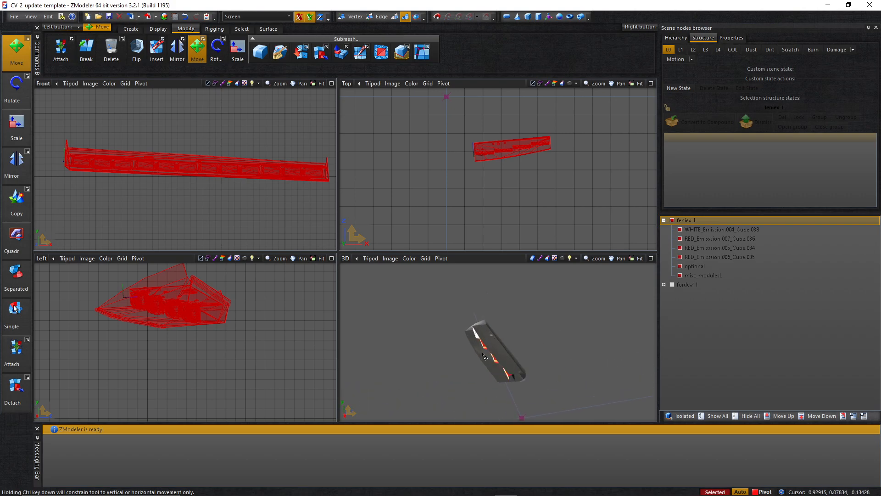
click(679, 266)
middle_drag(571, 326, 524, 344)
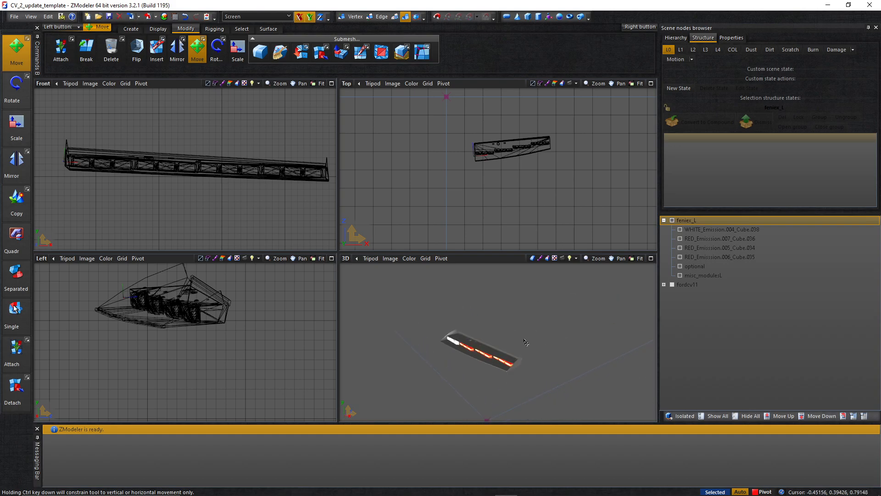
Hide the feniex_L housing, the white and red emission modules and misc_modulesL, leaving only the optional mesh shown
click(672, 221)
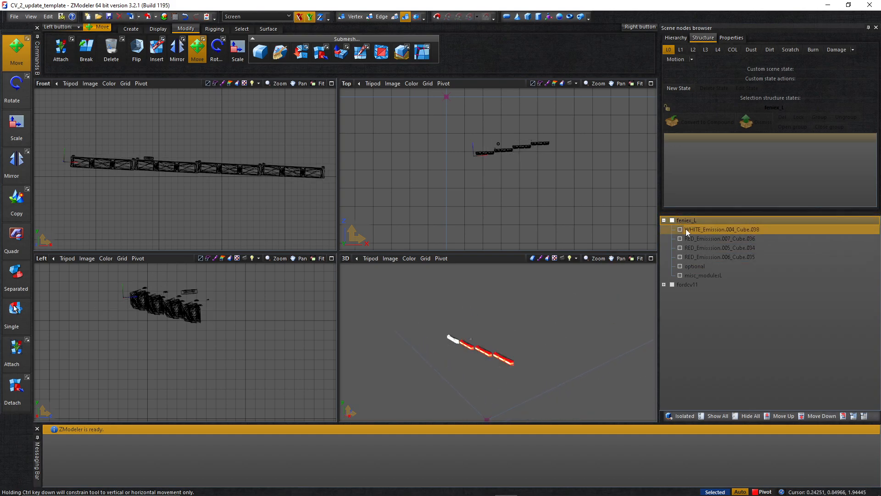
click(681, 229)
click(680, 239)
click(681, 247)
click(680, 256)
click(680, 275)
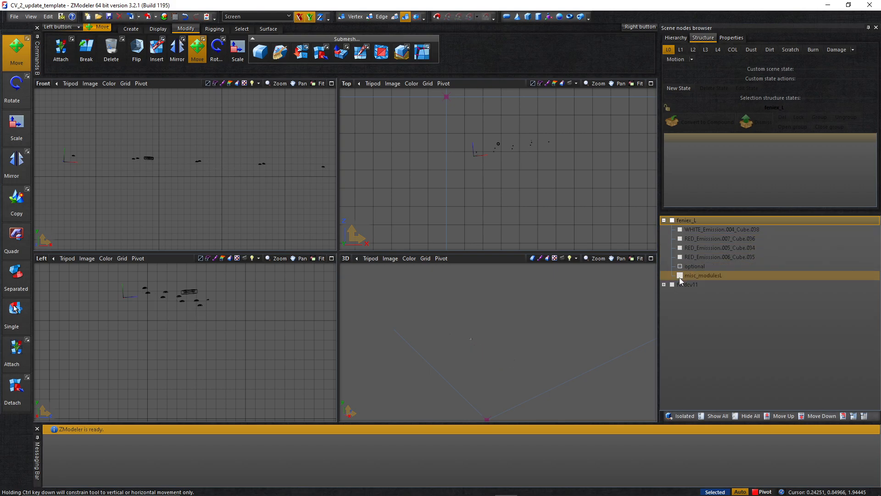
click(680, 267)
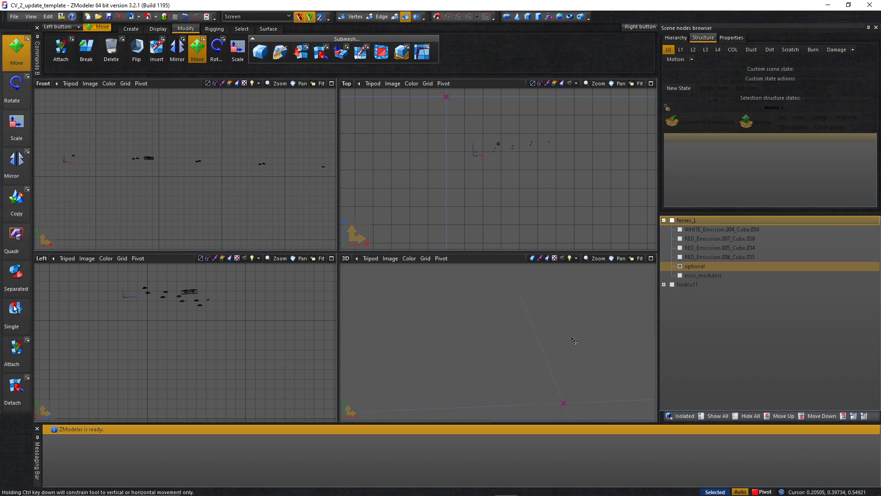
Select the optional mesh and expand its Polygons properties to examine its assigned material
scroll(216, 315, down, 2)
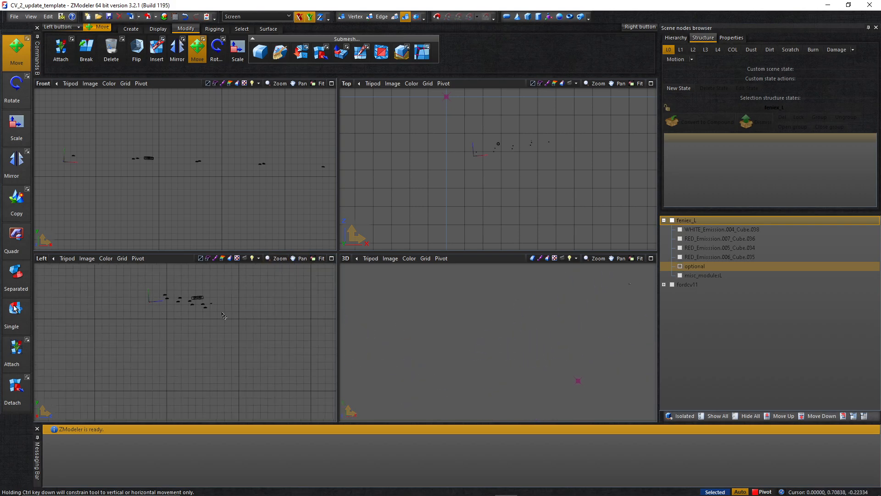
drag(295, 357, 18, 272)
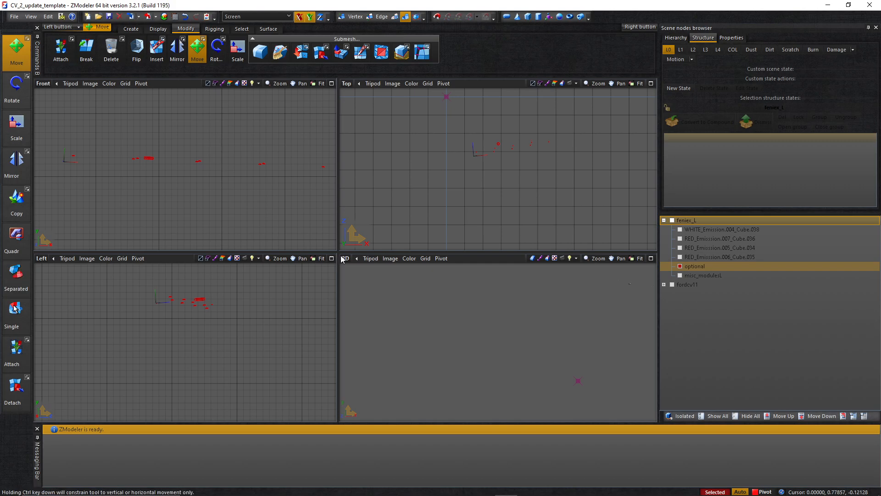
click(731, 38)
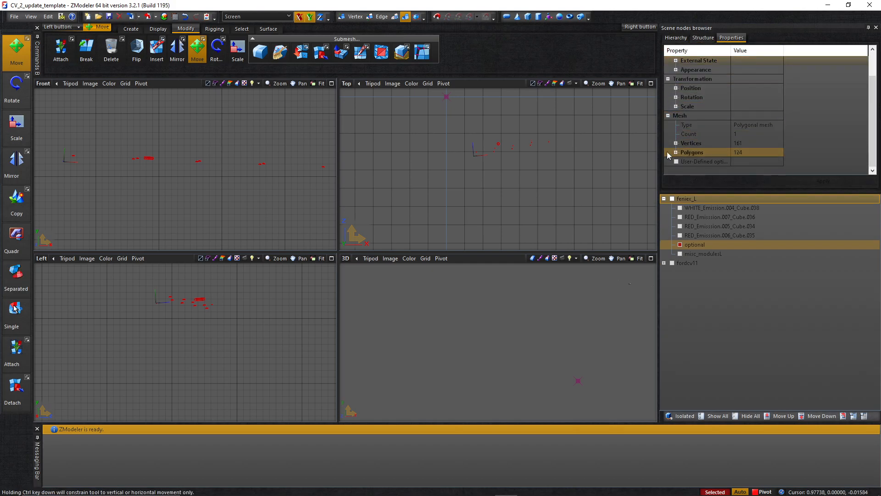
click(673, 153)
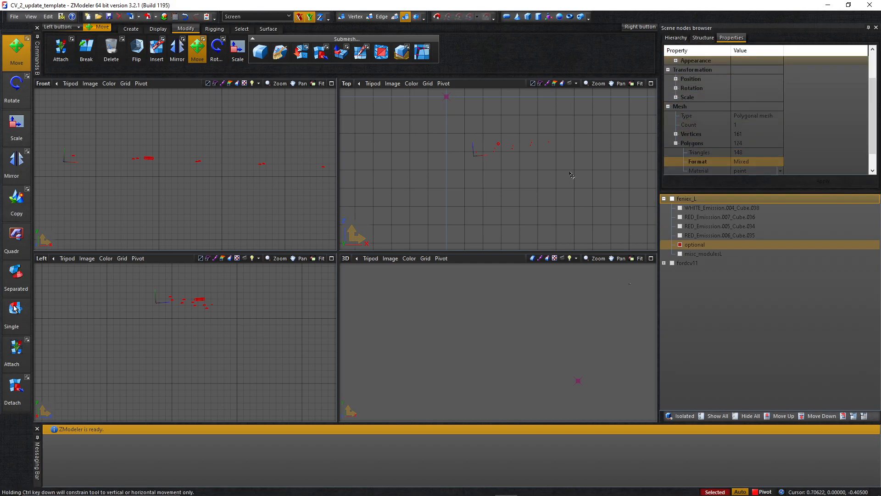
Show misc_modulesL and the feniex_L housing, and attach the optional mesh and misc_modulesL into the housing
drag(266, 362, 265, 362)
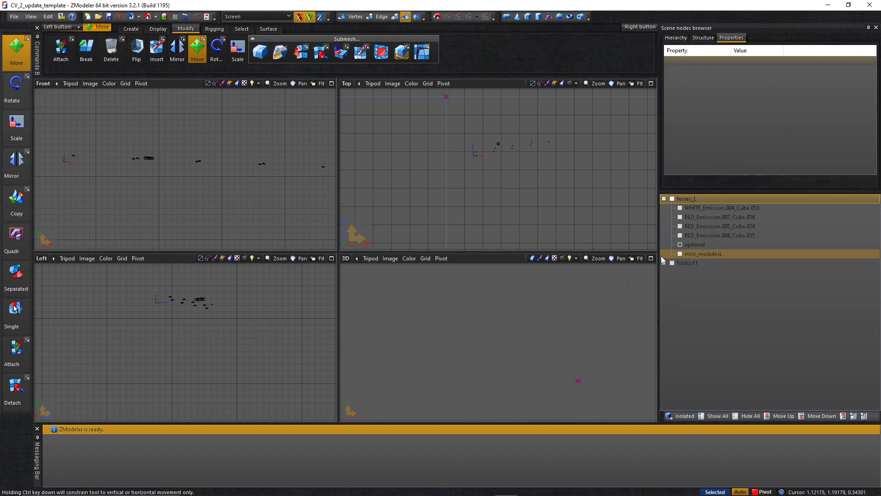
click(680, 254)
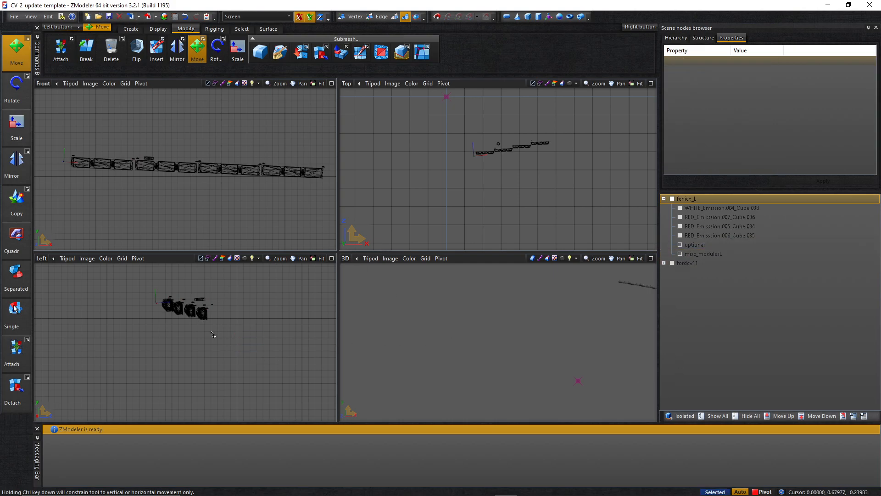
click(192, 307)
scroll(192, 307, up, 2)
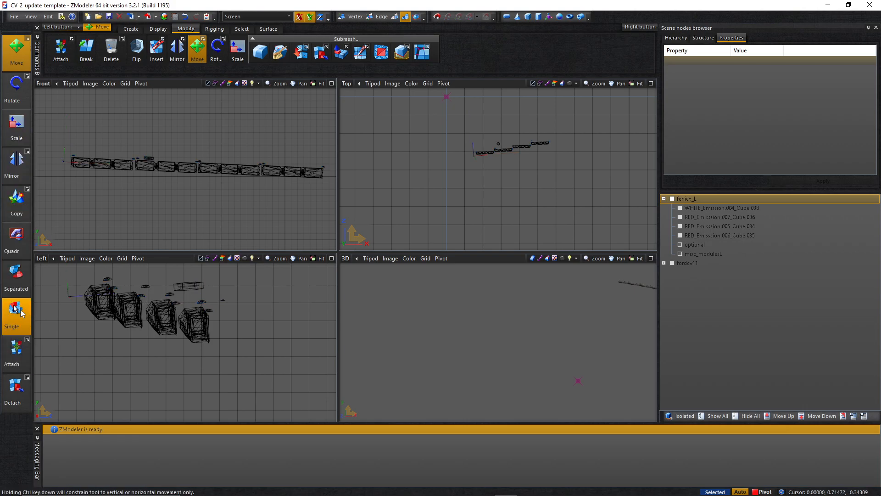
click(16, 351)
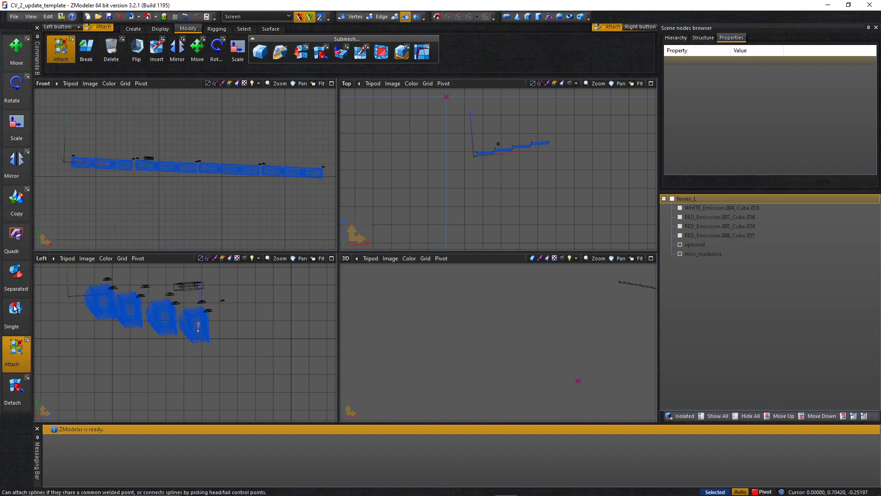
click(198, 330)
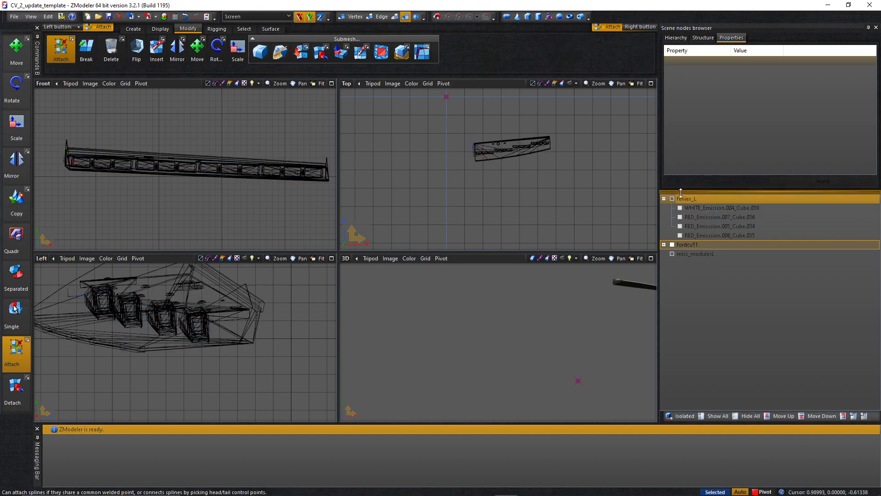
scroll(510, 154, up, 5)
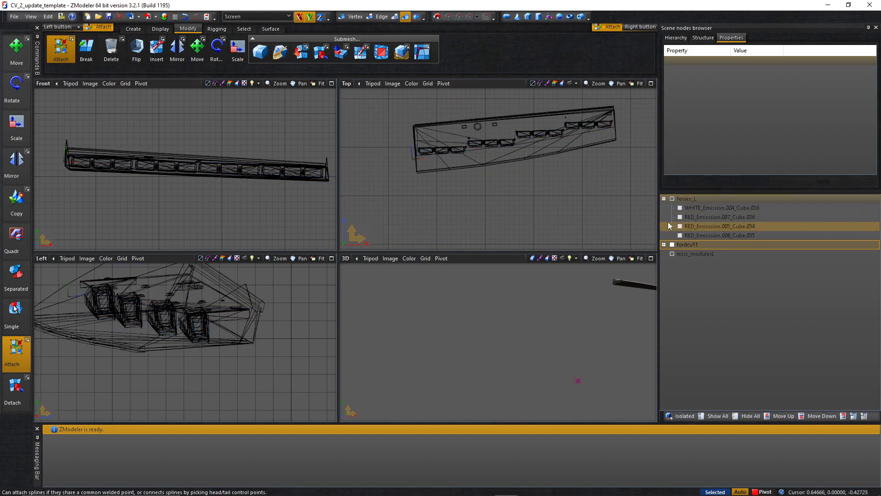
click(671, 198)
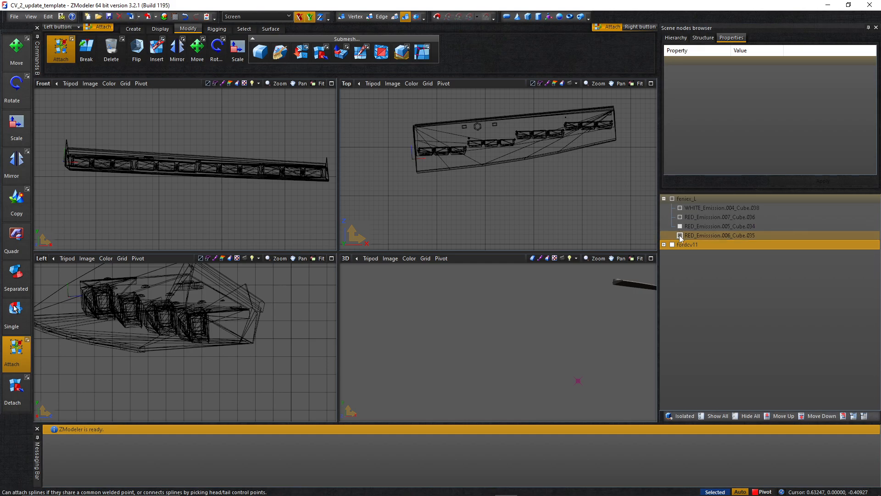
Try to duplicate the light bar with only its shown emission modules and mirror it to the car's other side
scroll(436, 212, down, 4)
click(459, 173)
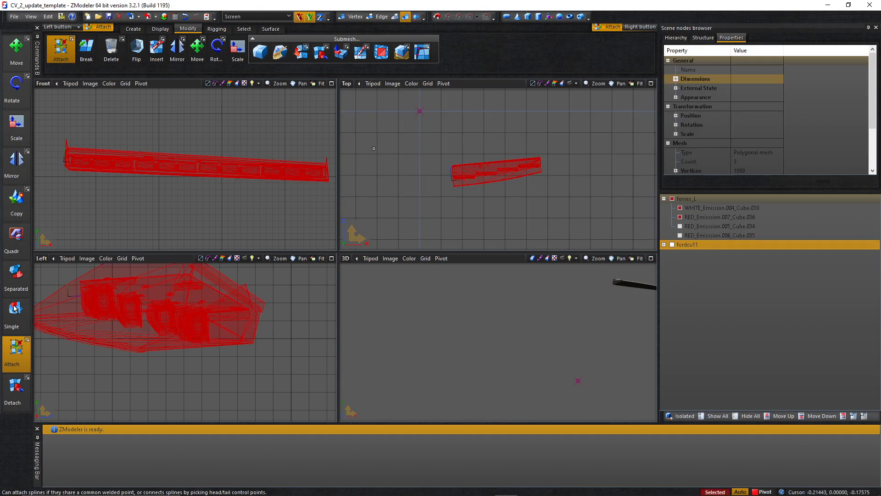
right_click(430, 156)
mouse_move(451, 166)
click(507, 161)
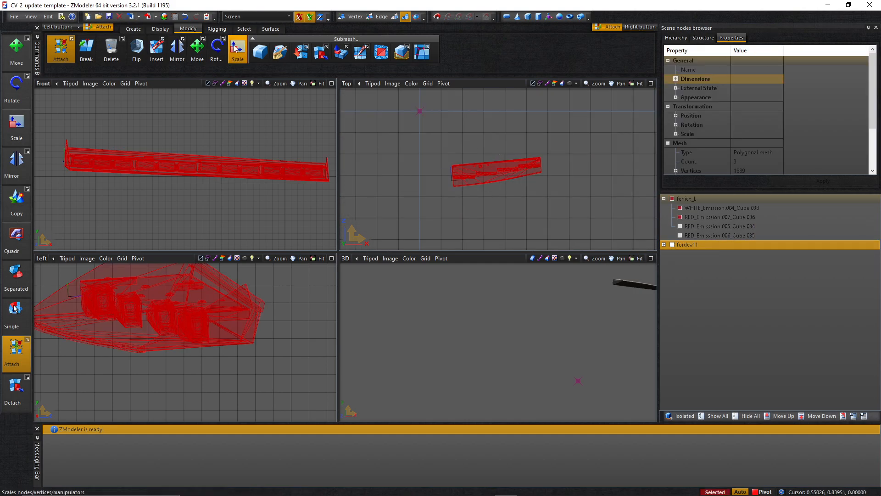
click(182, 61)
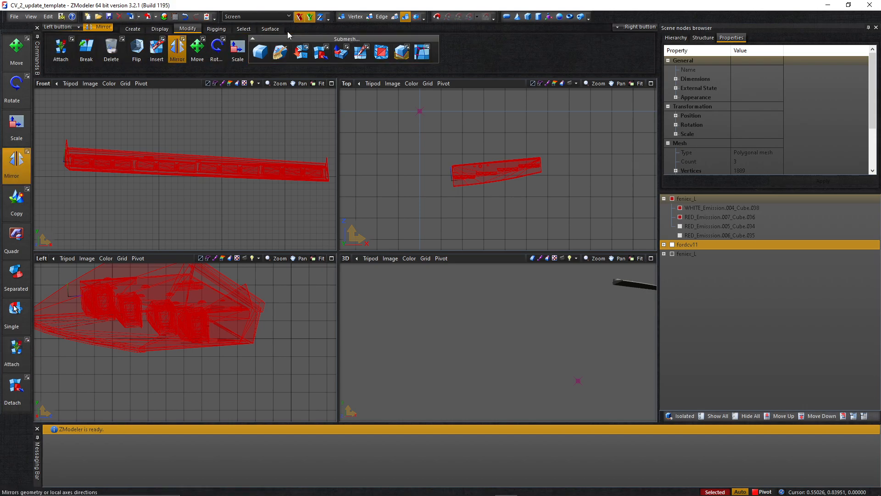
click(14, 308)
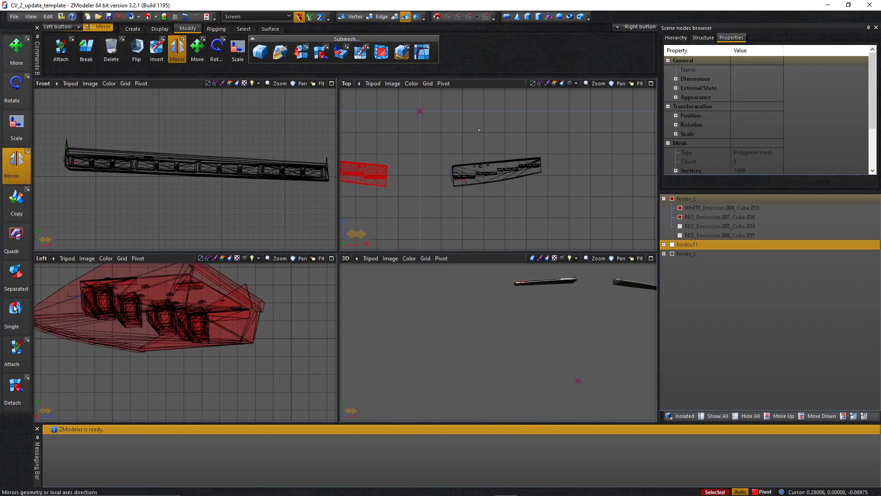
mouse_move(568, 324)
middle_down()
mouse_move(505, 305)
mouse_move(558, 321)
middle_up()
scroll(558, 321, down, 3)
key(ctrl+z)
key(ctrl+z)
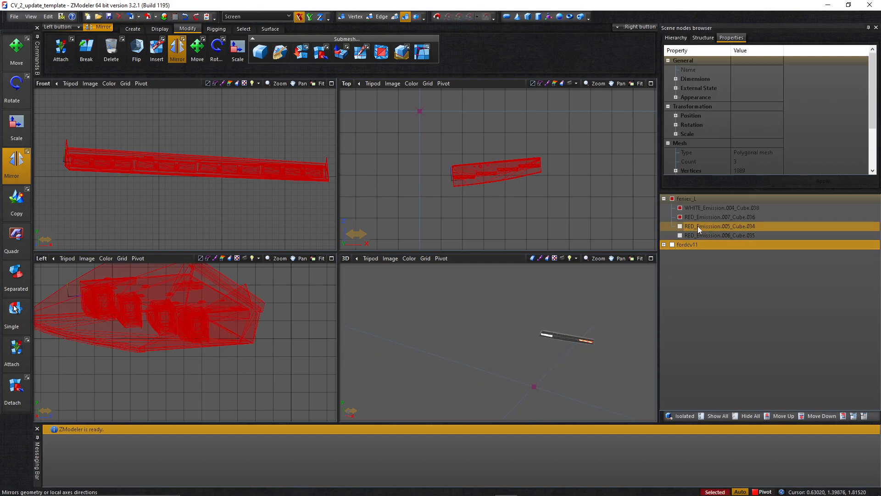
Duplicate the complete light bar with all its emission modules and mirror one of the two across the car's centerline
click(628, 212)
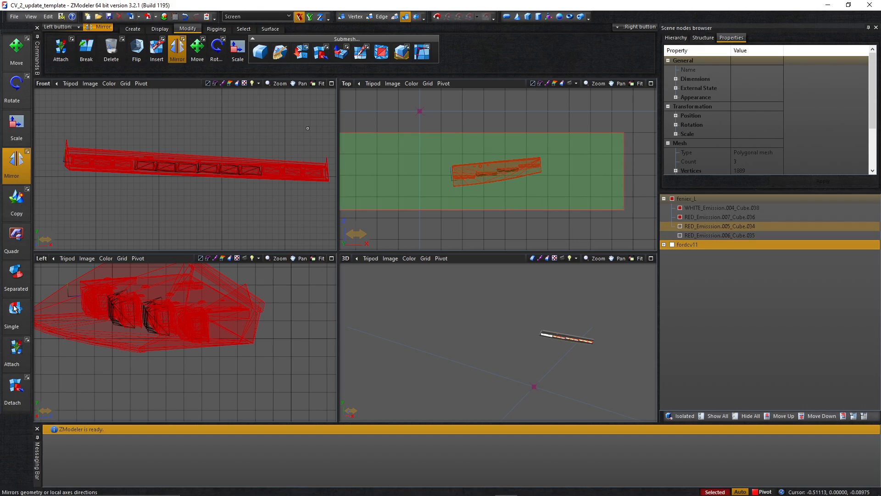
right_click(404, 150)
mouse_move(419, 164)
click(482, 164)
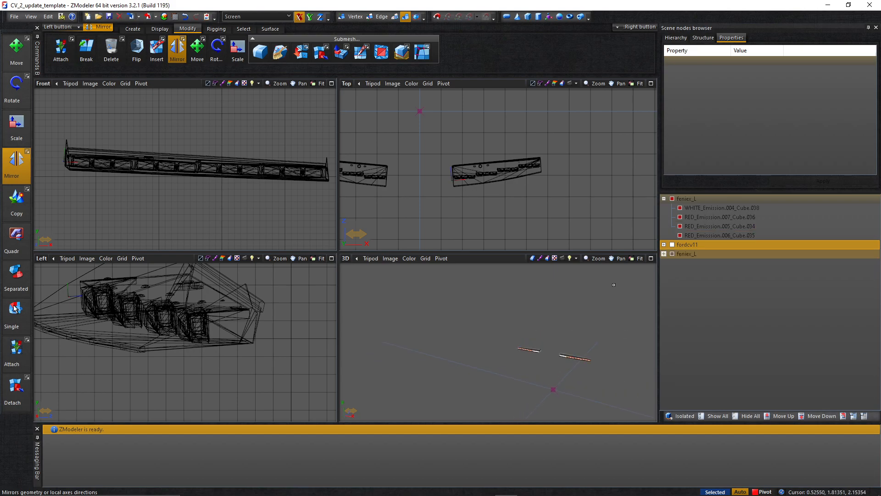
Show the fordcv11 car to check the mirrored light bars in place, and hide the car again
click(672, 244)
middle_drag(548, 331, 443, 388)
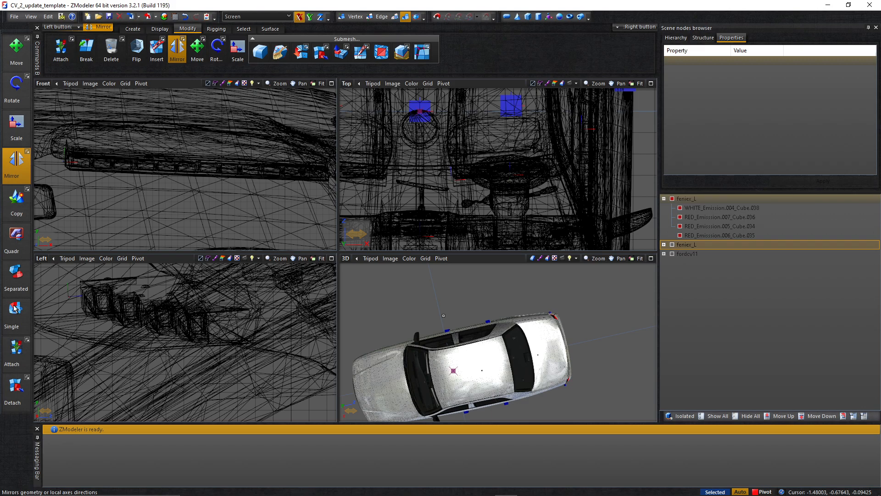
click(672, 244)
click(673, 254)
Detach the white and red emission modules of both light bars from their feniex_L parents
click(664, 244)
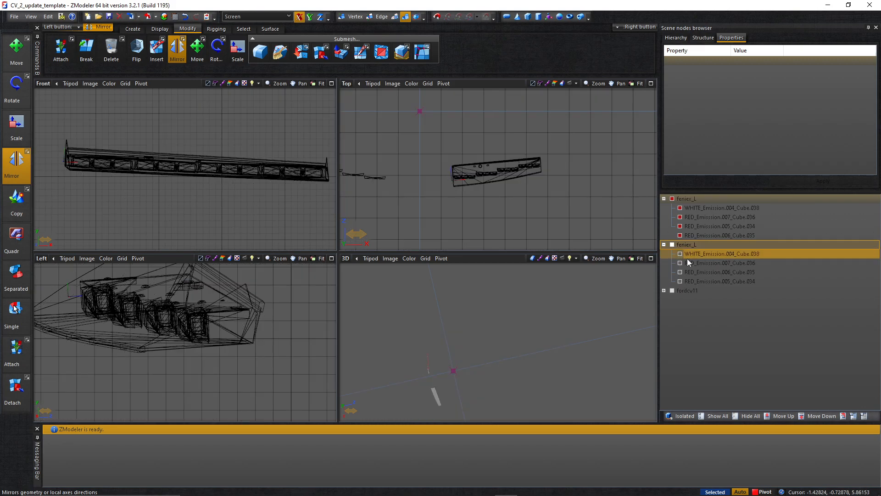
click(672, 245)
click(697, 254)
drag(725, 274, 727, 208)
right_click(728, 208)
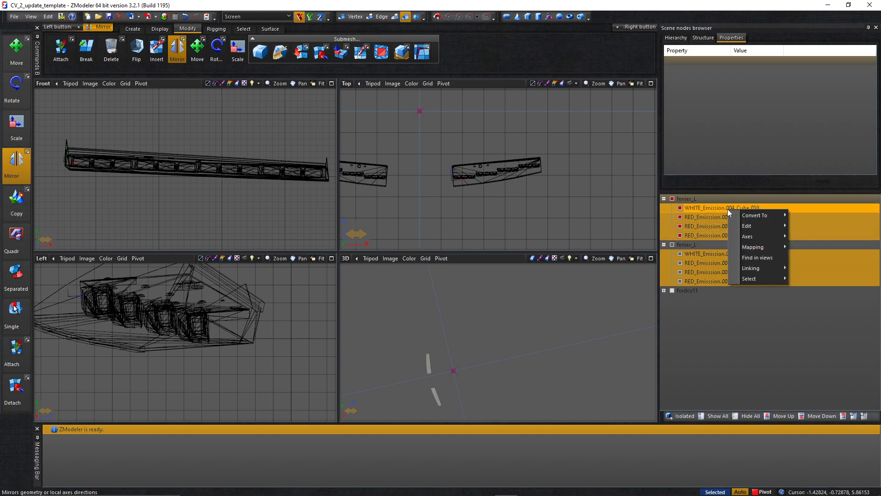
mouse_move(780, 225)
click(806, 270)
Hide all the detached white and red emission modules, leaving only the two feniex_L housings shown
click(697, 226)
shift+click(697, 289)
click(665, 292)
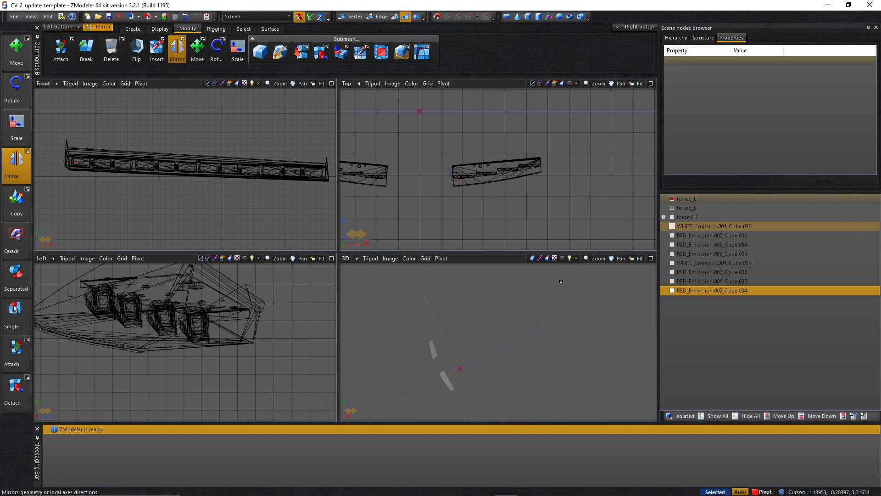
Attach the two mirrored feniex_L housings into a single mesh
scroll(532, 352, up, 3)
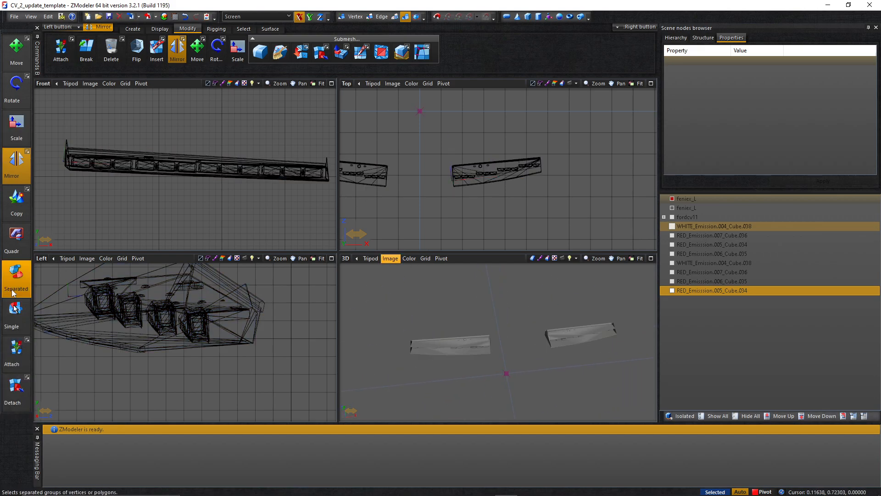
click(14, 348)
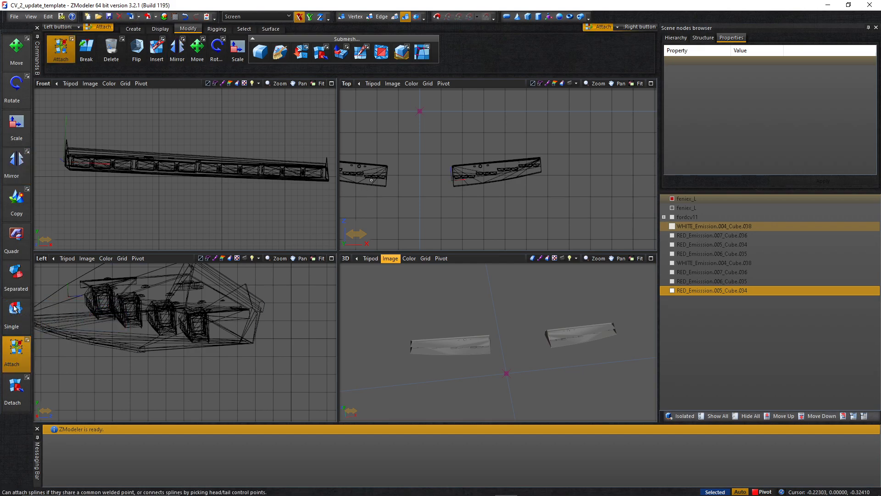
click(372, 180)
scroll(522, 185, down, 3)
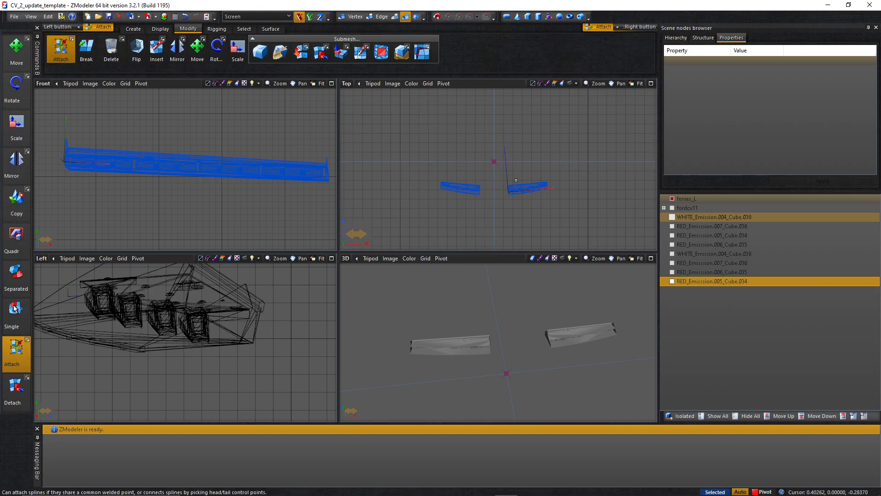
Reposition the combined housing's local axes to its center, midway between the two light bar halves
drag(367, 133, 654, 240)
right_click(475, 129)
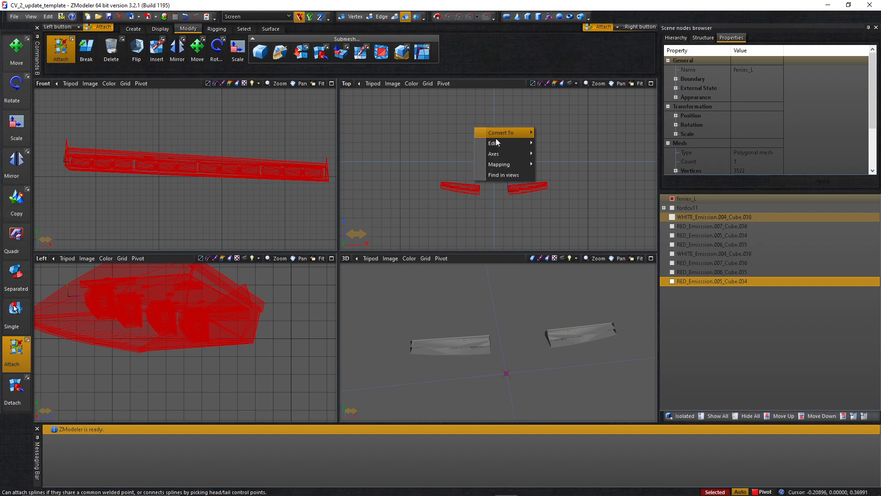
mouse_move(527, 153)
click(577, 186)
right_click(433, 158)
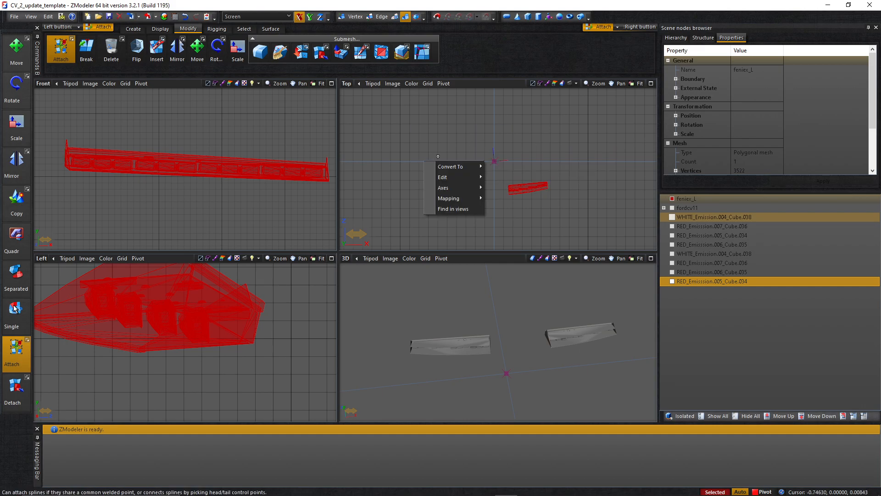
mouse_move(473, 189)
click(496, 198)
right_click(440, 131)
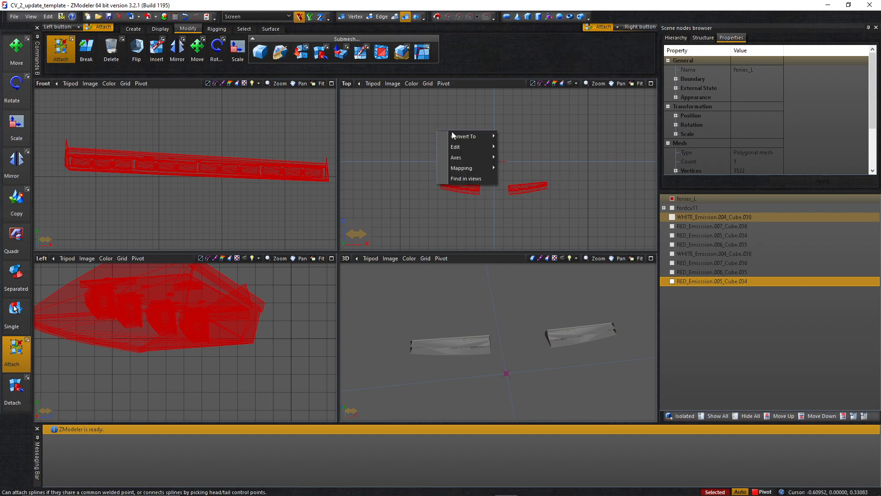
mouse_move(480, 158)
click(516, 175)
right_click(456, 145)
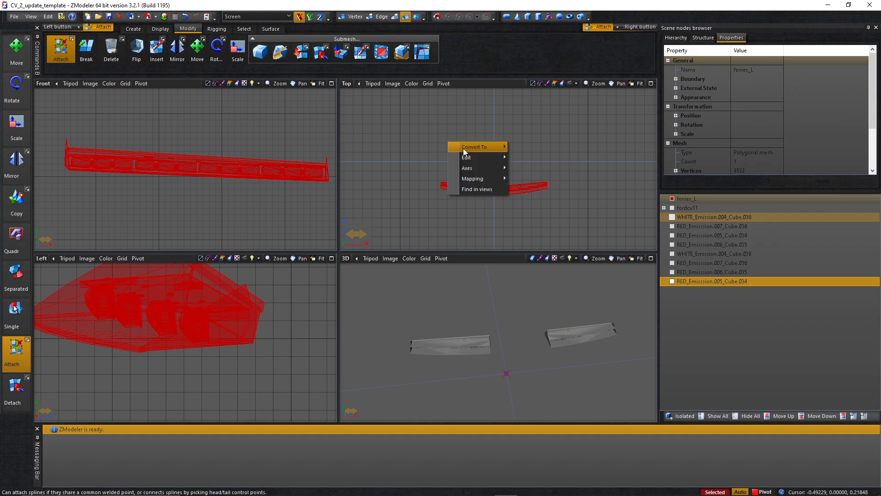
click(537, 168)
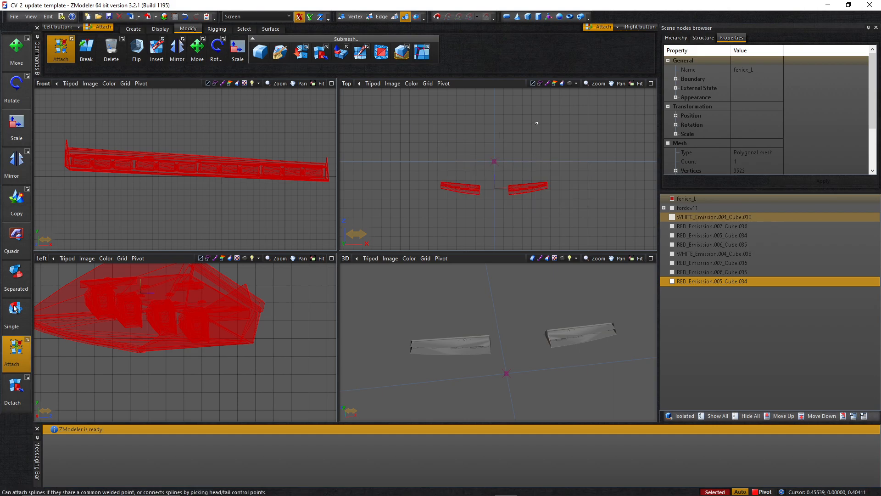
click(562, 169)
middle_drag(528, 321, 531, 395)
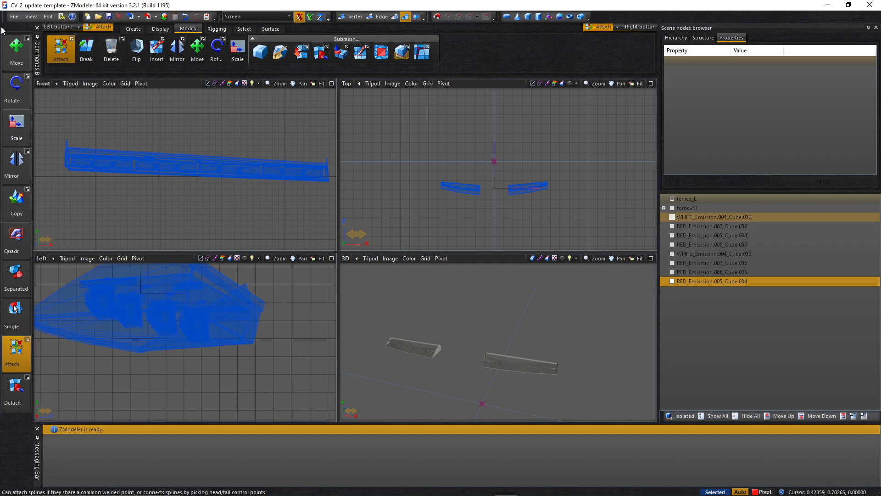
Duplicate the combined feniex_L housing and convert the selected original into a dummy at its centered axes
click(16, 49)
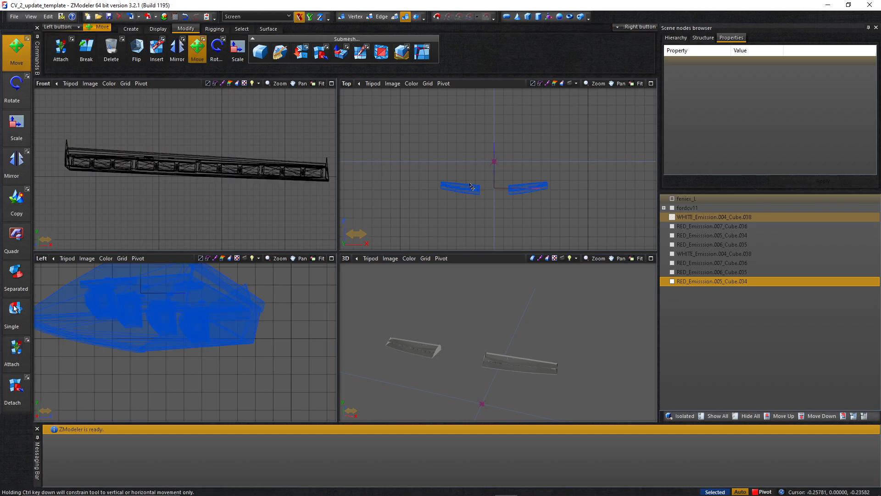
drag(418, 138, 571, 226)
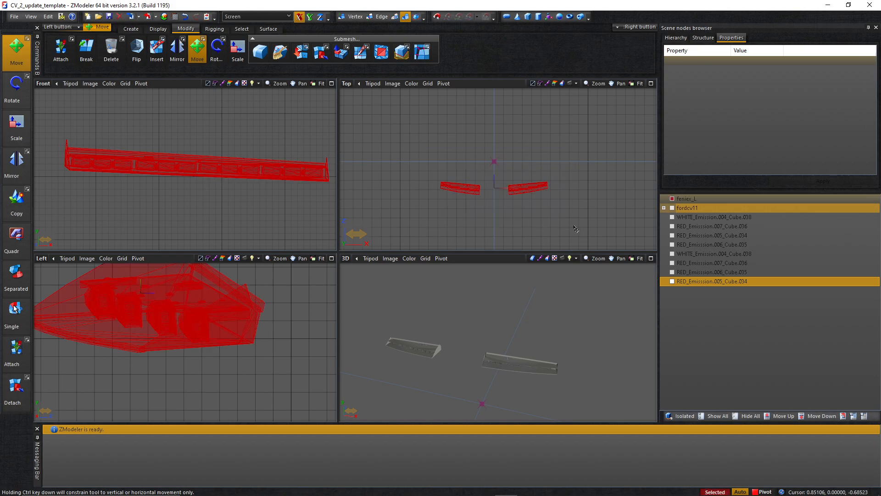
right_click(583, 122)
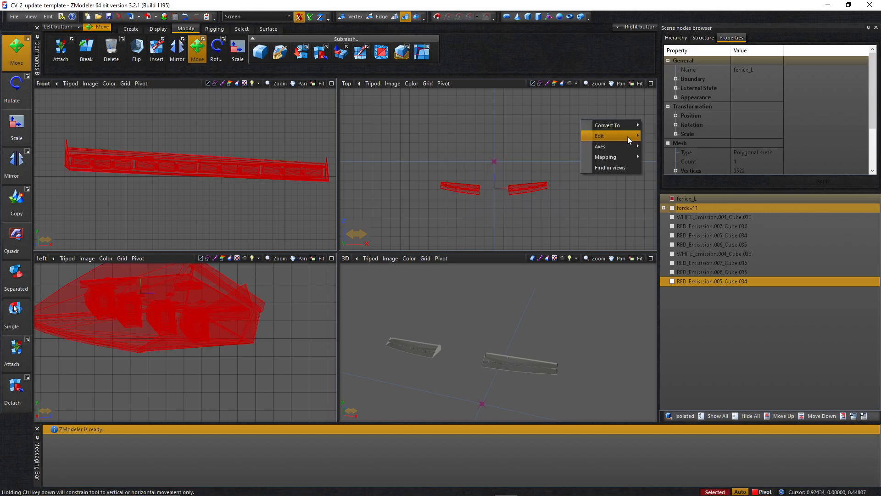
click(653, 137)
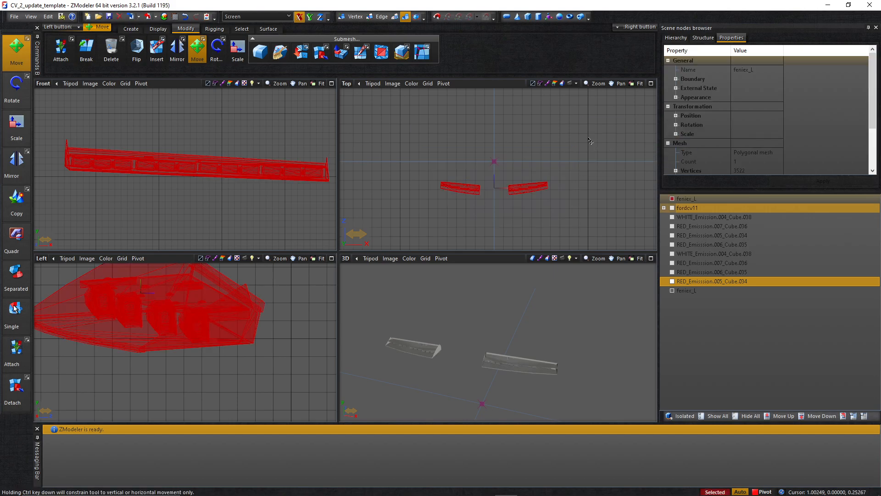
right_click(591, 140)
click(662, 145)
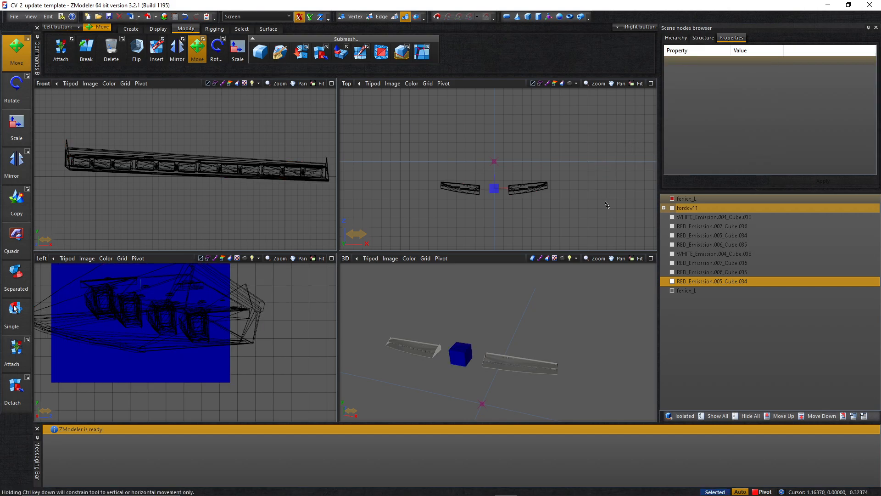
Toggle the visibility of both feniex_L nodes to tell the dummy from the mesh, and view the top node's structure states
click(673, 290)
click(673, 290)
click(672, 199)
click(672, 199)
click(684, 199)
click(708, 41)
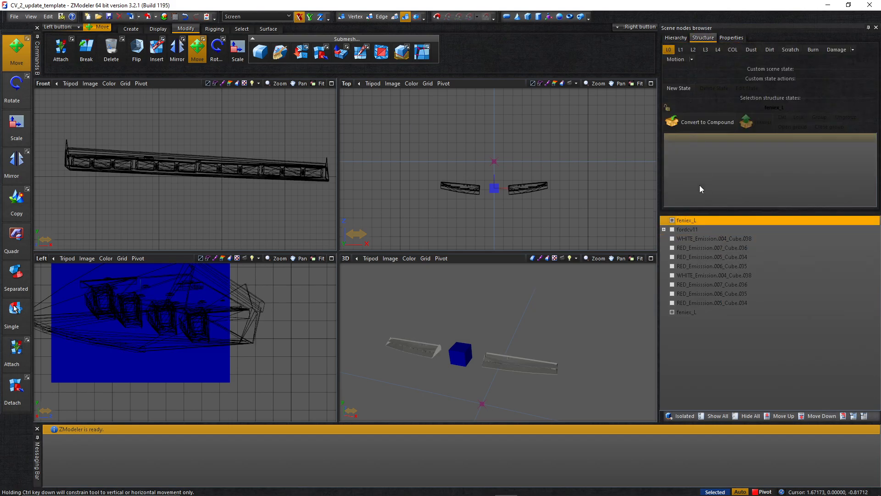
click(671, 221)
click(672, 220)
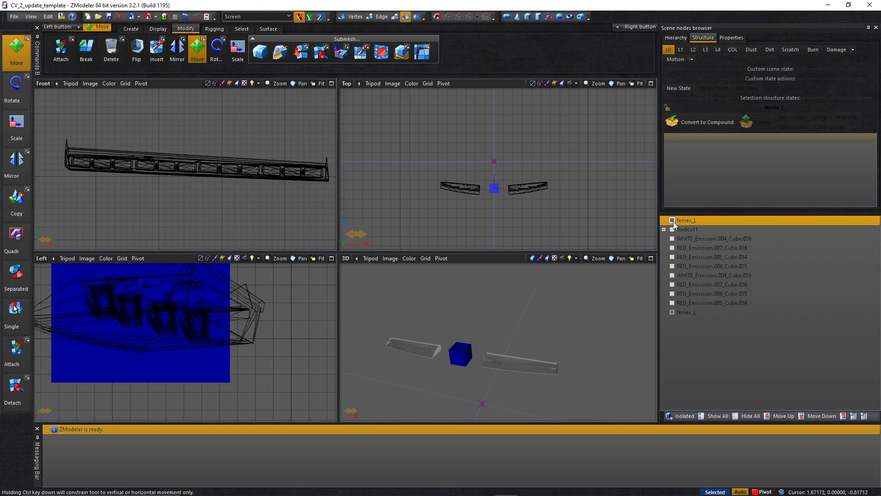
click(688, 312)
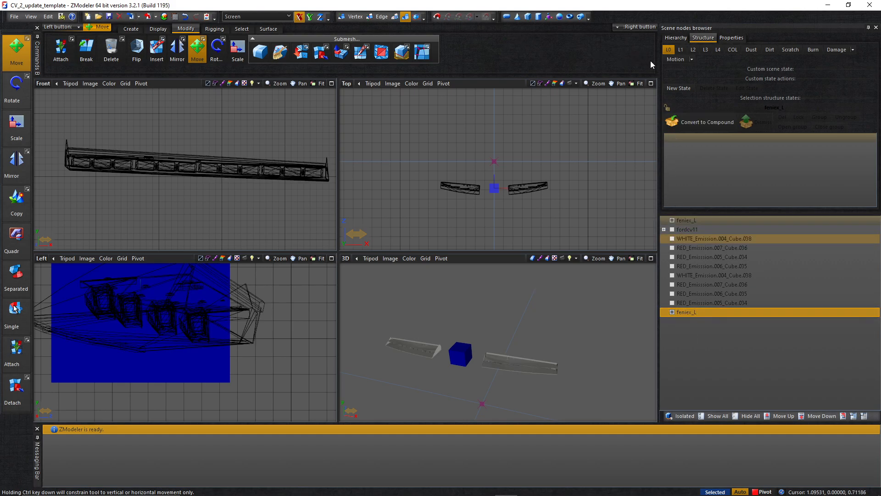
Lock the feniex_L dummy's structure page, assign the feniex_L mesh to its L0 state, and unlock the page
click(667, 107)
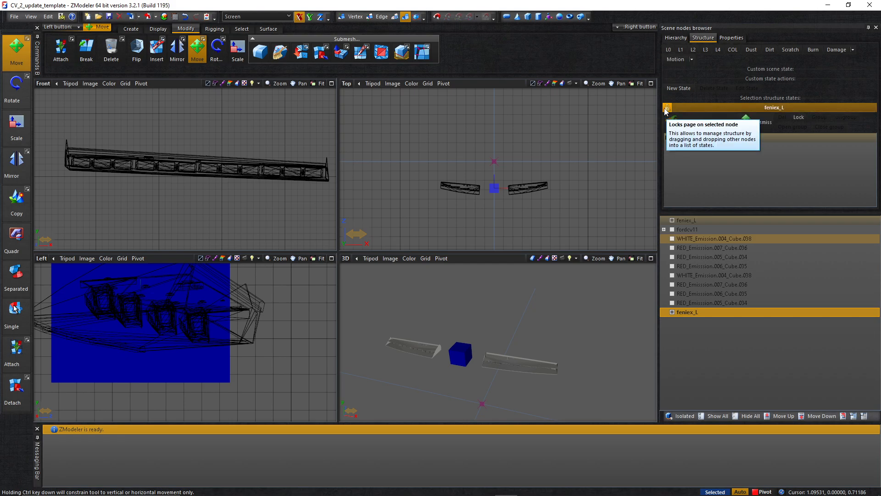
click(668, 50)
click(692, 221)
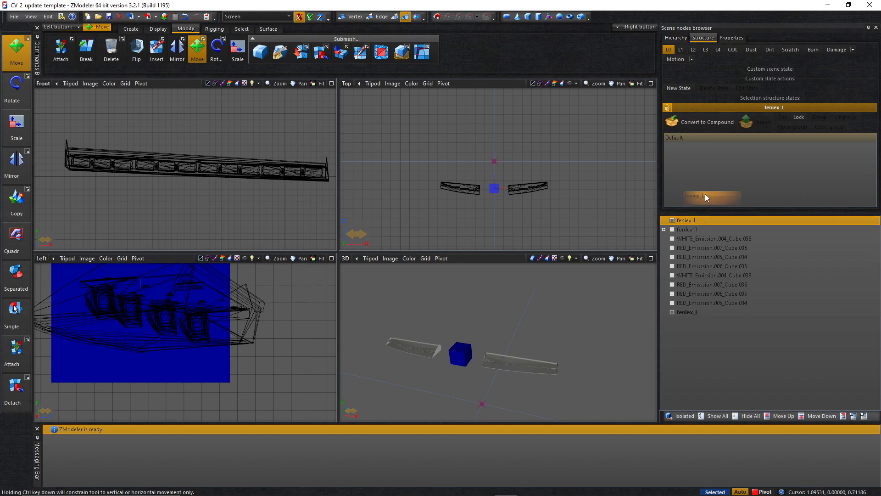
click(668, 50)
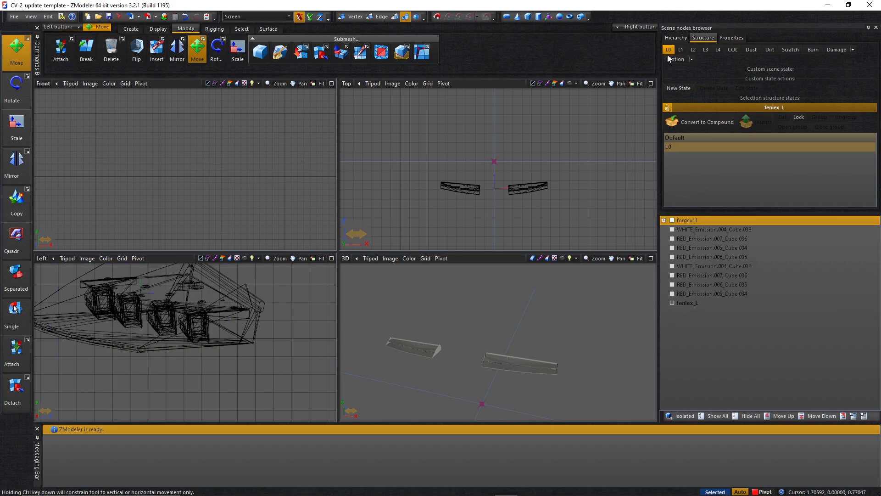
click(667, 107)
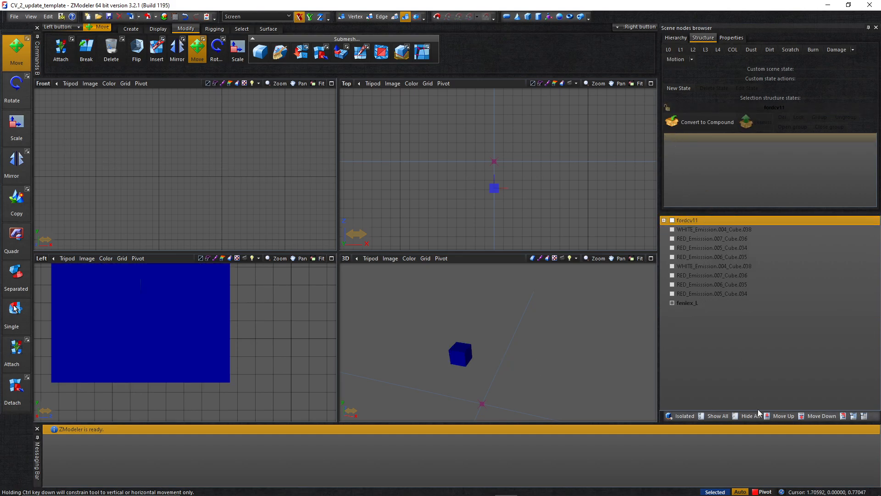
click(671, 52)
click(672, 53)
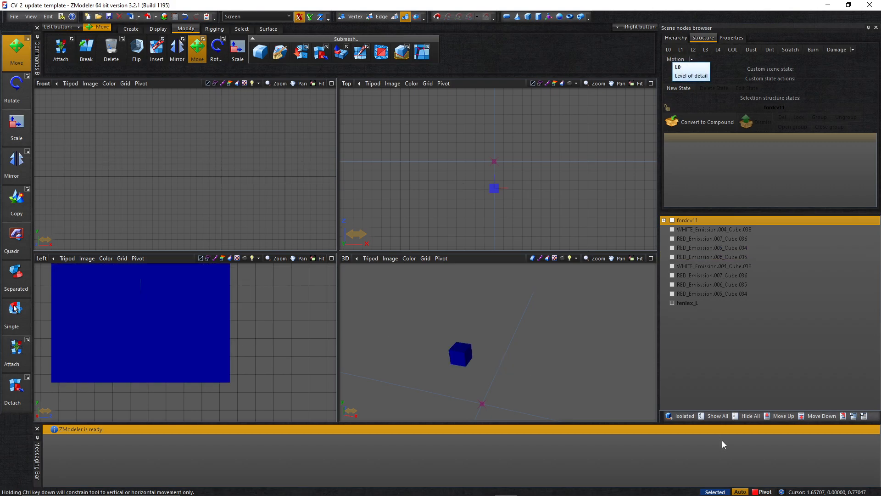
Rename the feniex_L compound node as misc_h
click(707, 304)
click(706, 304)
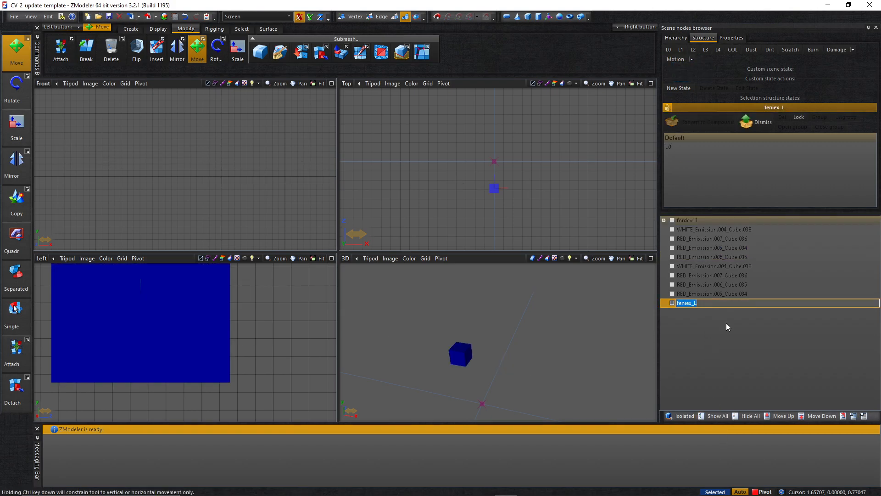
text(misc_h)
key(Return)
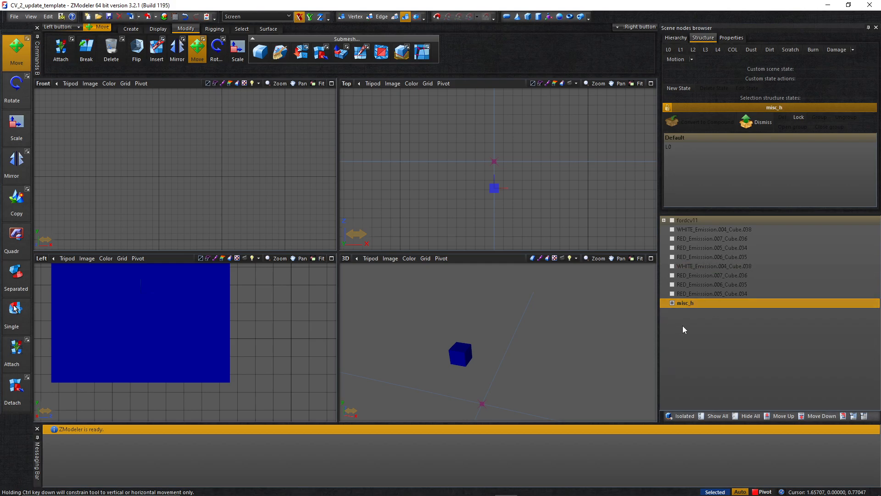
Look through the fordcv11 hierarchy to check the part names already in use
click(664, 220)
click(672, 221)
click(671, 229)
scroll(708, 316, down, 3)
scroll(709, 320, down, 10)
scroll(694, 309, up, 13)
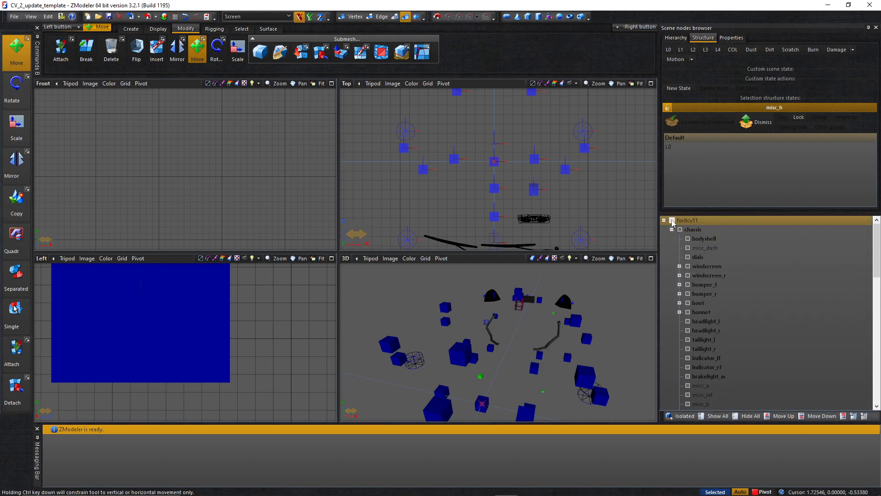
click(664, 220)
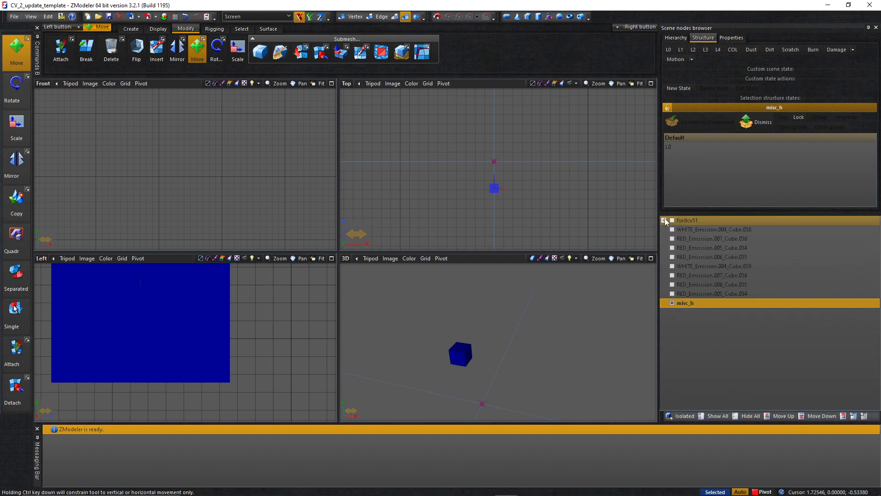
Rename the light bar's compound node as extra_1
click(706, 299)
click(705, 302)
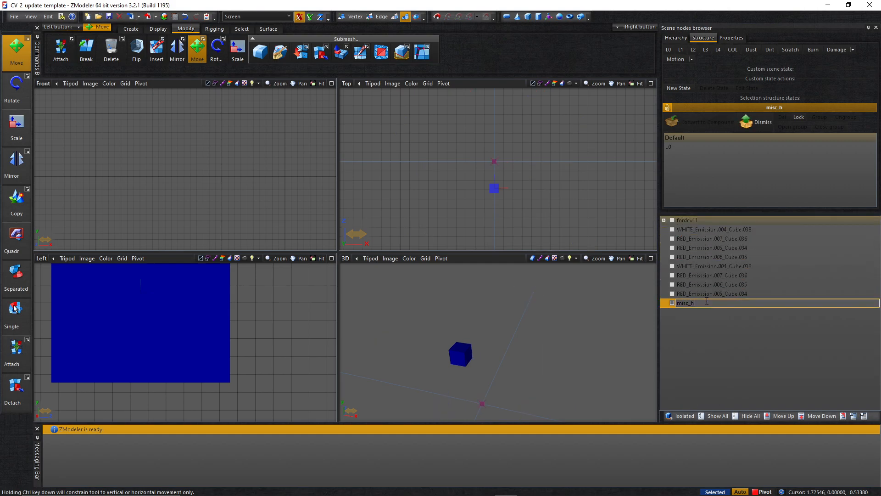
text(extrta)
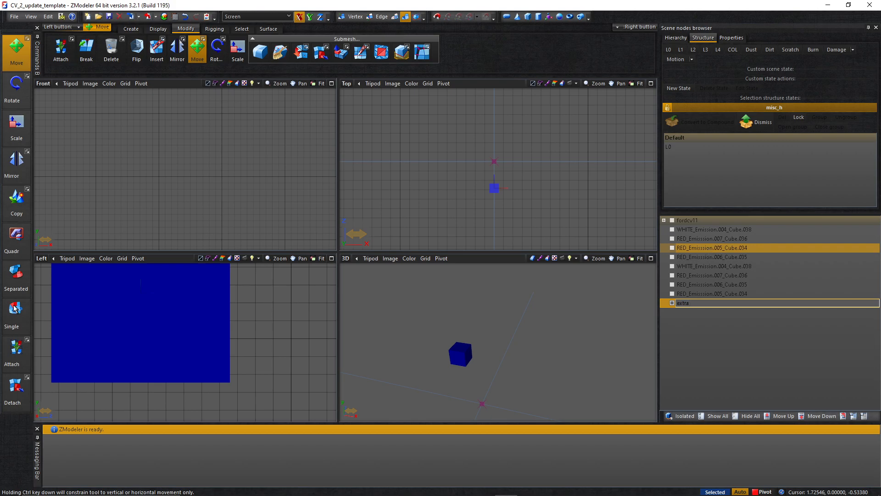
text(_1)
key(Return)
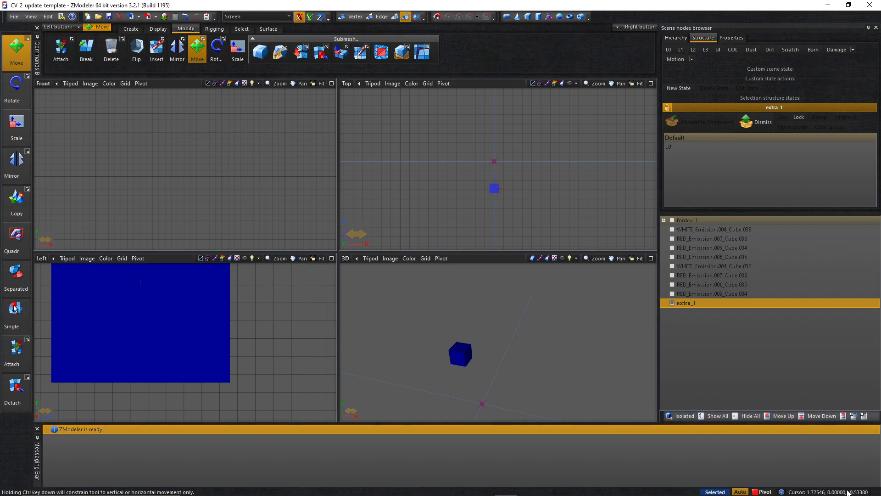
Show the L0 state and create a box about 1.2 wide in the Top view, enclosing both light bar halves
click(666, 50)
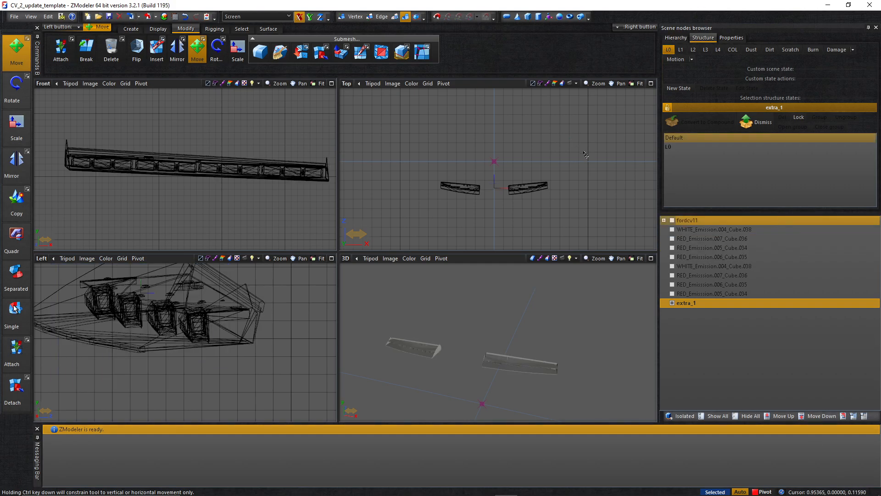
click(651, 83)
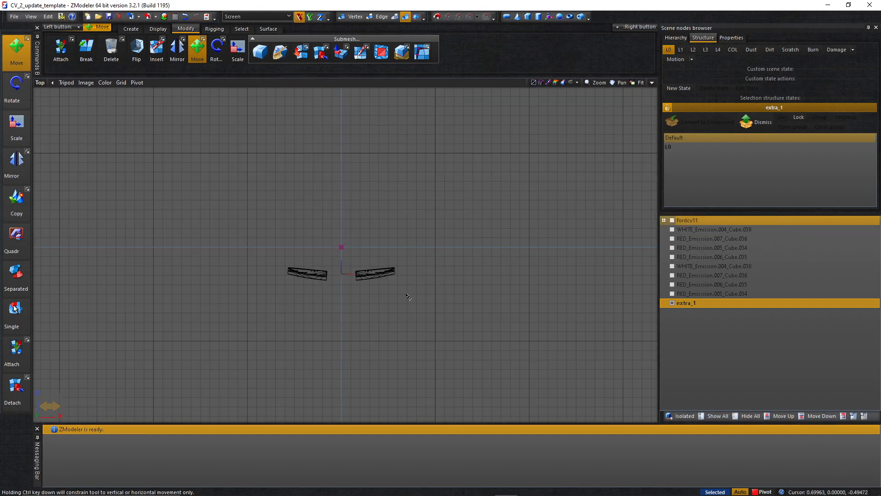
scroll(298, 266, up, 3)
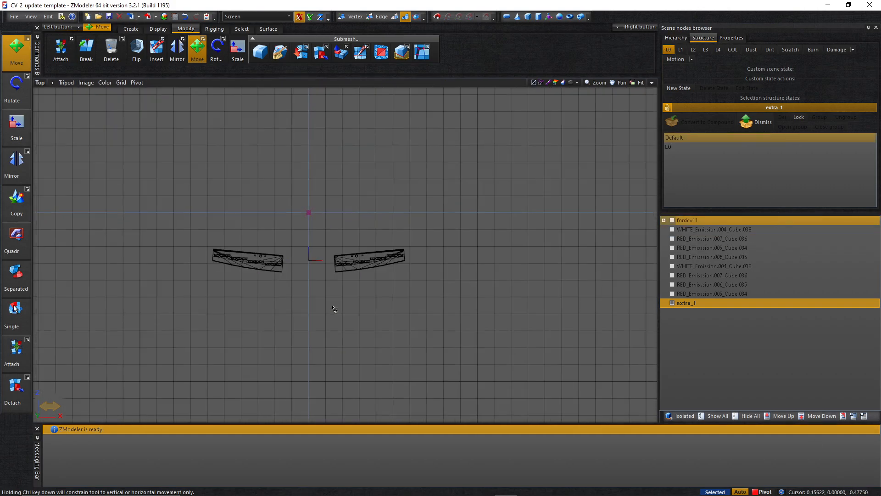
click(527, 18)
scroll(116, 254, up, 2)
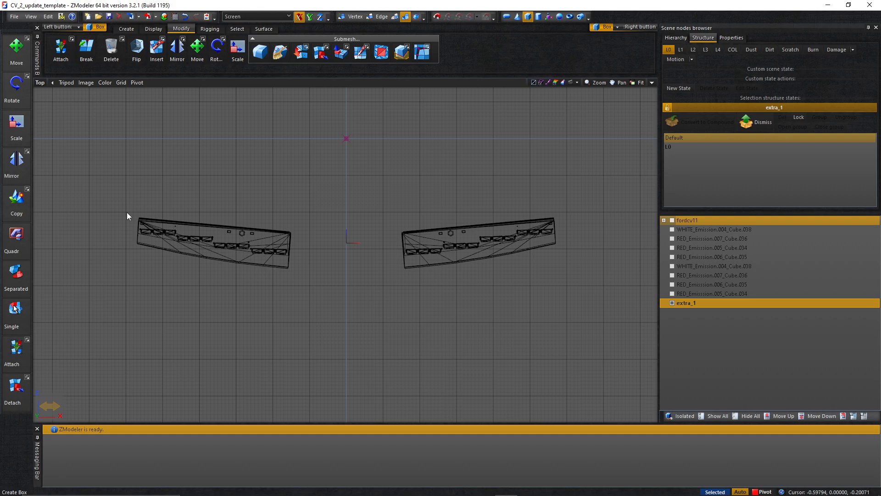
drag(127, 212, 565, 272)
key(Tab)
click(576, 340)
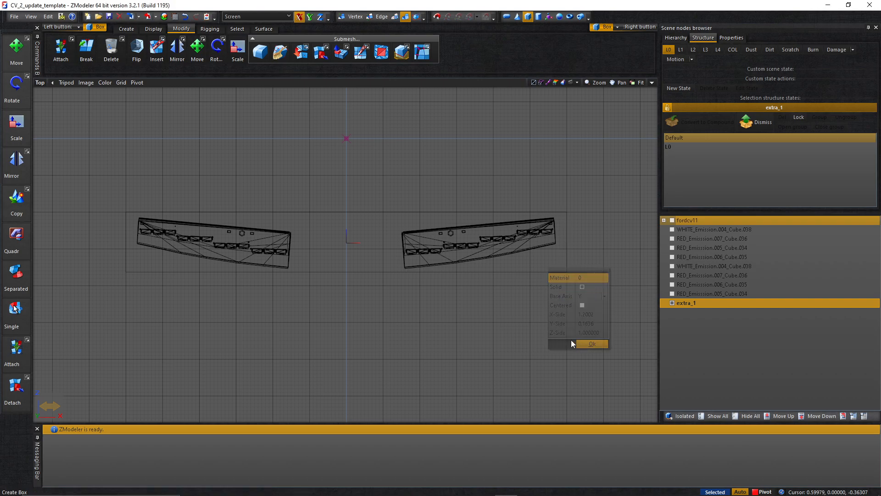
Move the box's end vertices inward on both sides so they sit close to the outer ends of the light bars
click(353, 17)
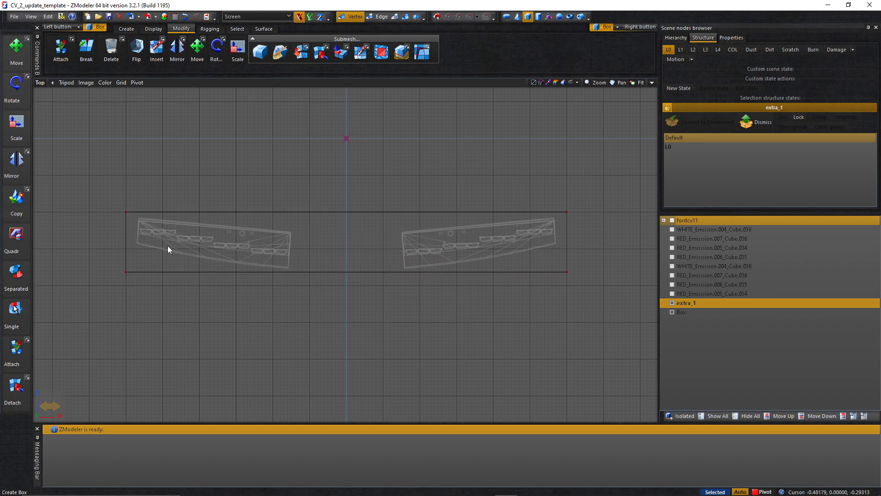
scroll(131, 231, up, 2)
drag(96, 147, 190, 363)
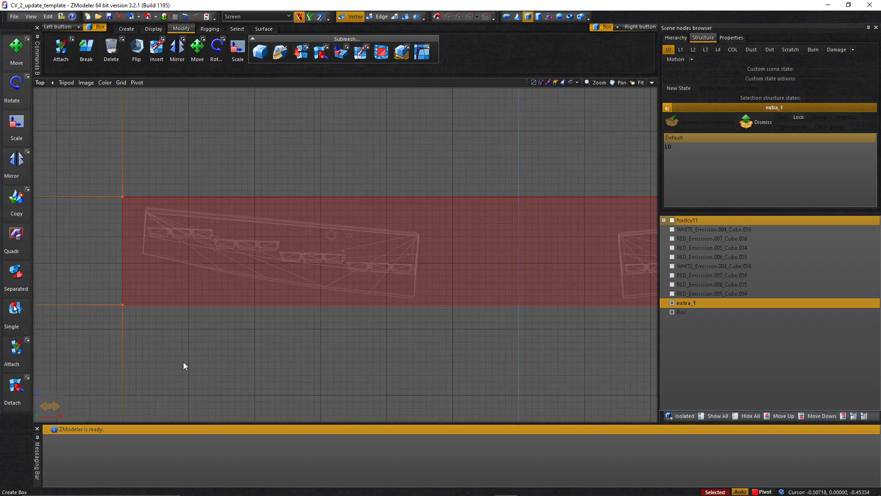
click(198, 48)
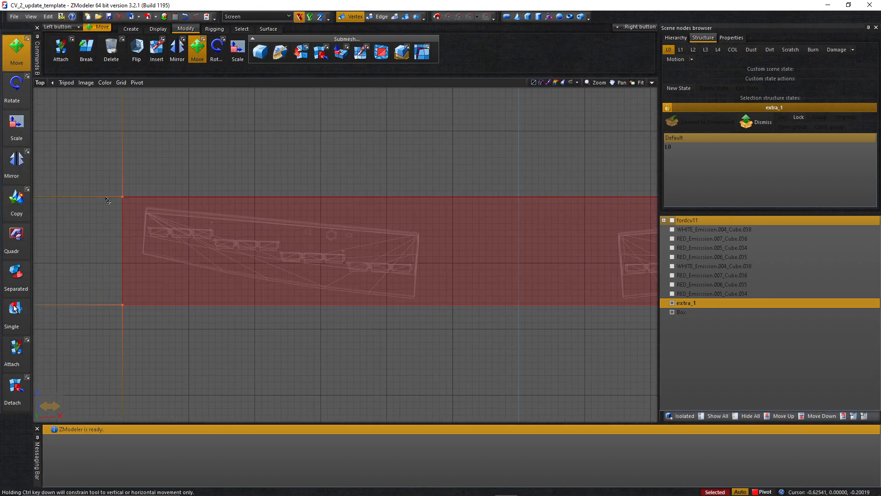
drag(127, 200, 141, 210)
scroll(141, 210, down, 3)
scroll(481, 212, up, 4)
drag(538, 326, 443, 87)
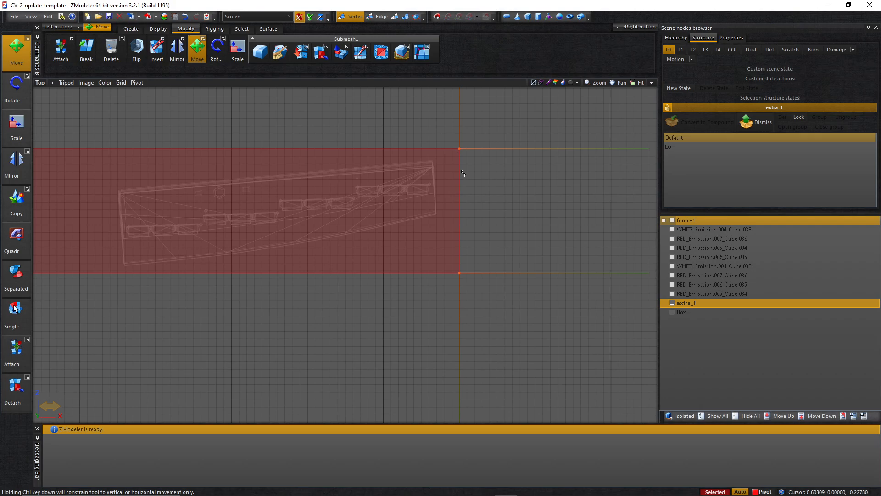
drag(461, 149, 438, 146)
In the Left view, move the whole box vertically up to the height of the light bars
click(45, 86)
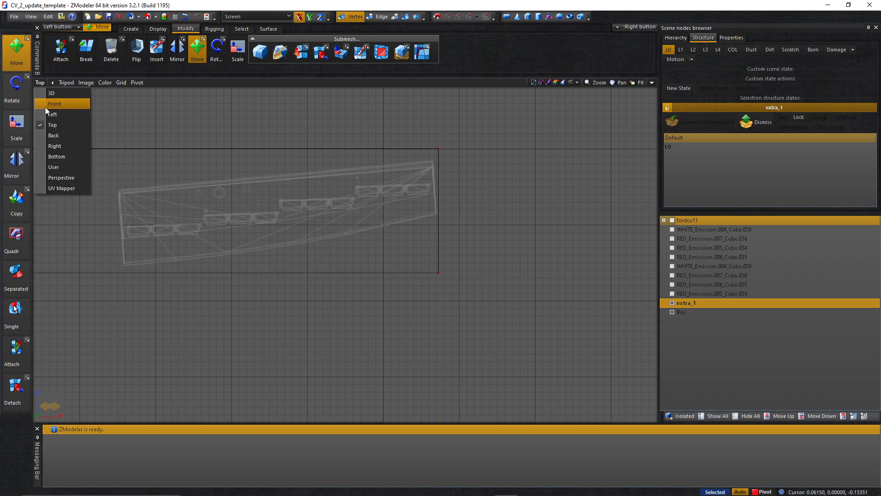
click(51, 112)
scroll(319, 251, up, 2)
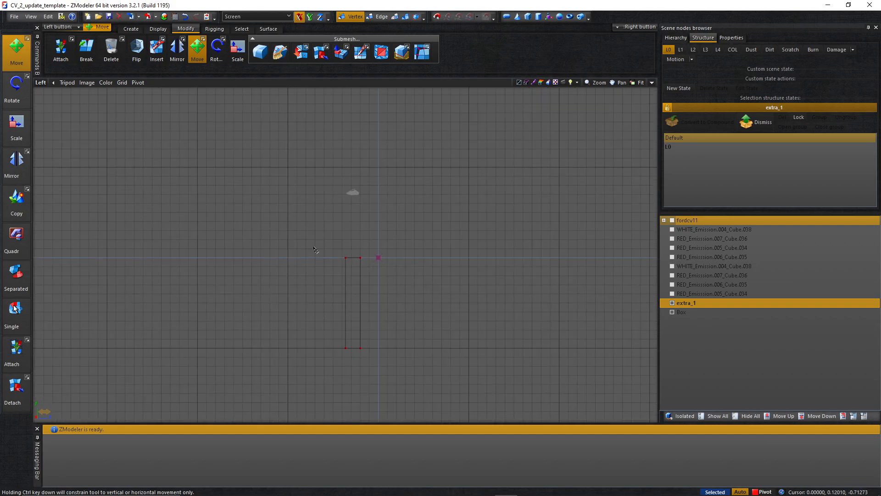
click(310, 17)
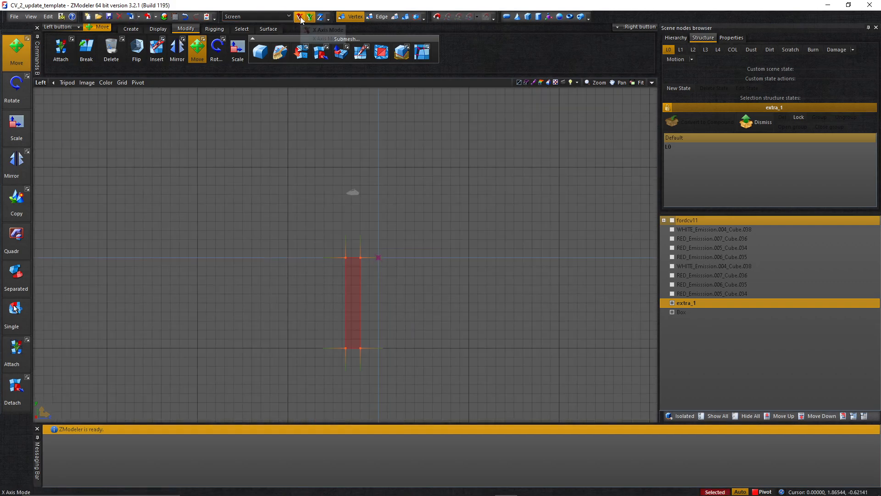
drag(362, 261, 361, 194)
Raise the box's lower vertices to just beneath the light bar housing
scroll(353, 193, up, 3)
scroll(353, 193, up, 1)
scroll(365, 292, down, 1)
scroll(366, 292, down, 2)
drag(325, 344, 360, 263)
scroll(351, 255, up, 2)
scroll(349, 265, up, 5)
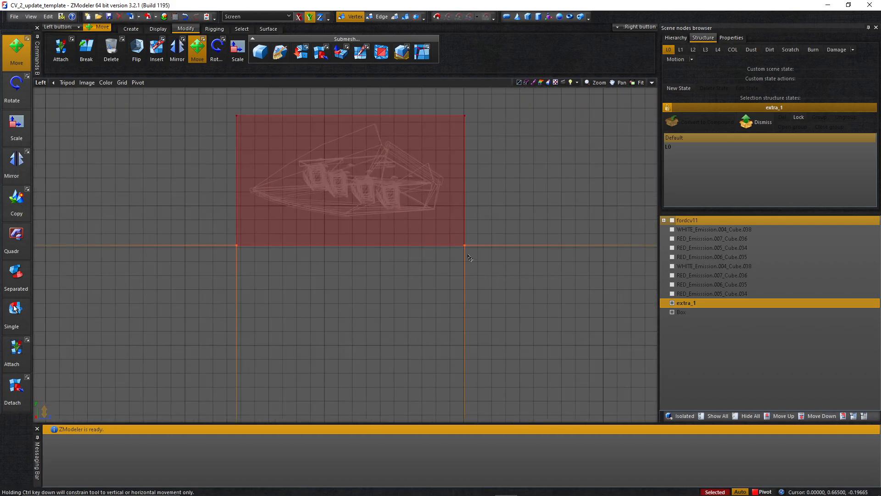
drag(466, 248, 465, 221)
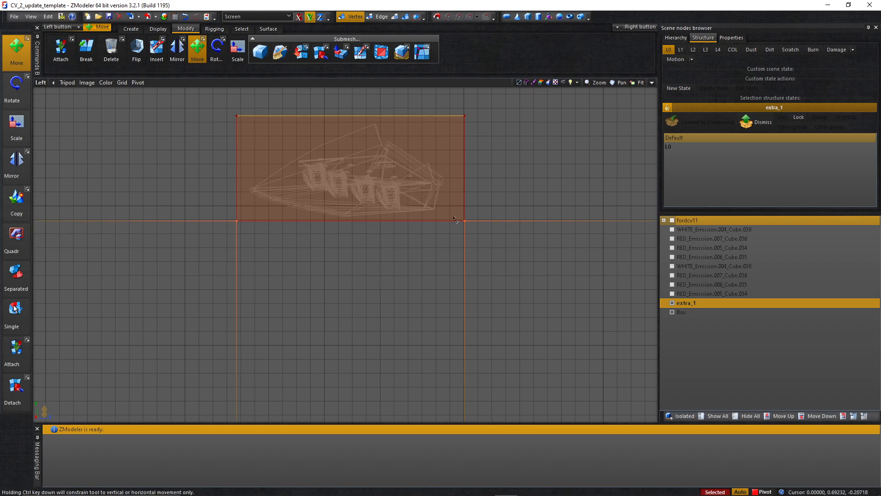
Lower the box's upper vertices to just above the light bar housing
scroll(286, 128, up, 2)
right_drag(197, 93, 292, 354)
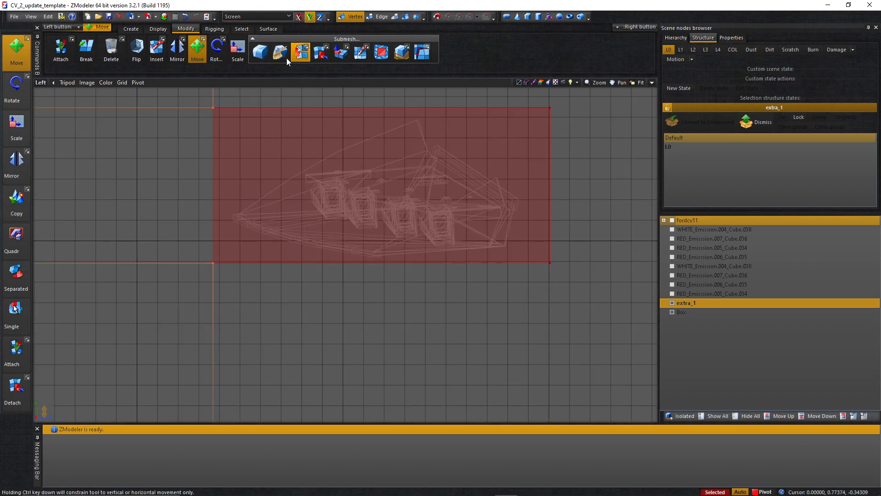
right_drag(176, 167, 656, 88)
drag(550, 112, 552, 120)
Move the box's front and rear vertices horizontally inward so the box closely fits the housing's depth
right_drag(577, 108, 493, 354)
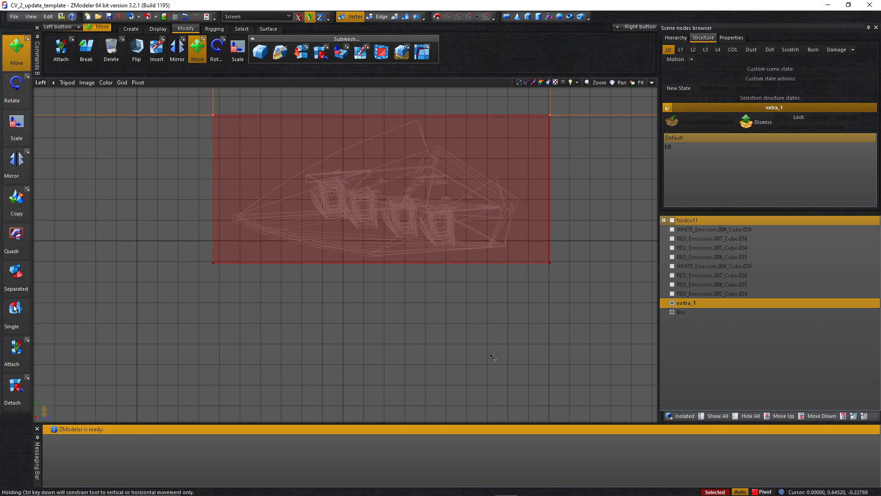
click(298, 16)
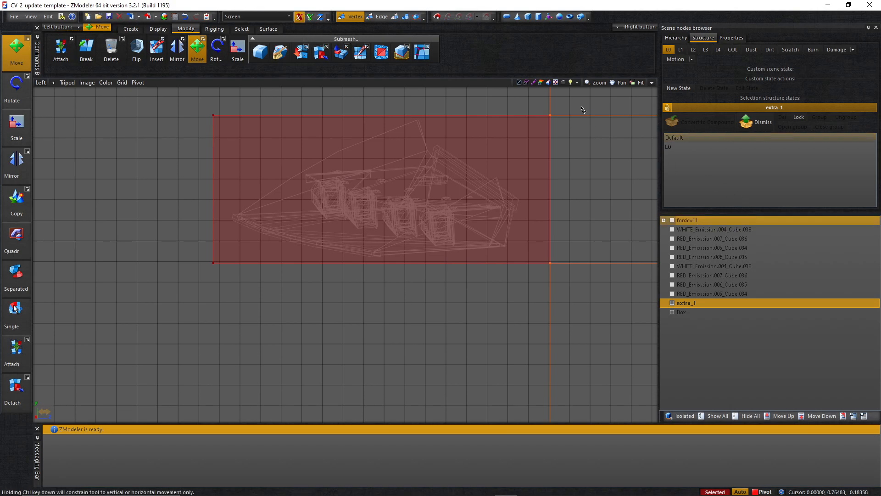
drag(552, 121, 525, 121)
drag(323, 104, 122, 311)
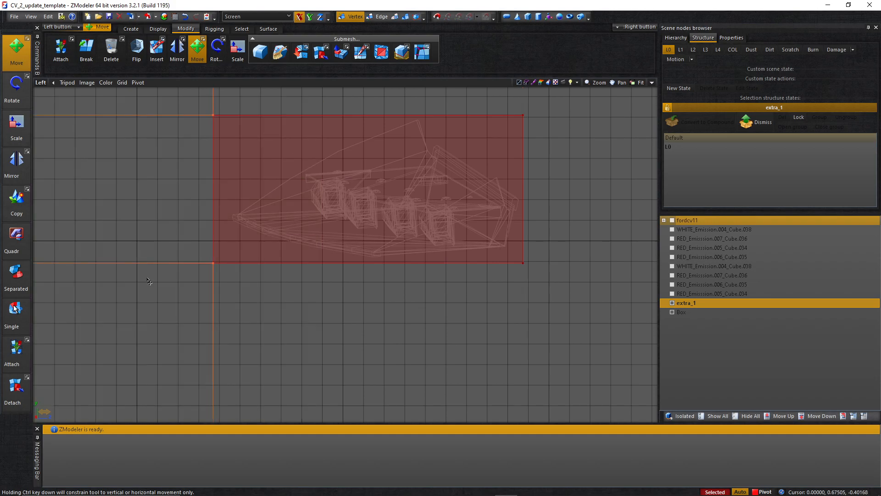
drag(215, 266, 231, 266)
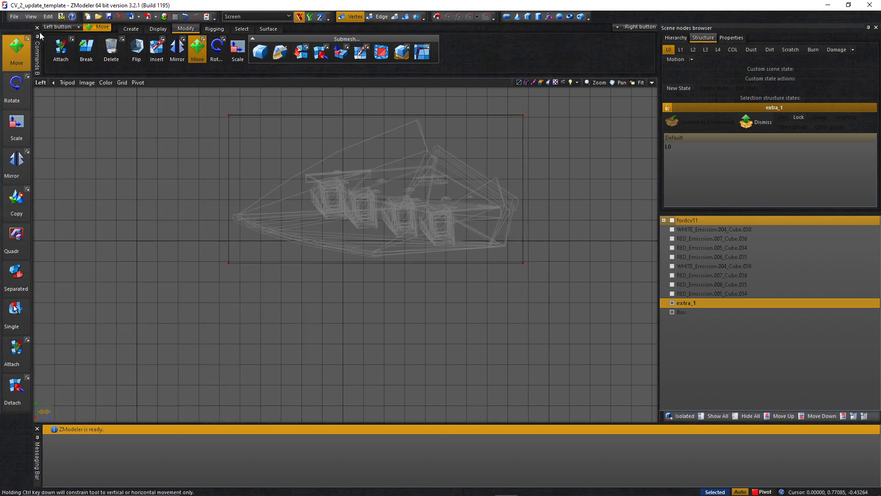
Check the box in 3D, return to object-level editing with all four viewports shown, and select the Box node
click(37, 84)
click(55, 91)
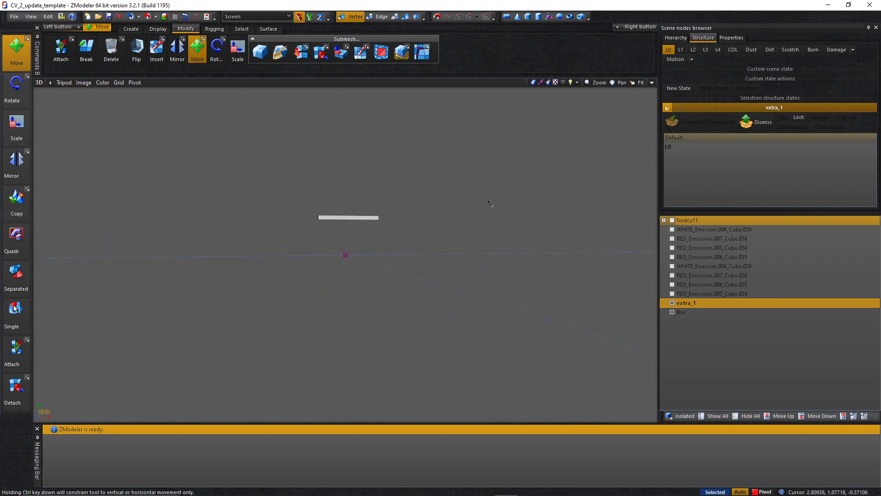
click(405, 16)
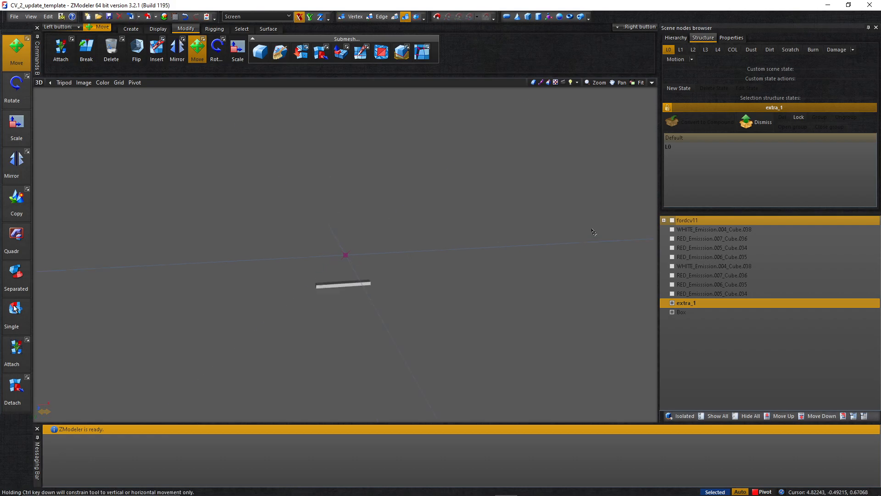
click(652, 83)
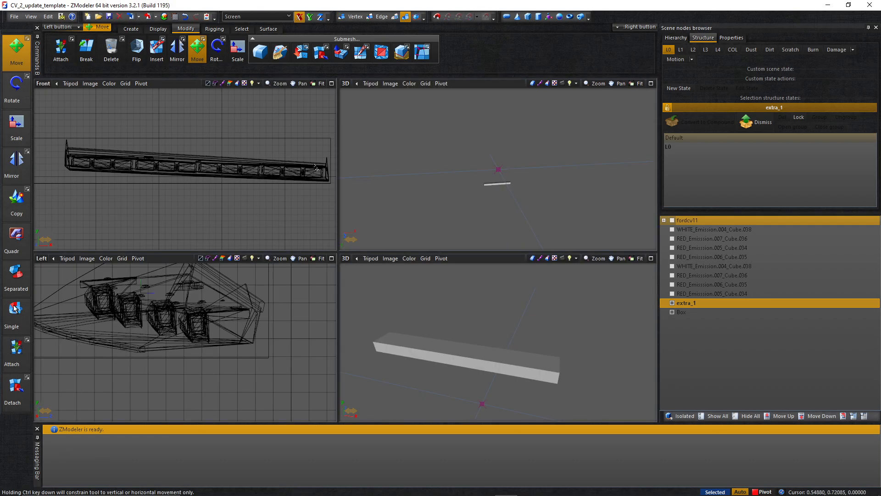
click(690, 310)
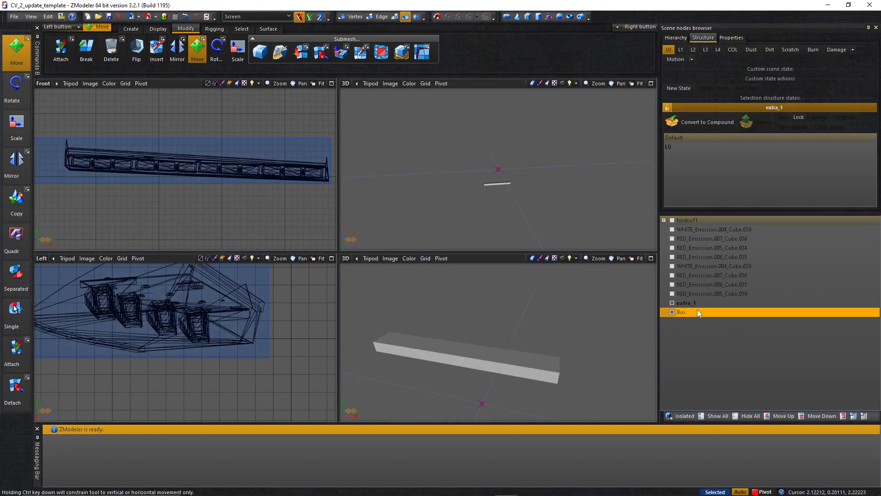
Rename the Box node as extra_1 [COL]
click(698, 310)
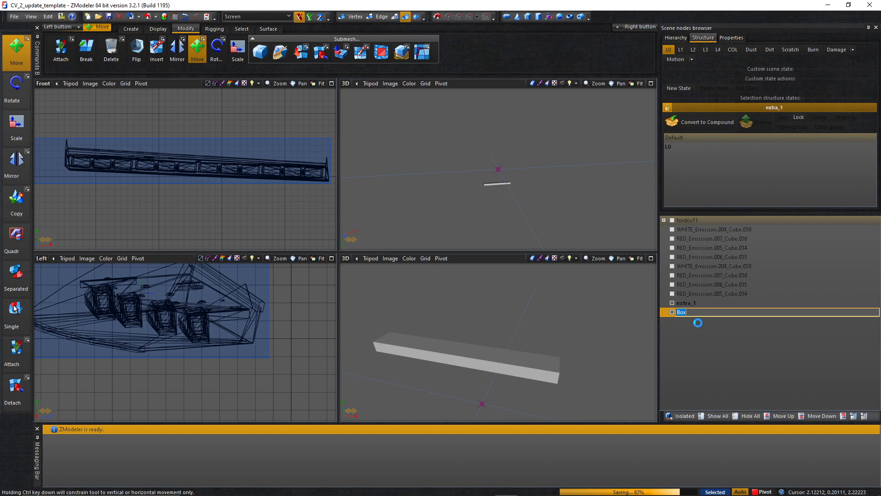
text(extra_1 [C)
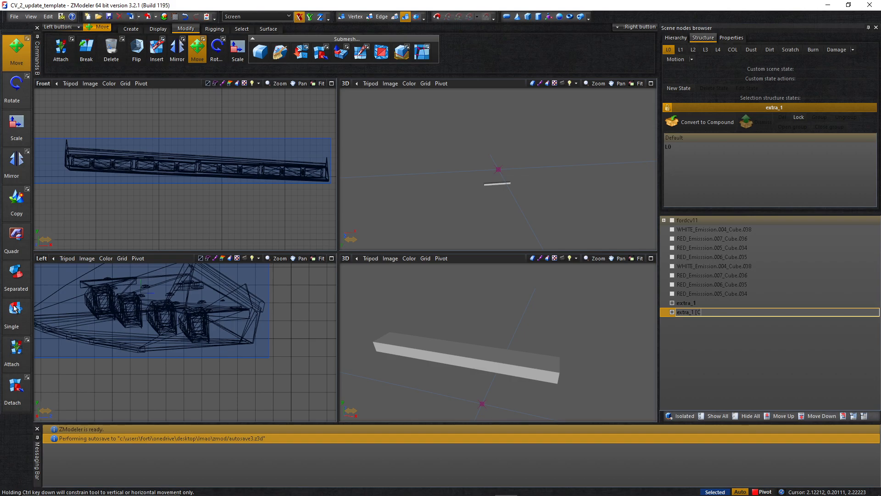
text(])
key(Return)
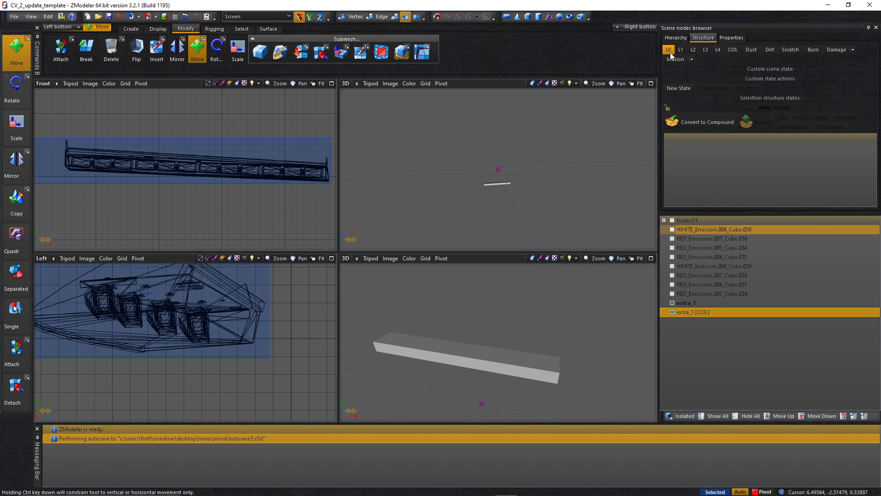
Convert extra_1 [COL] to a compound with the COL state and turn the COL state display off
click(733, 51)
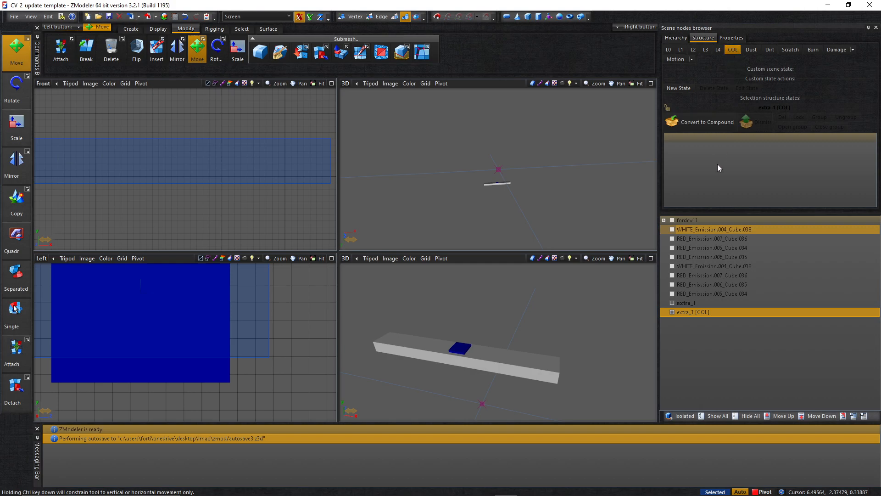
click(668, 107)
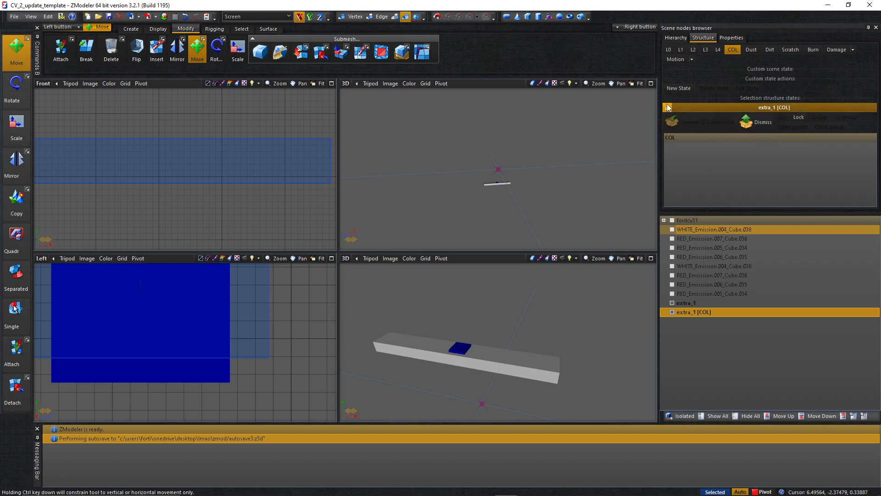
click(733, 52)
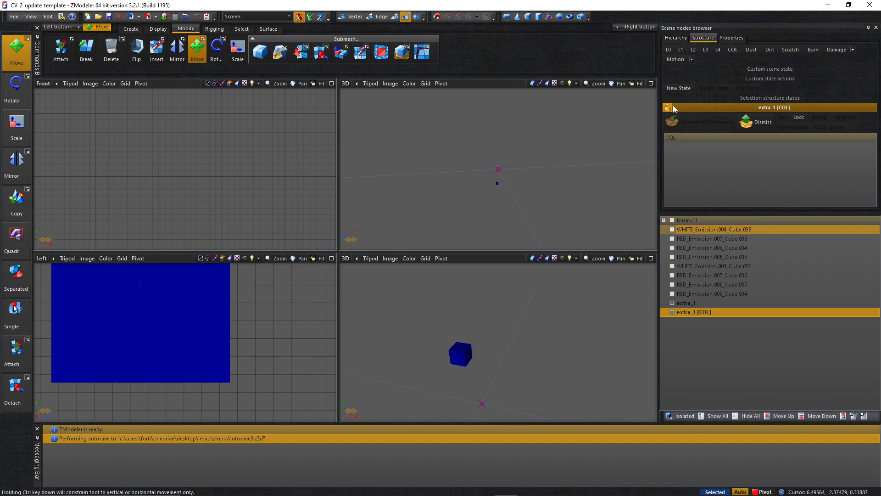
click(673, 105)
Parent extra_1 [COL] under the extra_1 compound and expand extra_1
click(679, 303)
click(735, 54)
click(735, 54)
drag(692, 312, 689, 303)
click(663, 303)
Check extra_1's L0 mesh against its COL box, turn both states off and collapse the compound
click(668, 49)
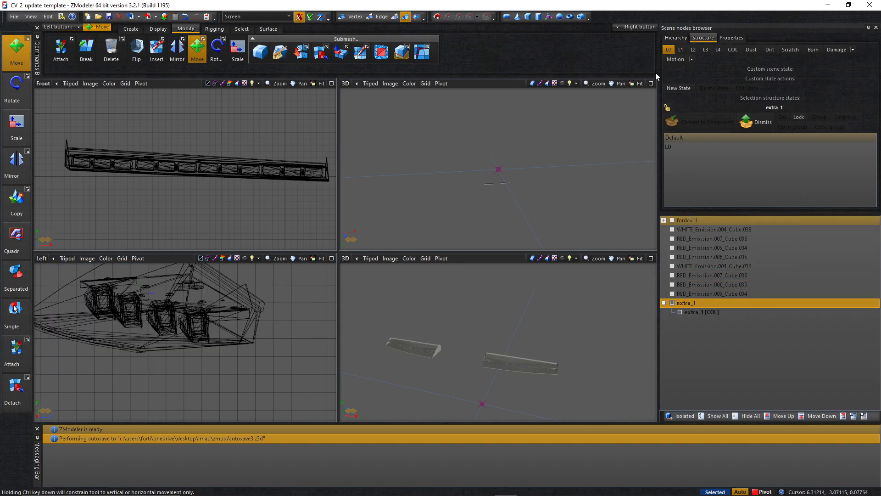
click(735, 54)
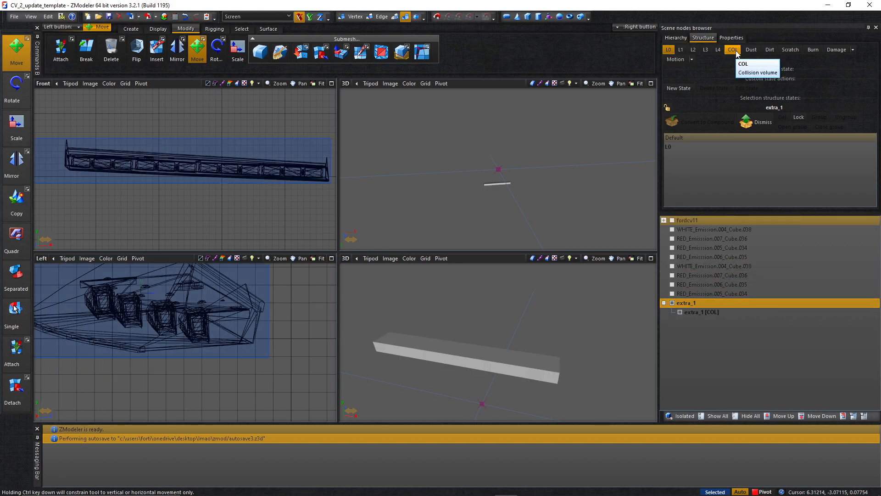
click(736, 54)
click(669, 51)
click(663, 303)
Select the eight red and white emission nodes and make them visible
click(689, 293)
shift+click(702, 230)
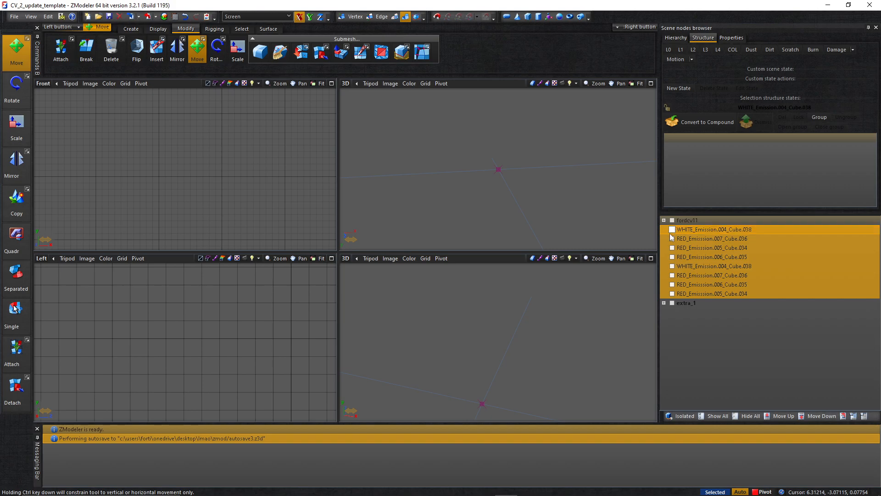
scroll(545, 348, up, 3)
scroll(545, 348, down, 3)
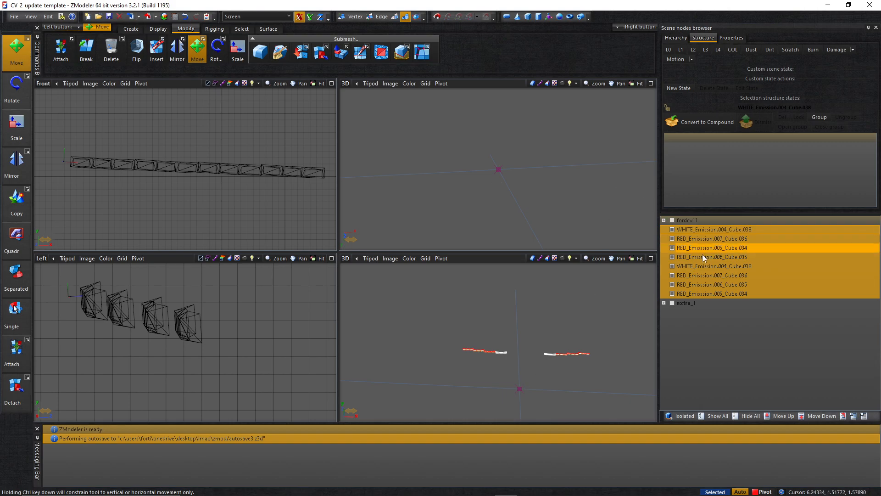
Rename the first WHITE_Emission.004_Cube.038 node as siren1
click(677, 230)
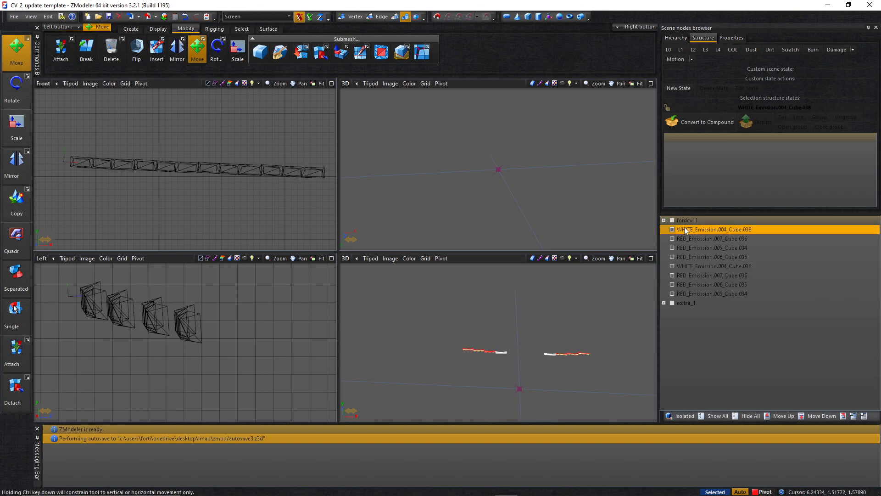
click(679, 239)
double_click(684, 230)
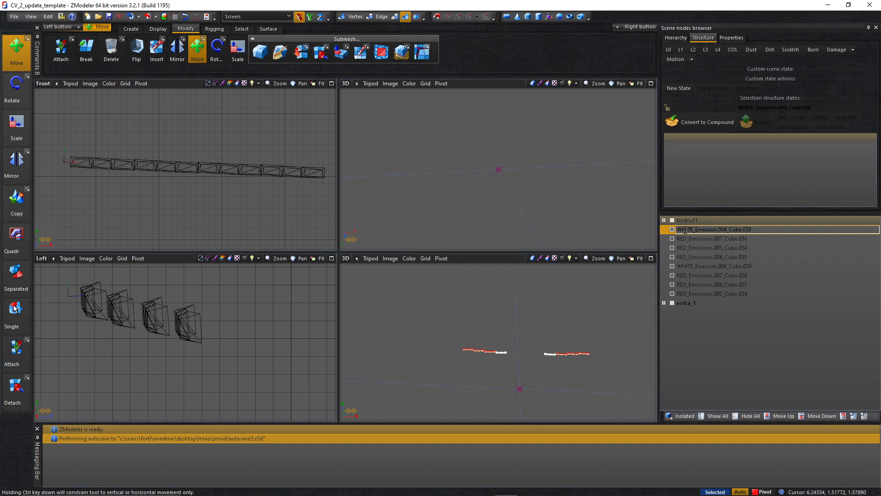
text(siren1)
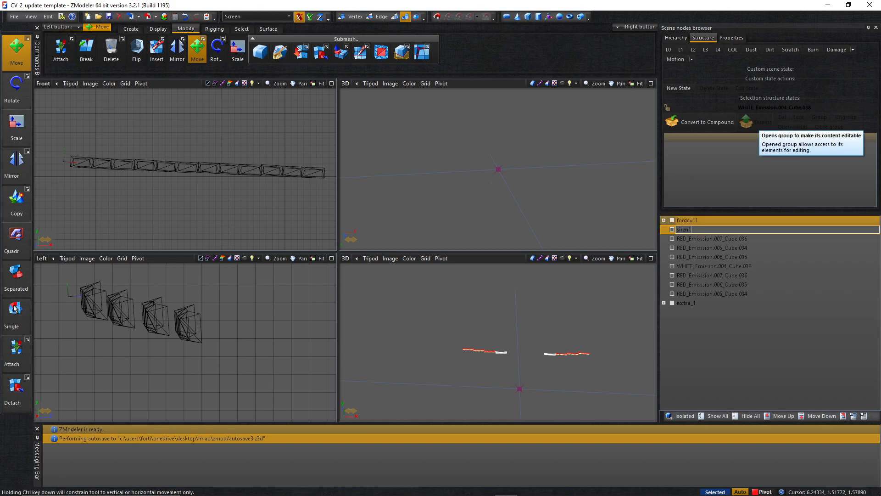
key(Return)
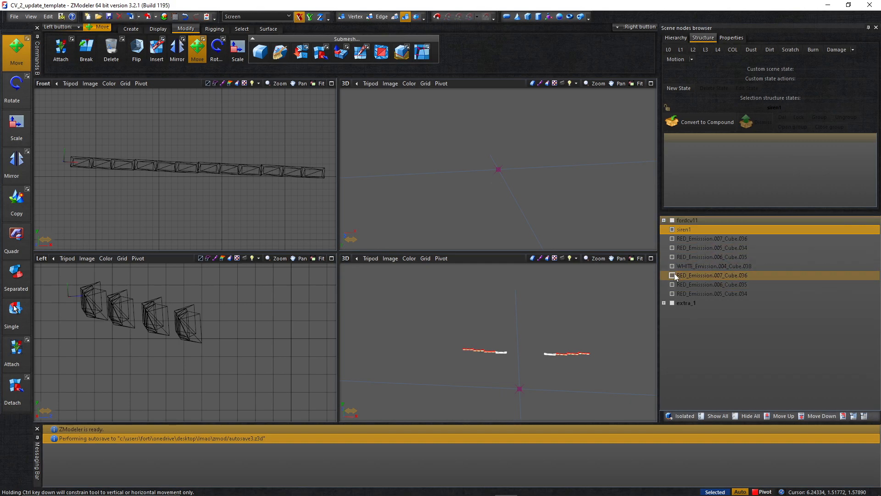
Move the second WHITE_Emission.004_Cube.038 node directly below siren1 and rename it as siren2
drag(673, 268, 692, 238)
click(693, 239)
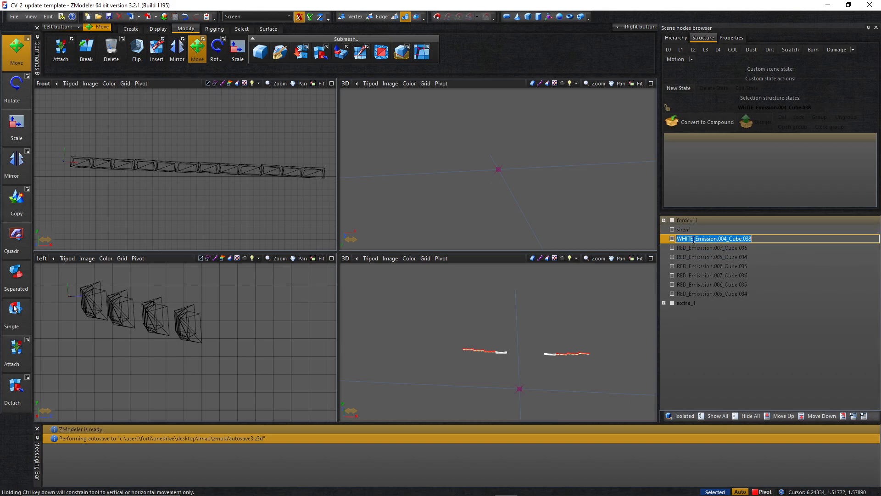
text(siren2)
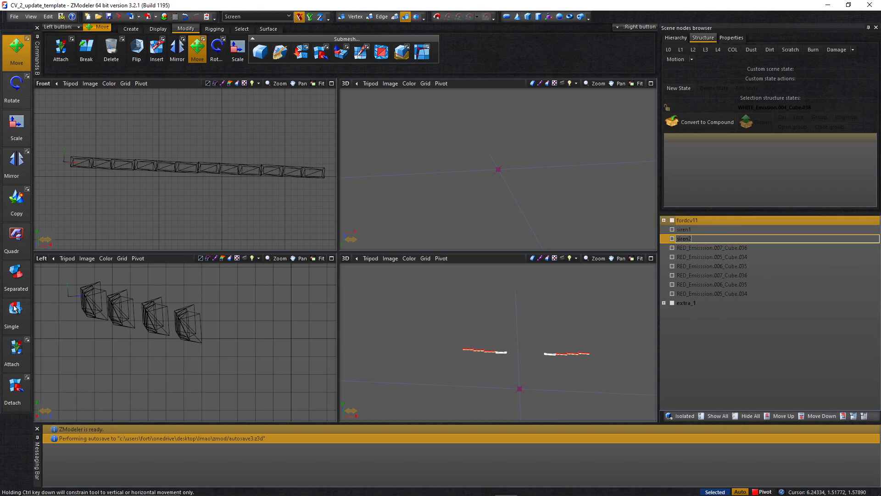
key(Return)
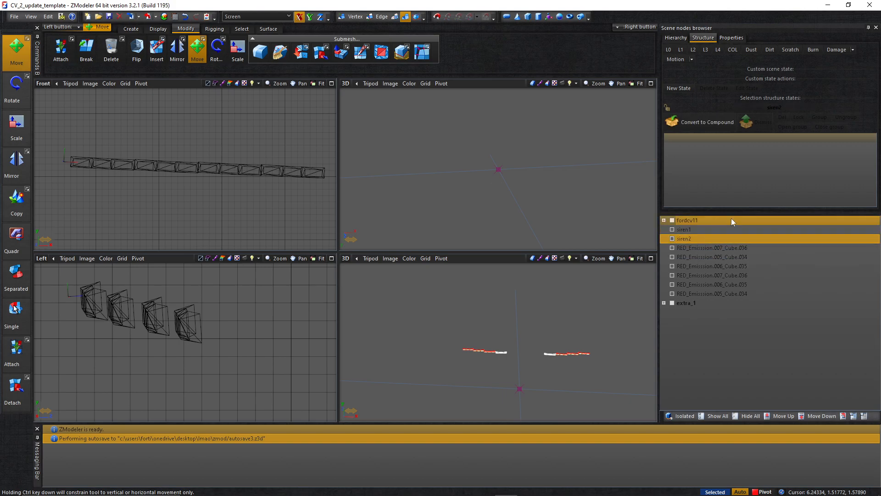
Hide the first RED_Emission.005_Cube.034 node and move the first RED_Emission.007_Cube.036 node below RED_Emission.006_Cube.035
click(671, 258)
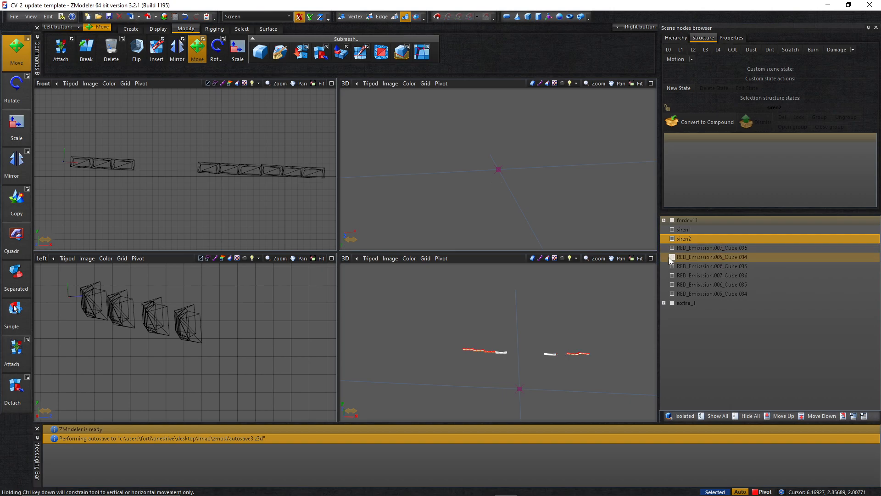
click(672, 258)
click(672, 257)
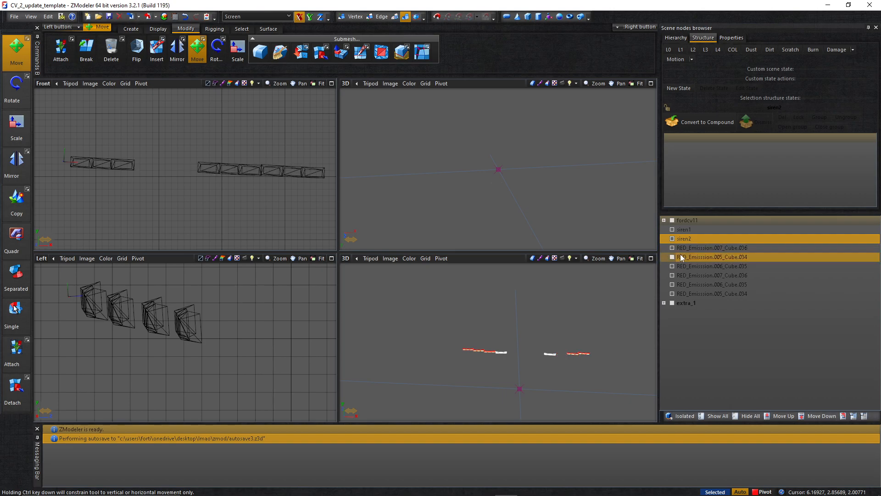
drag(681, 250, 684, 271)
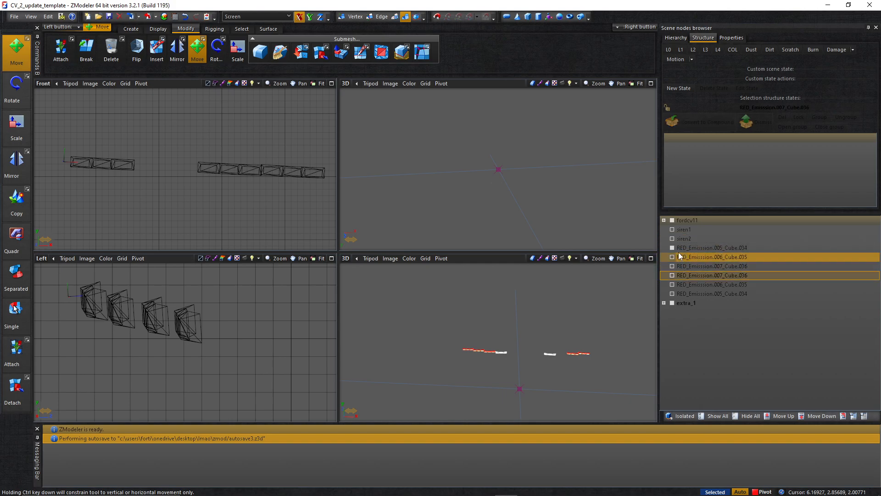
Rename the RED_Emission.005_Cube.034 node directly below siren2 as siren3
click(680, 251)
click(680, 251)
text(siren3)
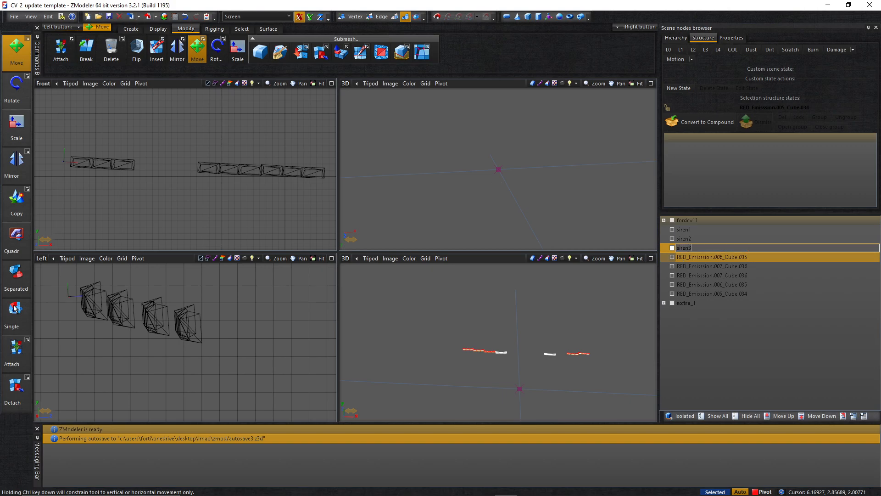
key(ctrl+a)
key(Home)
key(shift+Home)
key(Right)
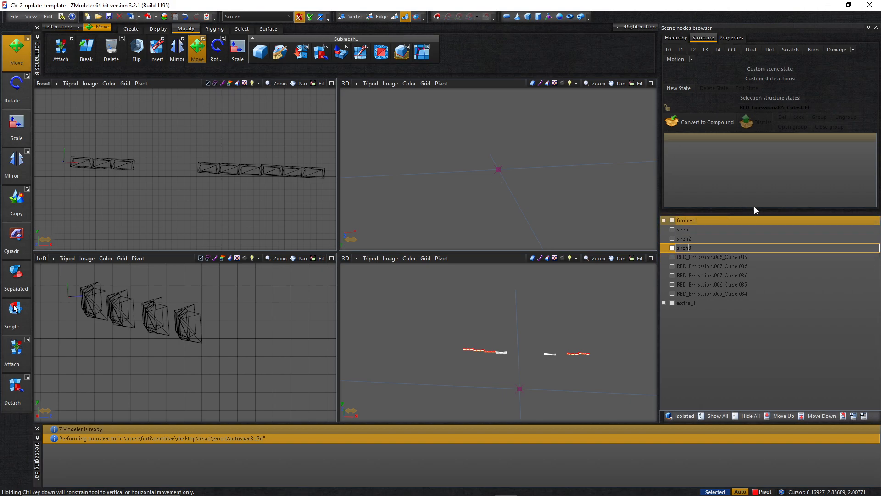
Hide and rename the RED_Emission.006_Cube.035 node below siren3 as siren4, and rename the RED_Emission.007_Cube.036 node beneath it as siren5
click(670, 257)
click(689, 256)
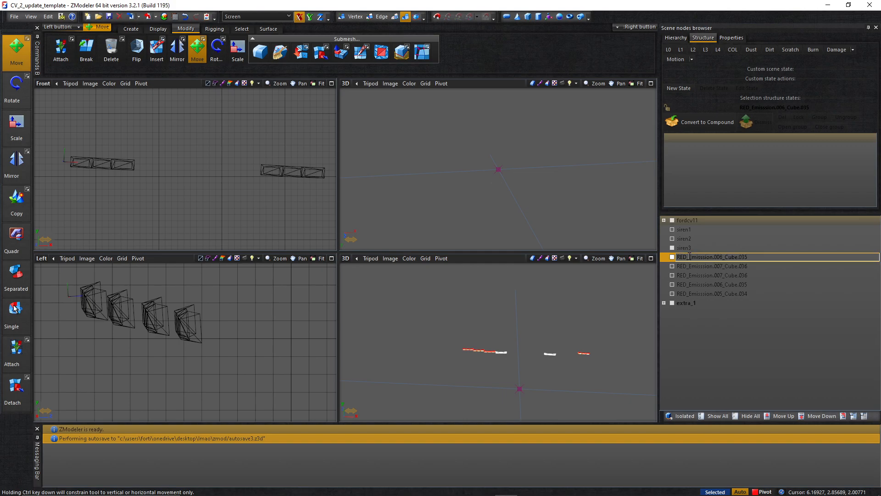
text(siren4)
click(693, 269)
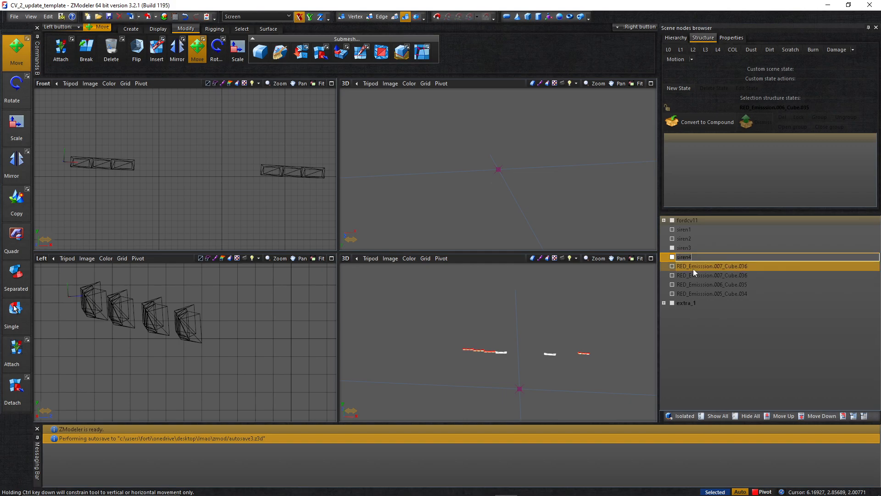
click(693, 268)
text(siren5)
key(Return)
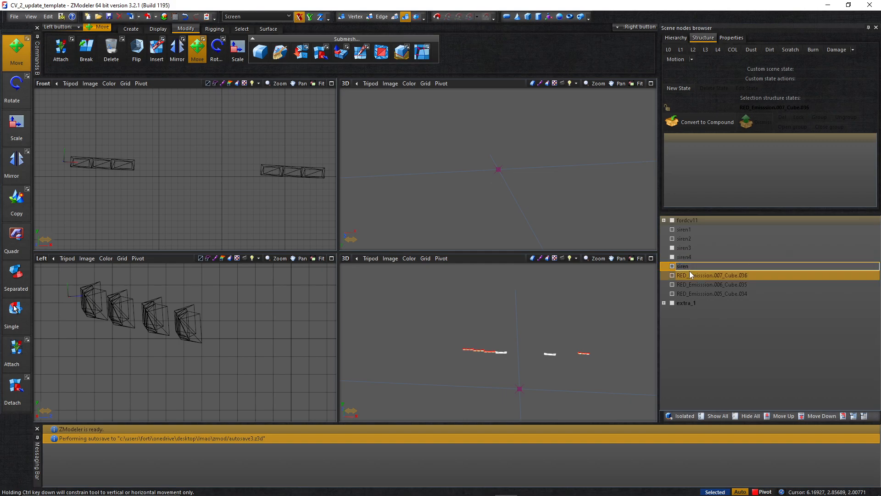
Toggle the visibility of the remaining red lights to identify them, and rename the last RED_Emission.005_Cube.034 node as siren6
click(672, 275)
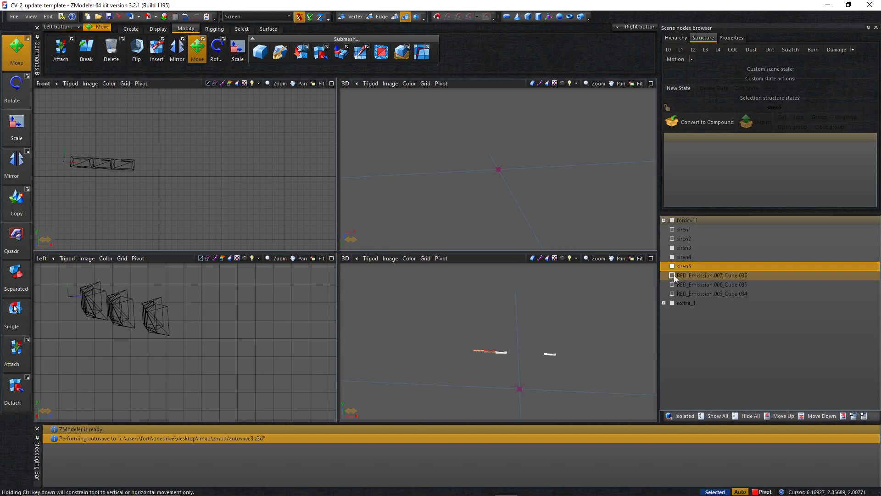
click(673, 284)
click(672, 284)
click(673, 286)
click(672, 292)
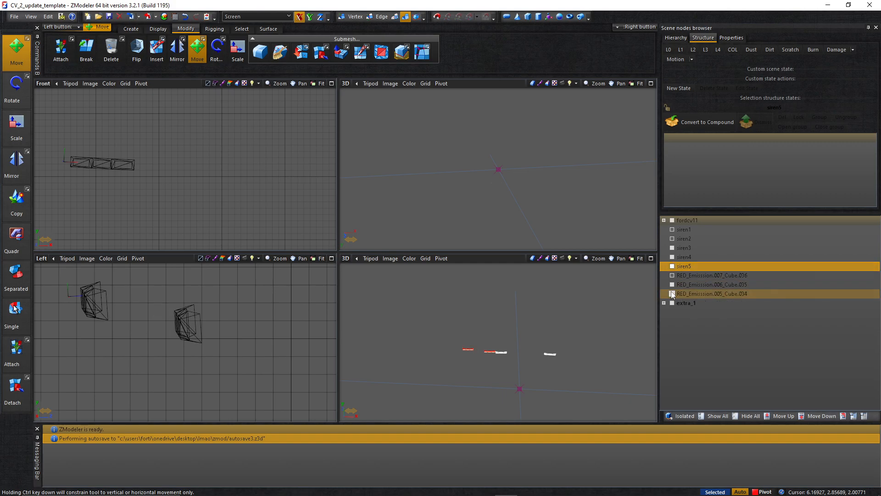
click(680, 293)
click(681, 293)
text(siren6)
Rename the remaining RED_Emission.006_Cube.035 node as siren7 and the RED_Emission.007_Cube.036 node as siren8
click(685, 285)
click(685, 286)
text(siren7)
click(689, 277)
click(689, 277)
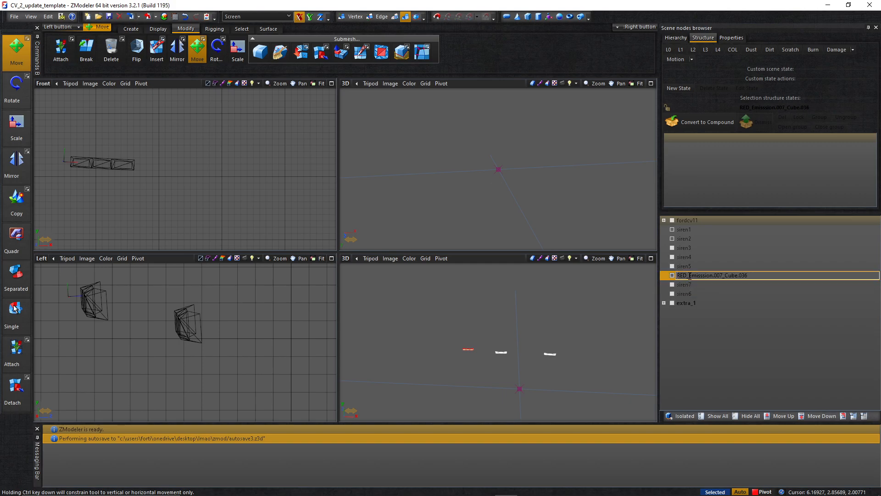
text(siren8)
key(Return)
Reorder the last three nodes as siren6, siren7, siren8 and make all the siren nodes visible
click(688, 286)
drag(688, 287, 691, 272)
drag(693, 294, 704, 271)
click(672, 275)
click(672, 266)
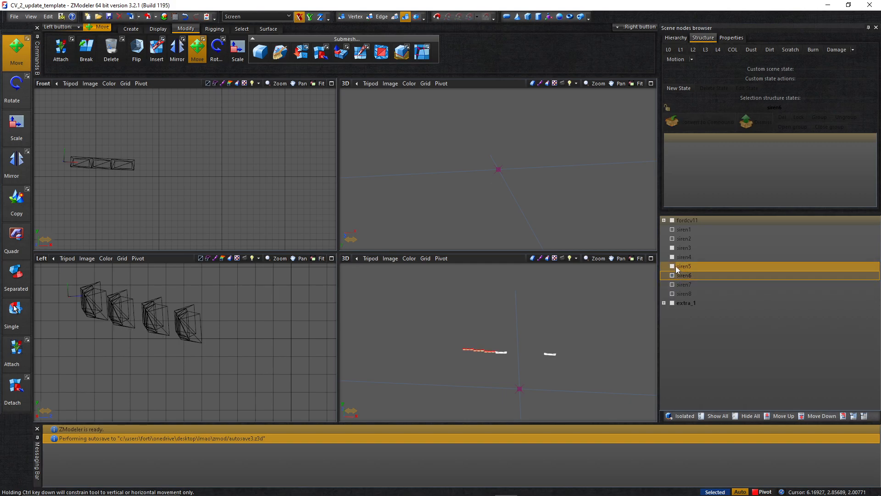
click(672, 257)
click(672, 247)
Select all eight siren meshes in the Front view and reset their axes to world
scroll(323, 144, down, 3)
scroll(323, 145, down, 2)
drag(321, 114, 68, 247)
right_click(128, 243)
mouse_move(151, 216)
click(231, 241)
right_click(218, 232)
mouse_move(218, 214)
click(278, 225)
right_click(254, 224)
mouse_move(259, 228)
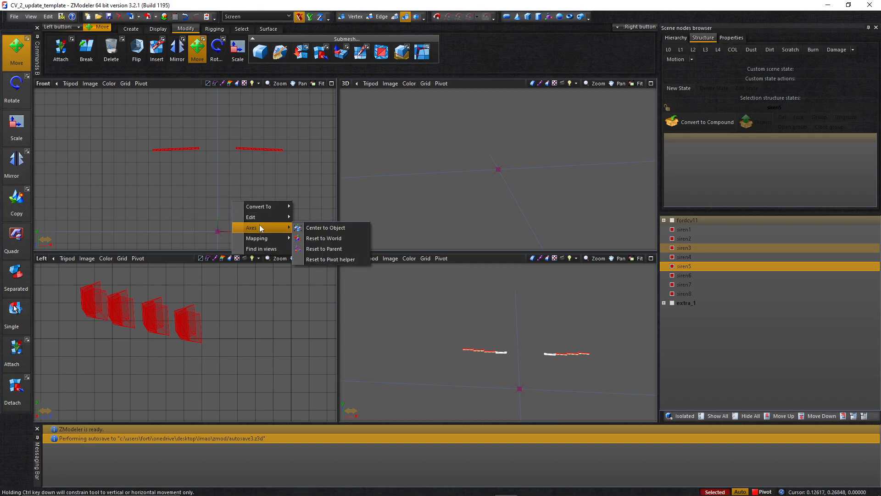
click(341, 239)
Center each siren mesh's axes to its object and clear the mesh selection in the Front view
right_click(236, 223)
click(296, 223)
click(281, 162)
drag(317, 204, 168, 109)
click(168, 173)
Duplicate the siren1 to siren8 nodes together
click(684, 293)
shift+click(684, 229)
right_click(693, 230)
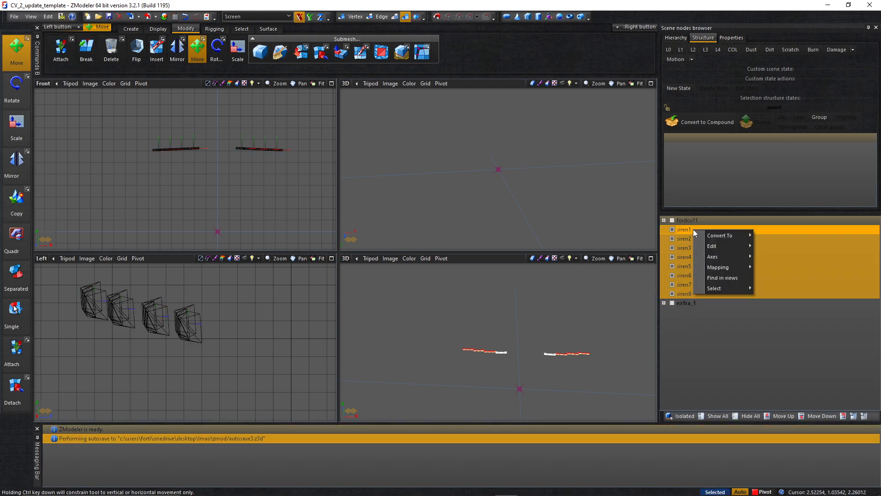
mouse_move(716, 246)
click(786, 247)
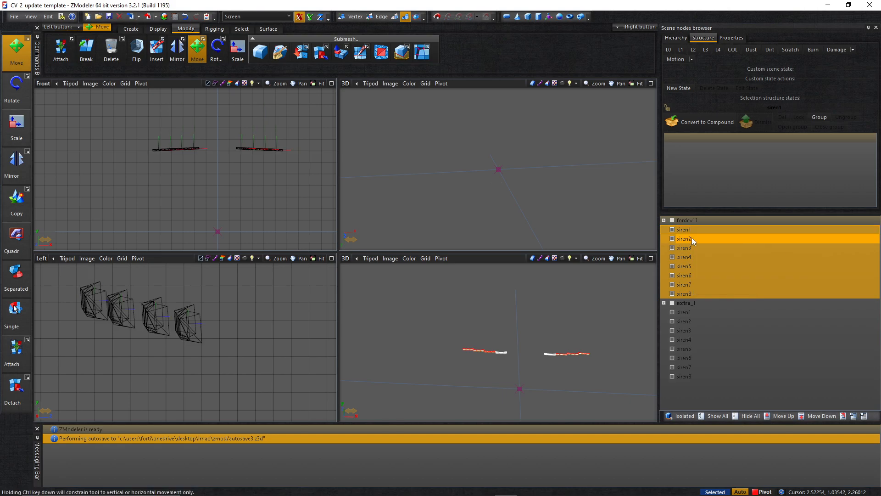
Convert the upper set of eight siren nodes to dummies, check them in 3D and activate the Scale tool
right_click(692, 239)
click(757, 245)
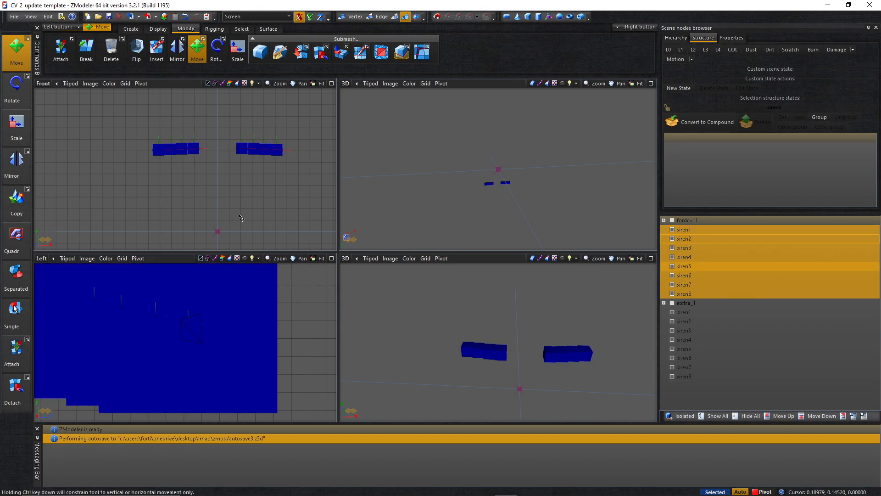
alt+middle_drag(438, 311, 477, 333)
scroll(399, 300, up, 2)
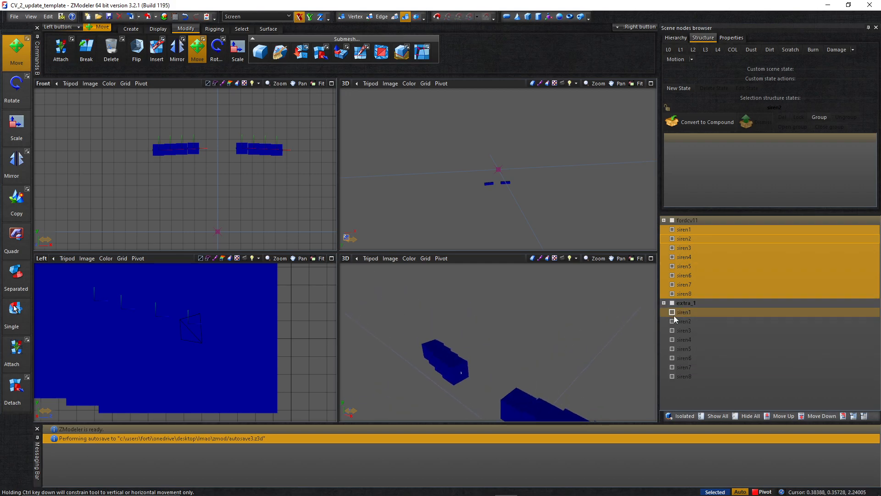
click(16, 124)
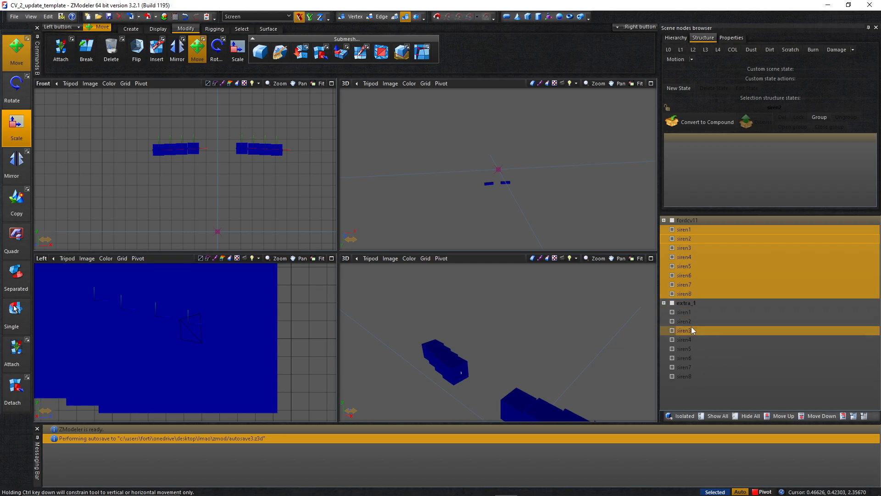
Hide the remaining siren meshes listed below extra_1, siren2 to siren8, in the scene tree
click(671, 321)
click(672, 331)
click(671, 340)
click(671, 349)
click(671, 358)
click(672, 368)
click(671, 376)
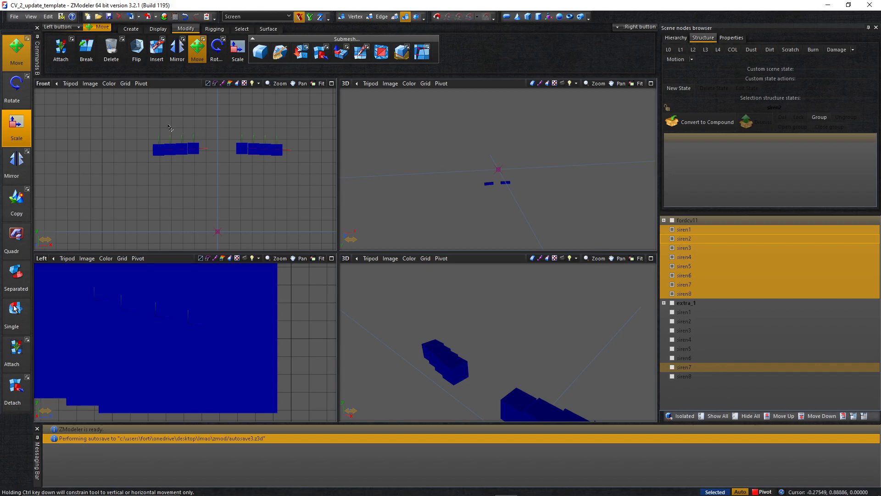
Change the Front viewport to a maximized Top view and select all eight siren dummies
click(46, 84)
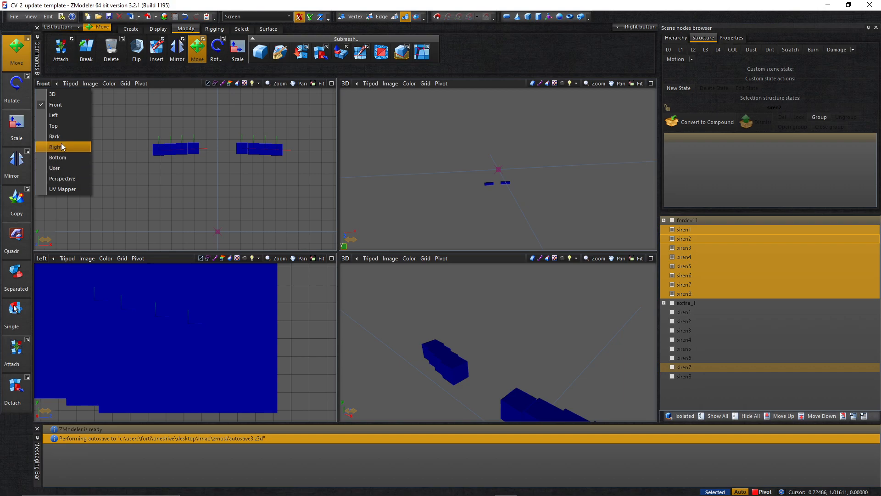
click(64, 126)
click(331, 84)
scroll(184, 355, up, 6)
drag(147, 374, 624, 152)
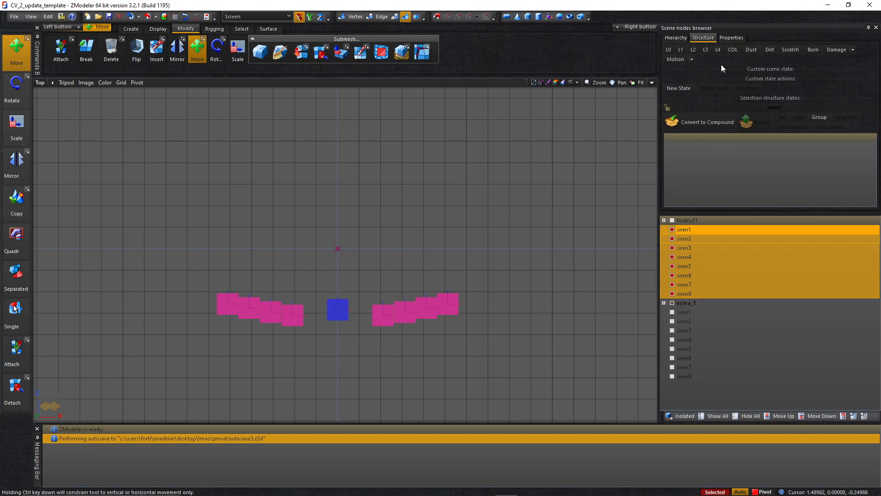
Show the L0 light bar, move the eight dummies along the Y axis only to sit inside its housing, and deselect them
click(668, 49)
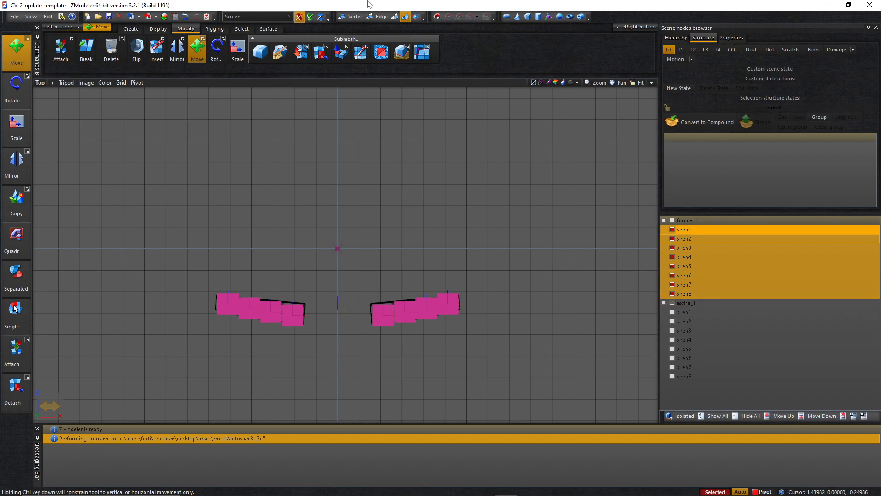
click(310, 18)
click(299, 17)
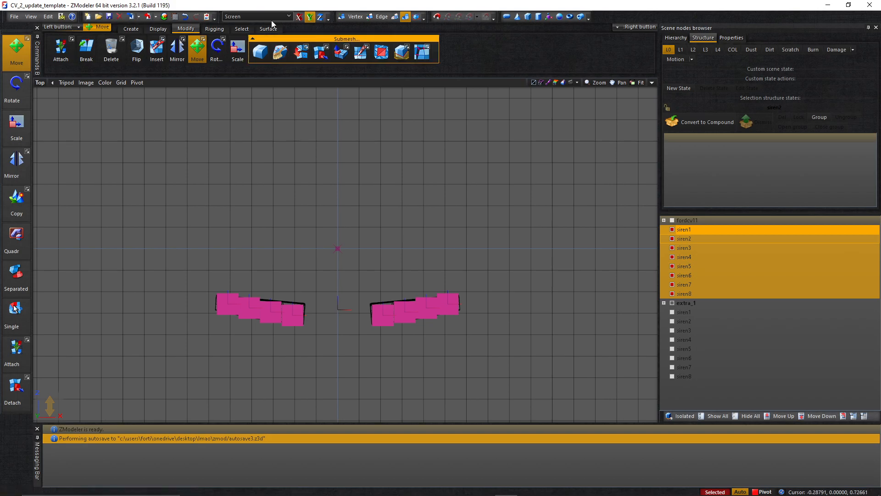
scroll(408, 330, up, 8)
scroll(408, 330, up, 4)
drag(397, 320, 374, 280)
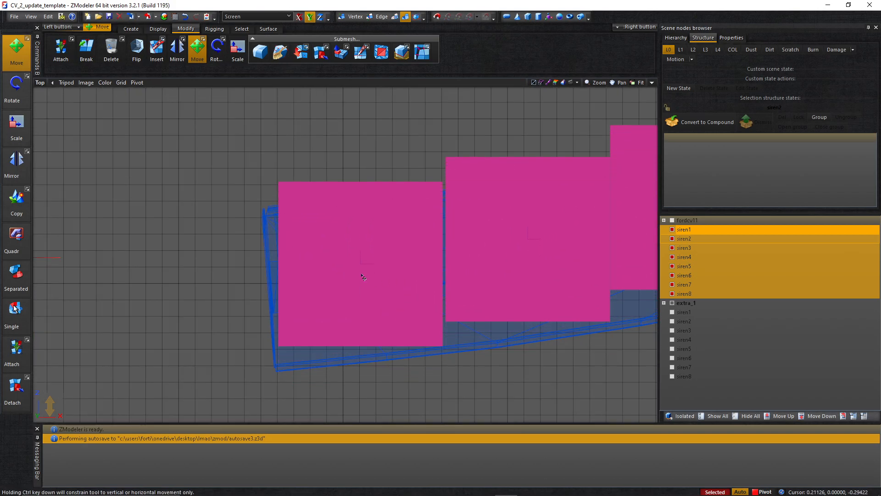
drag(373, 314, 402, 290)
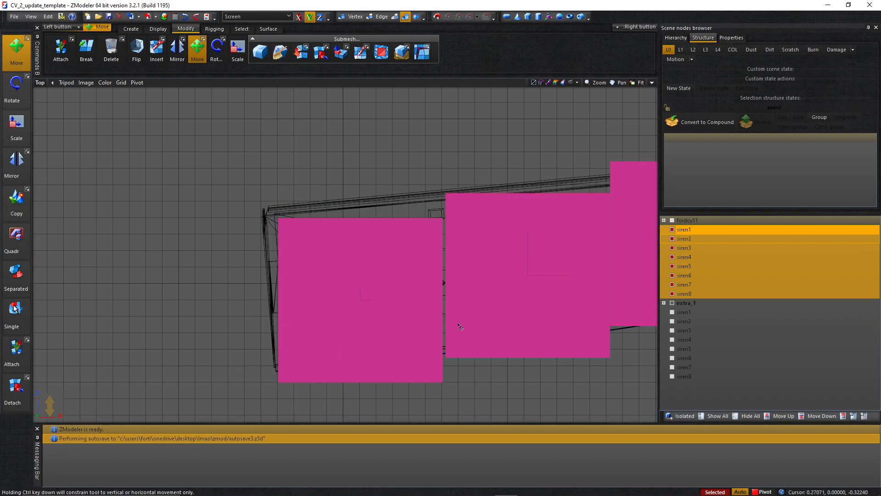
drag(380, 349, 385, 321)
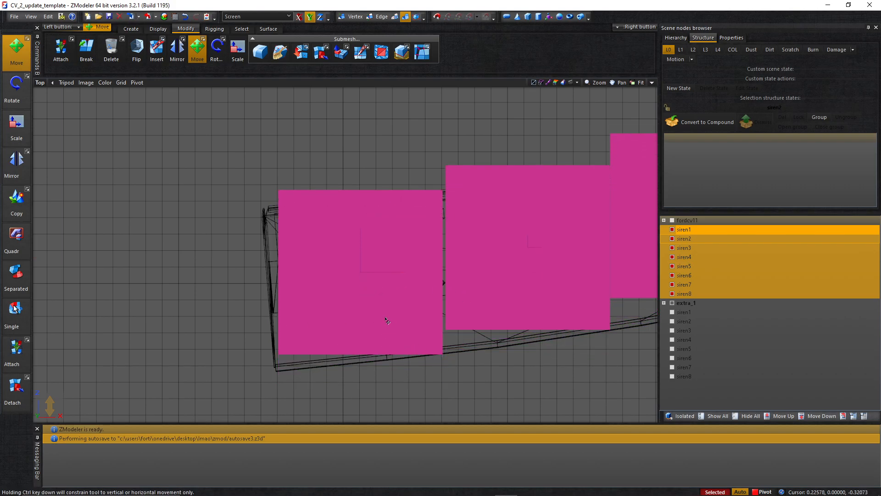
scroll(204, 317, down, 2)
scroll(176, 315, down, 2)
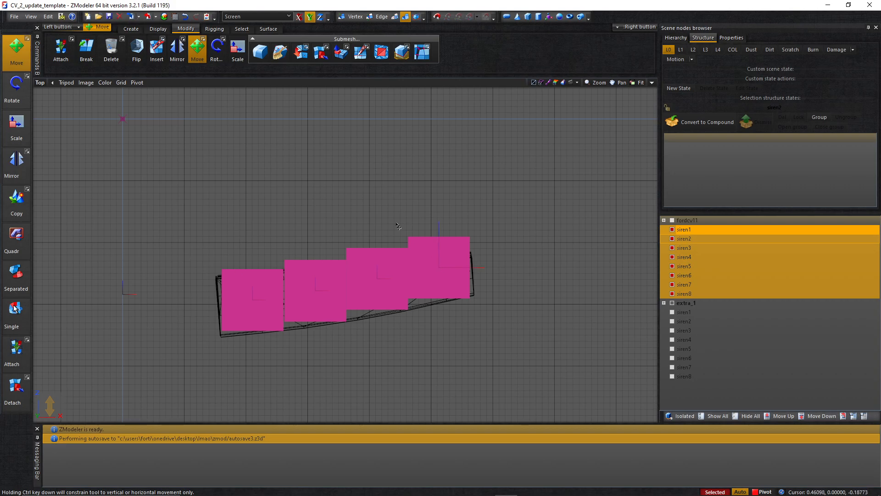
key(space)
scroll(529, 158, down, 4)
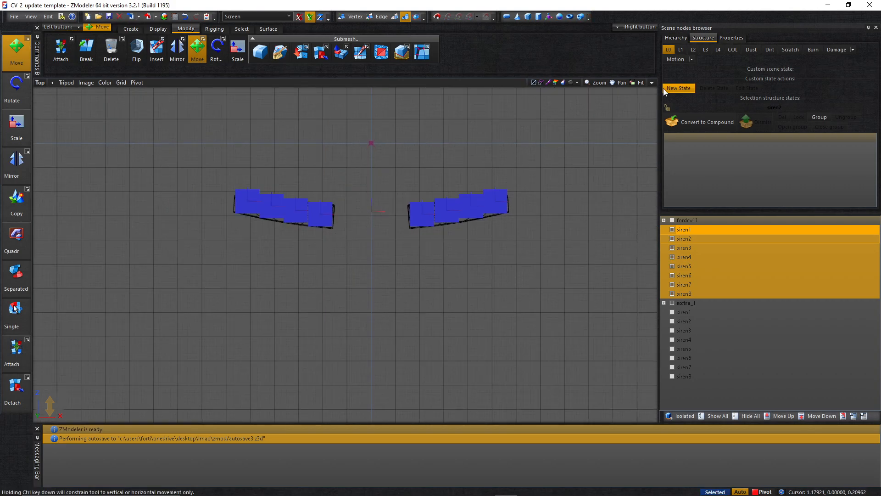
Return to the four-view layout, hide the eight siren dummies and show the siren meshes listed below extra_1
click(652, 82)
middle_drag(522, 378, 360, 362)
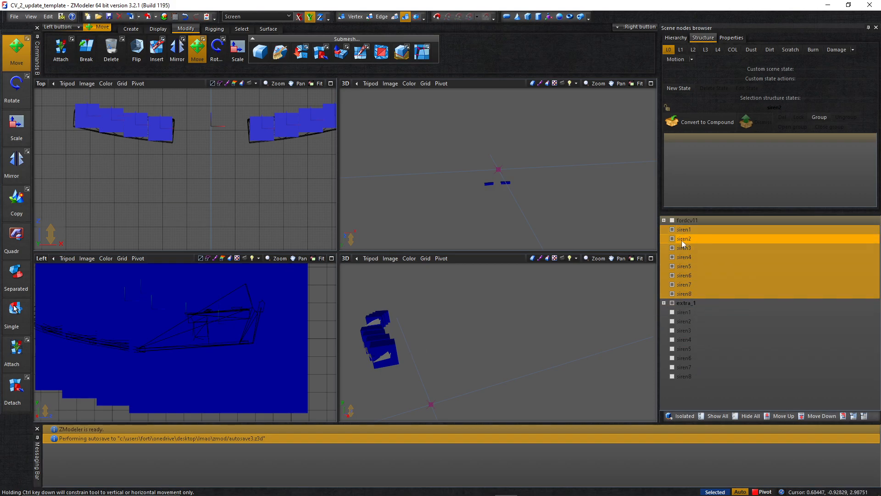
click(688, 312)
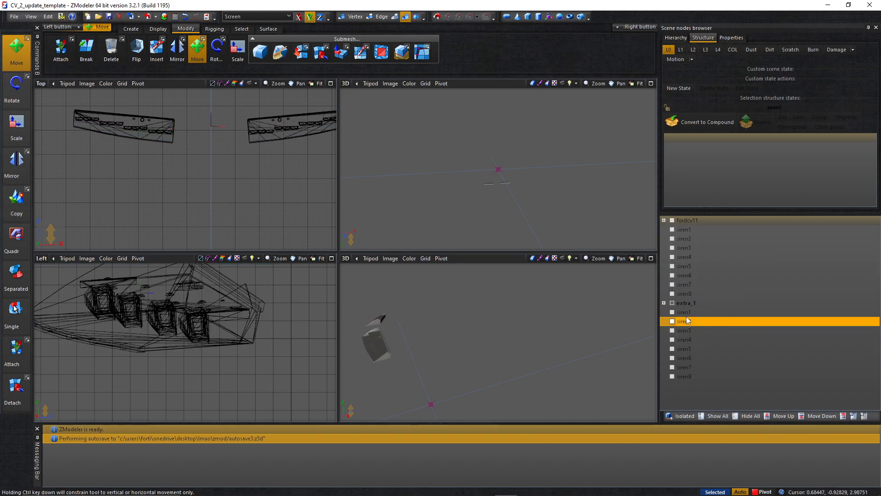
shift+click(688, 376)
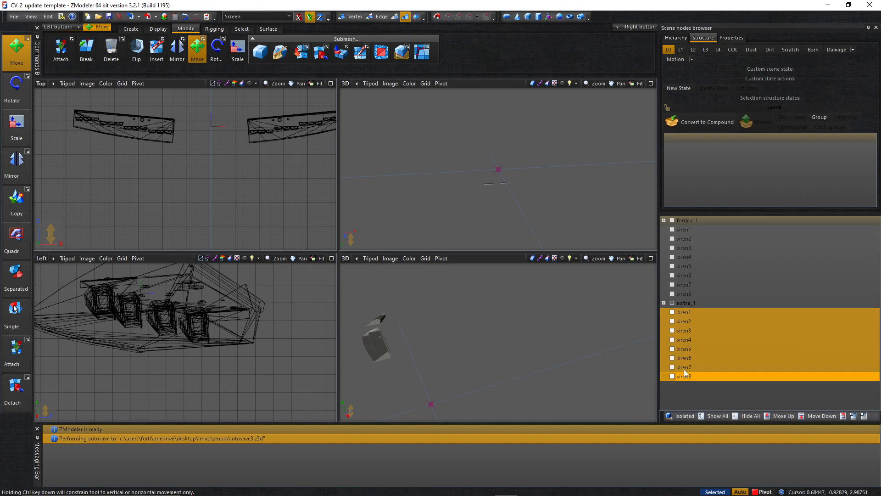
Parent each of the siren1 to siren8 meshes under the dummy with the same name
click(684, 313)
drag(686, 311, 698, 228)
drag(689, 312, 695, 238)
drag(684, 313, 694, 260)
drag(700, 313, 687, 276)
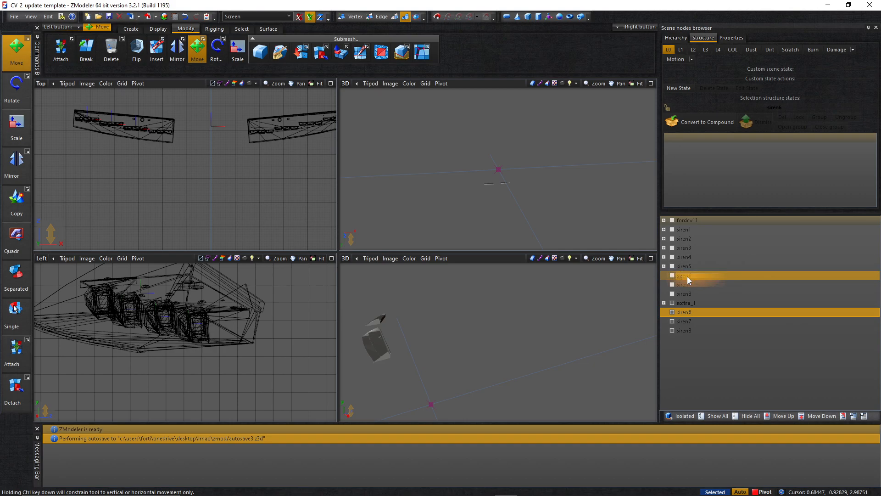
drag(686, 312, 688, 284)
drag(685, 317, 664, 288)
Expand the siren1 to siren8 dummies to check the child mesh under each one
click(664, 284)
click(664, 276)
click(664, 267)
click(664, 248)
click(664, 266)
click(664, 238)
click(664, 229)
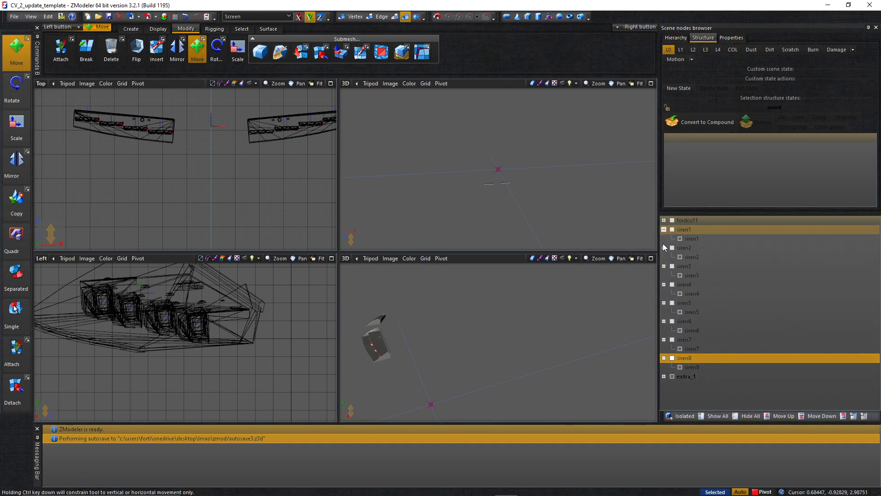
Hide extra_1, select all eight child siren meshes in the Top view and align their local axes to their parent dummies
click(671, 377)
middle_drag(482, 349, 412, 371)
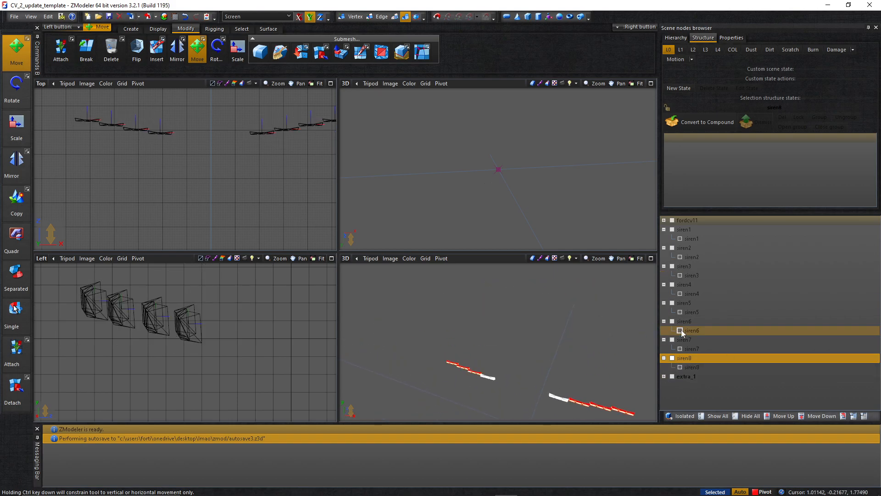
scroll(211, 196, down, 3)
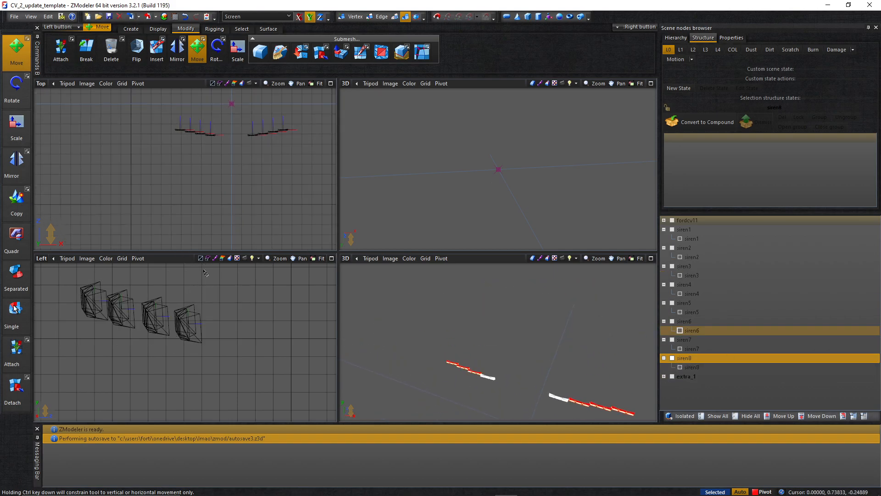
drag(131, 191, 328, 89)
right_click(237, 169)
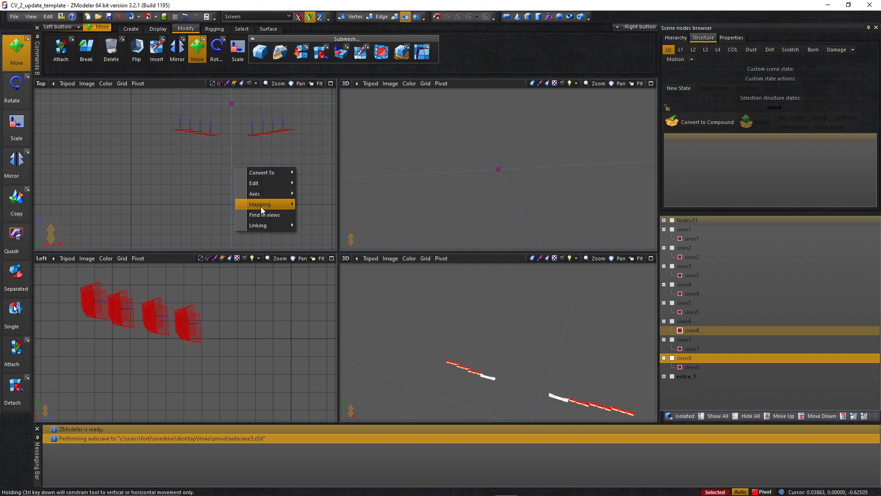
mouse_move(271, 193)
click(328, 214)
scroll(246, 141, up, 3)
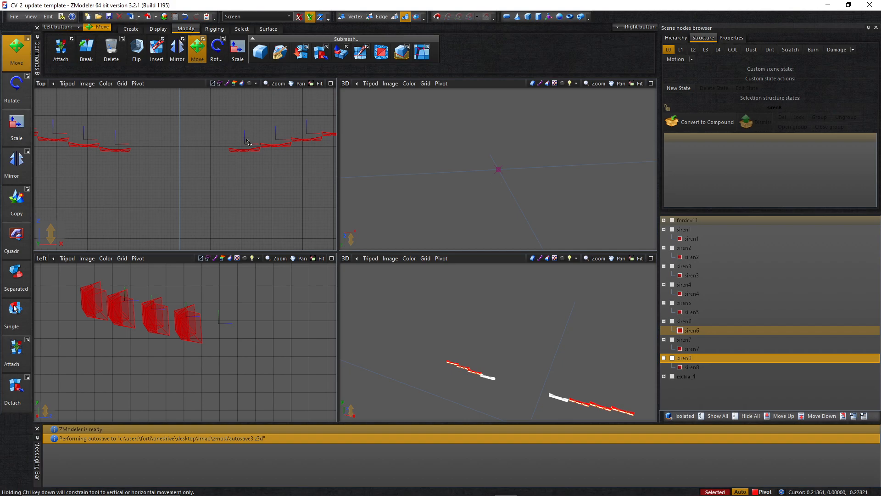
Compare the siren meshes' axes with the extra_1 light bar in the maximized Top view, then hide the bar and deselect the meshes
click(331, 83)
scroll(436, 207, up, 4)
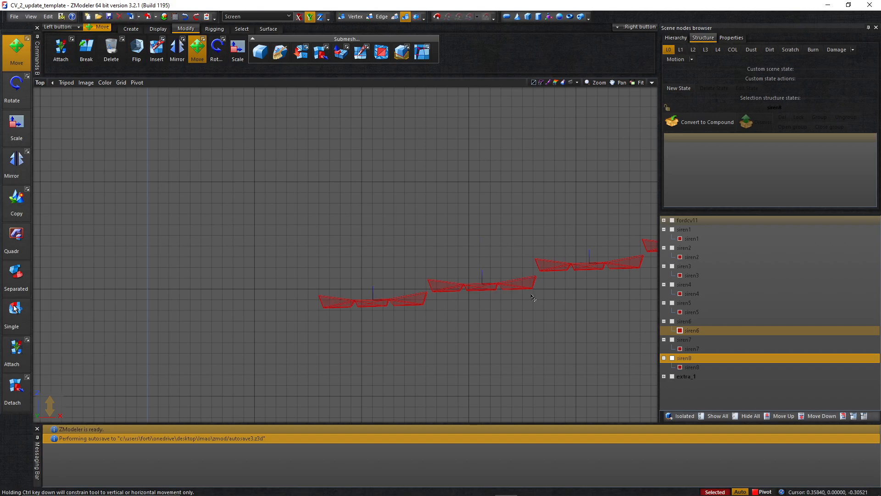
scroll(497, 248, down, 5)
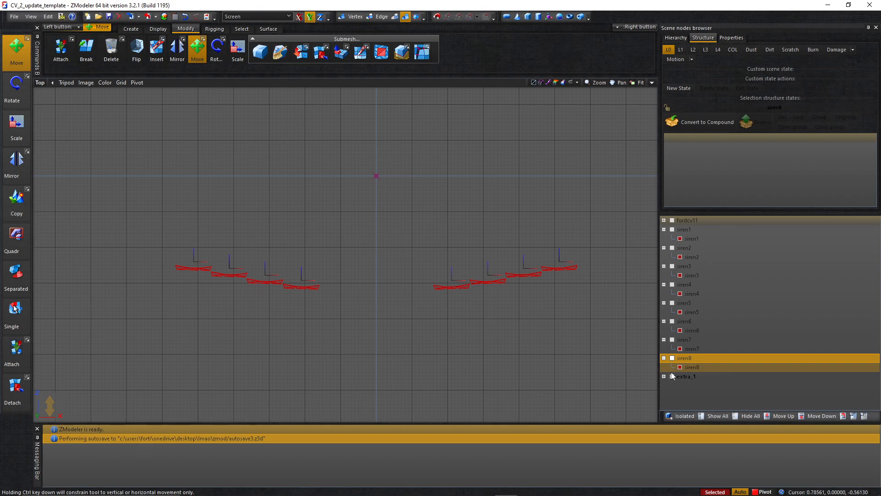
click(685, 376)
scroll(389, 293, up, 3)
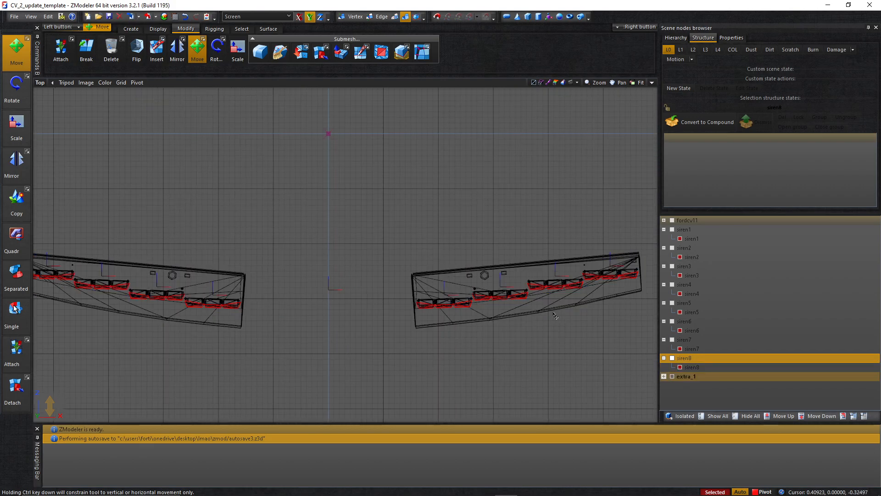
scroll(453, 305, up, 2)
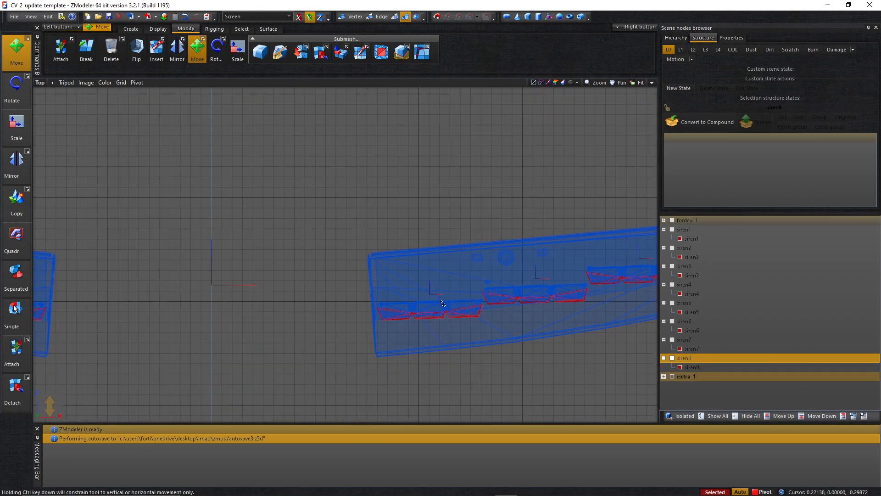
scroll(444, 305, up, 1)
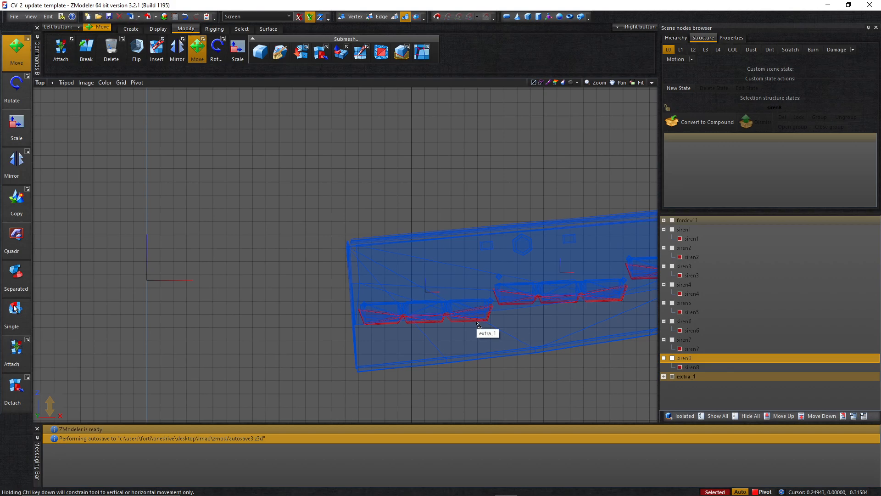
click(339, 401)
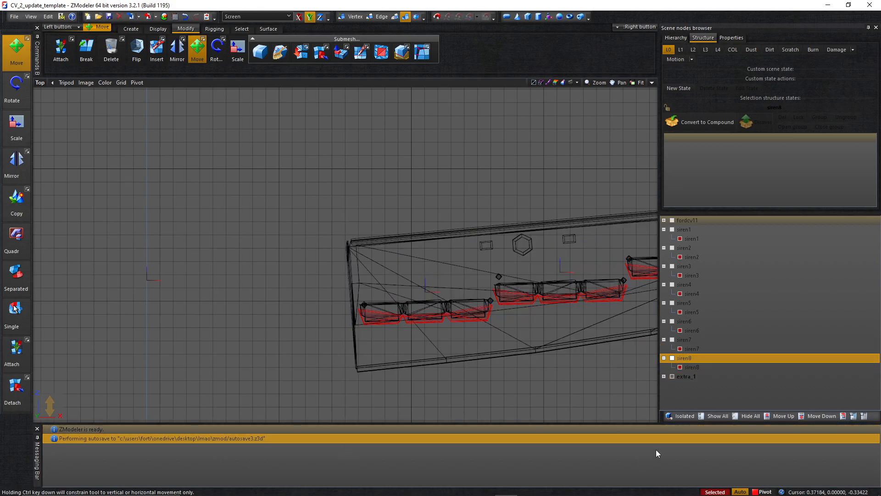
click(671, 376)
scroll(370, 197, down, 3)
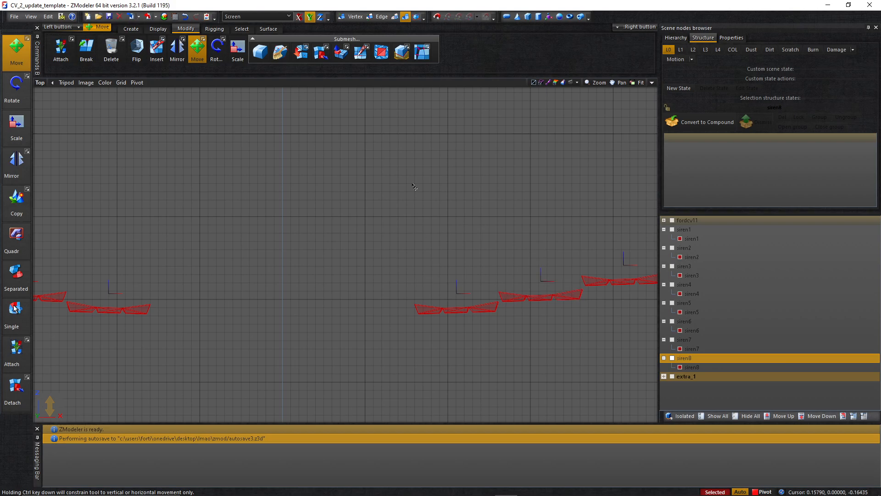
scroll(370, 196, down, 2)
click(481, 151)
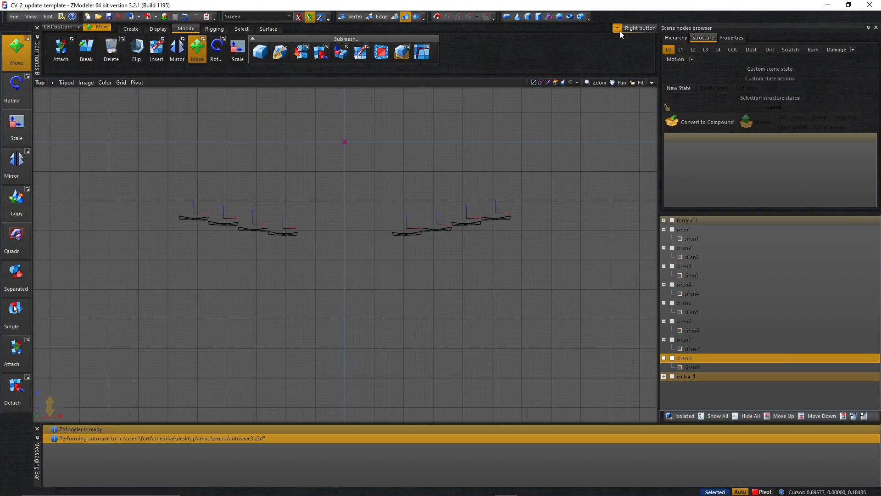
click(652, 82)
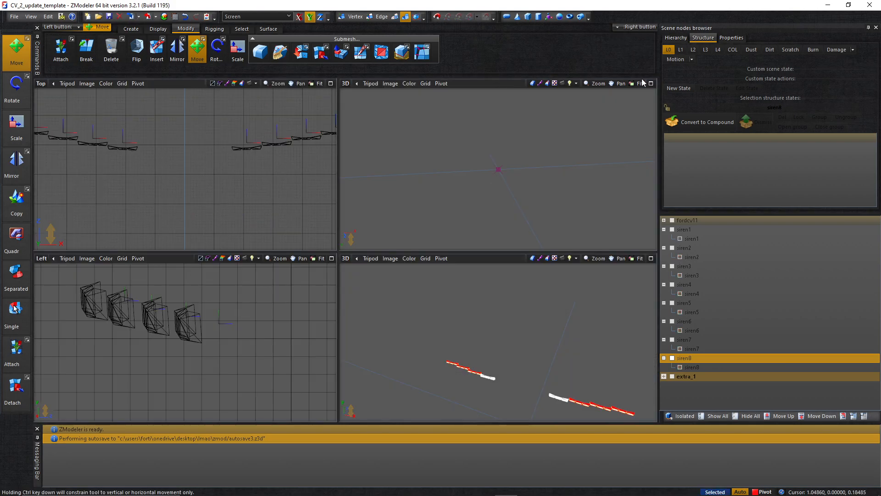
Select all eight child siren meshes in the maximized Top view, set their X, Y and Z scale to 0.1, and deselect them
click(331, 83)
drag(586, 318, 52, 121)
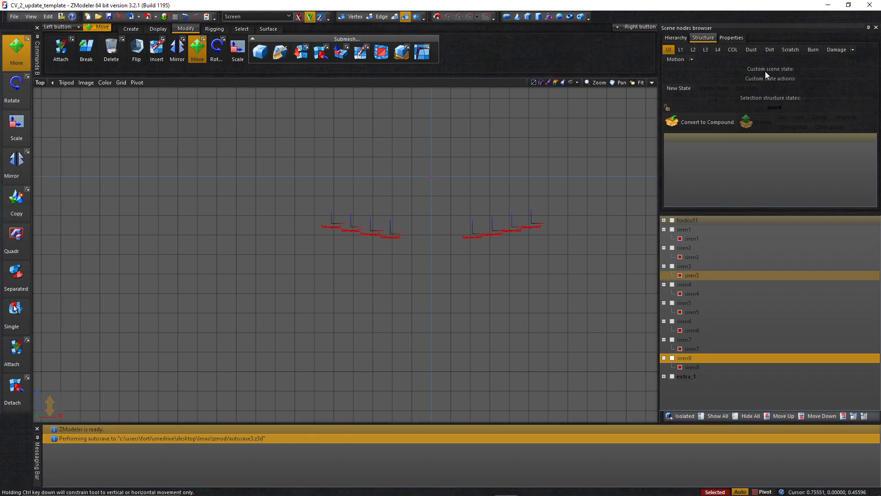
click(730, 38)
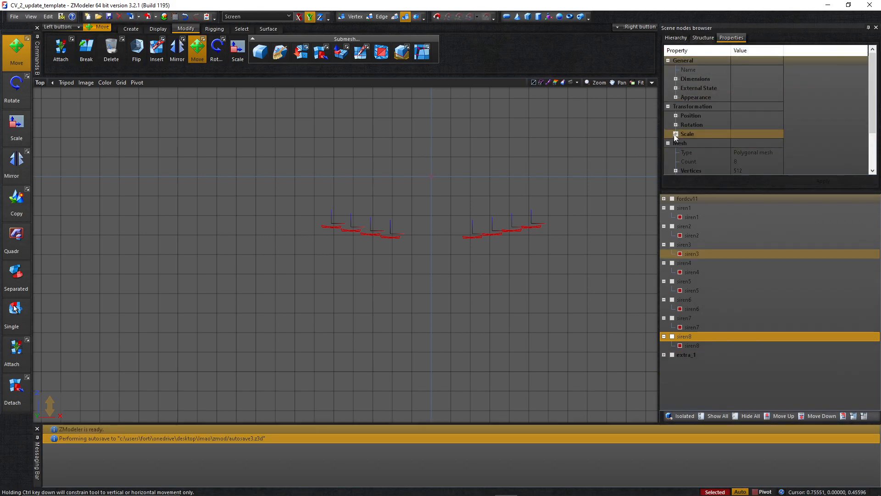
click(771, 143)
click(766, 143)
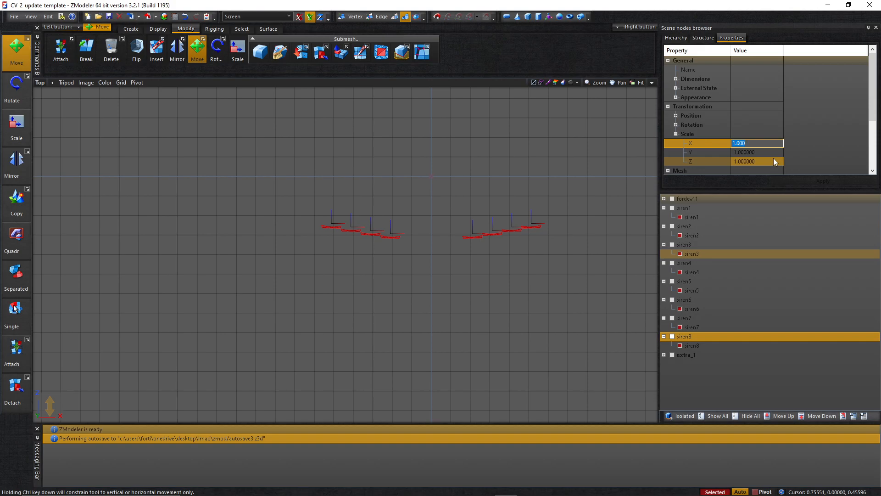
text(0.1)
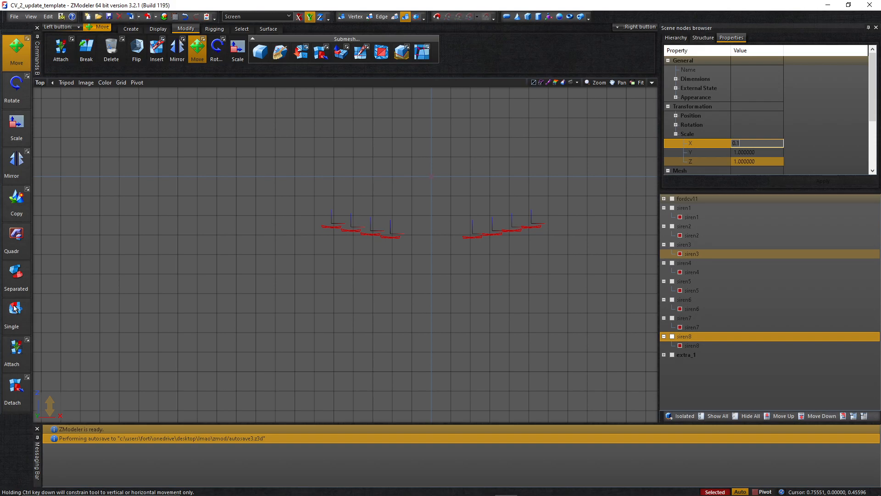
click(777, 153)
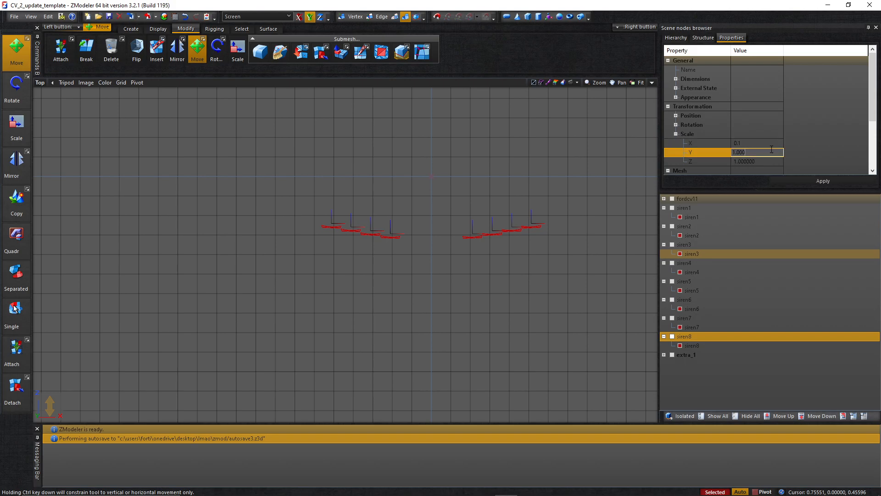
text(0.1)
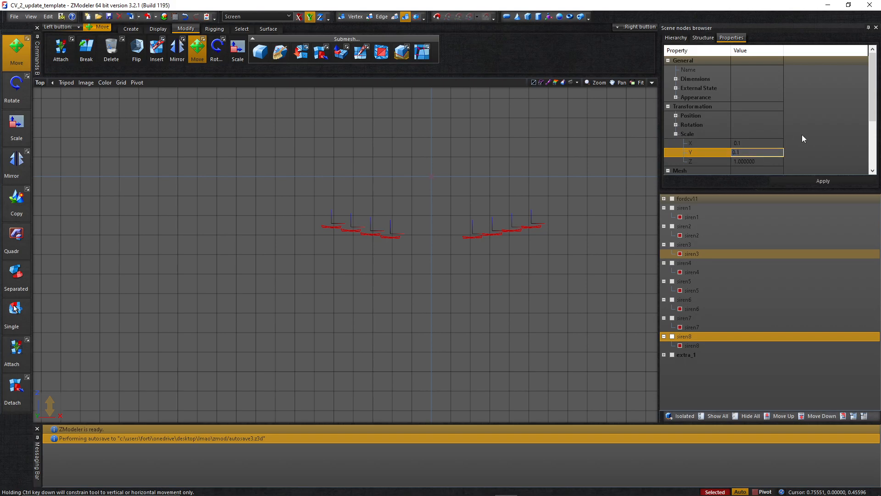
click(754, 162)
text(0.1)
key(Return)
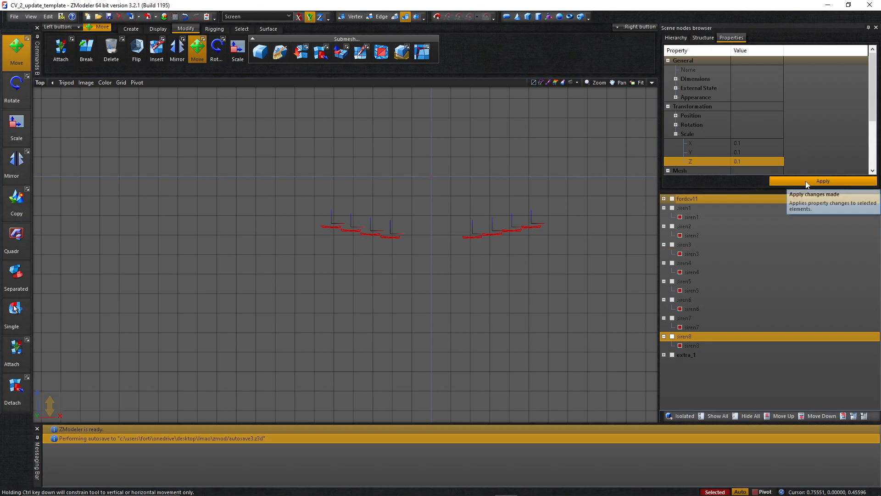
click(805, 181)
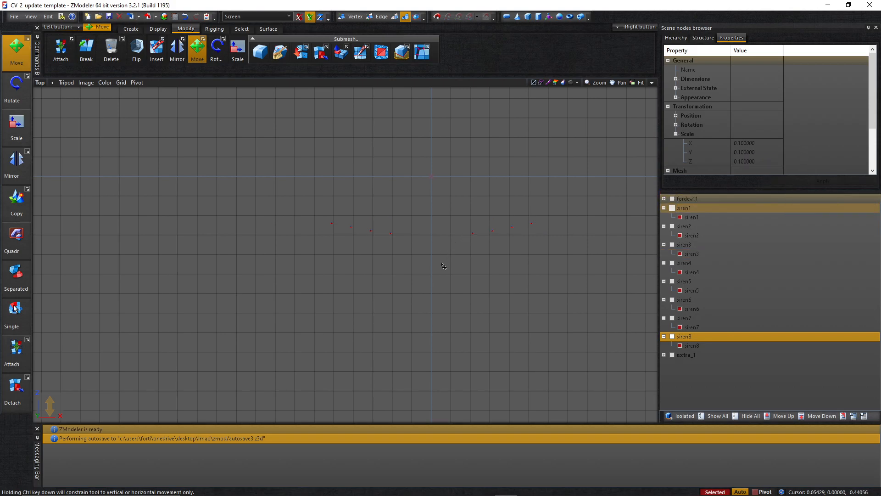
drag(497, 278, 537, 328)
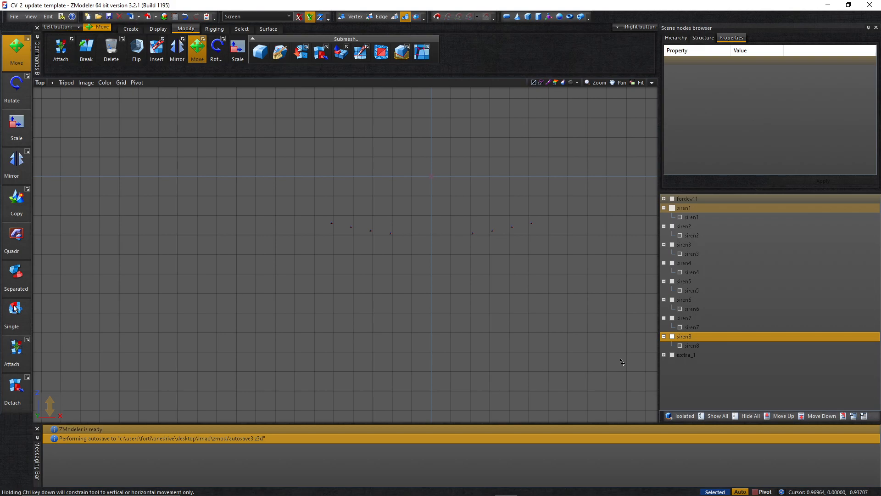
Show extra_1 and examine the light bar's light modules from close up in a maximized User view
click(672, 355)
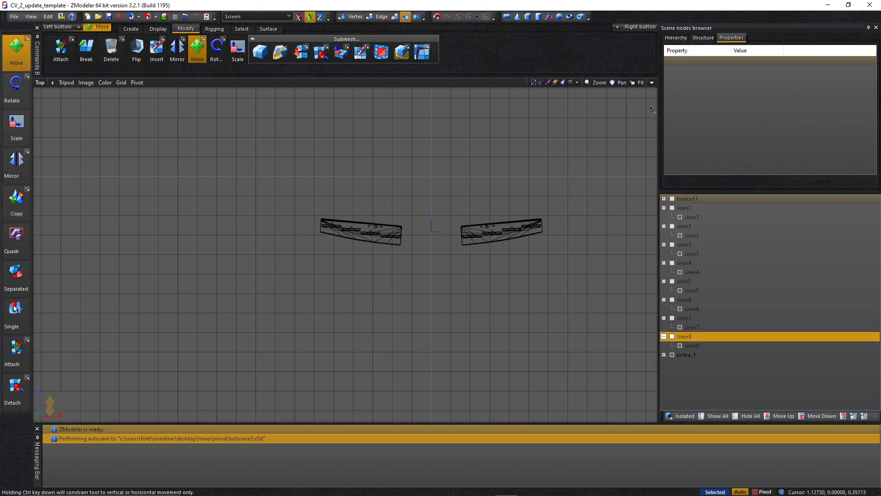
click(652, 83)
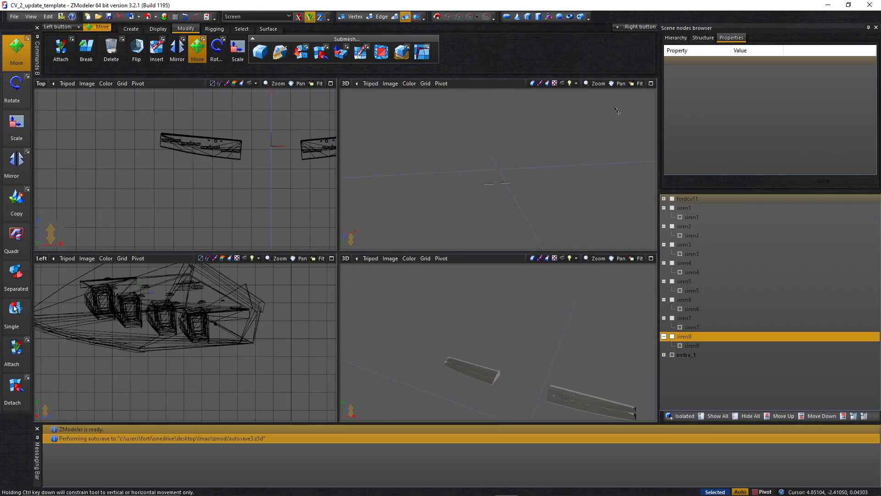
click(652, 83)
scroll(388, 222, up, 8)
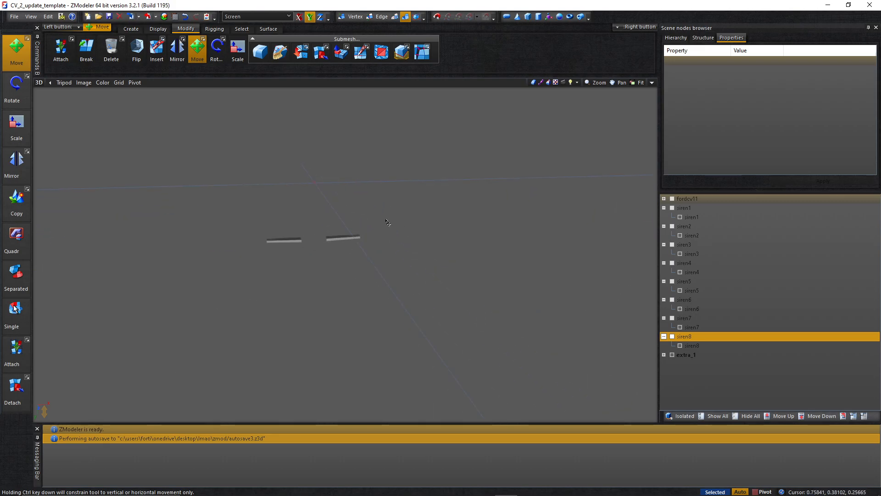
click(39, 83)
click(59, 186)
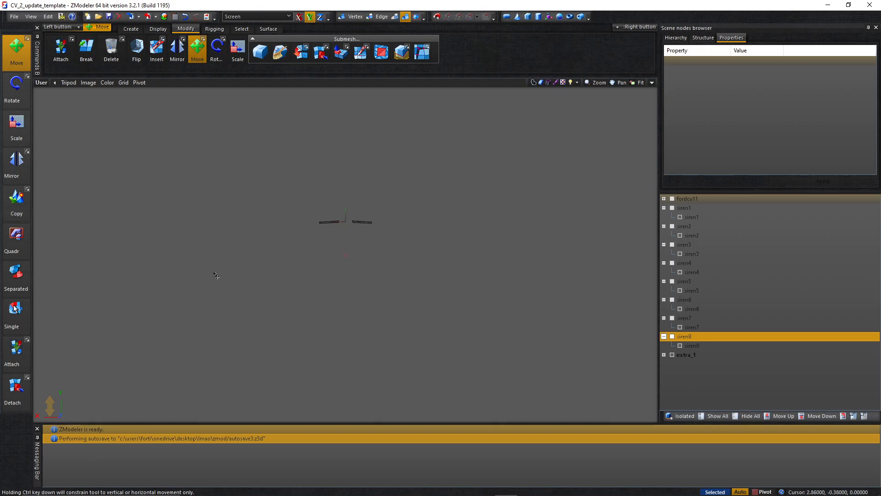
middle_drag(308, 266, 443, 227)
scroll(349, 238, up, 8)
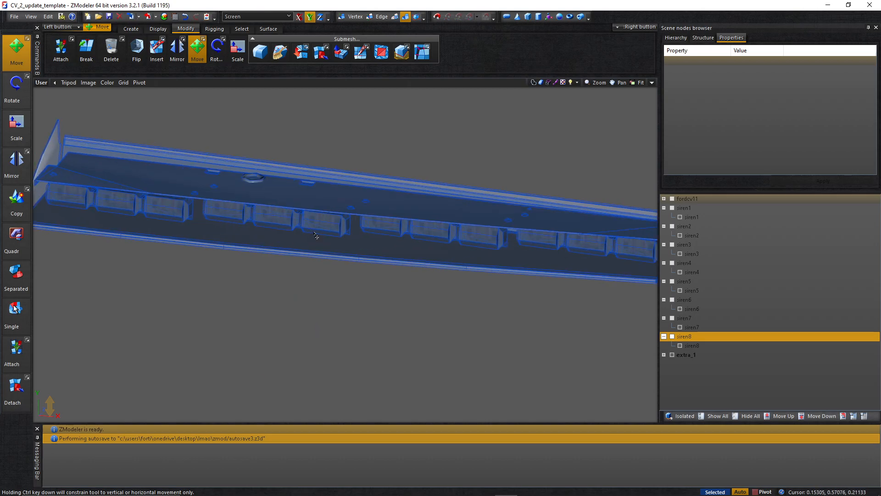
scroll(285, 311, down, 6)
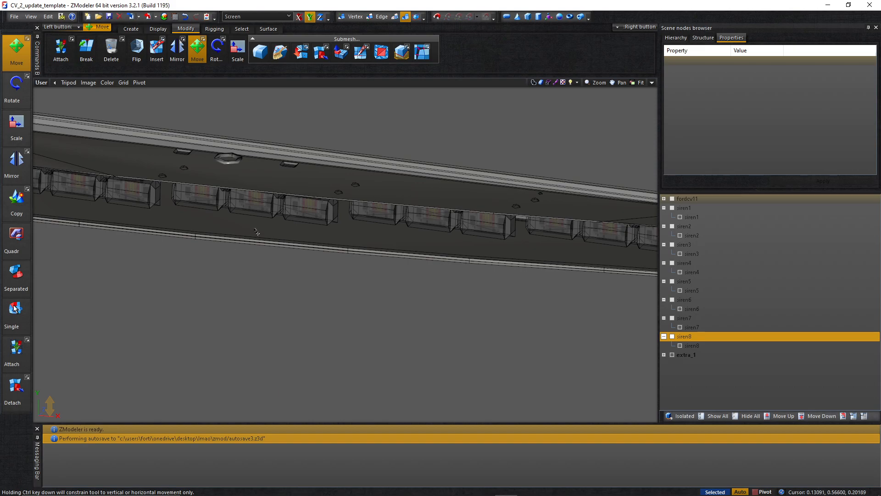
Examine the meshes inside the light bar with solid shading off, and restore the solid display
click(533, 82)
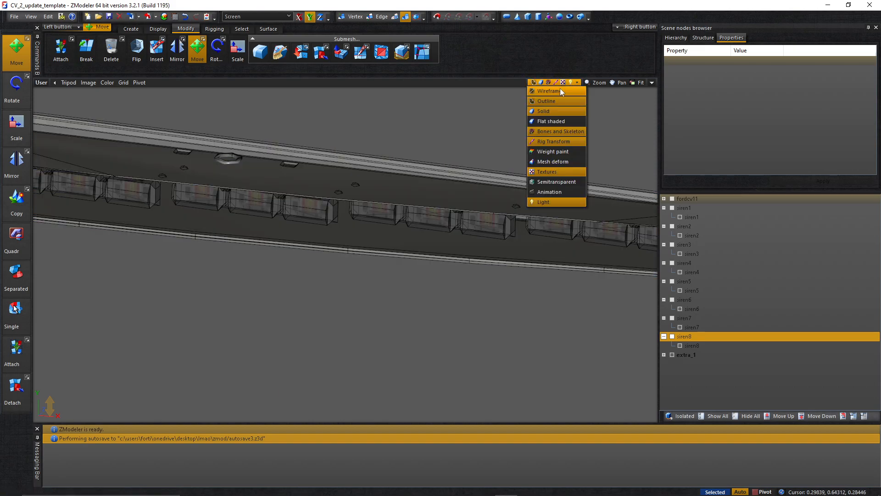
click(549, 110)
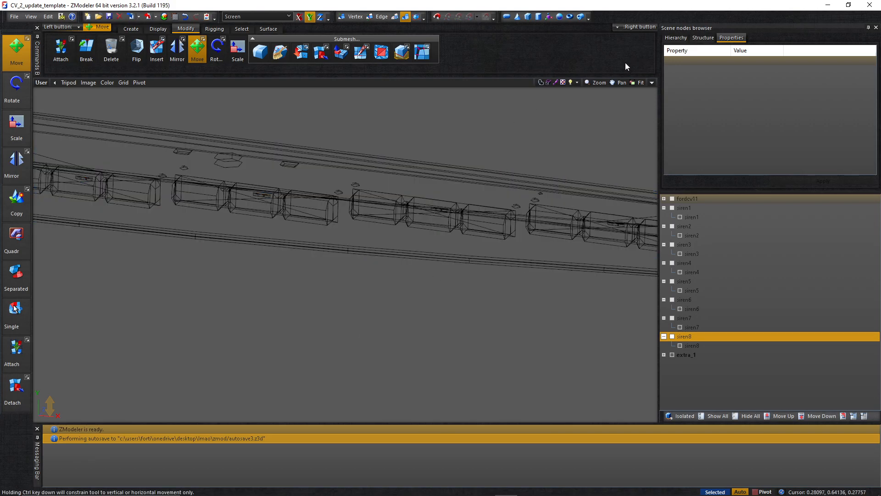
click(559, 84)
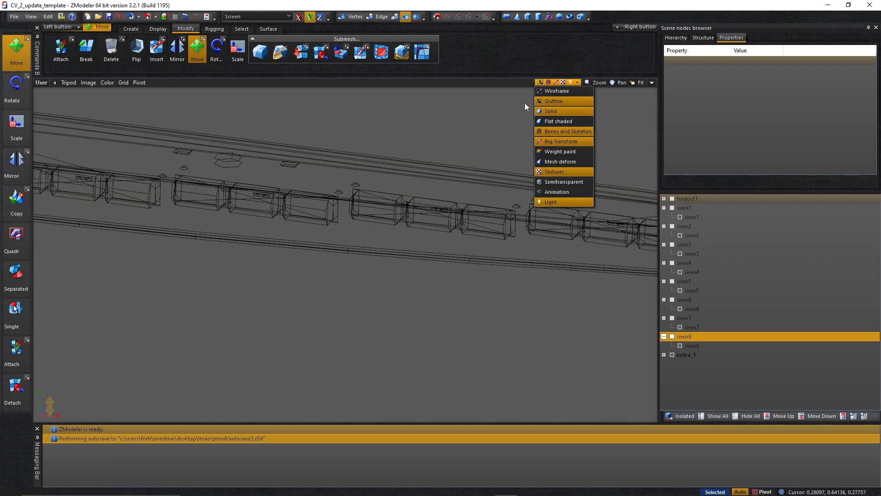
click(550, 111)
middle_drag(502, 109, 484, 131)
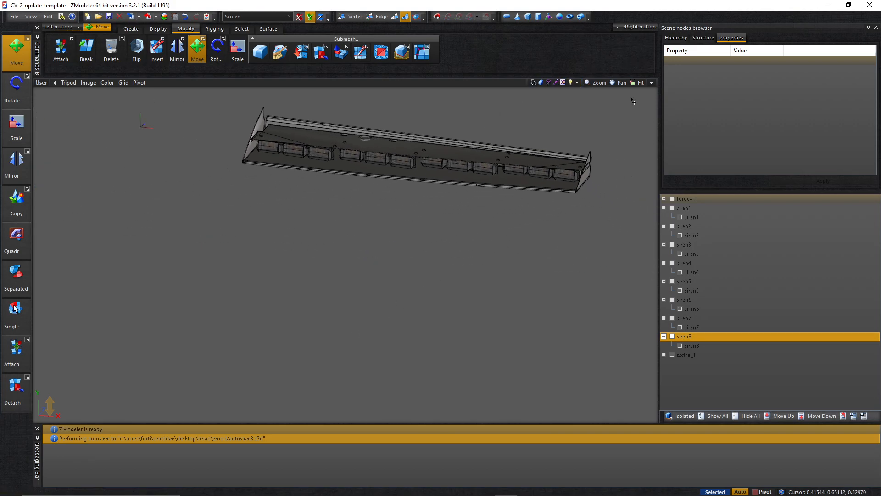
Restore the four-viewport layout and switch the User viewport to the Front view
click(651, 83)
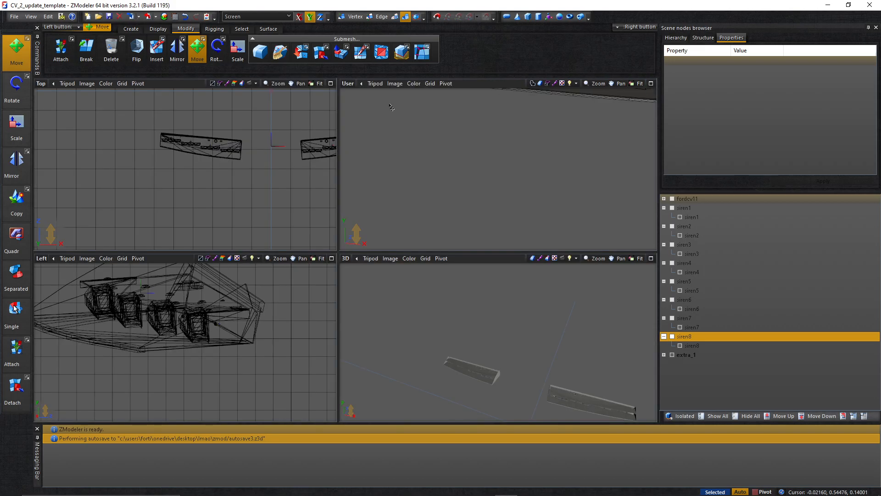
click(348, 84)
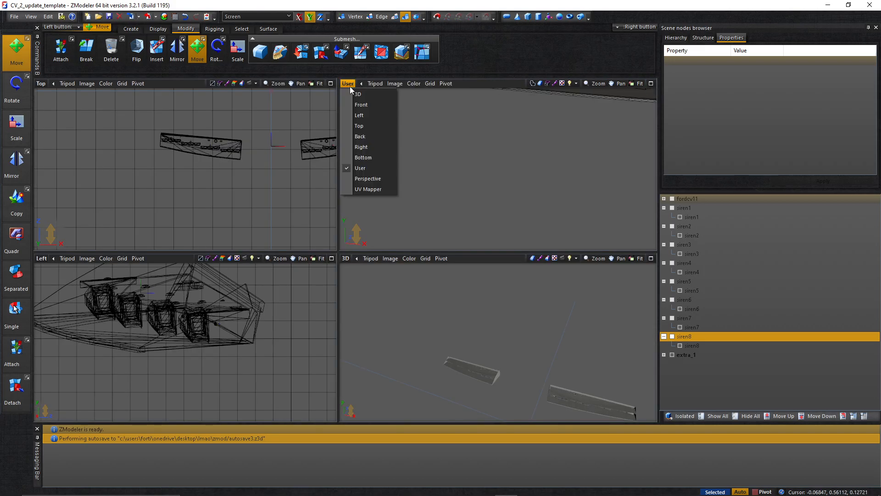
click(382, 104)
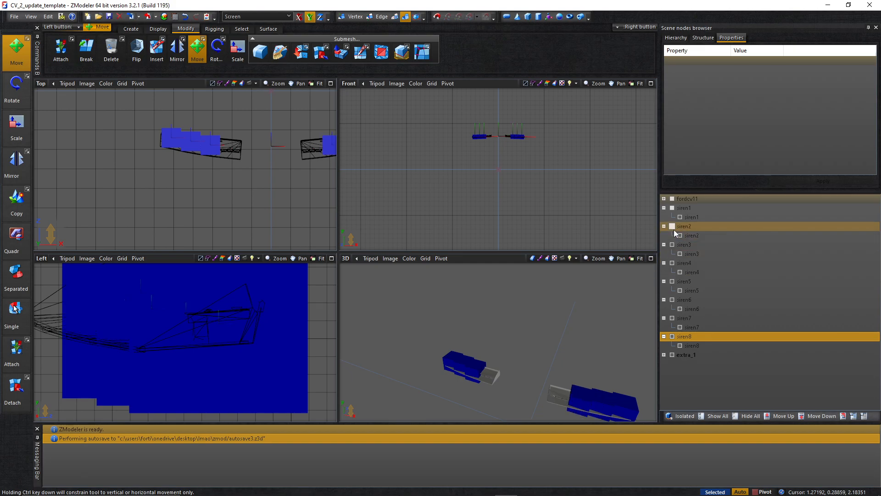
Convert the siren1 dummy to a compound and lock its structure states for editing
click(682, 208)
click(703, 38)
click(668, 49)
click(680, 120)
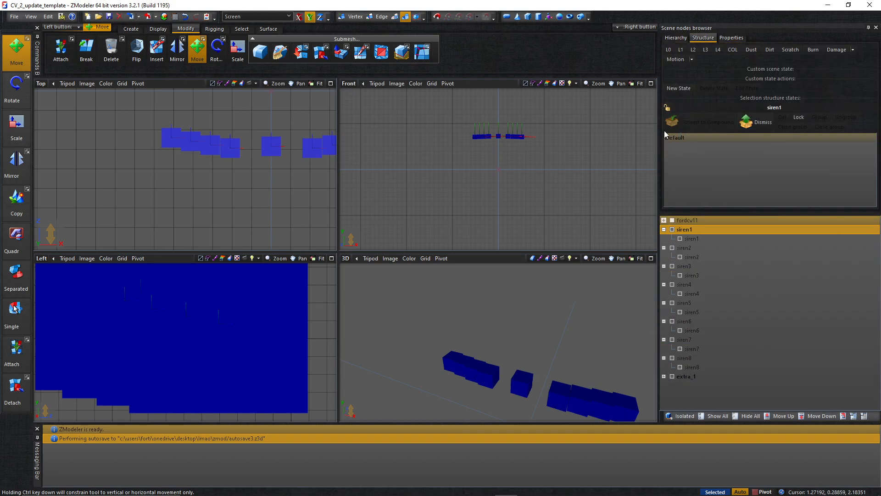
click(669, 108)
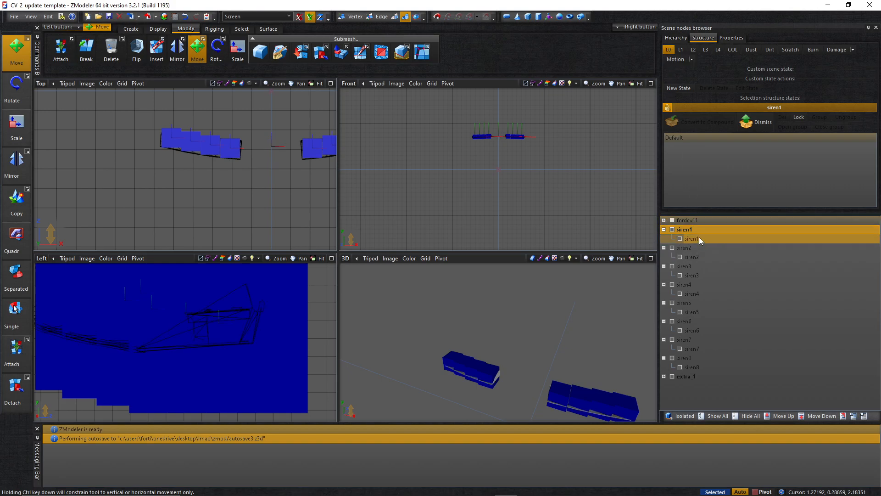
Assign the siren1 mesh to its compound's L0 state, and convert the siren2 dummy to a compound with its mesh in L0
click(699, 237)
click(675, 88)
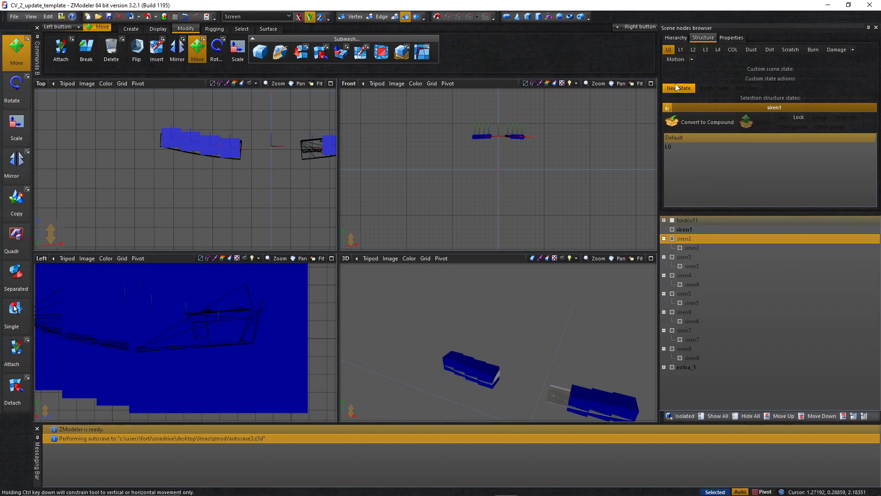
click(672, 59)
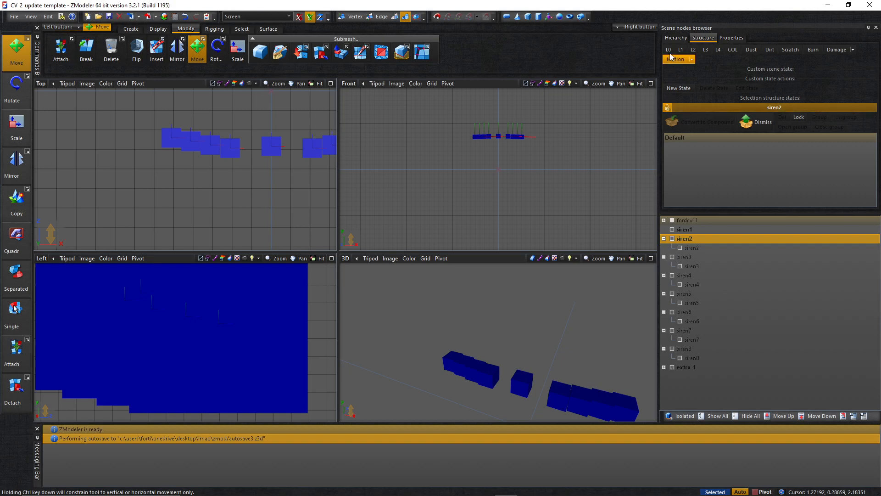
click(690, 248)
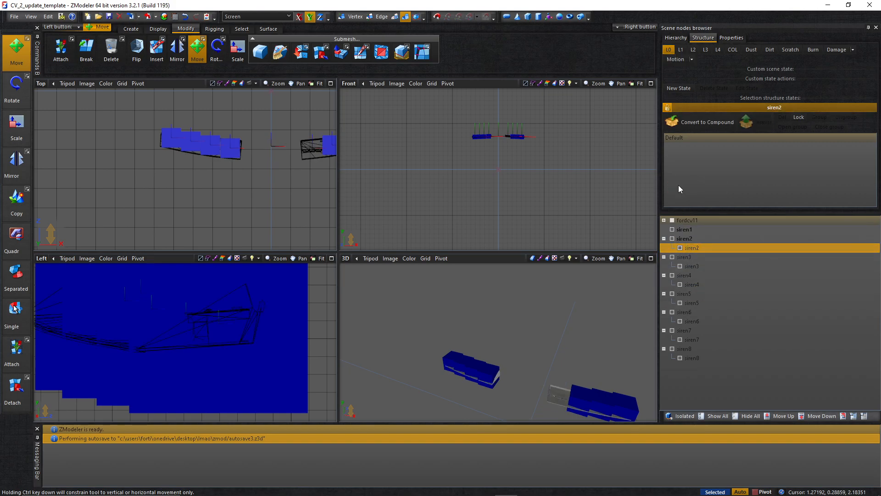
click(677, 88)
click(668, 51)
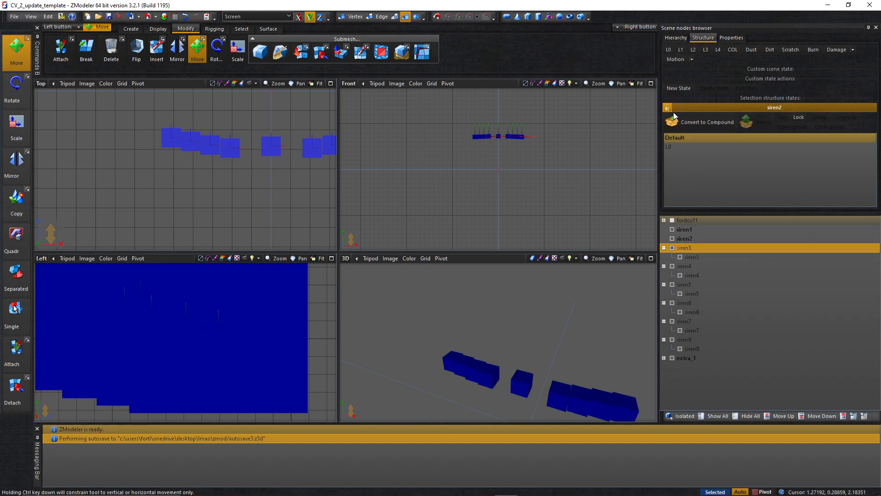
Convert the siren3 and siren4 dummies to compounds and assign each matching child mesh to its compound's L0 state
click(674, 122)
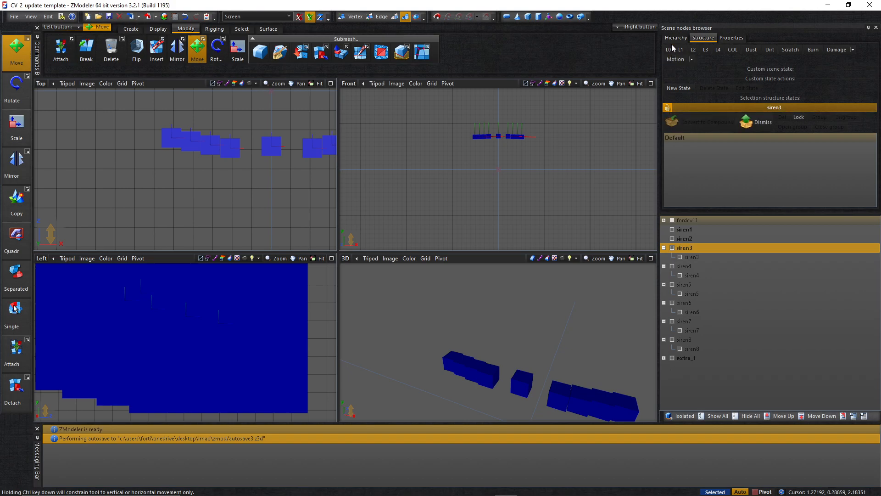
click(690, 256)
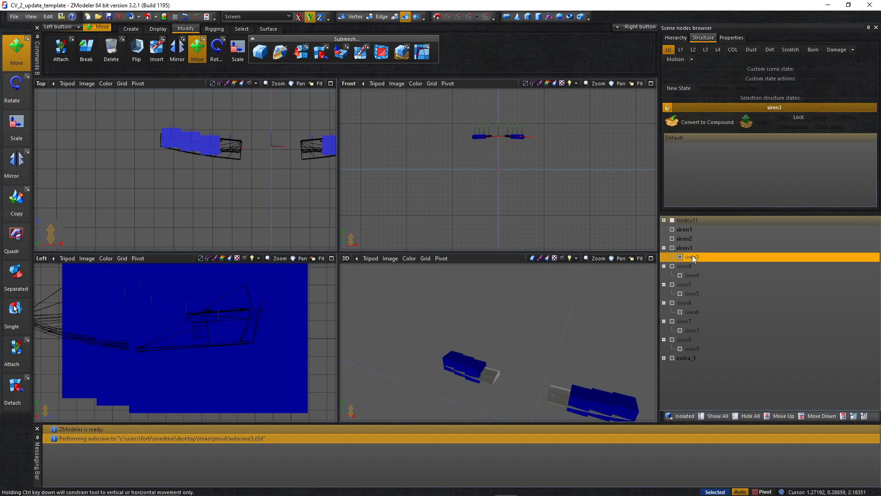
click(670, 51)
click(706, 122)
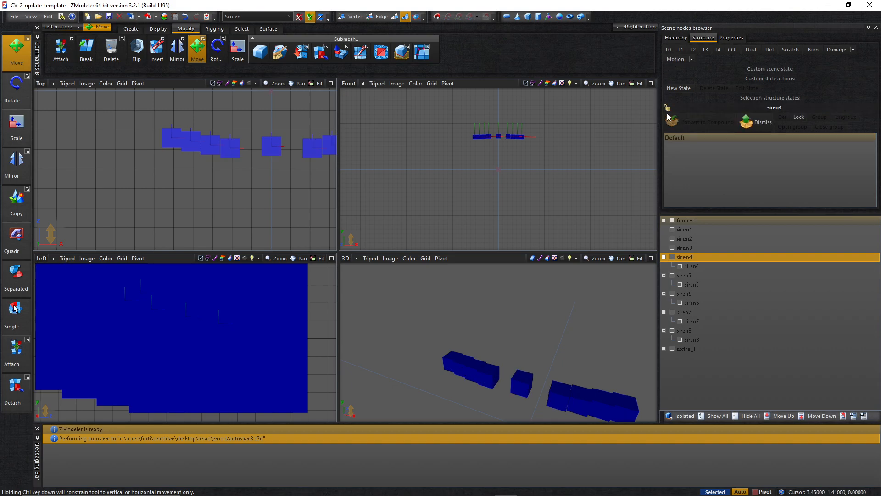
click(684, 266)
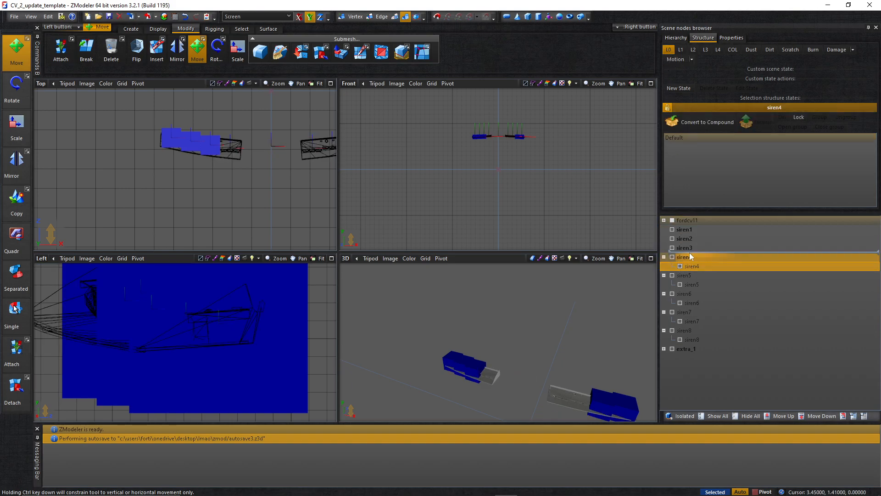
click(669, 50)
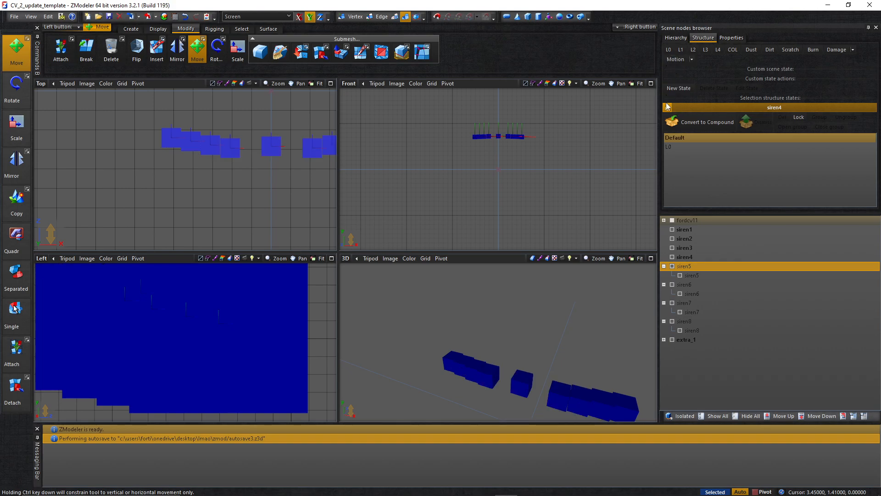
Convert the siren5 dummy to a compound and assign its child mesh to the L0 state
click(671, 120)
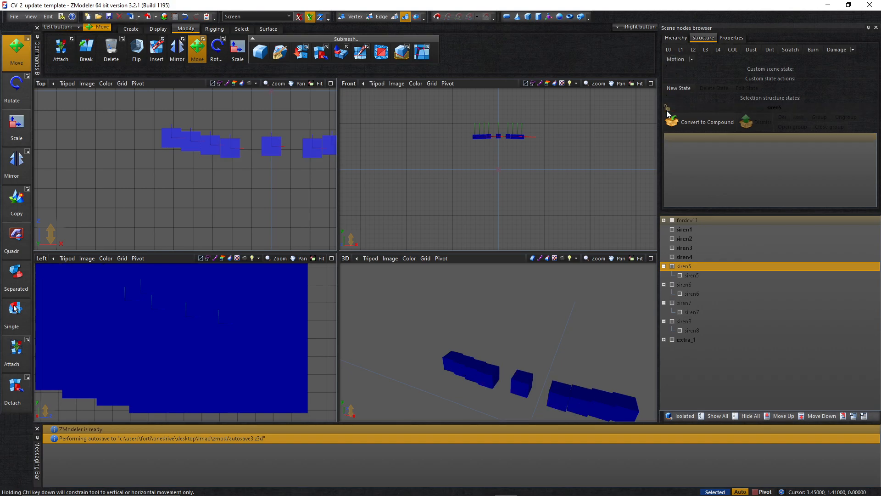
click(668, 50)
click(684, 275)
drag(687, 275, 703, 186)
click(668, 49)
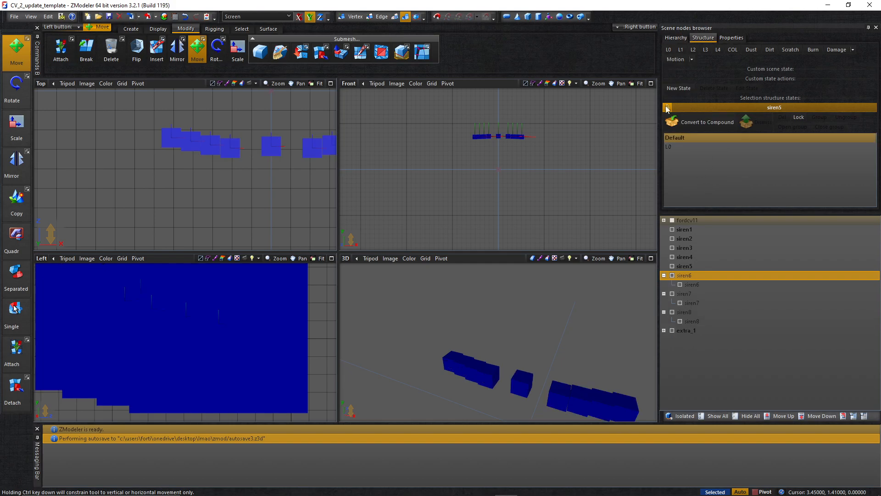
Convert the siren6 dummy to a compound and assign its child mesh to the L0 state
click(668, 107)
click(670, 109)
click(668, 50)
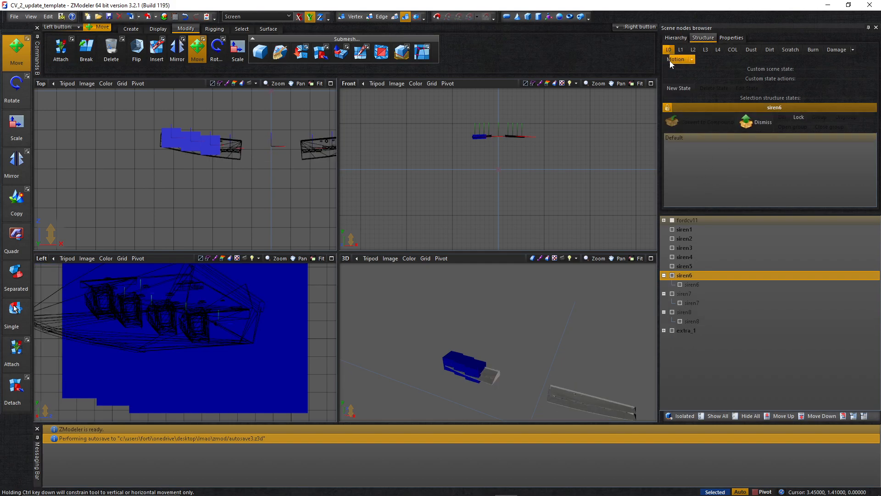
click(703, 293)
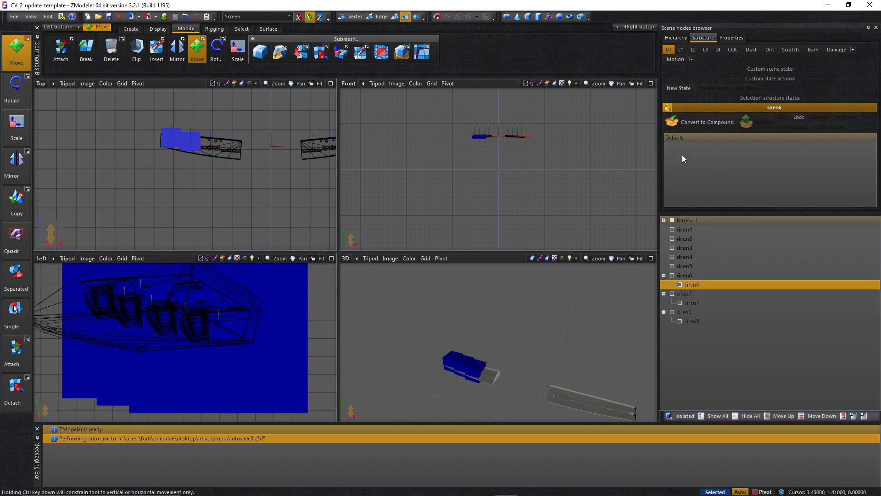
click(668, 50)
click(668, 50)
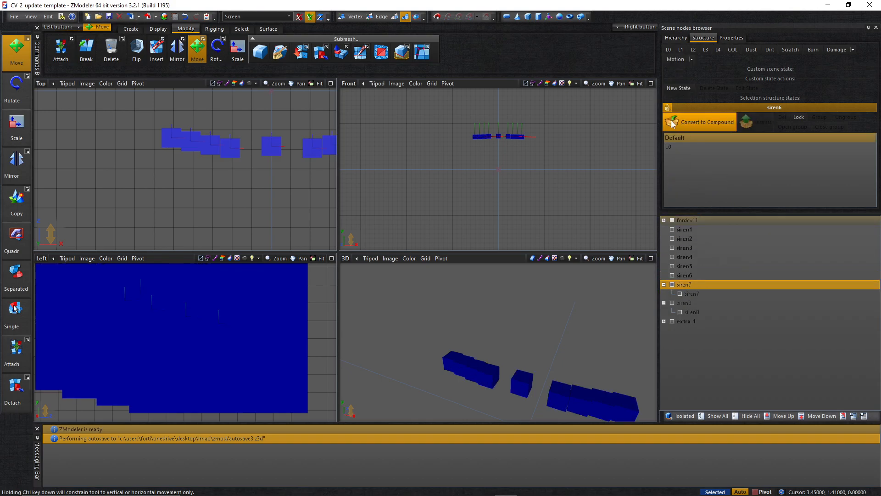
Convert the siren7 dummy to a compound and assign its child mesh to the L0 state
click(667, 107)
click(670, 111)
click(668, 50)
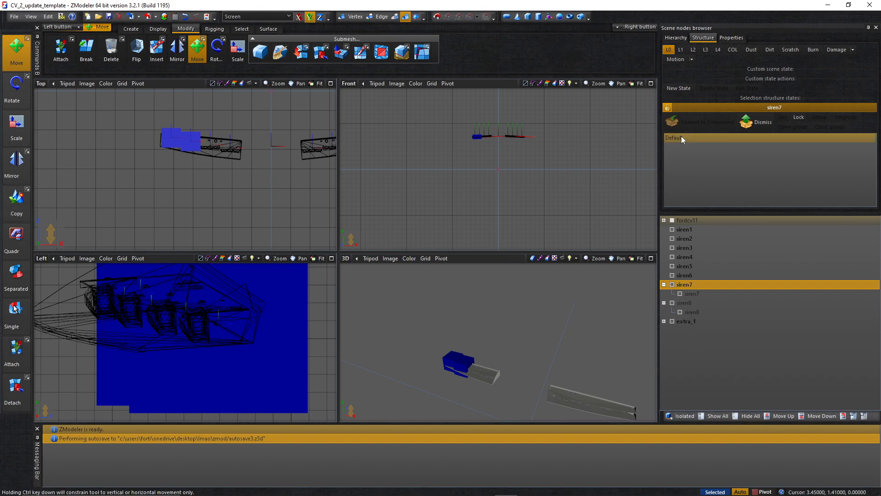
click(693, 296)
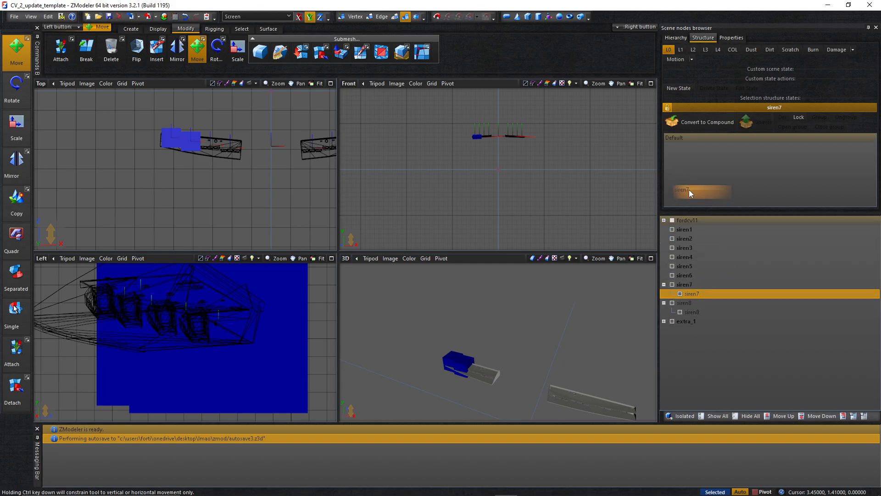
click(669, 51)
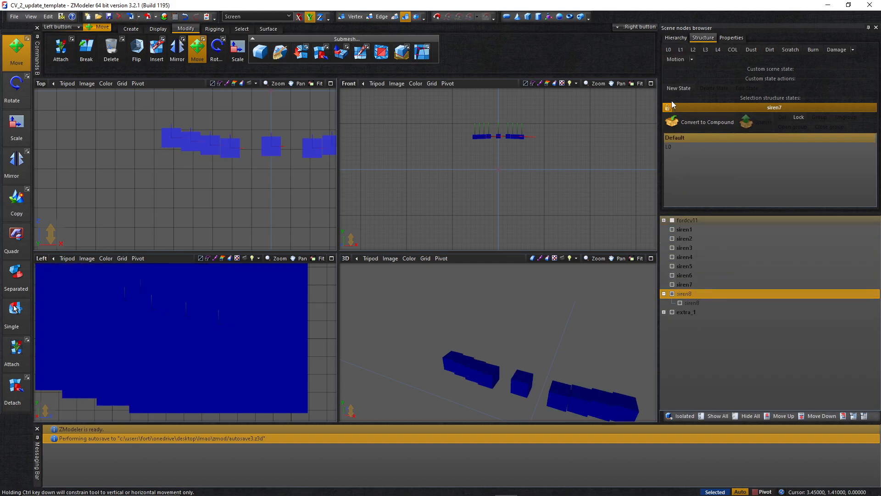
Convert the siren8 dummy to a compound and assign its child mesh to the L0 state
click(667, 108)
click(669, 108)
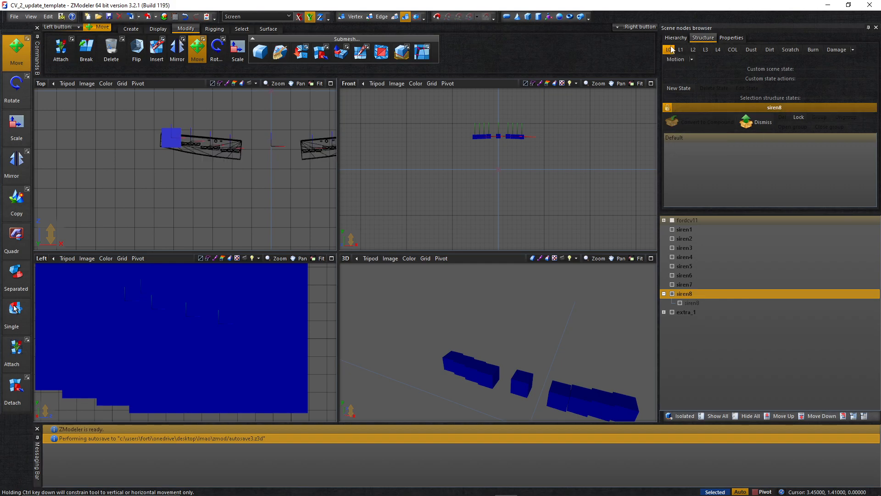
click(670, 49)
click(689, 304)
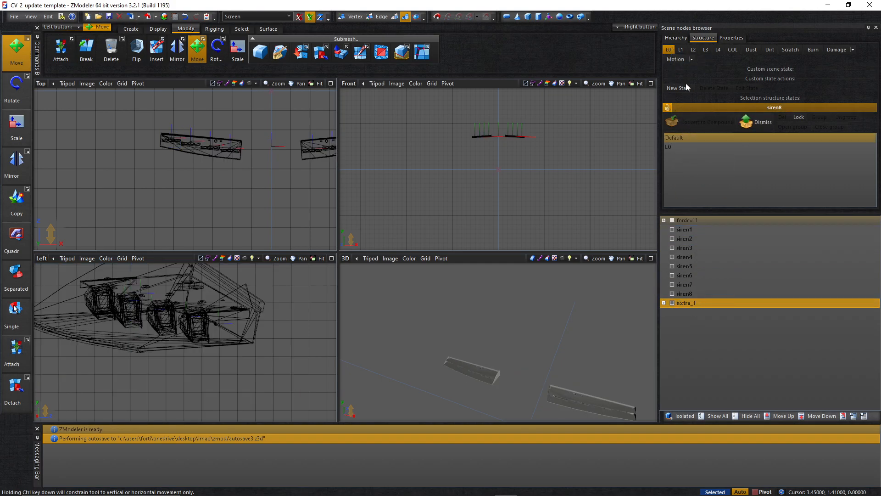
click(669, 60)
Examine extra_1 in the L0 state, expanding its child node and toggling its visibility to identify its geometry
click(665, 108)
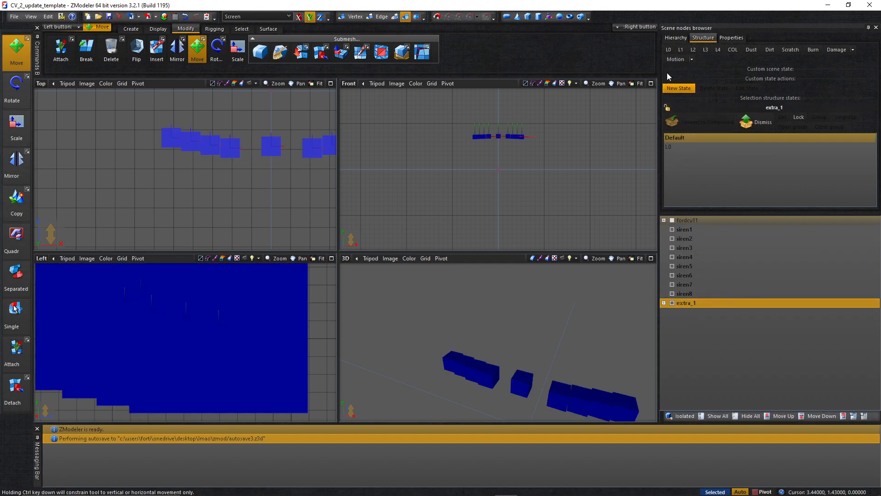
click(669, 50)
click(667, 303)
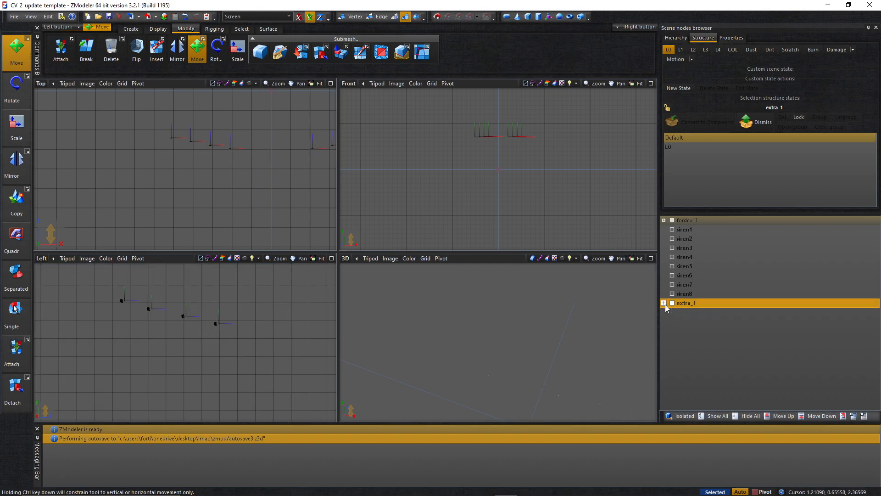
click(671, 303)
click(670, 304)
click(671, 303)
click(671, 303)
click(671, 304)
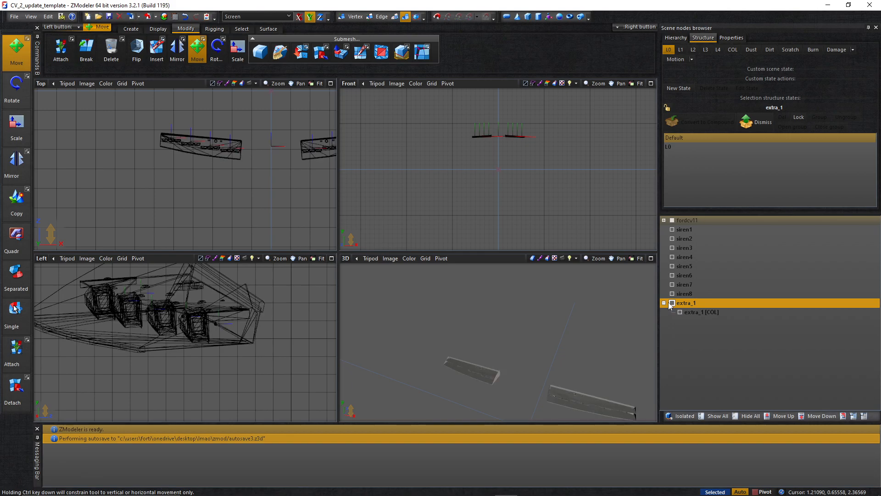
Review the siren1 to siren8 compounds as a selection and check extra_1 by toggling its visibility
click(687, 293)
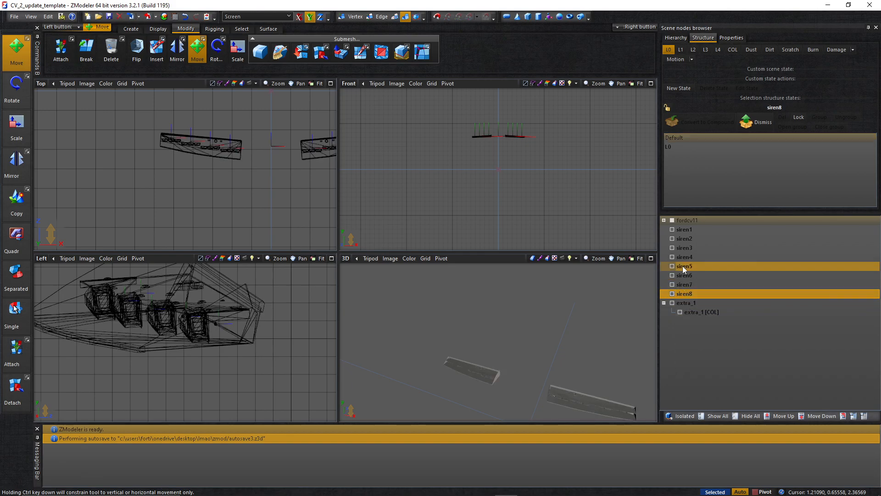
shift+click(692, 233)
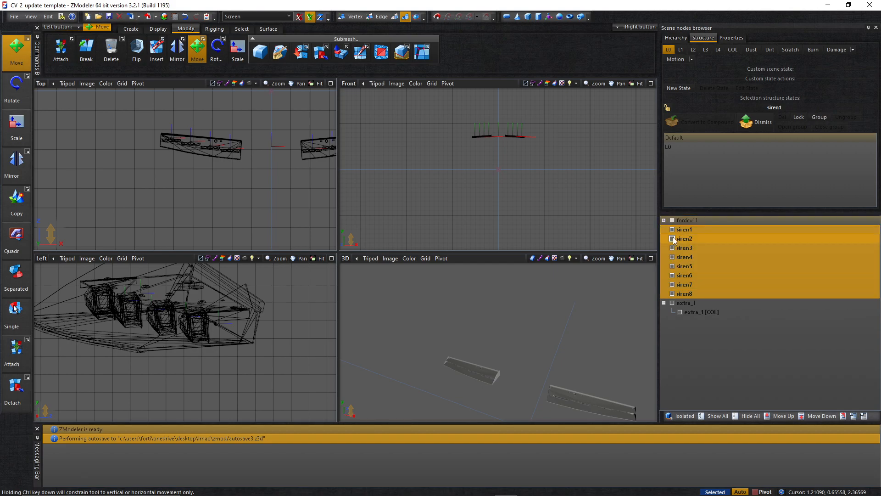
click(672, 303)
click(672, 303)
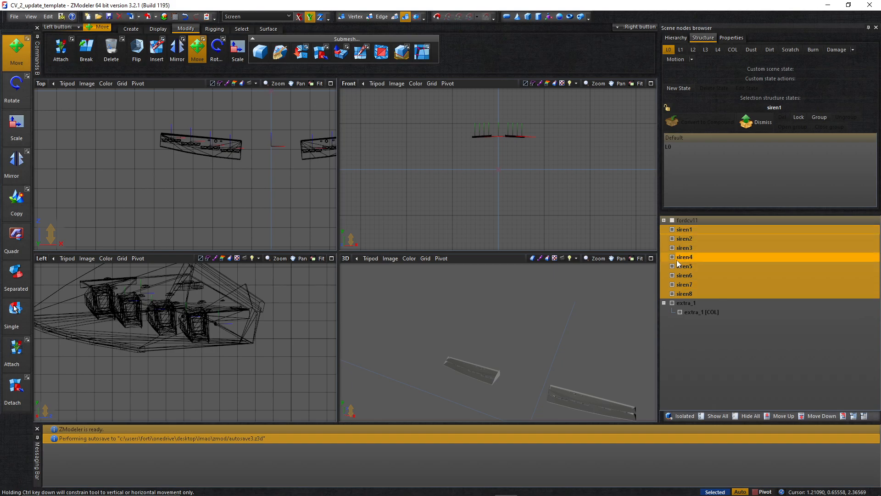
click(683, 303)
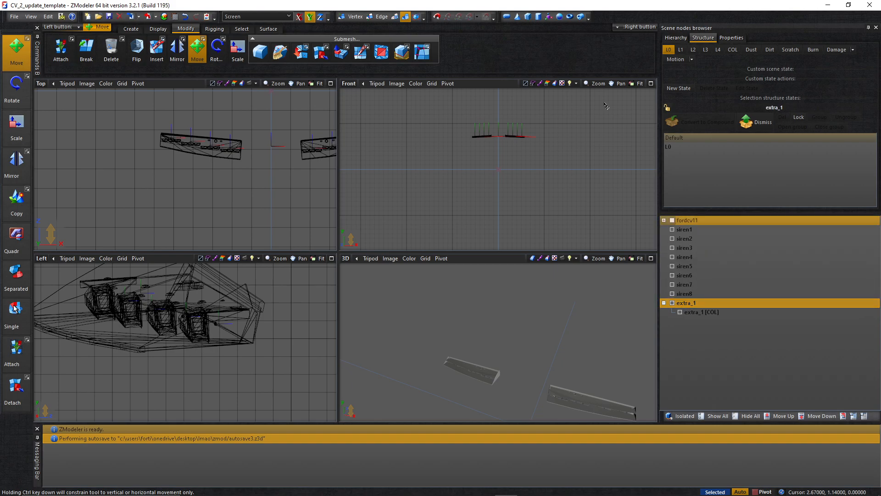
Create a dummy helper at the scene origin in the Front view
click(547, 18)
scroll(570, 293, down, 3)
scroll(555, 376, up, 4)
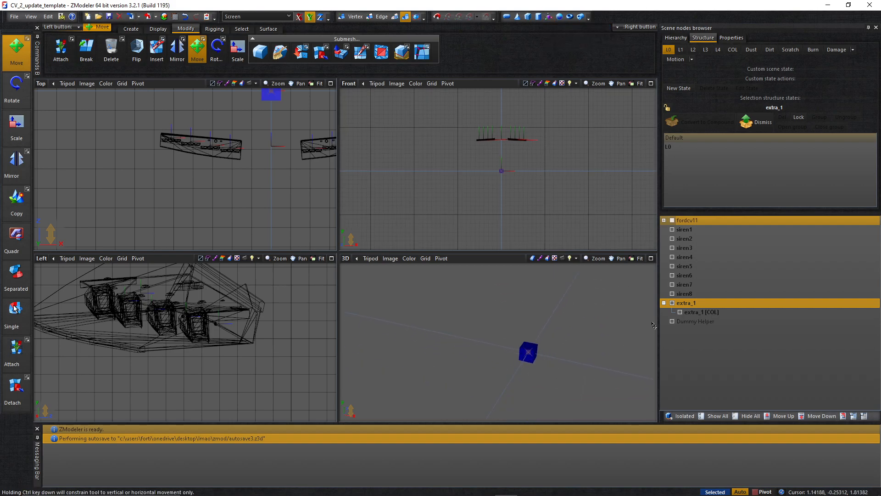
Rename the new dummy helper to extra_1
click(695, 320)
double_click(695, 321)
text(ex)
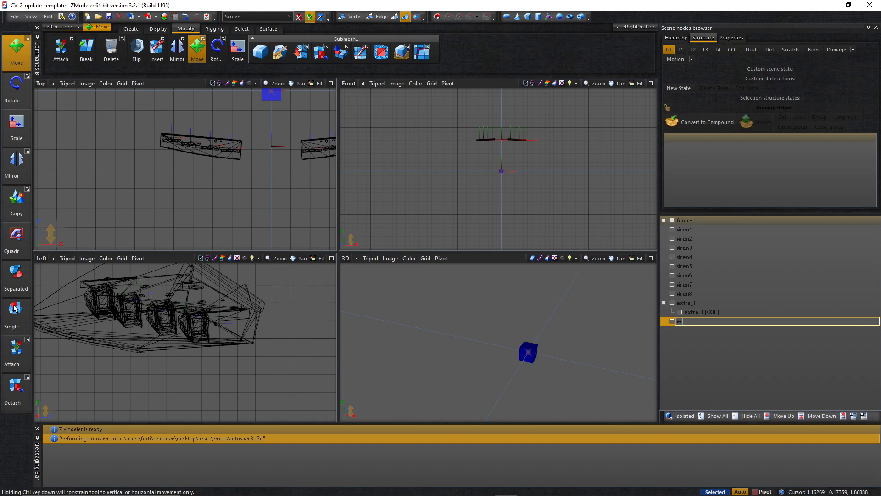
text(tra_1)
key(Return)
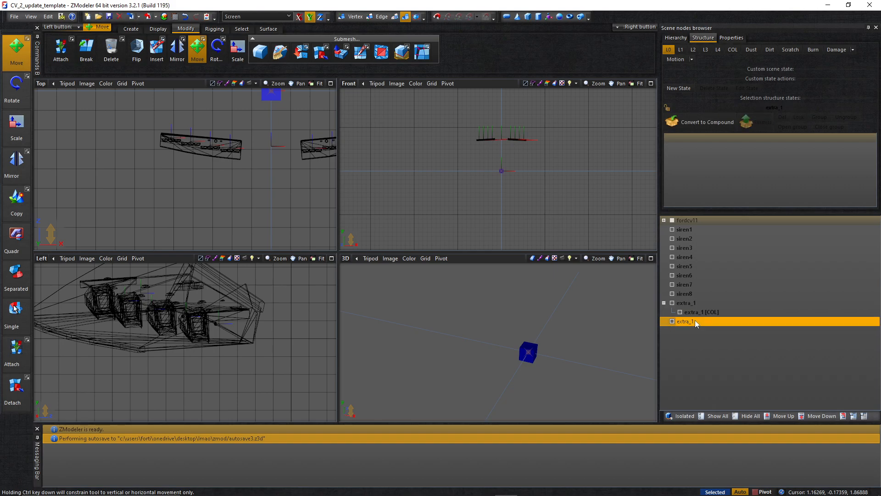
Rename the original extra_1 compound to misc_g and change that name to misc_h
click(709, 303)
double_click(709, 303)
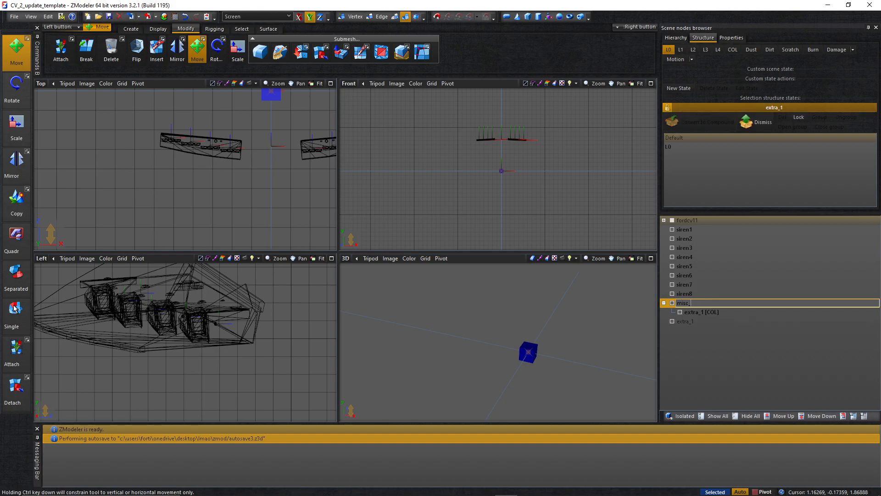
text(misc_g)
key(Return)
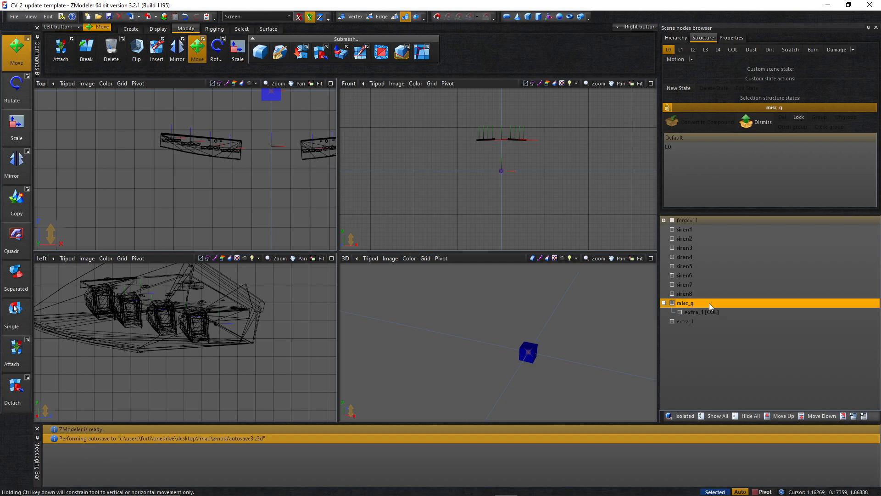
click(703, 302)
key(Return)
Detach extra_1 [COL] from misc_h and nest the siren1 to siren8 compounds under the extra_1 dummy
mouse_move(696, 312)
mouse_down()
mouse_move(694, 342)
mouse_move(700, 296)
mouse_up()
shift+click(700, 231)
drag(691, 227, 682, 321)
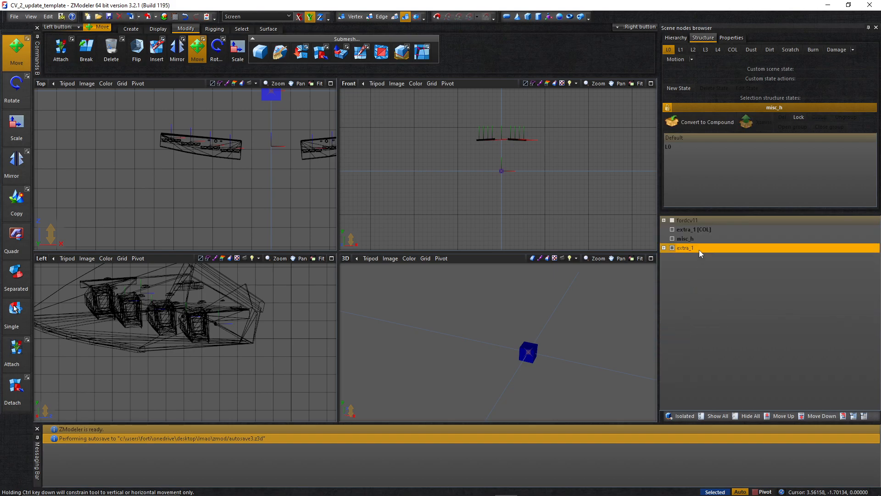
Nest misc_h and extra_1 [COL] under the extra_1 dummy and expand its hierarchy
drag(688, 239, 687, 228)
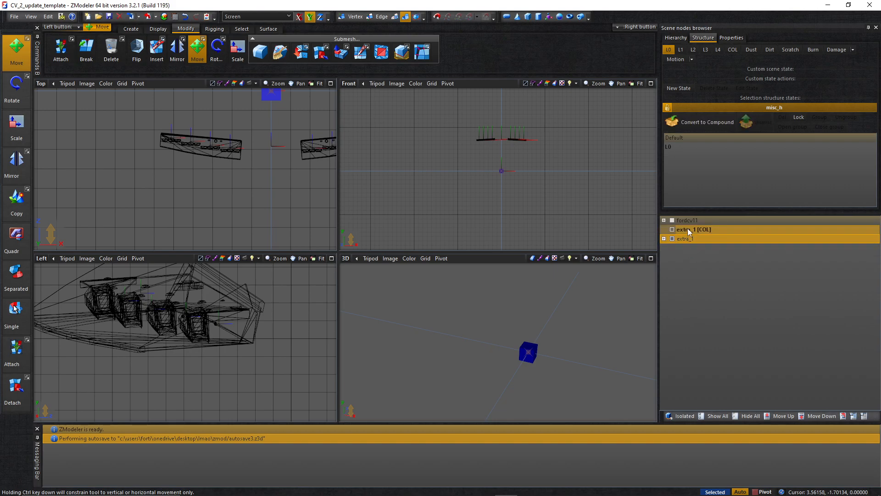
click(664, 229)
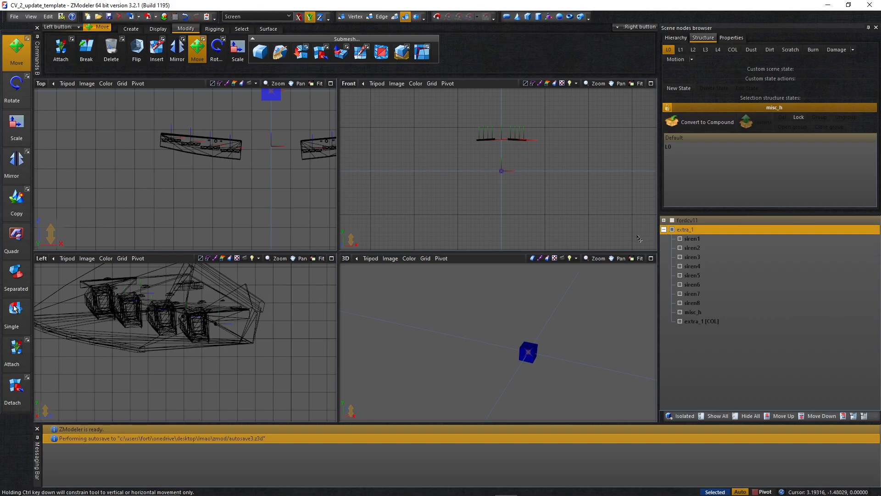
scroll(560, 180, up, 2)
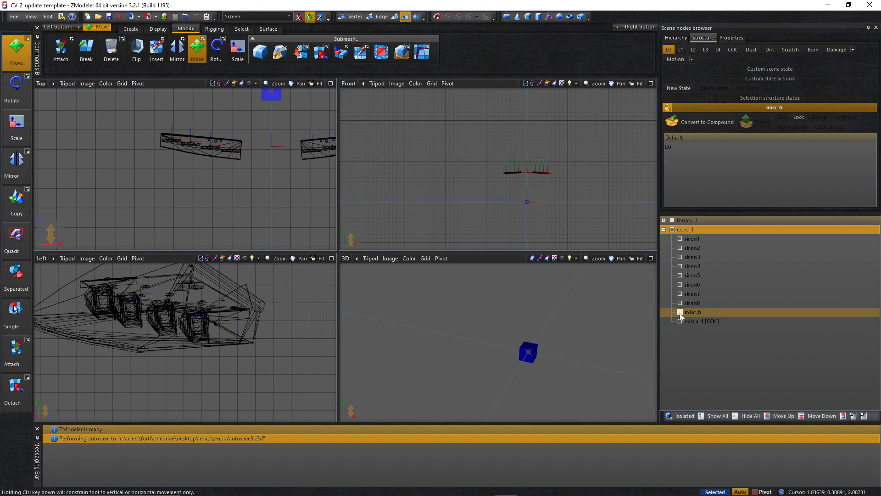
Move the extra_1 dummy with its contents into the fordcv11 chassis hierarchy at the dials node, then collapse fordcv11
click(664, 229)
click(672, 230)
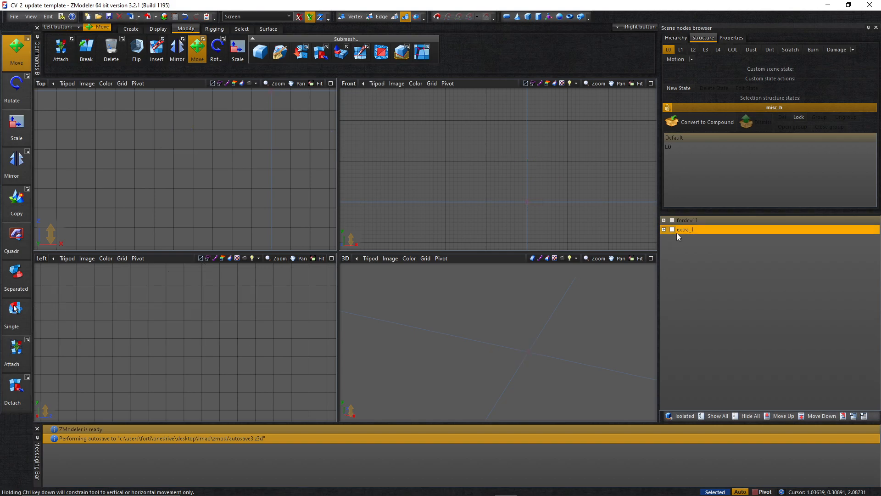
click(672, 220)
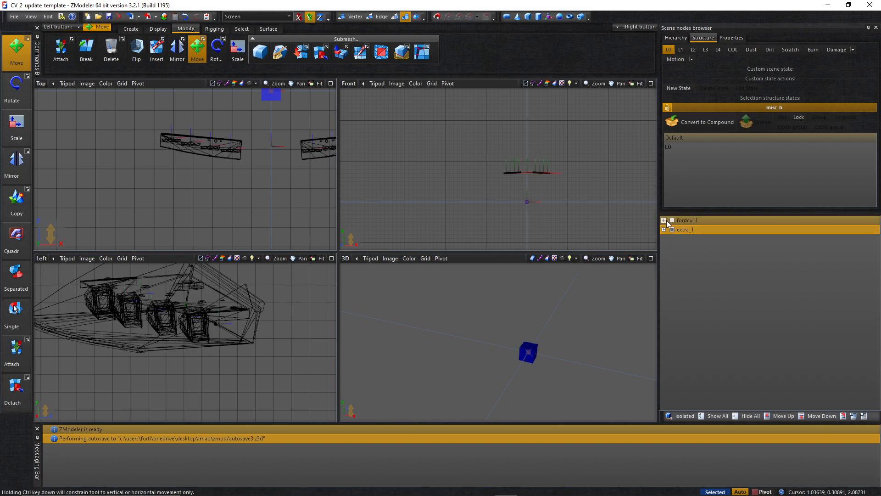
click(664, 220)
scroll(697, 317, down, 10)
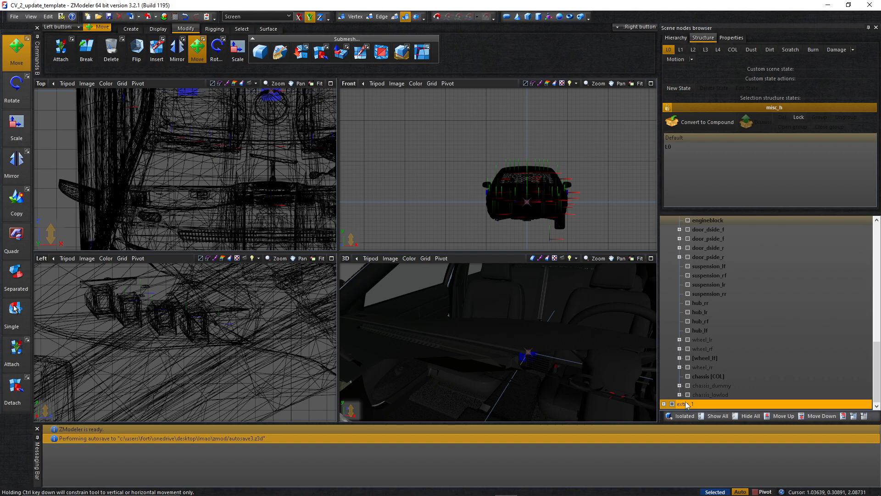
scroll(745, 287, up, 10)
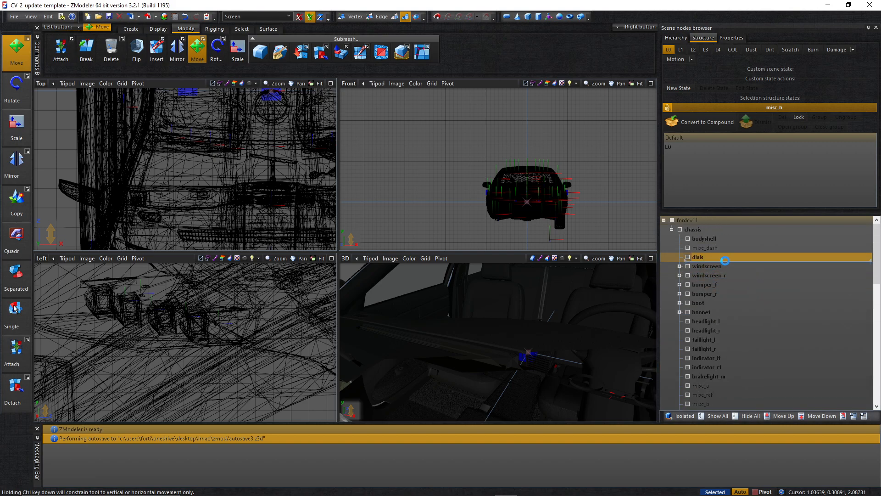
click(724, 257)
click(663, 221)
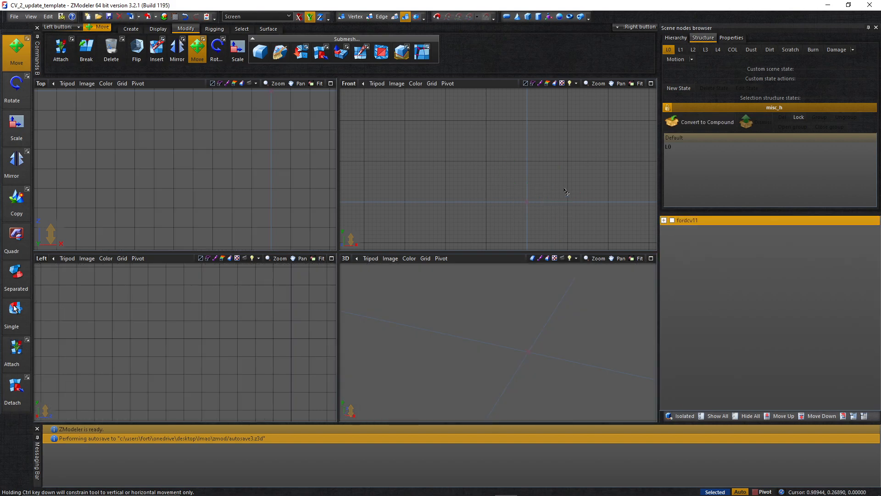
Show all nodes of fordcv11 and enlarge the 3D view to frame the whole car
click(673, 220)
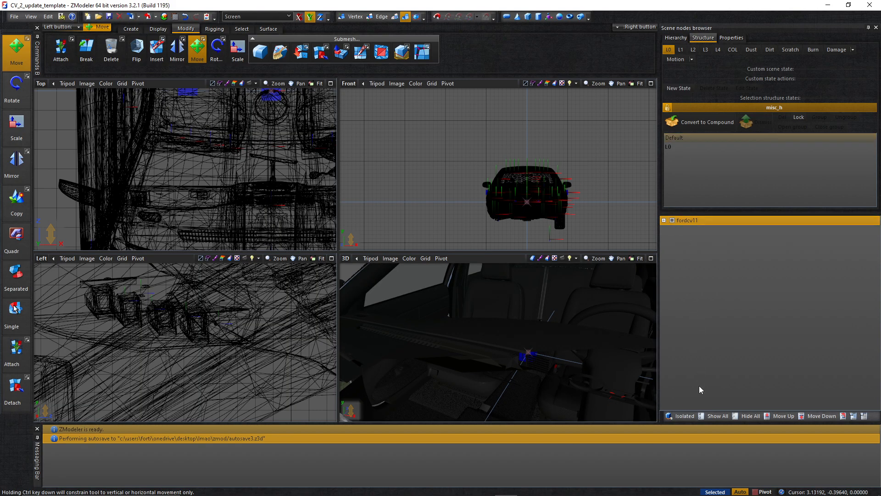
click(710, 416)
scroll(542, 330, down, 2)
scroll(487, 227, down, 2)
scroll(504, 322, down, 6)
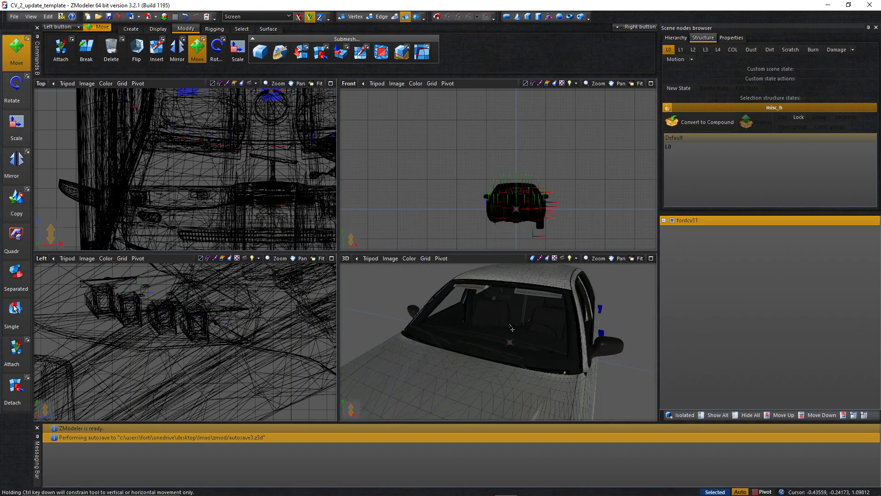
click(651, 258)
middle_drag(458, 275, 285, 172)
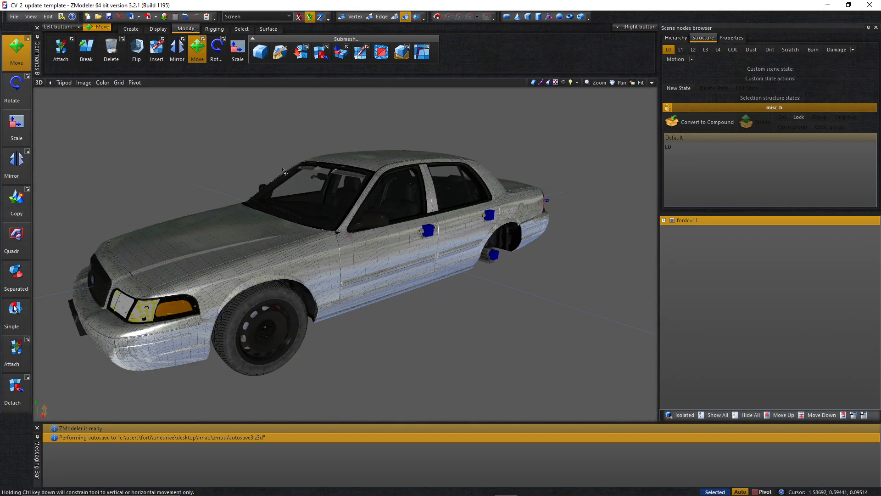
click(148, 17)
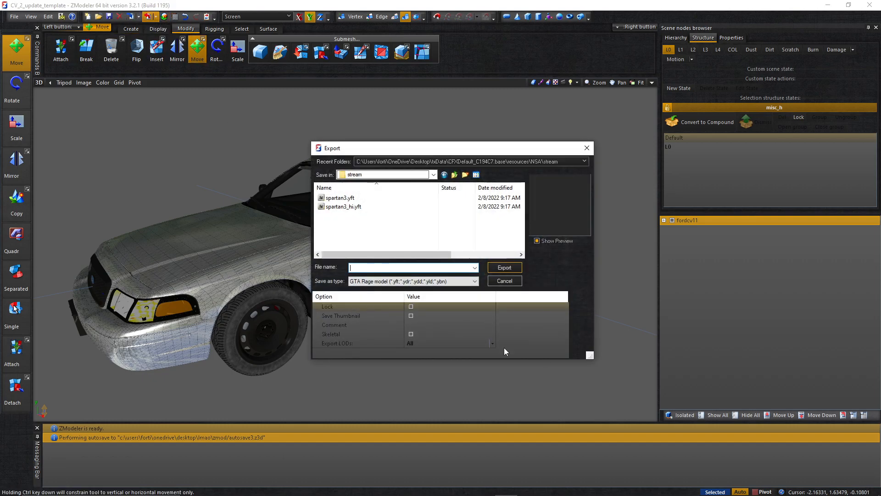
click(454, 174)
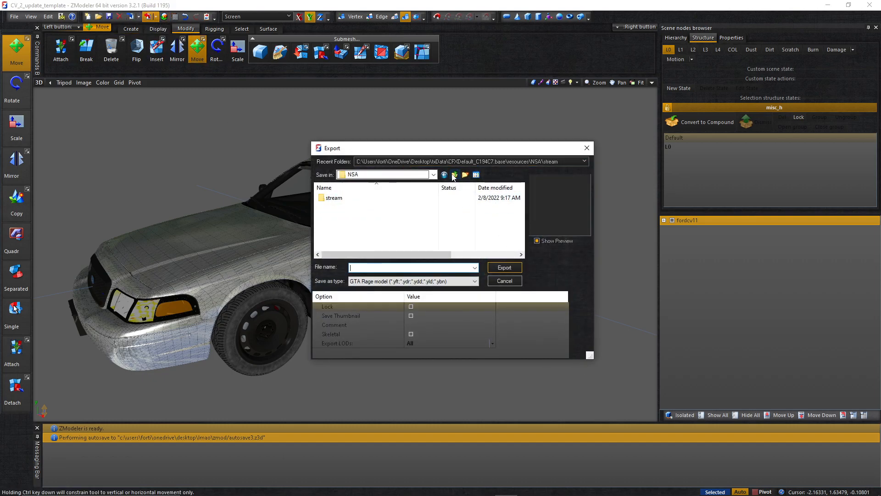
click(454, 174)
click(352, 219)
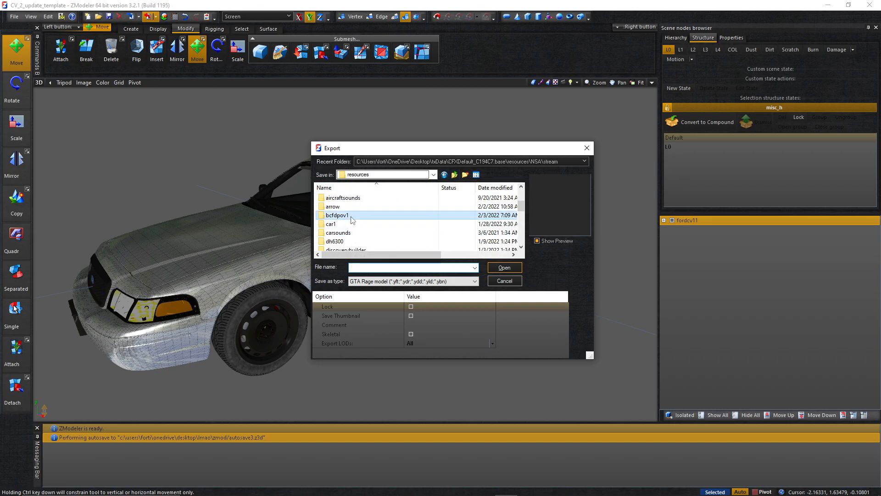
double_click(351, 216)
double_click(360, 197)
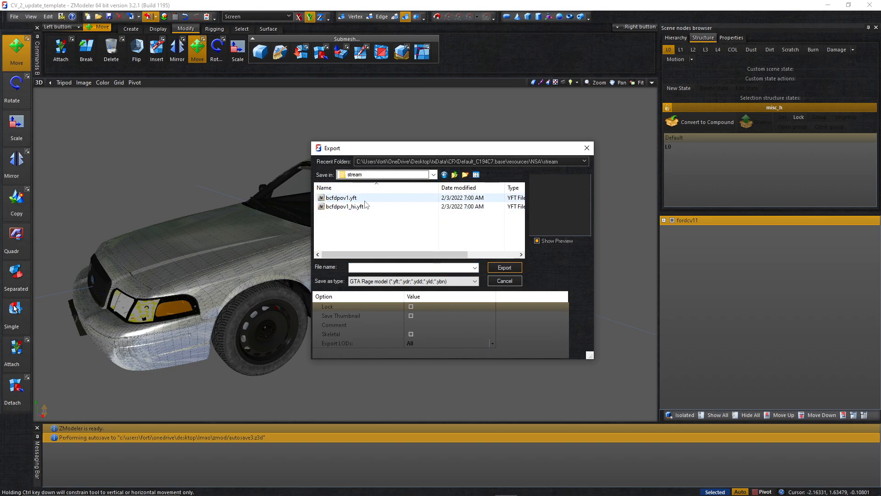
click(365, 199)
click(504, 281)
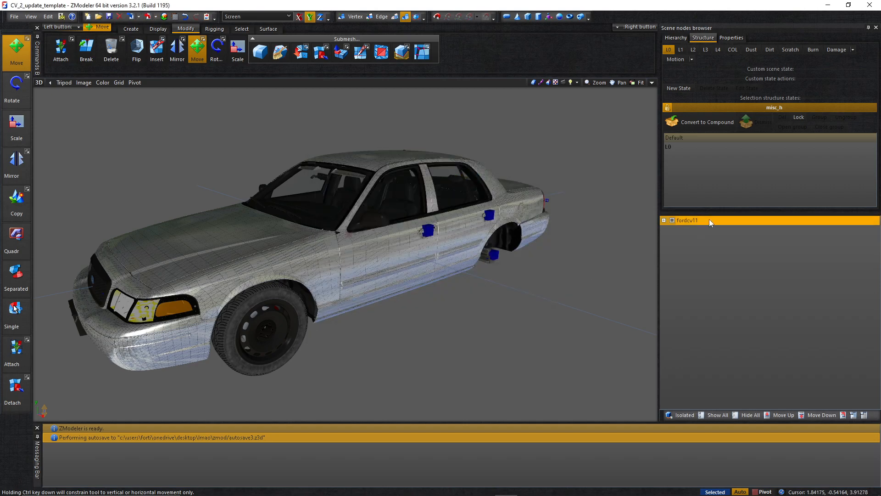
Rename the fordcv11 root node to bcfdpov1
text(bcfdpov)
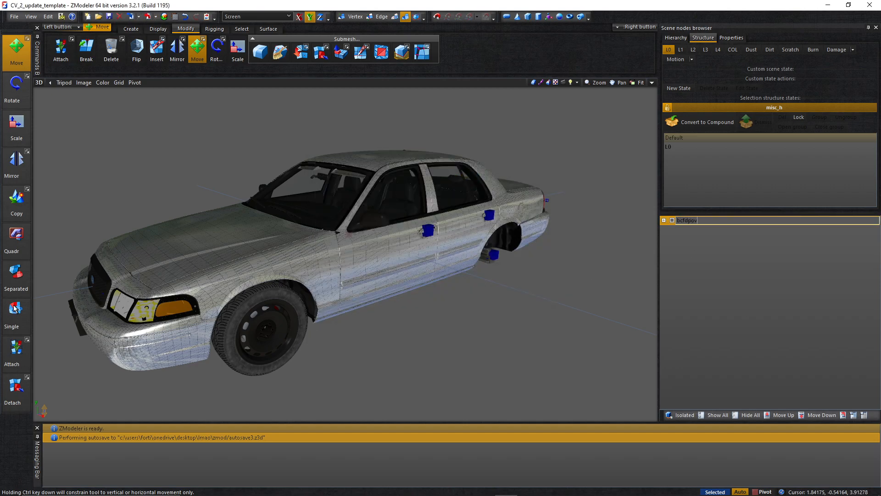
text(1)
key(Return)
Export the model as bcfdpov1.yft into the stream folder of the bcfdpov1 resource, replacing the existing file
click(148, 17)
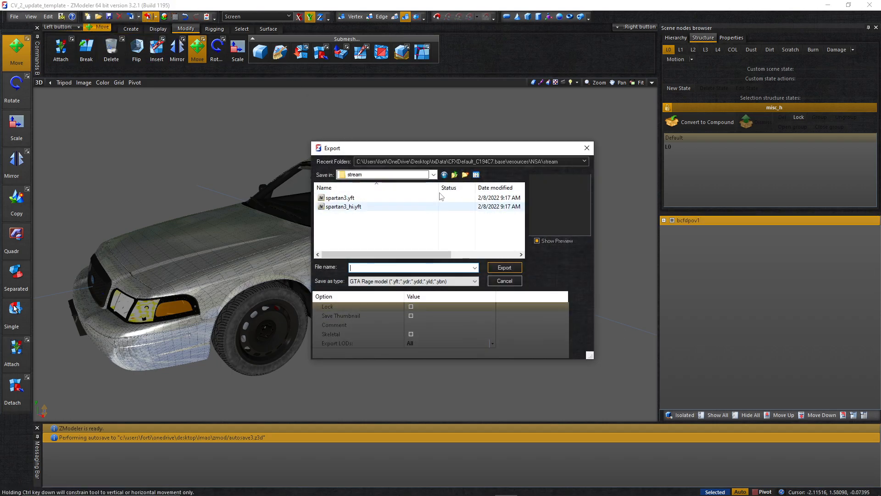
click(454, 175)
click(454, 174)
scroll(360, 230, up, 5)
double_click(359, 216)
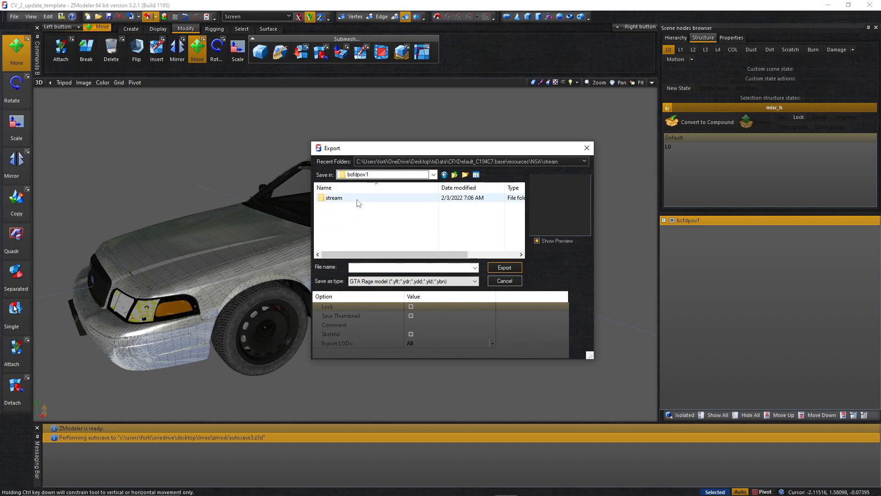
double_click(354, 198)
click(347, 198)
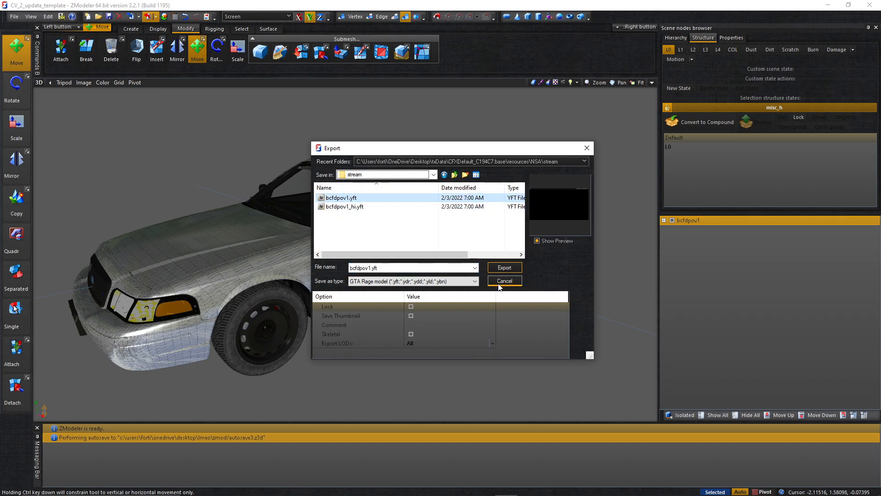
click(504, 267)
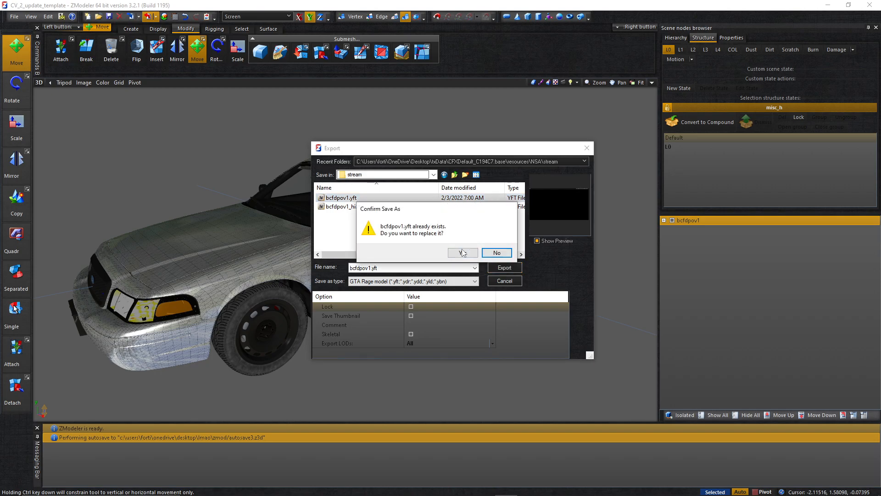
click(463, 252)
Rename the root node to bcfdpov1_hi and export it over bcfdpov1_hi.yft in the same stream folder
click(711, 221)
text(_h)
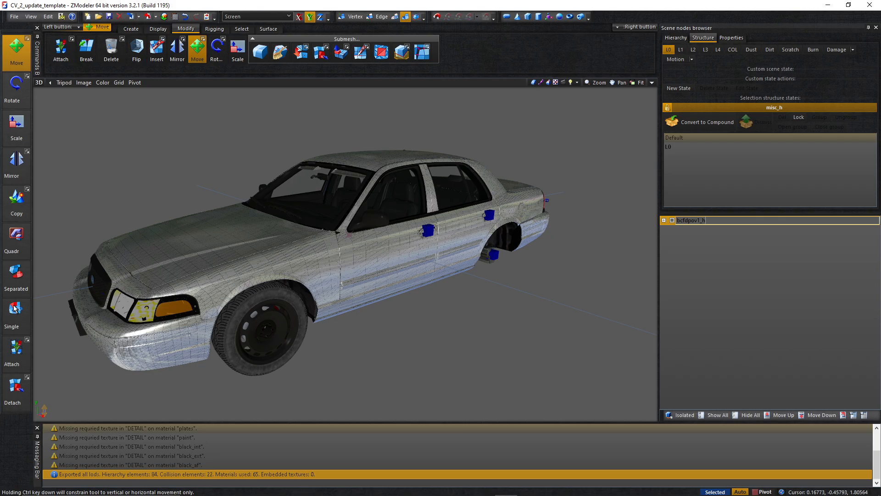
key(Return)
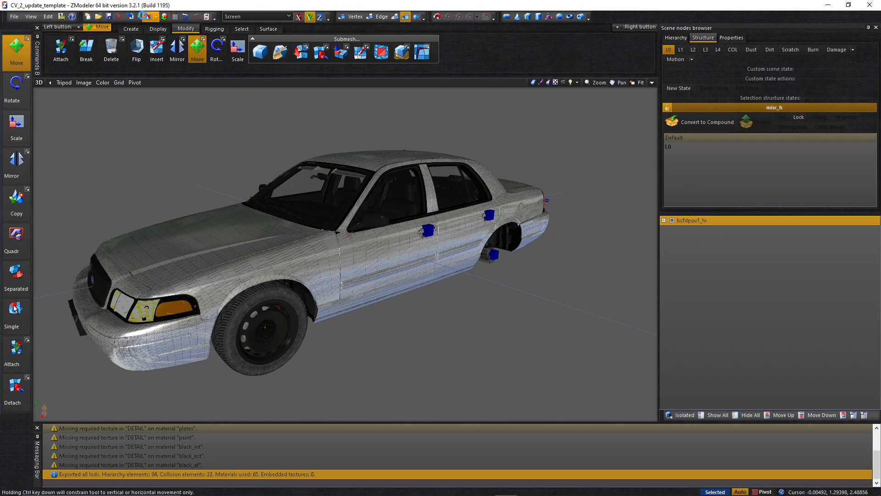
click(146, 17)
click(363, 206)
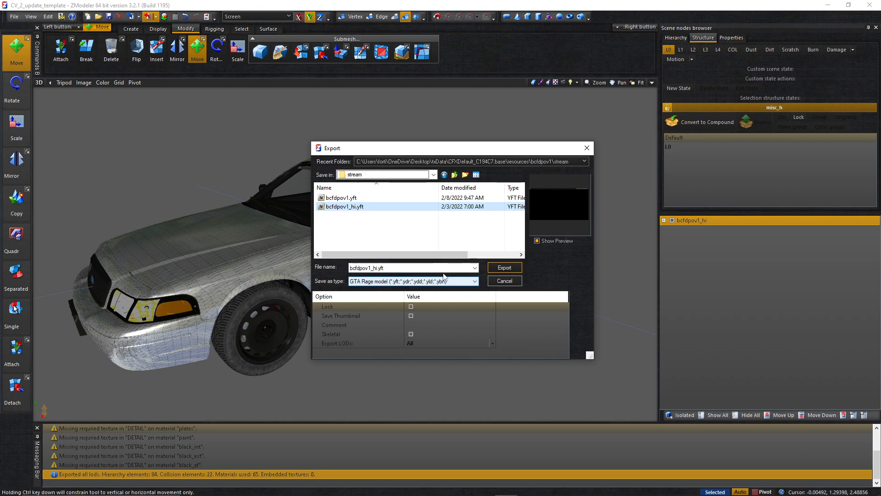
click(488, 268)
click(462, 253)
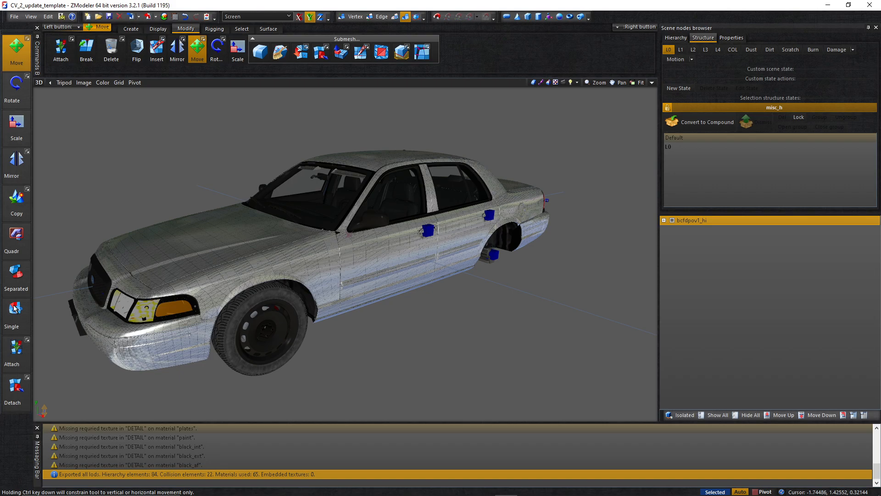
Move the red_emission.001 material near the top of the Material Browser list and accept the change
drag(521, 119, 258, 35)
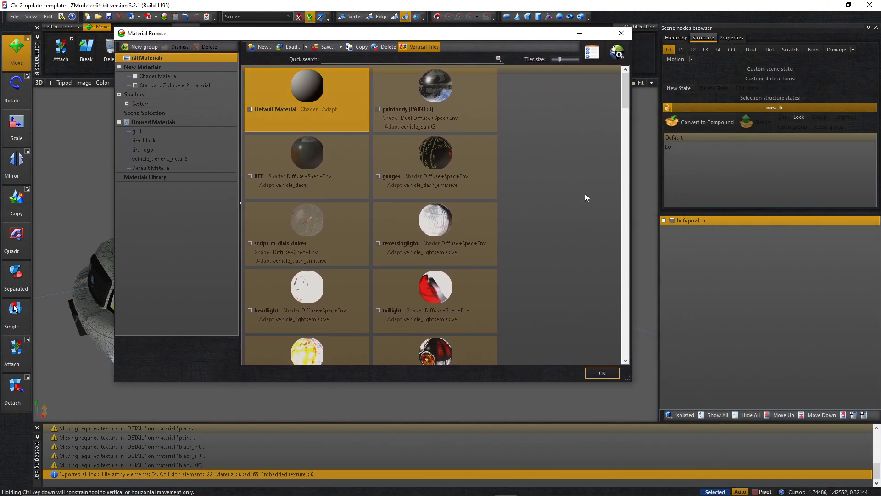
scroll(587, 197, down, 15)
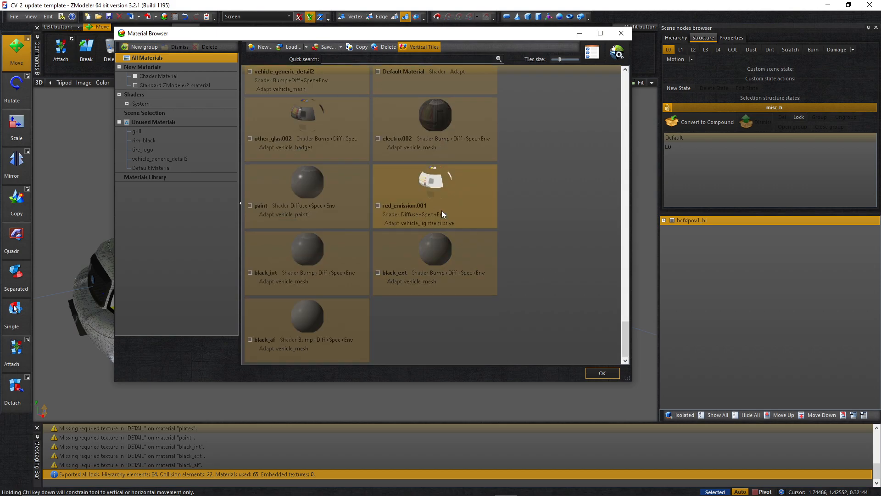
scroll(396, 232, up, 3)
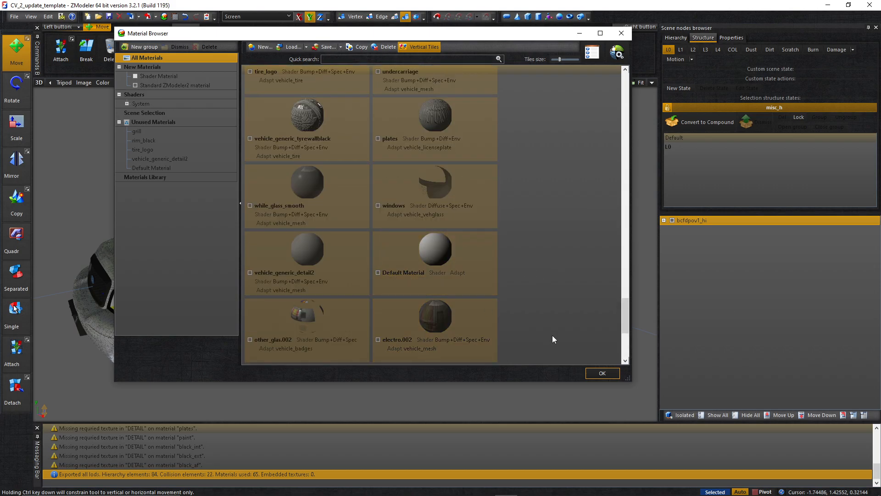
scroll(544, 330, down, 3)
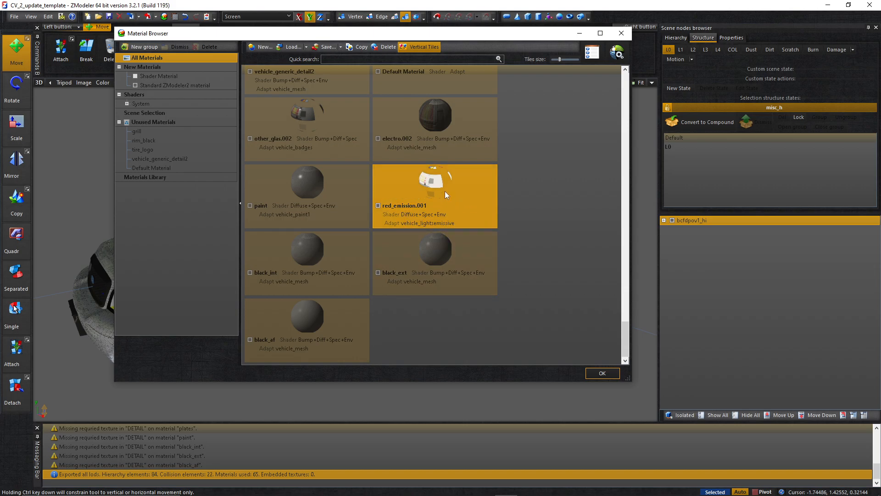
mouse_move(440, 183)
mouse_down()
mouse_move(513, 179)
mouse_move(470, 225)
mouse_move(381, 163)
mouse_move(383, 123)
mouse_move(370, 124)
mouse_up()
scroll(385, 111, down, 10)
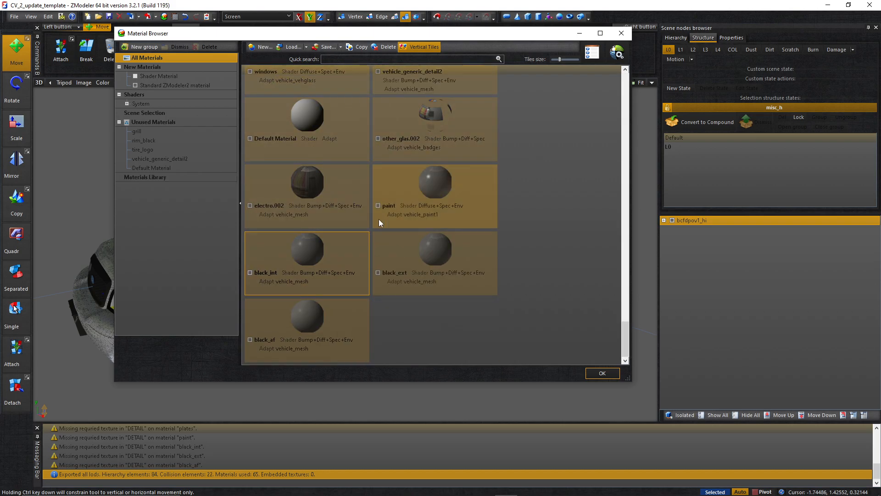
scroll(415, 283, up, 8)
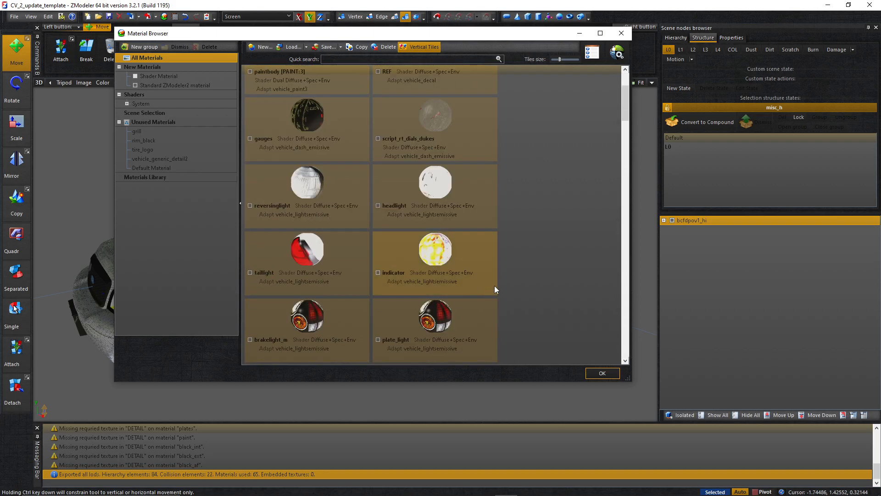
scroll(514, 312, down, 3)
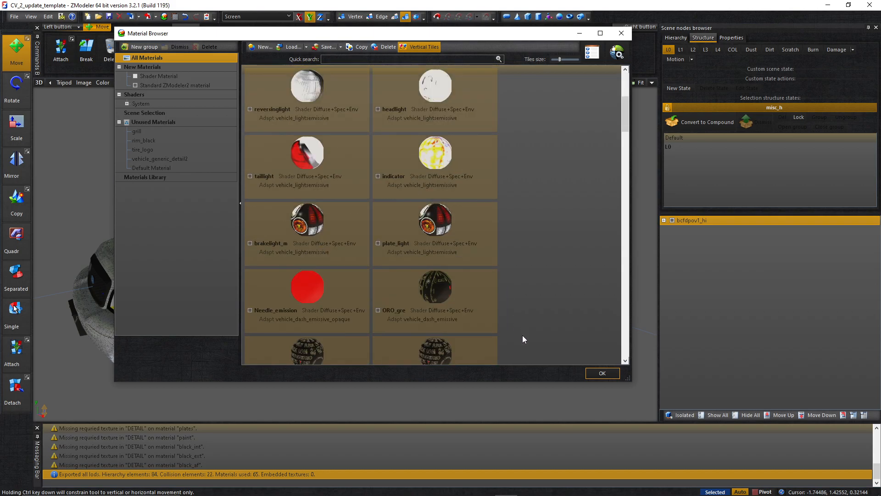
click(589, 375)
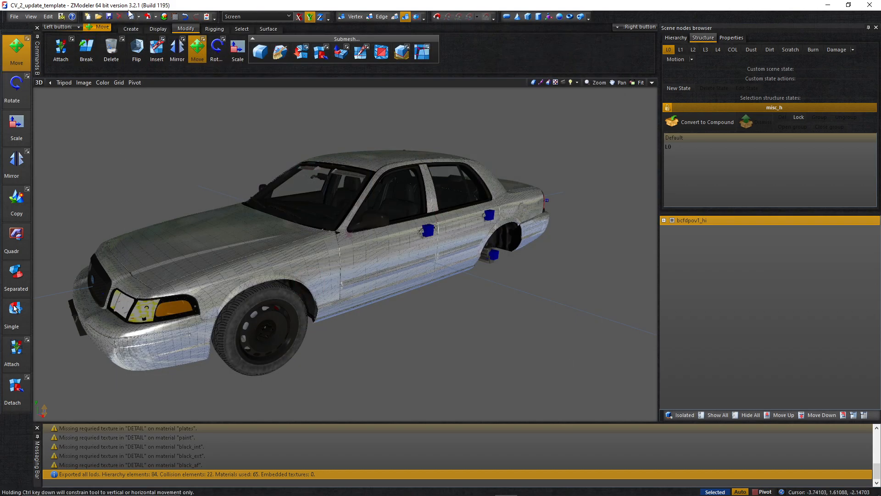
Export the reordered model again as bcfdpov1_hi.yft, replacing the existing file
click(148, 17)
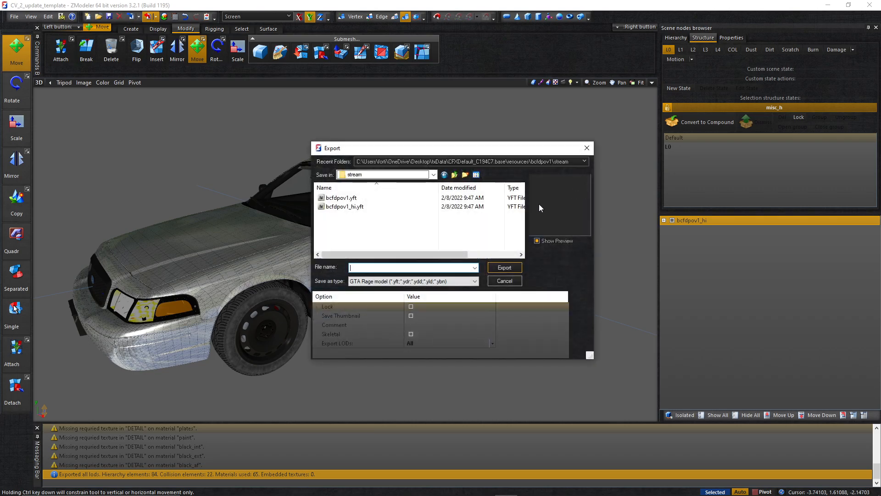
double_click(426, 207)
click(462, 253)
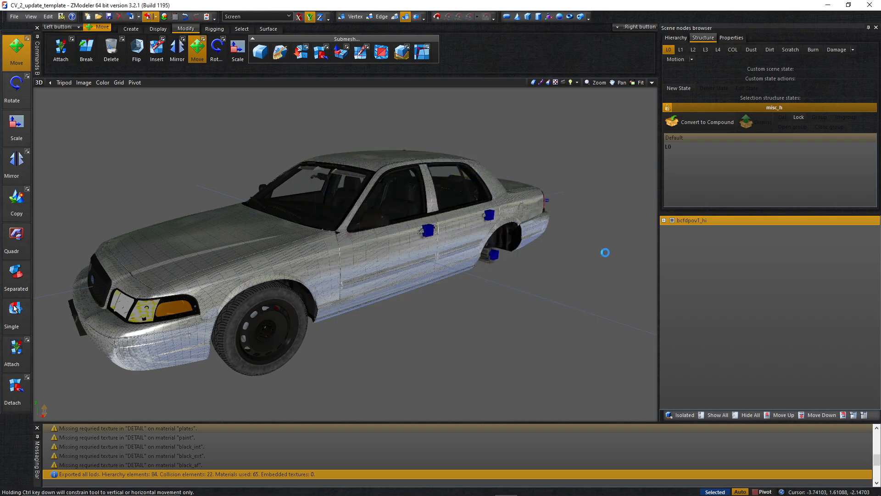
Rename the root node to bcfdpov1 and export the model over bcfdpov1.yft in the stream folder
double_click(718, 222)
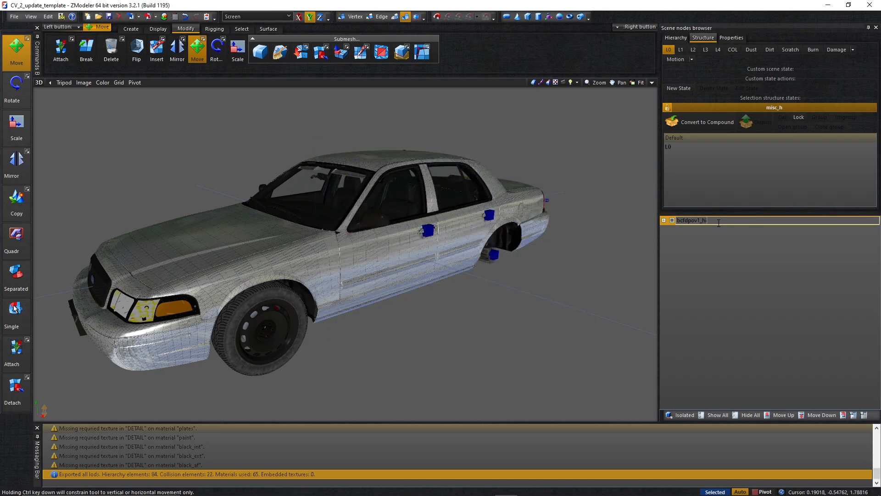
key(Return)
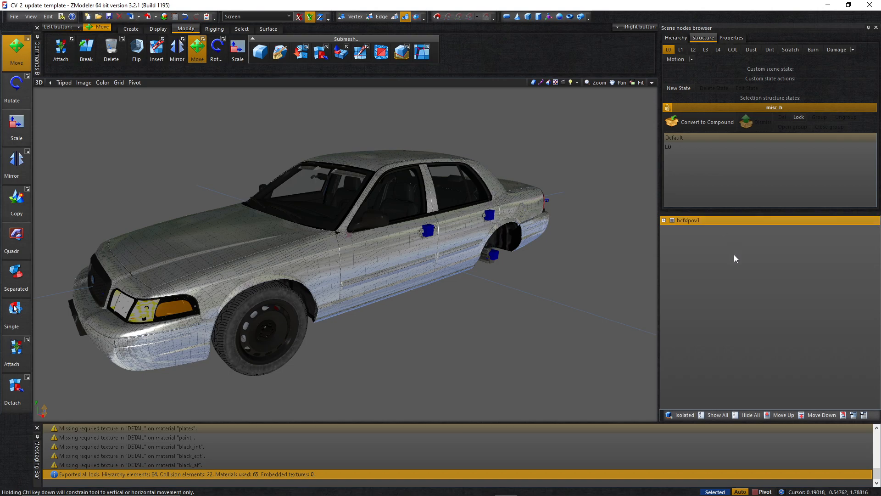
click(143, 20)
double_click(383, 198)
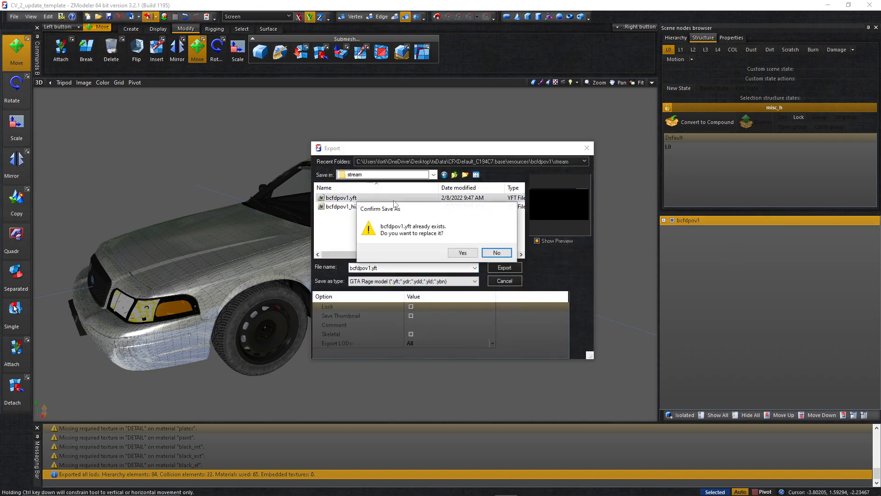
click(463, 253)
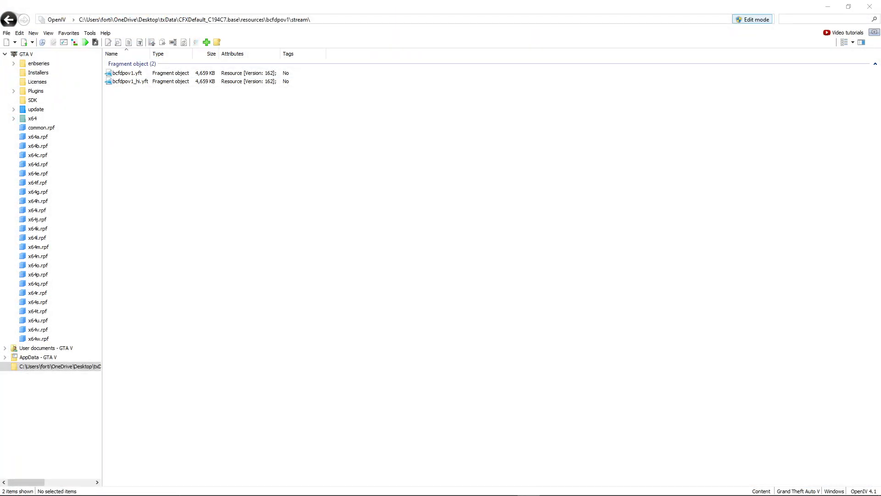
Switch to OpenIV and inspect bcfdpov1_hi.yft up close in the Model Viewer, closing the viewer when done
key(alt+Tab)
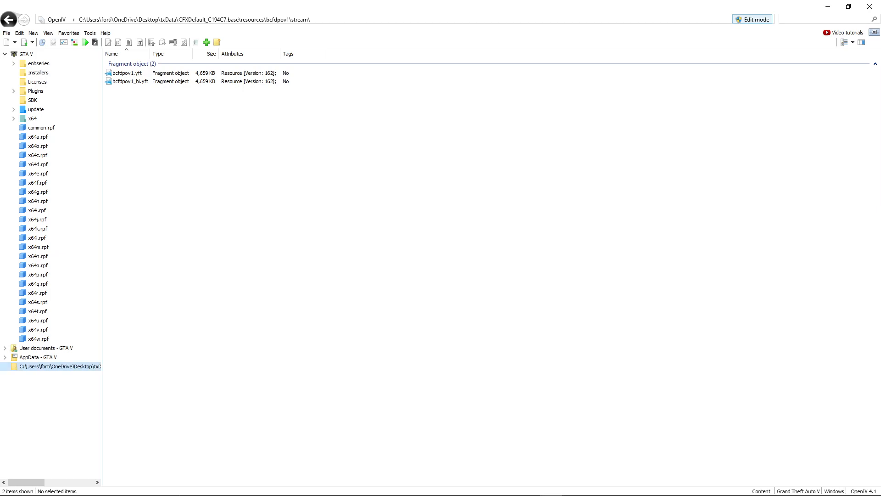
key(alt+Tab)
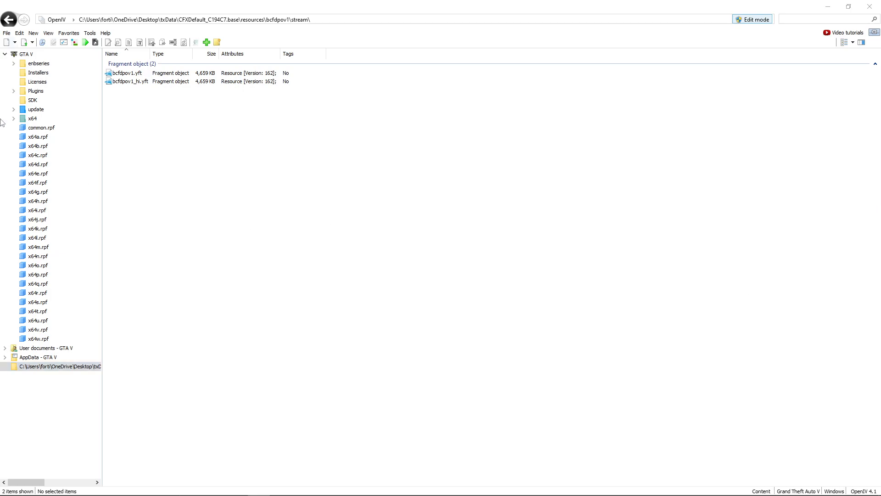
double_click(127, 81)
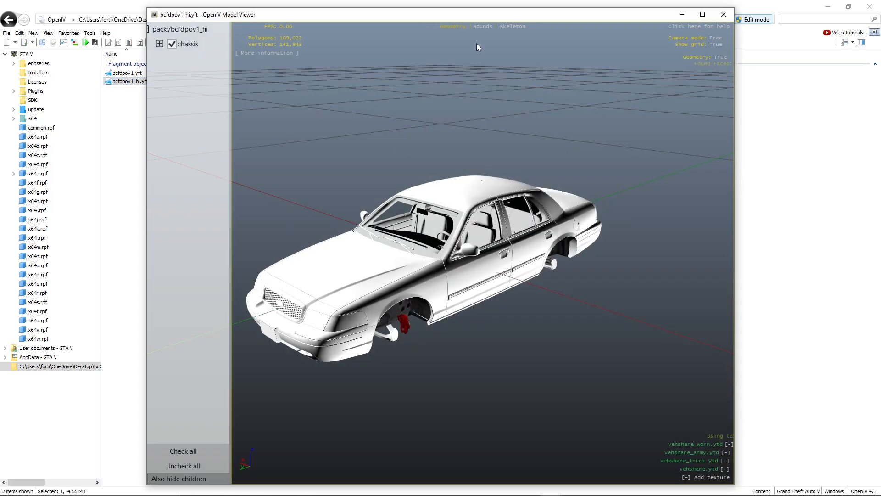
drag(480, 168, 486, 68)
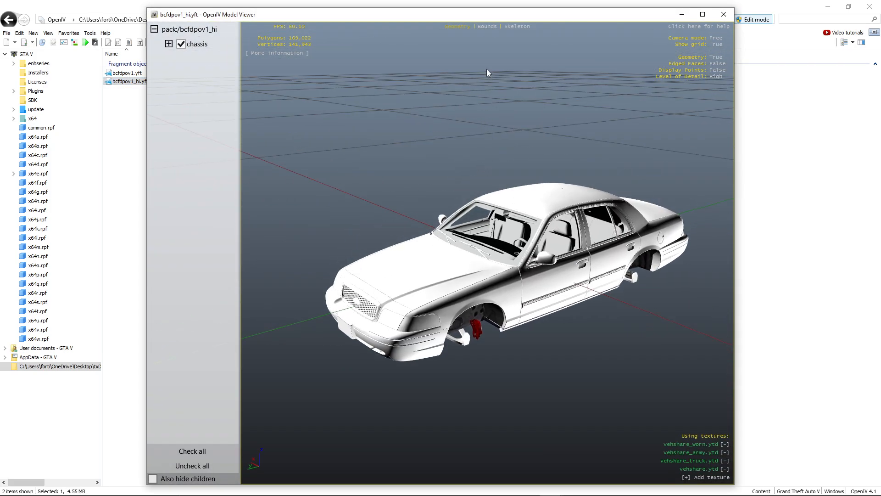
double_click(500, 18)
drag(680, 207, 690, 172)
scroll(690, 172, up, 3)
drag(643, 224, 403, 340)
scroll(640, 189, up, 3)
scroll(463, 229, up, 3)
scroll(463, 229, up, 3)
scroll(423, 247, up, 2)
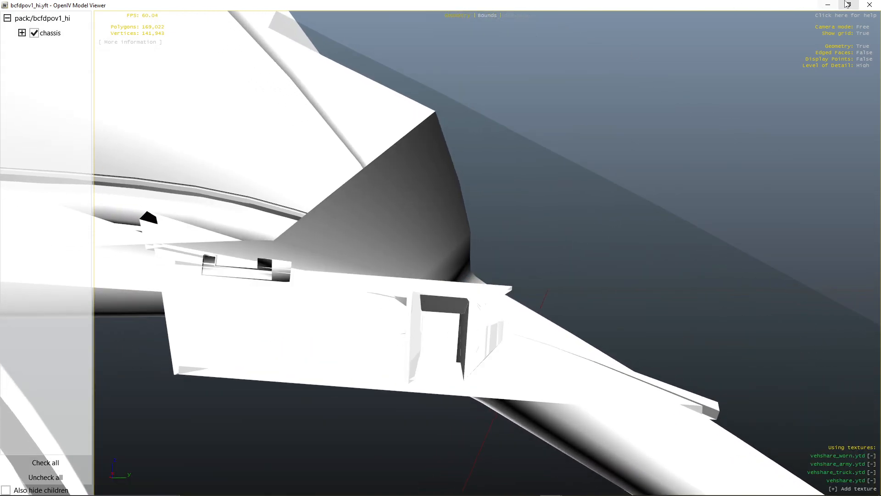
click(869, 5)
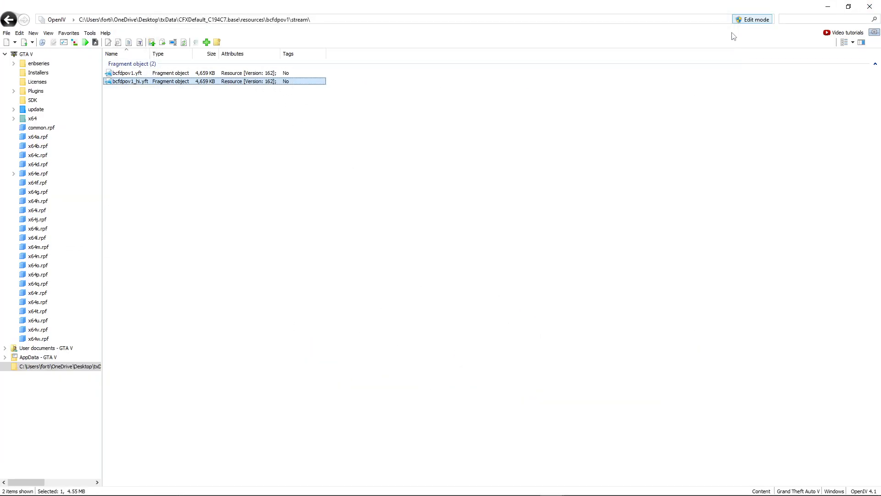
Make sure edit mode is enabled and create a new texture dictionary named bcfdpov1 in the stream folder
click(751, 20)
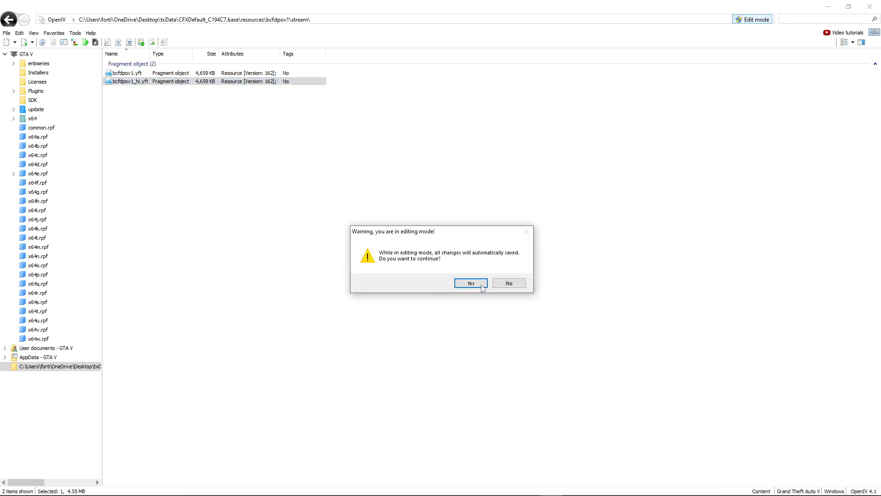
click(481, 287)
right_click(251, 182)
mouse_move(309, 245)
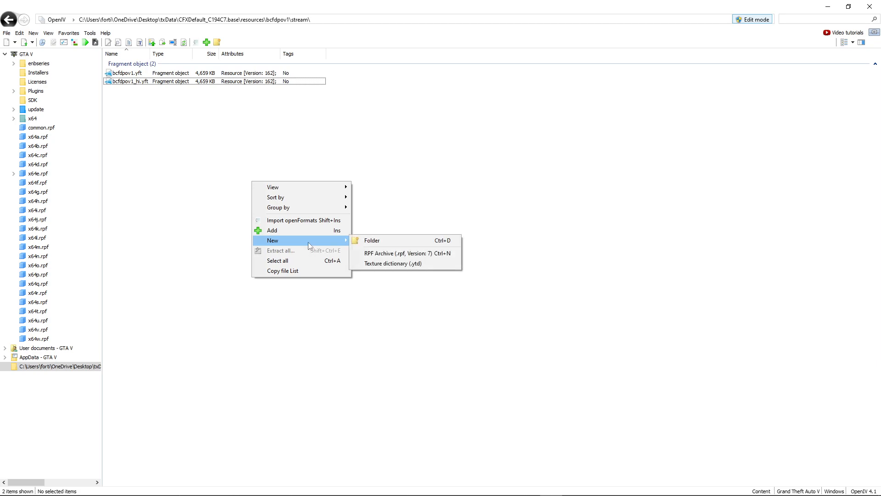
click(393, 263)
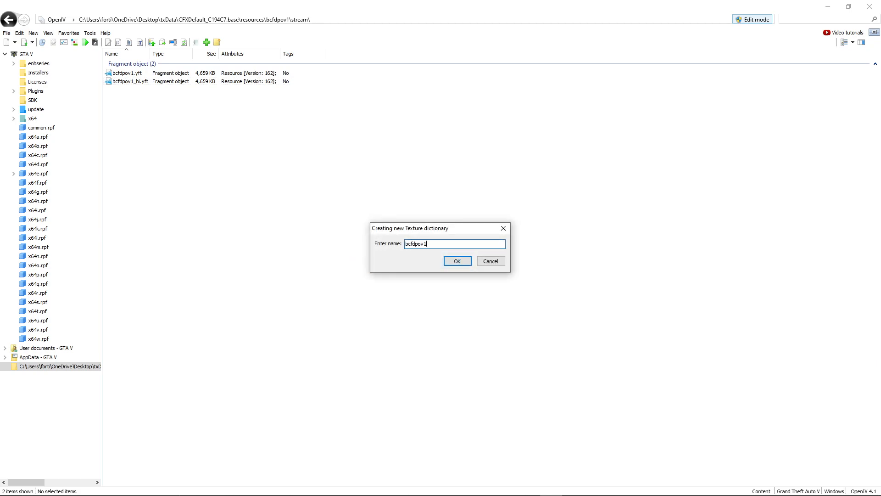
key(Return)
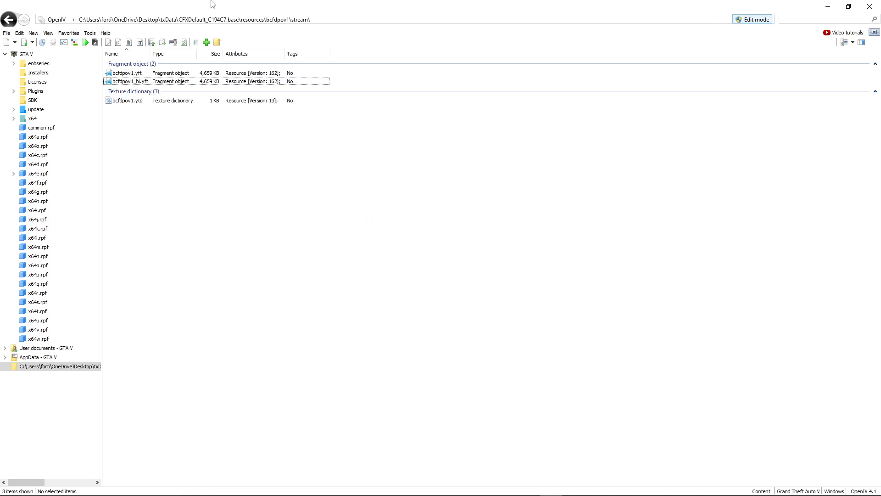
Open bcfdpov1.ytd and import all textures from the Textures folder of Patreon_CVPI_v2.0 inside CVPI POV
double_click(189, 101)
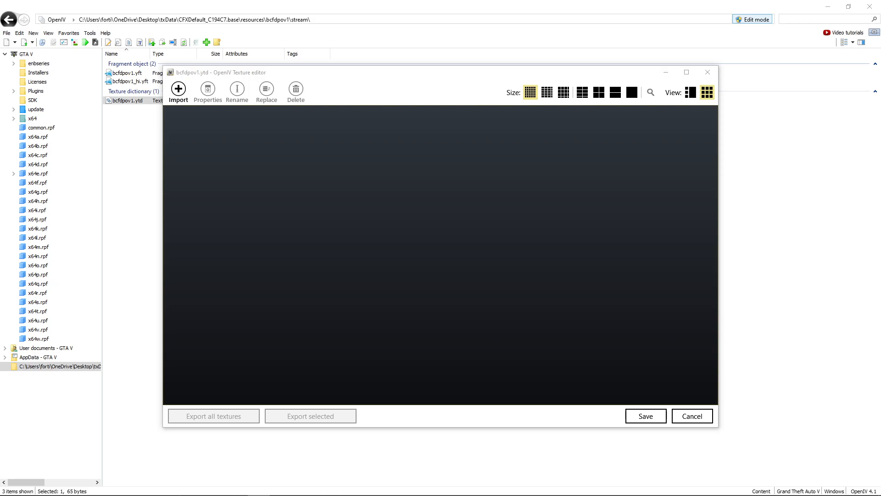
drag(880, 154, 352, 202)
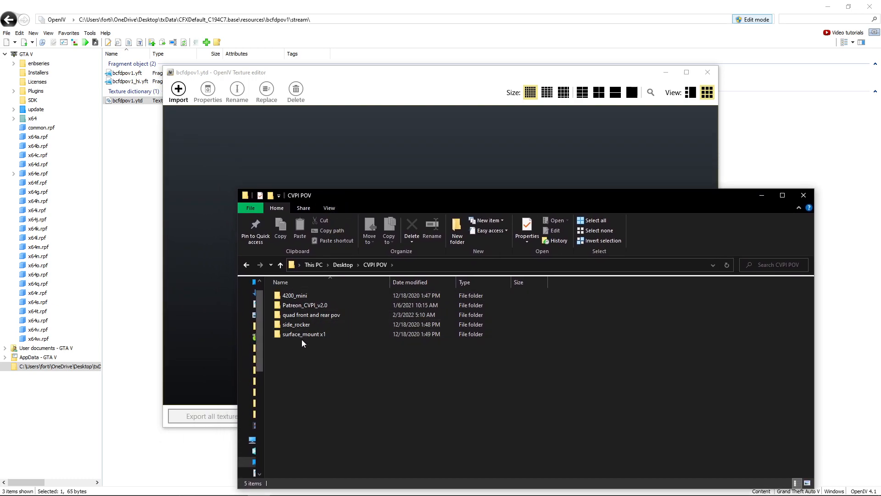
click(307, 305)
double_click(307, 305)
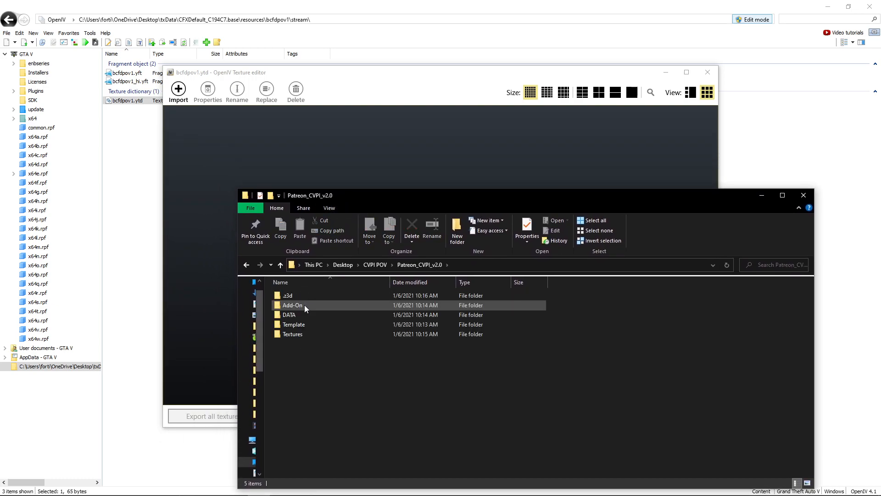
click(294, 334)
double_click(294, 332)
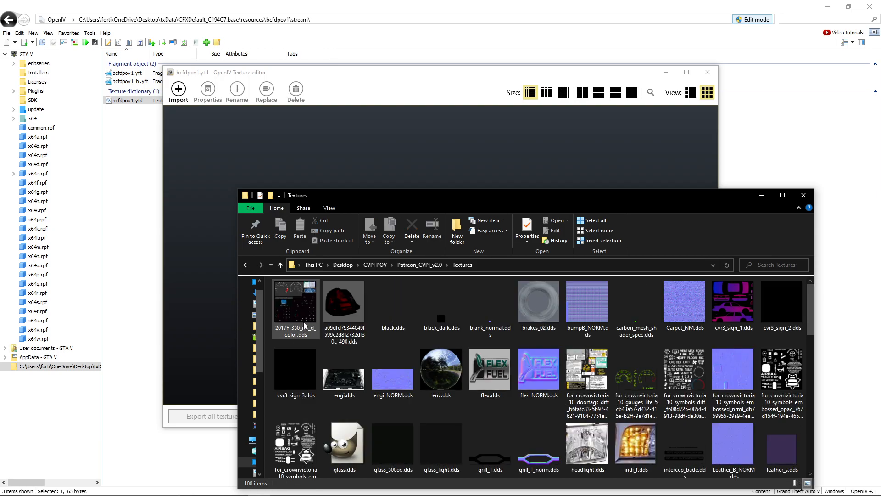
click(304, 321)
key(ctrl+a)
drag(311, 321, 404, 166)
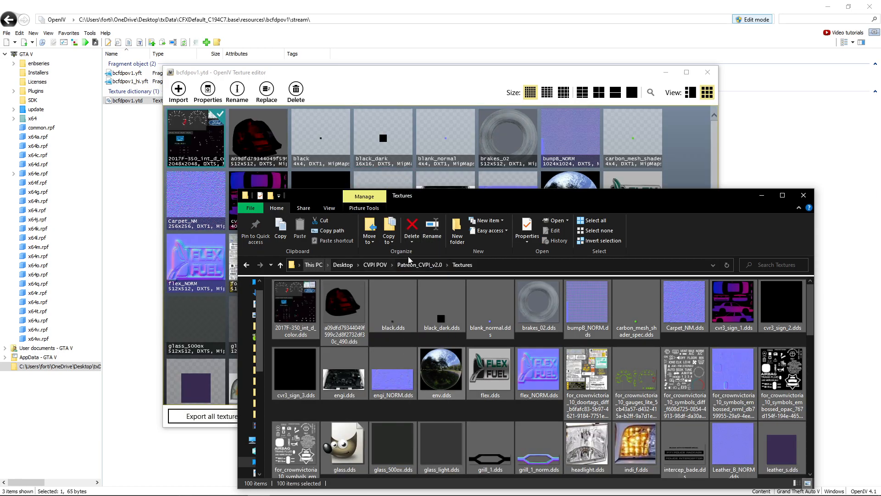
Import all textures from the quad front and rear pov textures folder into bcfdpov1.ytd, using the Automatically compression format
click(420, 264)
click(375, 265)
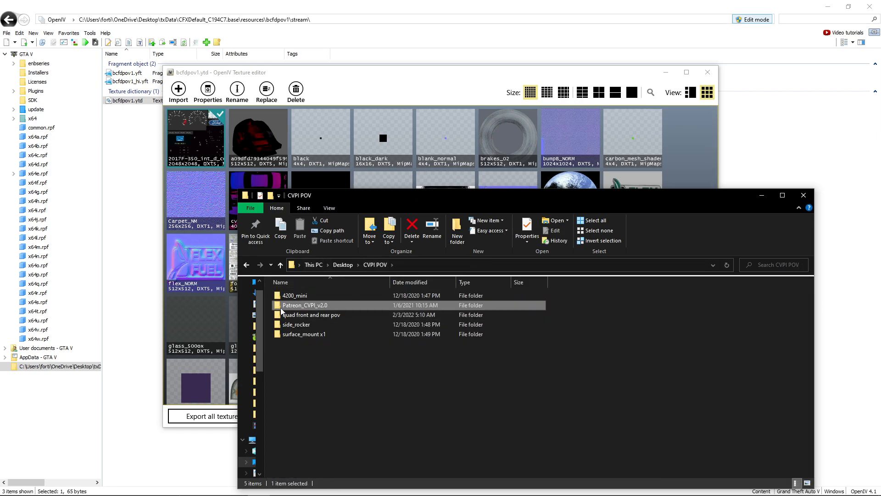
double_click(290, 315)
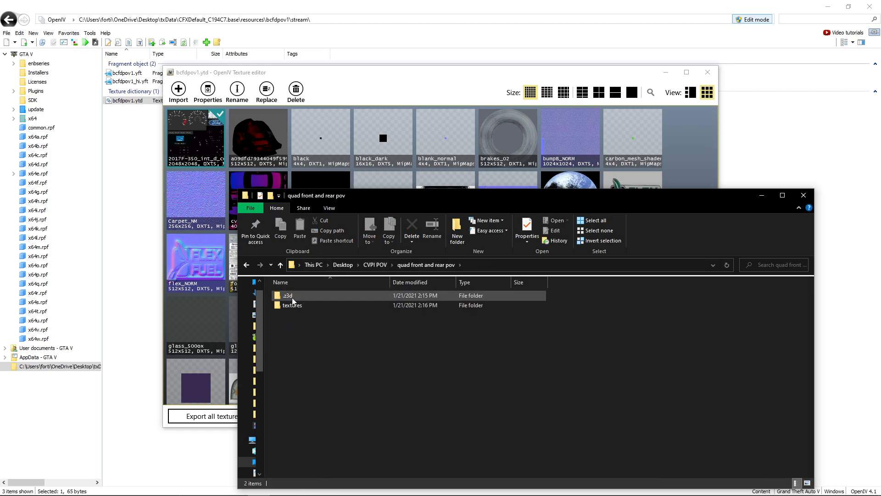
double_click(292, 305)
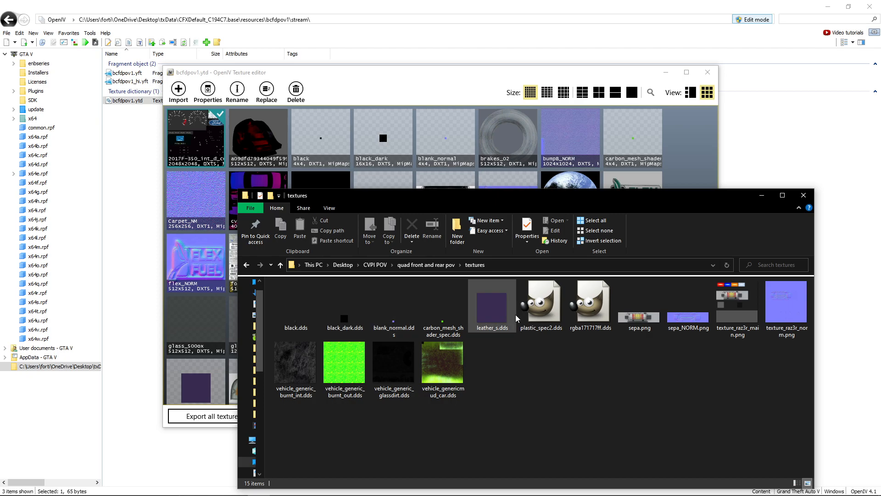
click(593, 221)
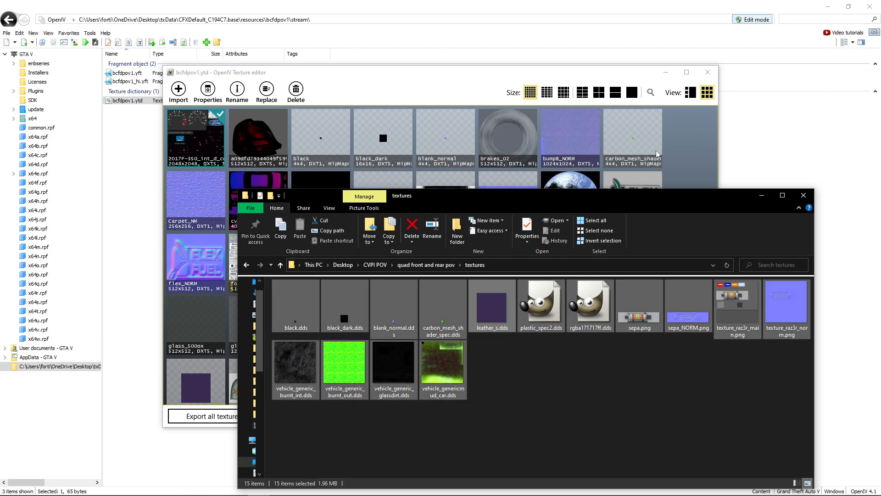
drag(658, 156, 658, 157)
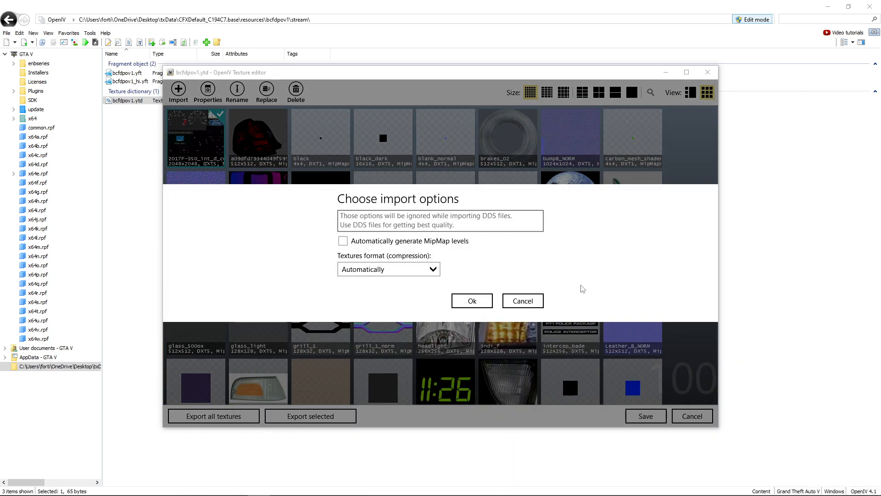
click(469, 305)
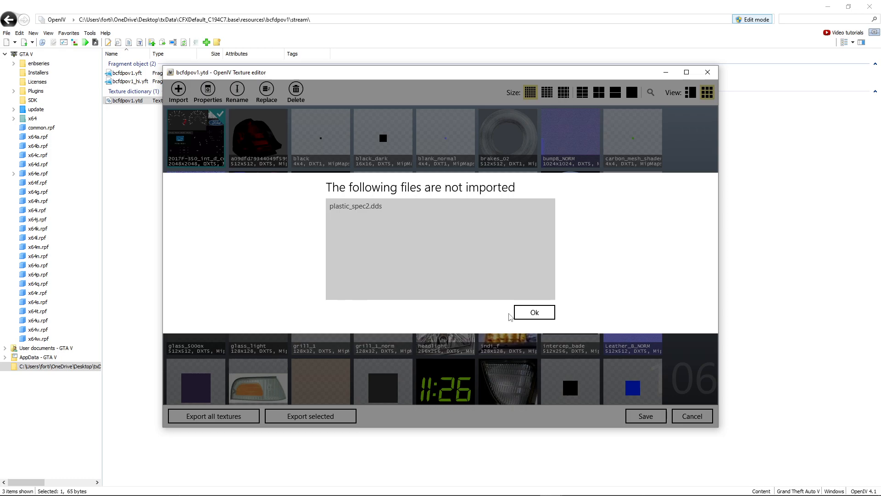
click(518, 313)
Look through the textures in bcfdpov1.ytd, checking for plastic_spec2 and examining cvr3_sign_1, cvr3_sign_2 and cvr3_sign_3
scroll(512, 327, down, 10)
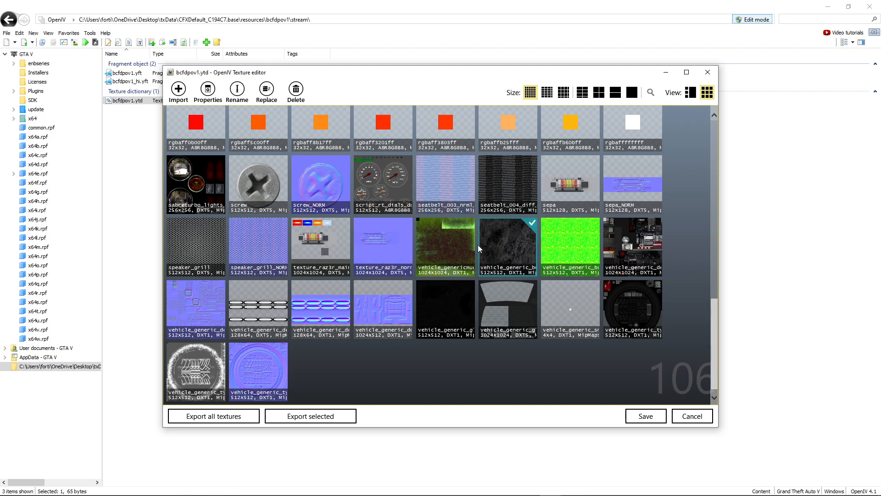
click(508, 308)
scroll(412, 294, up, 8)
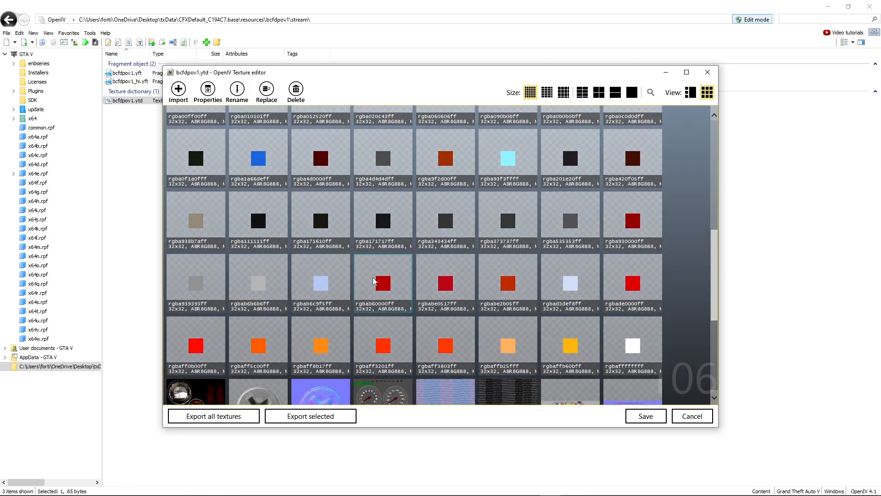
scroll(427, 322, up, 5)
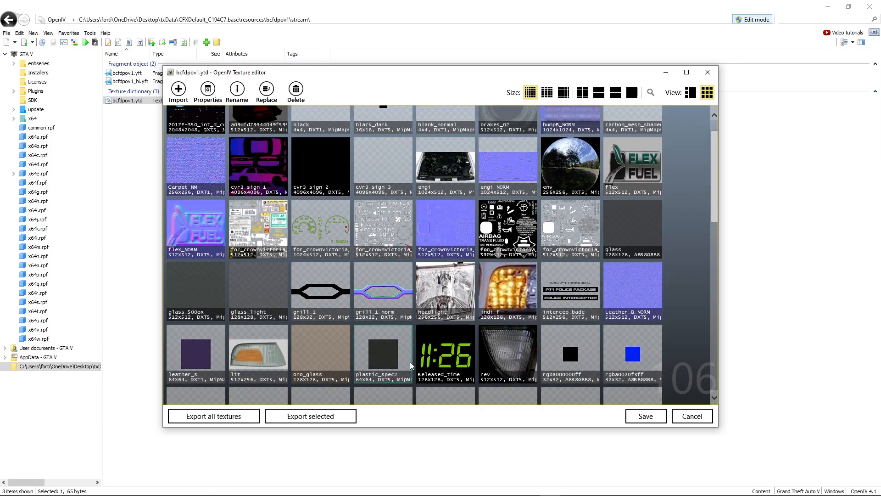
click(411, 364)
scroll(404, 321, up, 1)
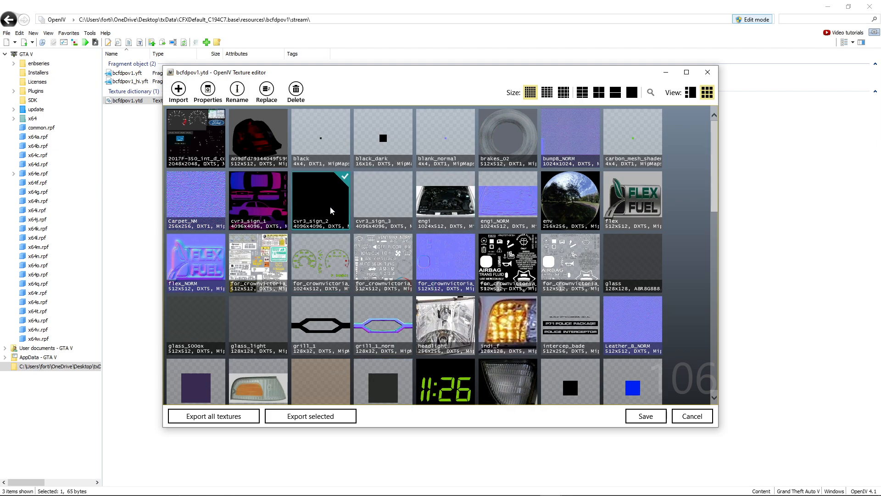
click(277, 198)
click(363, 208)
click(324, 209)
click(374, 224)
click(328, 222)
click(272, 201)
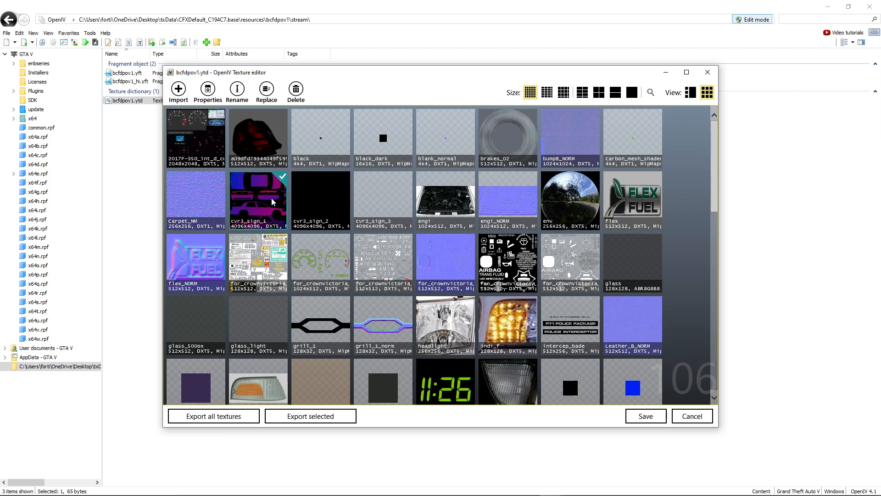
click(378, 211)
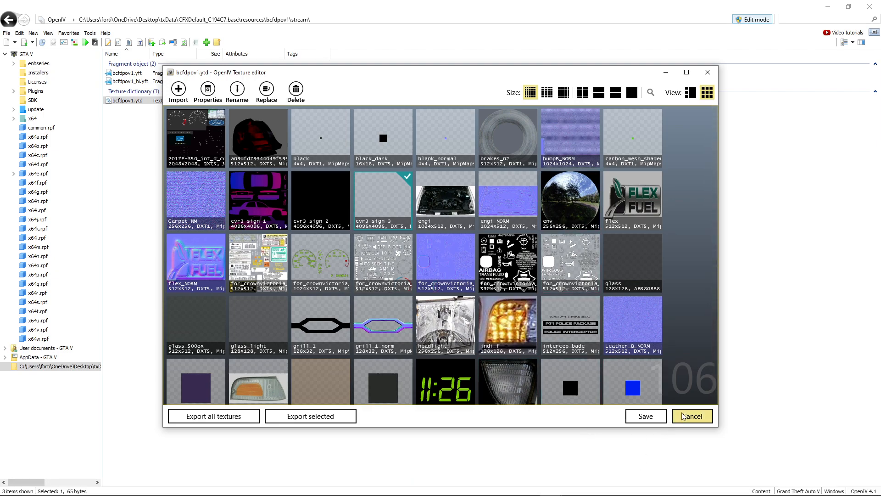
Save the bcfdpov1.ytd texture dictionary and leave the texture editor
click(659, 416)
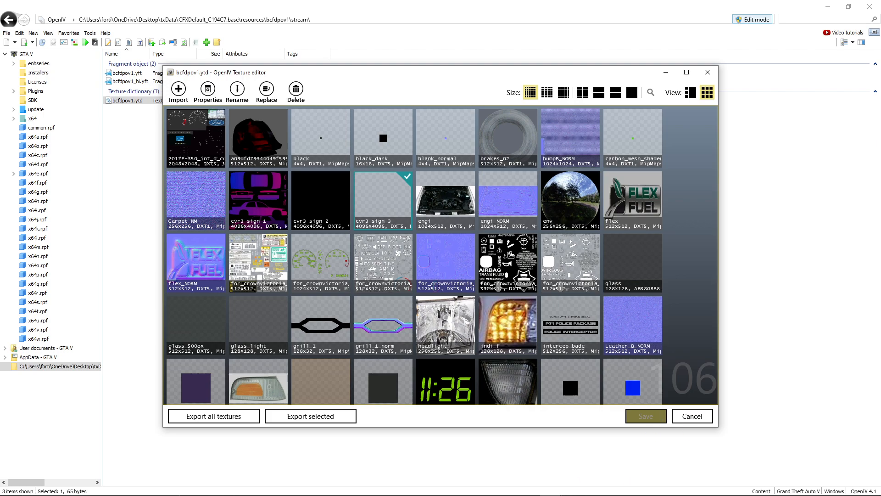
key(Escape)
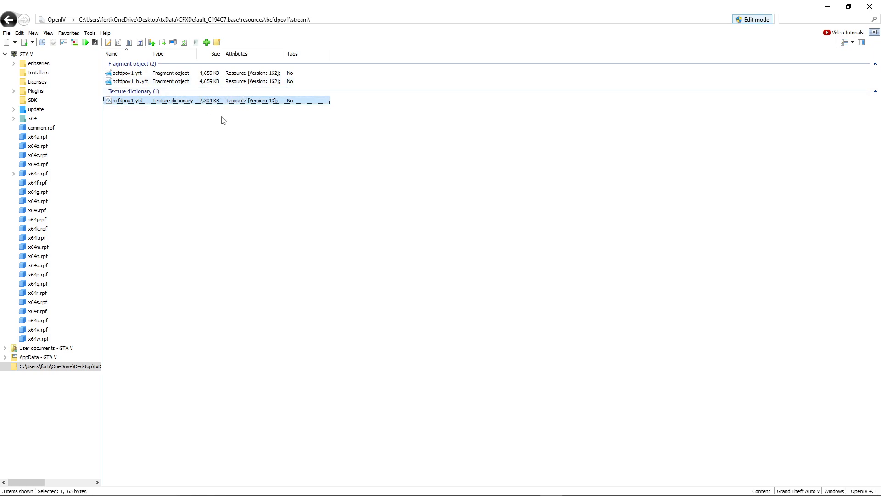
Open bcfdpov1_hi.yft in the model viewer and examine the textures of the light bars behind the windshield up close
double_click(206, 81)
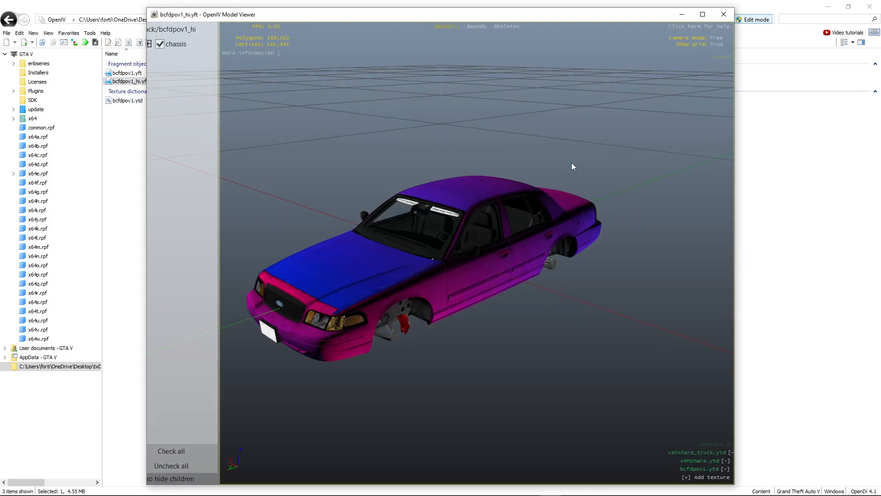
double_click(645, 19)
scroll(434, 186, up, 6)
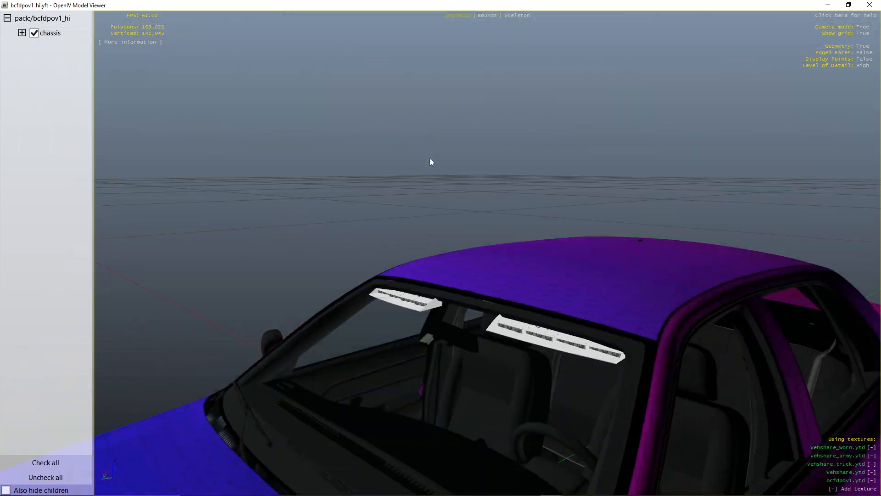
scroll(431, 161, up, 8)
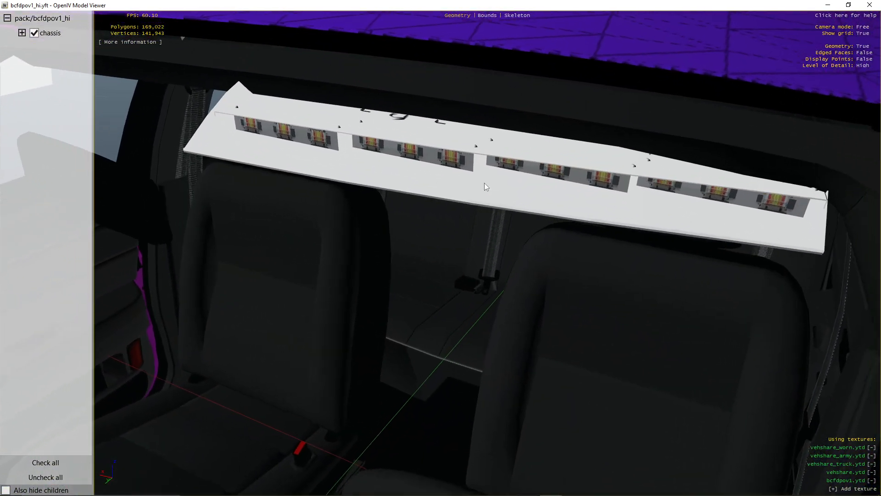
scroll(484, 183, up, 4)
drag(465, 178, 455, 149)
drag(464, 188, 391, 201)
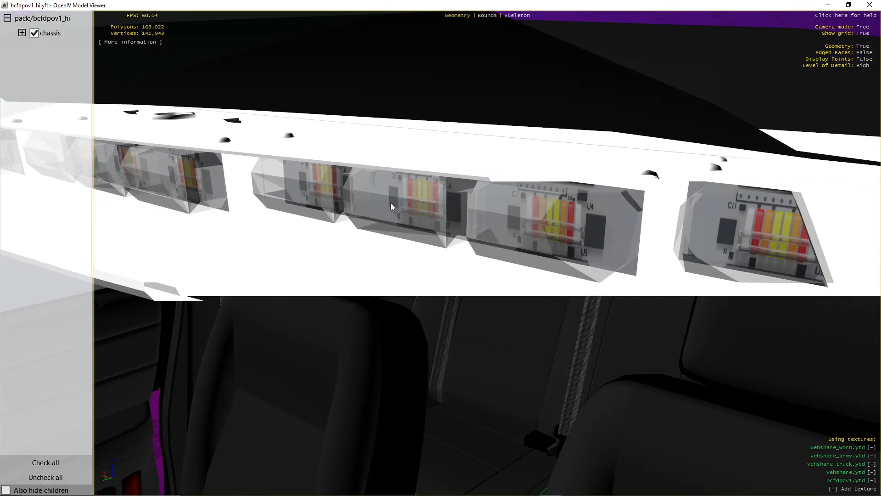
drag(565, 239, 432, 199)
drag(497, 196, 167, 336)
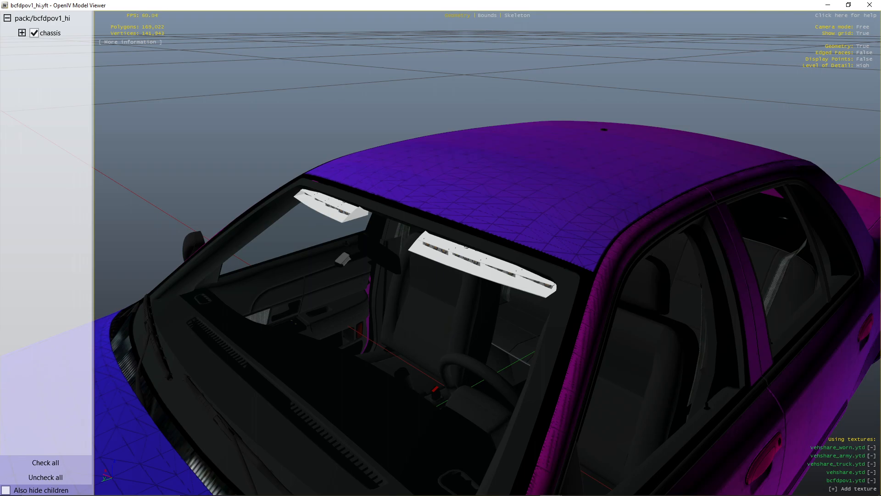
Switch to ZModeler and locate black_int and black_ext in the Material Browser, keeping the car's interior light bars in view
key(alt+Tab)
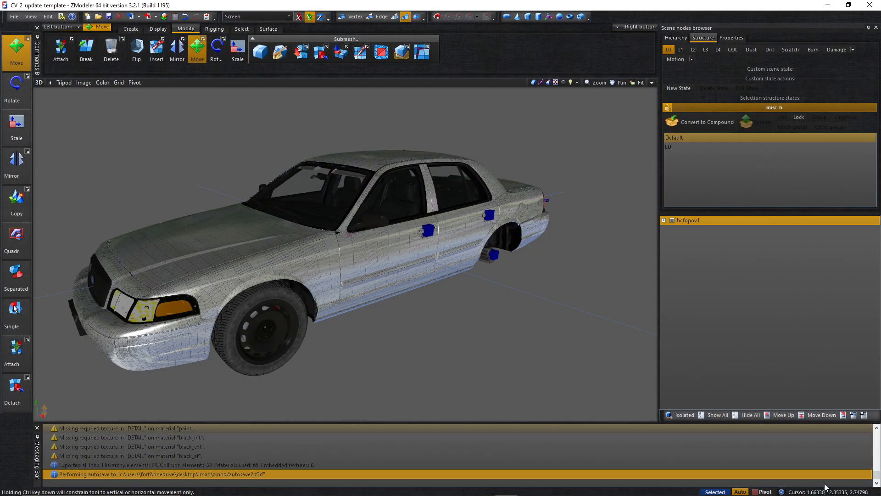
click(165, 17)
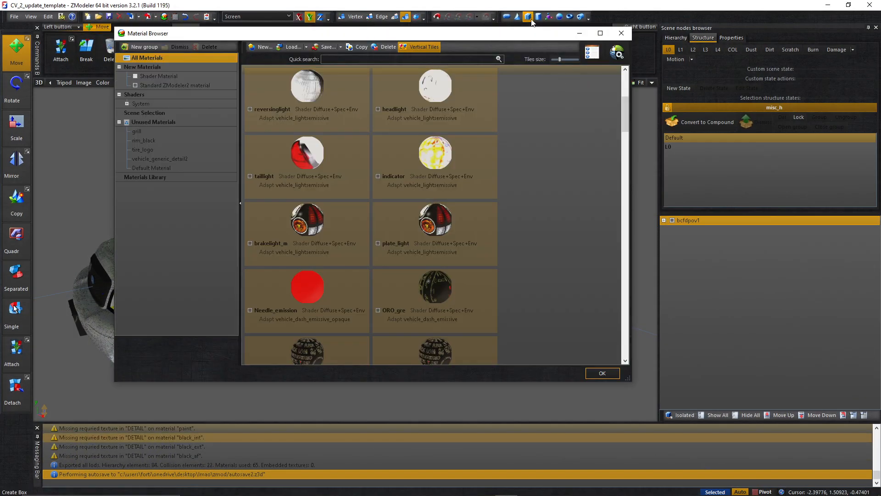
mouse_move(517, 39)
mouse_down()
mouse_move(733, 49)
mouse_move(662, 209)
mouse_up()
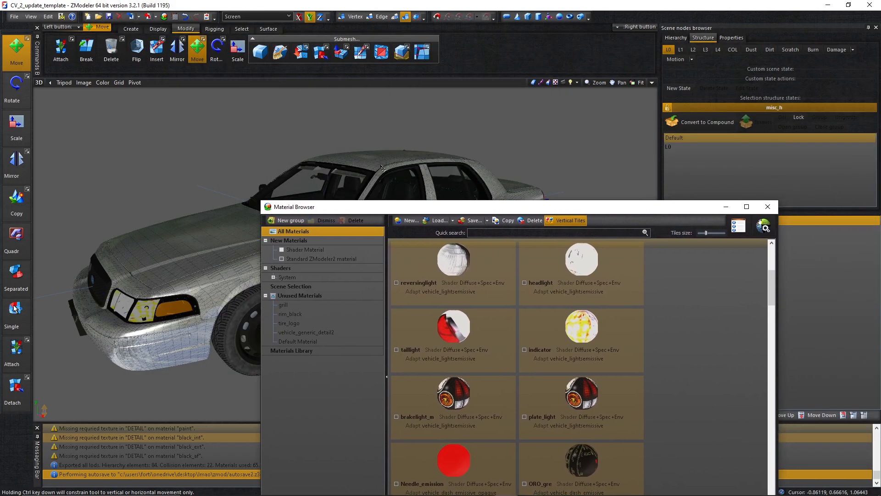
scroll(668, 324, down, 10)
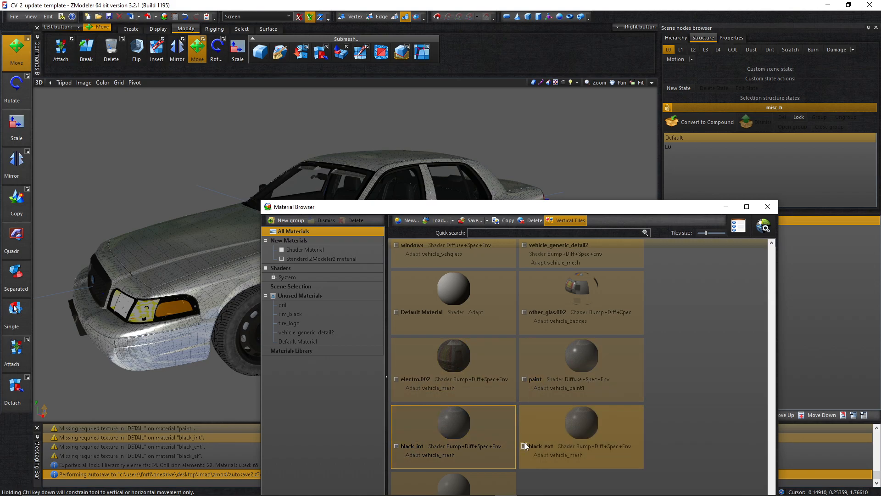
scroll(294, 169, up, 6)
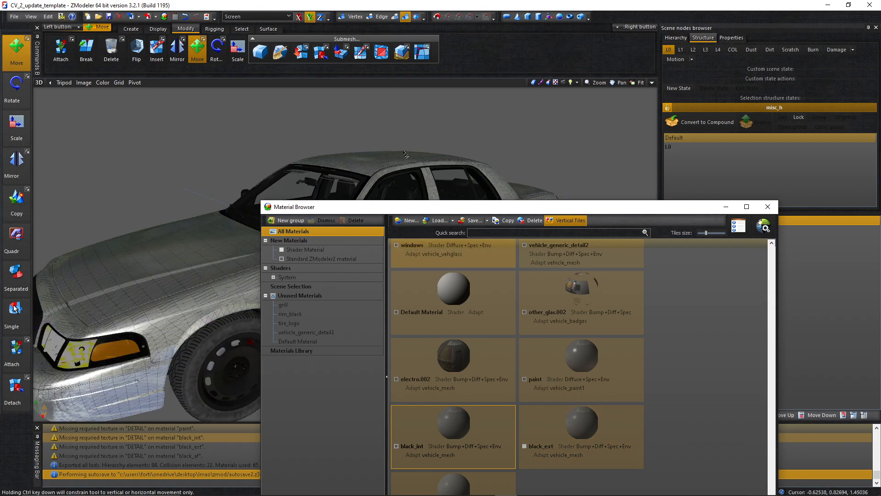
scroll(295, 171, up, 8)
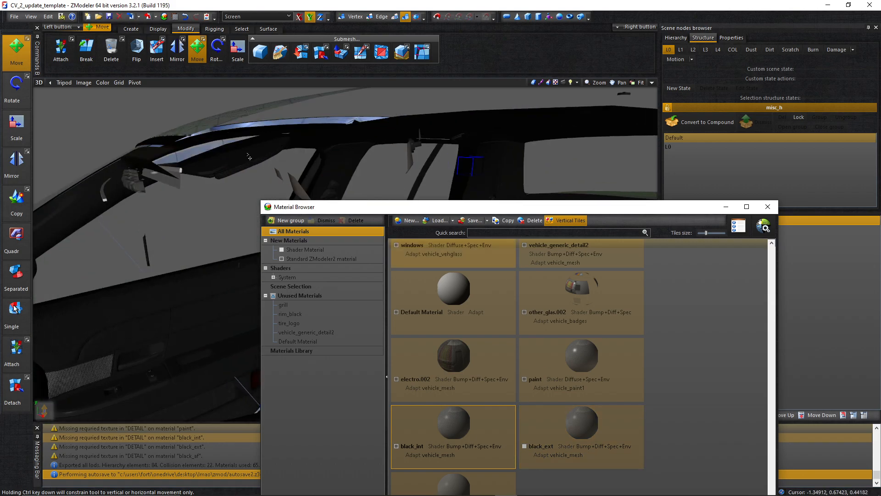
scroll(229, 145, down, 6)
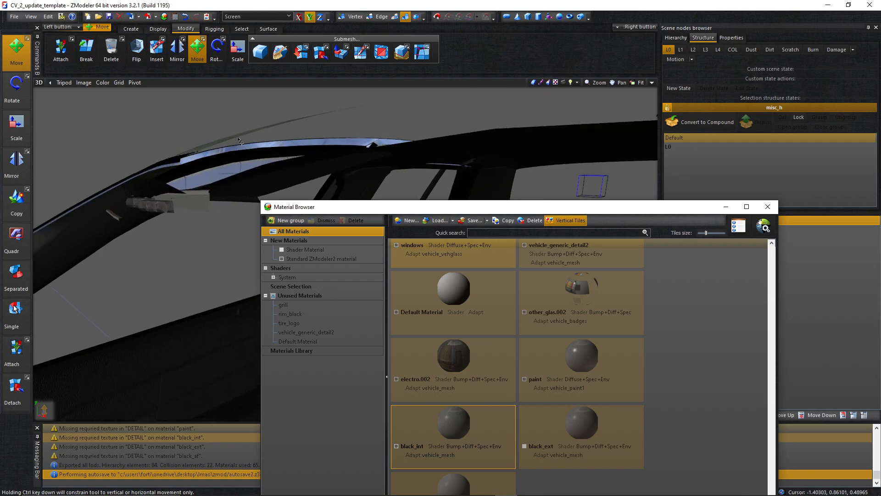
drag(426, 205, 585, 26)
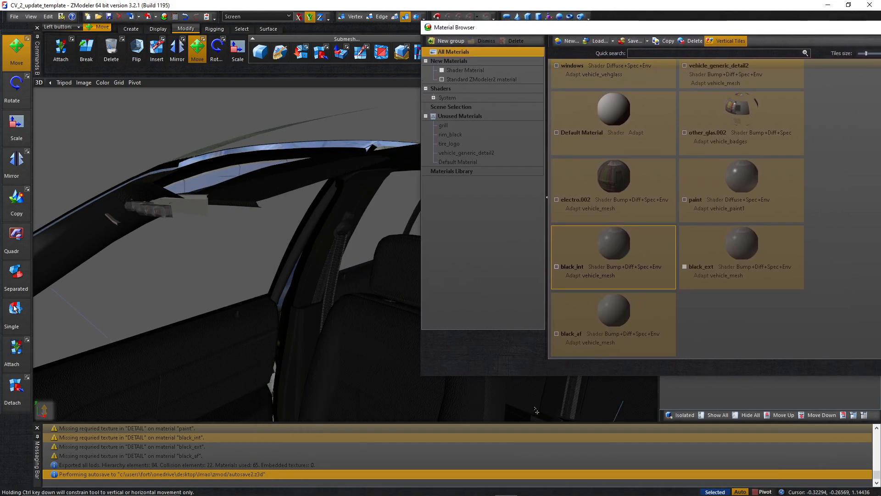
Toggle the visibility of the black_int and paint materials to check which interior parts use them
click(555, 266)
middle_drag(170, 181, 171, 182)
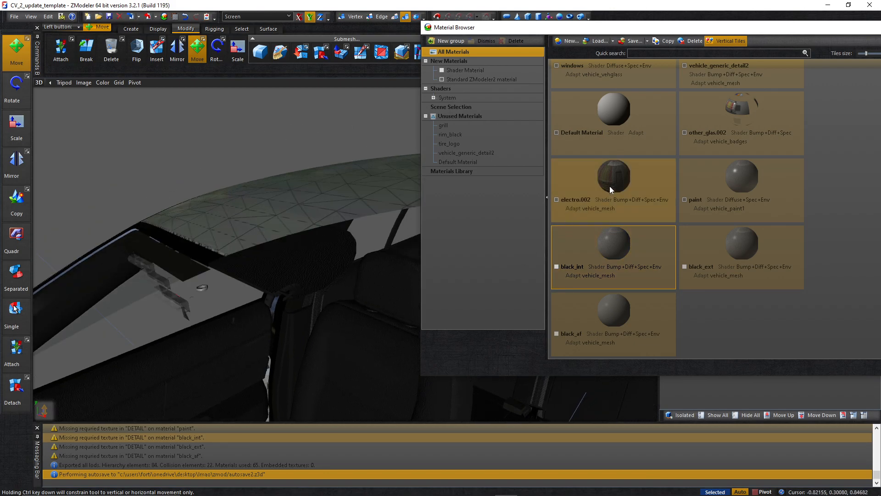
click(683, 201)
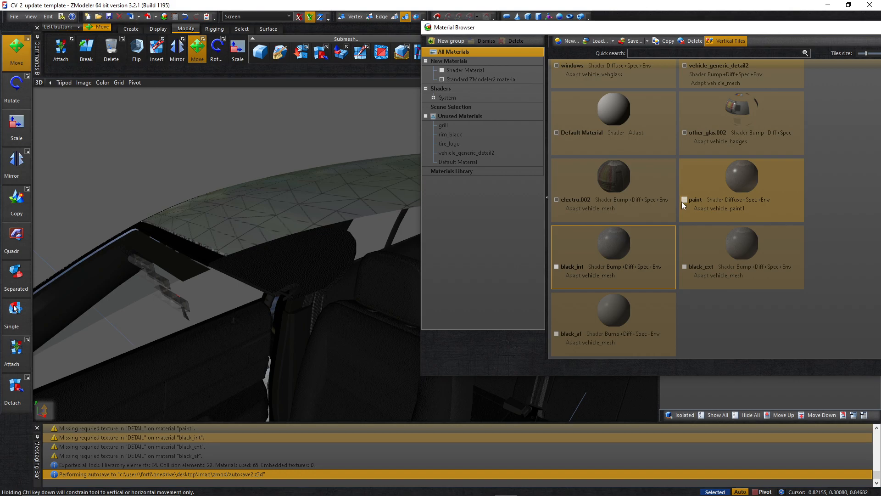
click(683, 201)
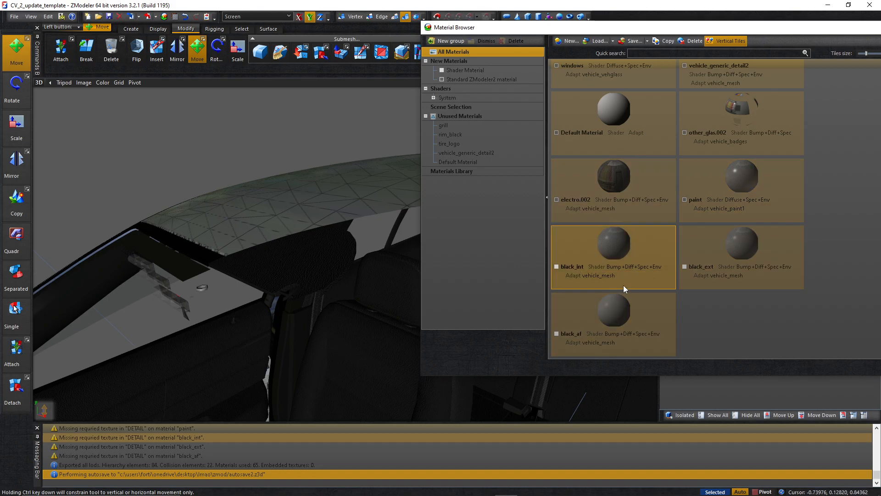
Assign black_dark.dds as the DETAIL texture map of the black_int material
click(624, 246)
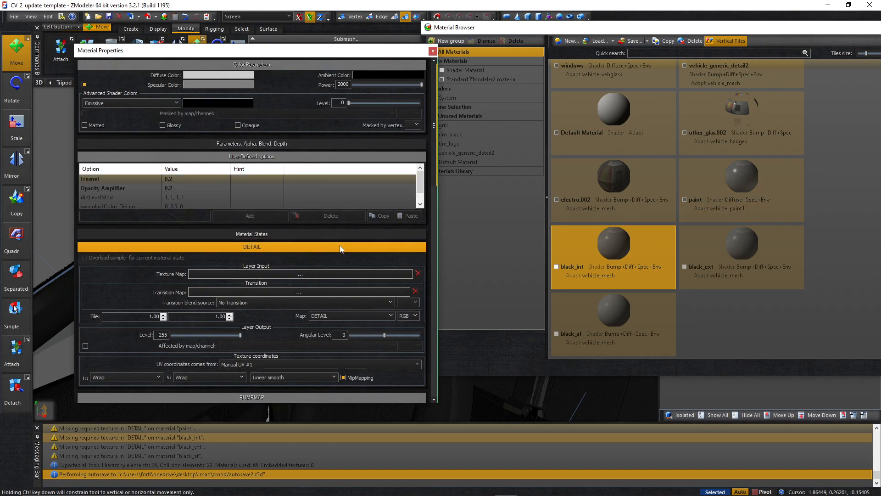
drag(434, 174, 410, 168)
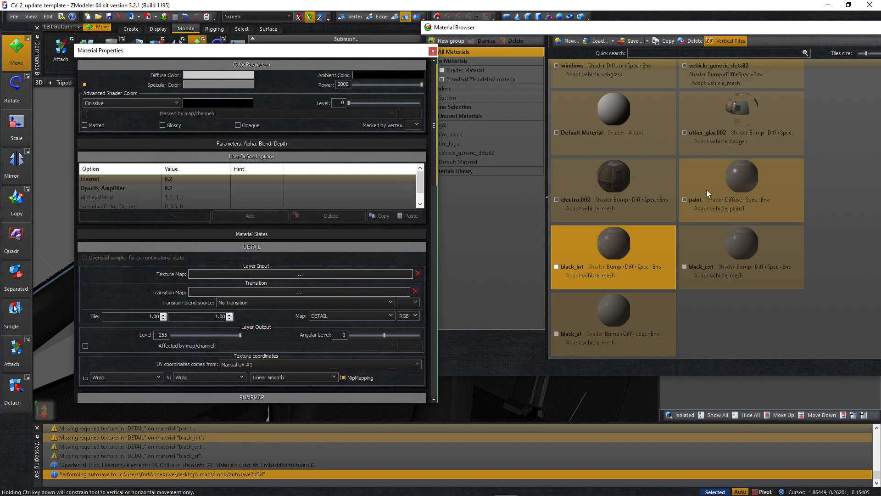
click(318, 273)
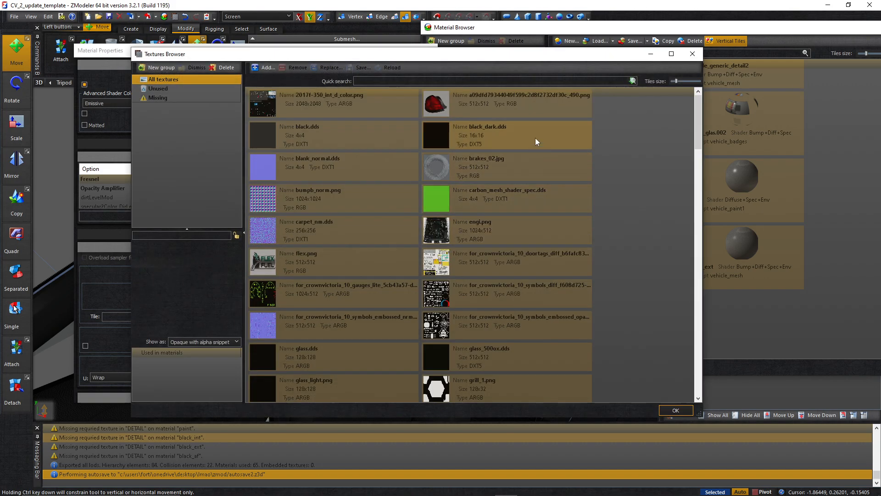
click(536, 135)
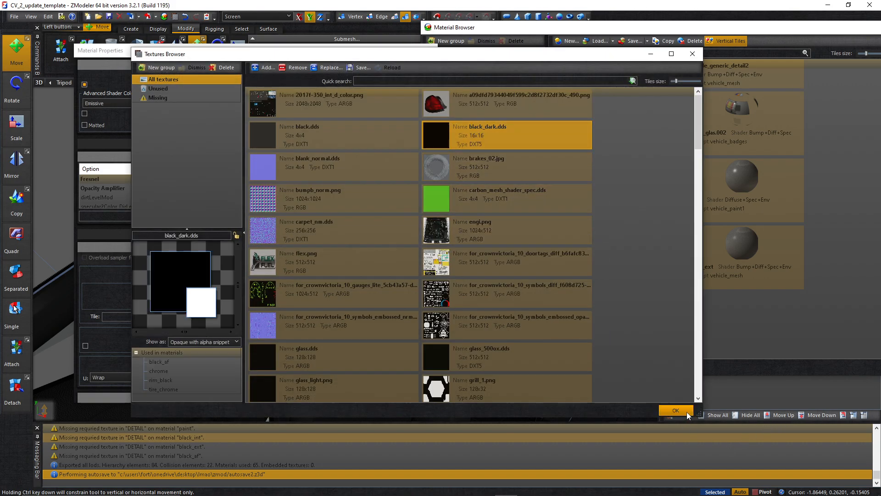
click(675, 410)
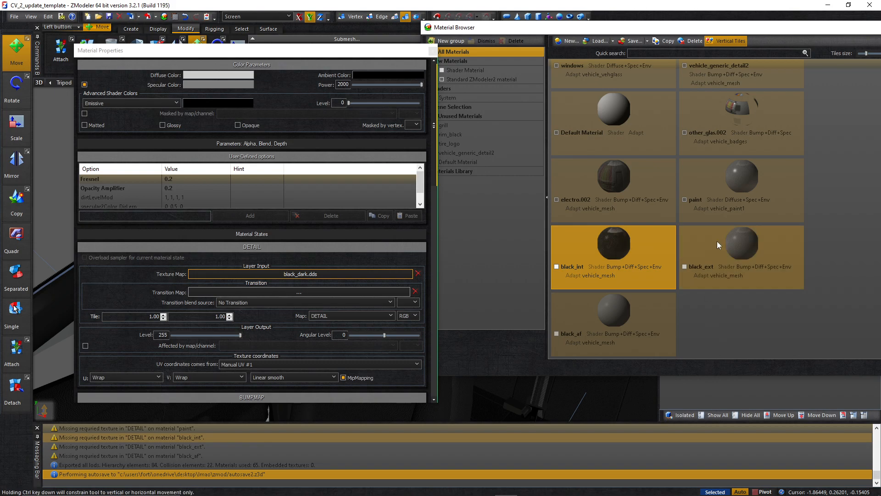
Assign black_dark.dds as the DETAIL texture map of the black_ext material
click(727, 279)
click(372, 274)
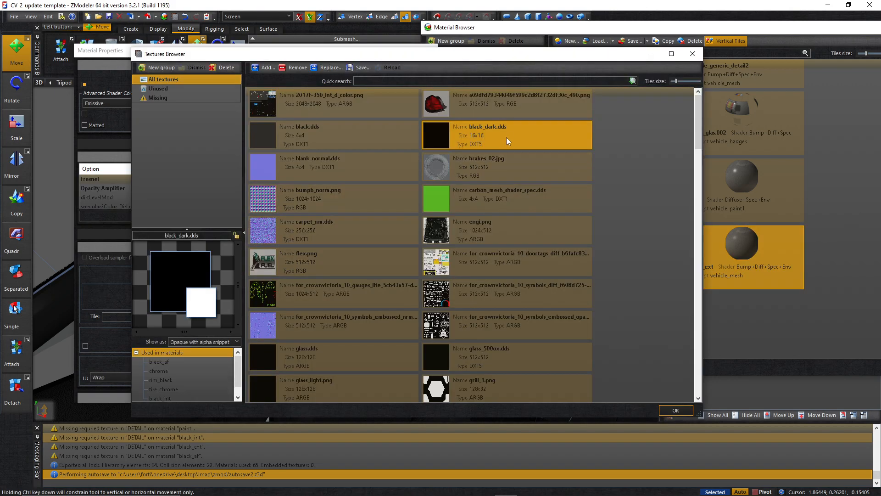
double_click(507, 136)
Assign black_dark.dds as the DETAIL texture map of the black_af material
click(635, 312)
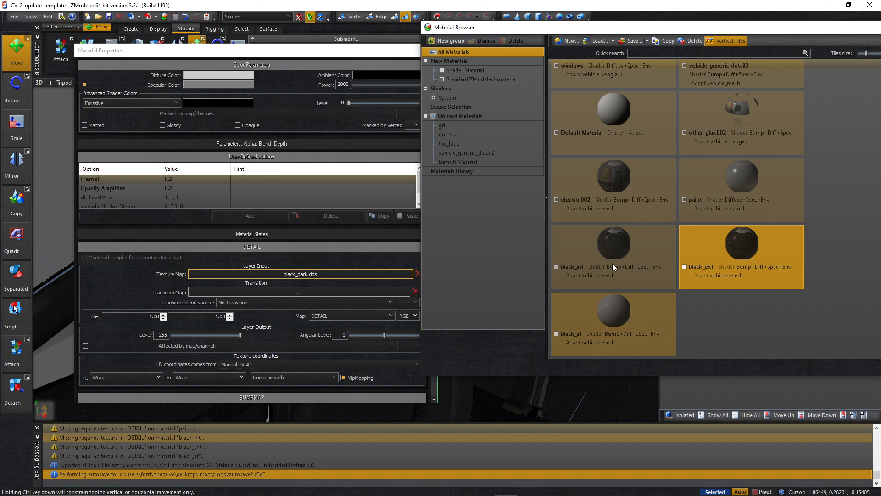
click(354, 275)
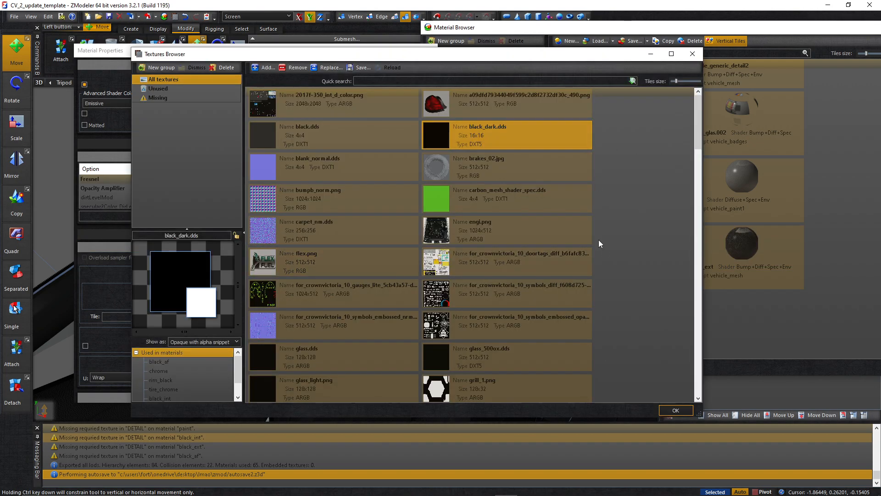
click(675, 410)
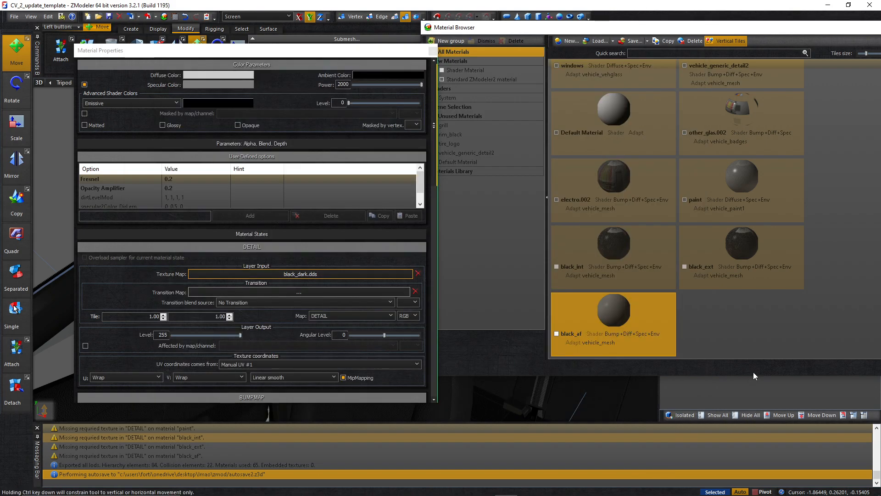
Unhide the black_af and black_ext materials, close the Material Browser and check the light bar housings on the car
click(556, 334)
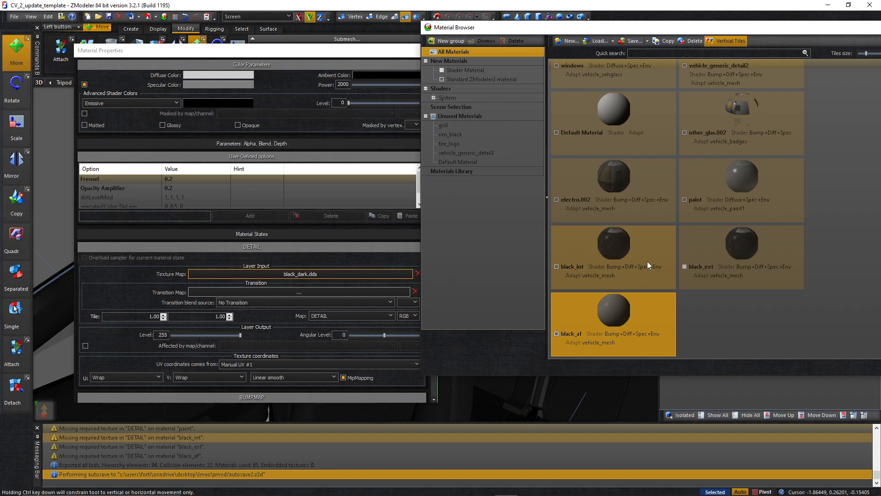
click(682, 268)
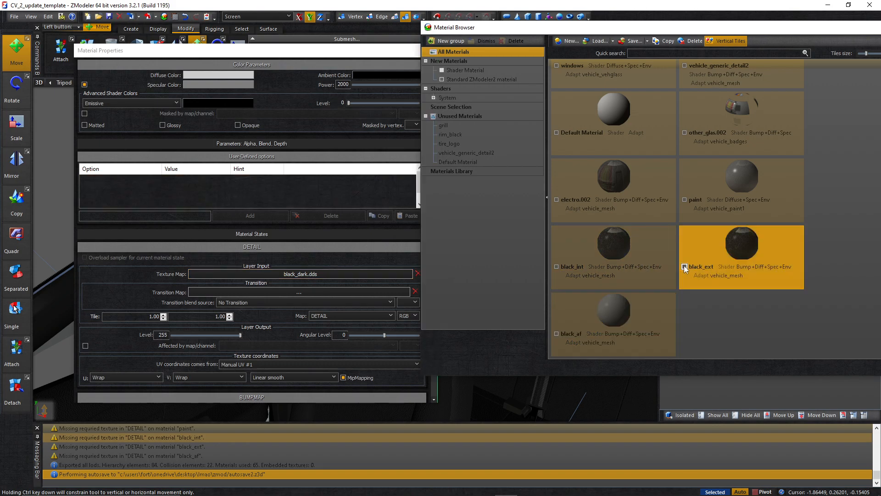
click(880, 28)
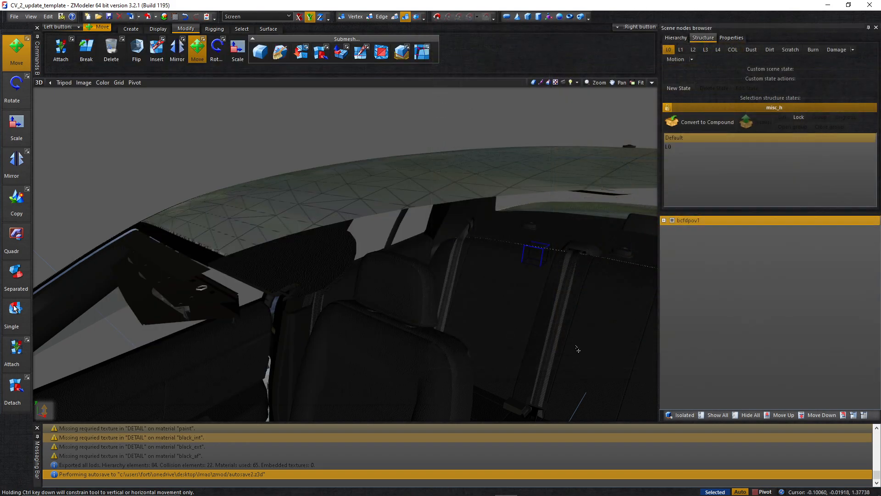
middle_drag(267, 308, 322, 291)
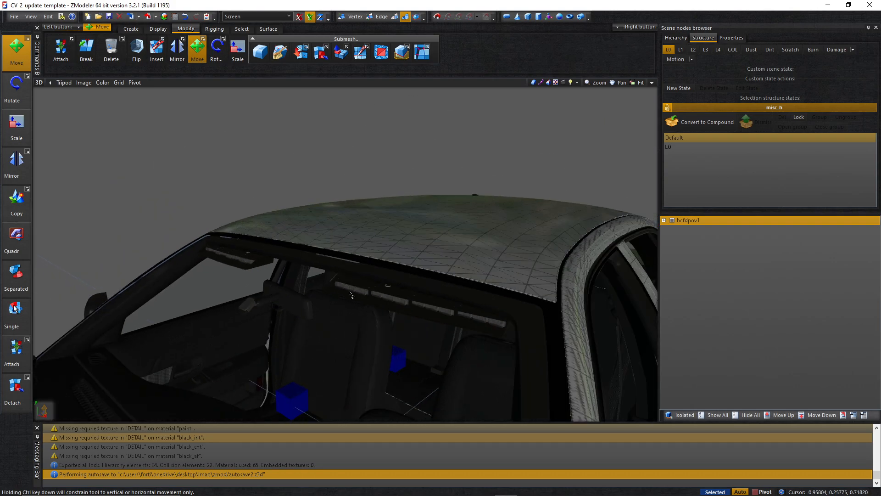
middle_drag(388, 286, 426, 328)
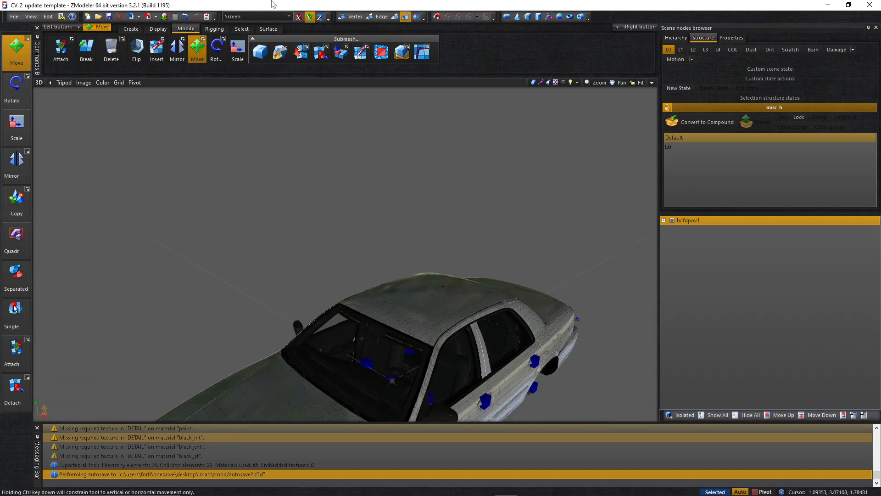
Export the model to the stream folder, overwriting bcfdpov1.yft
click(148, 17)
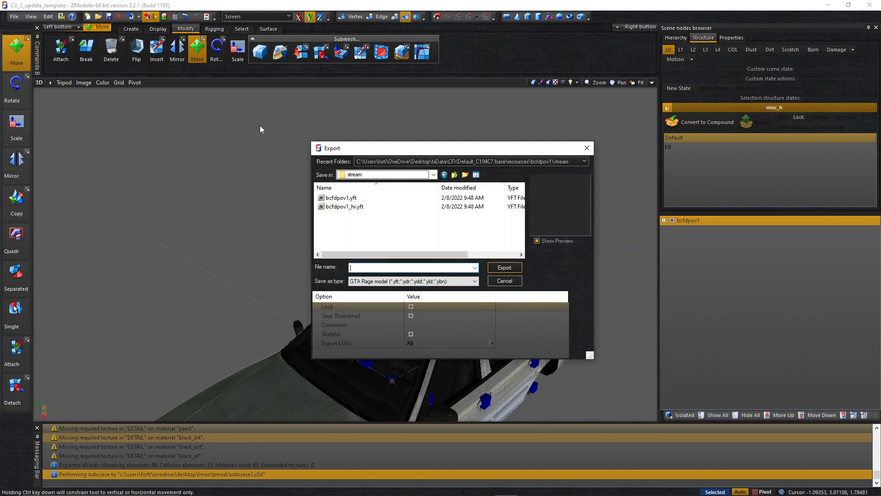
double_click(356, 198)
click(463, 252)
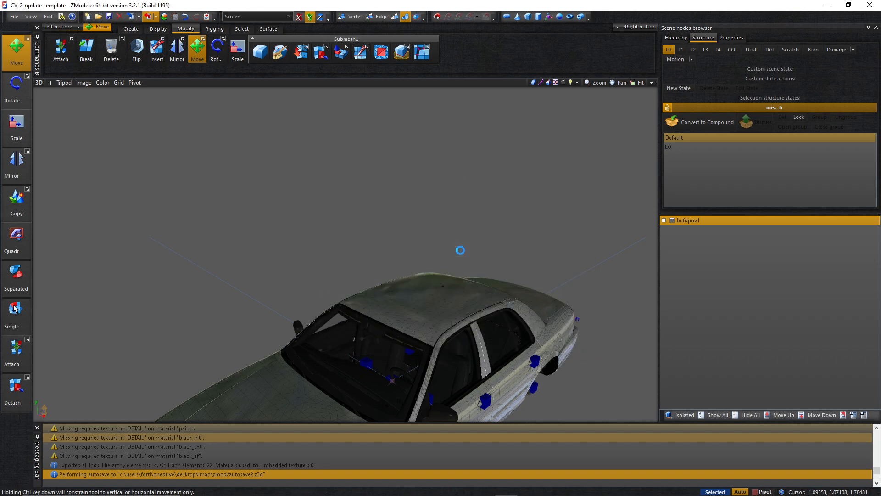
Rename the root node bcfdpov1 as bcfdpov1_hi and export the model to the stream folder, overwriting bcfdpov1_hi.yft
double_click(720, 220)
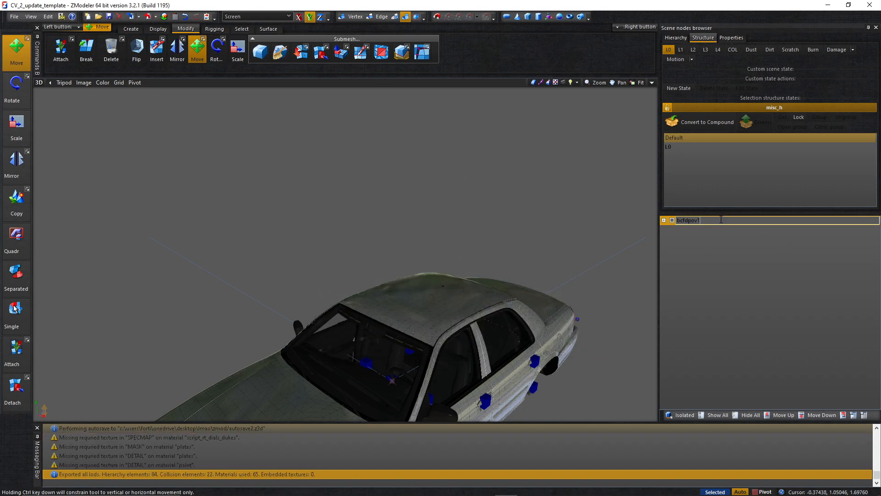
text(i)
key(Return)
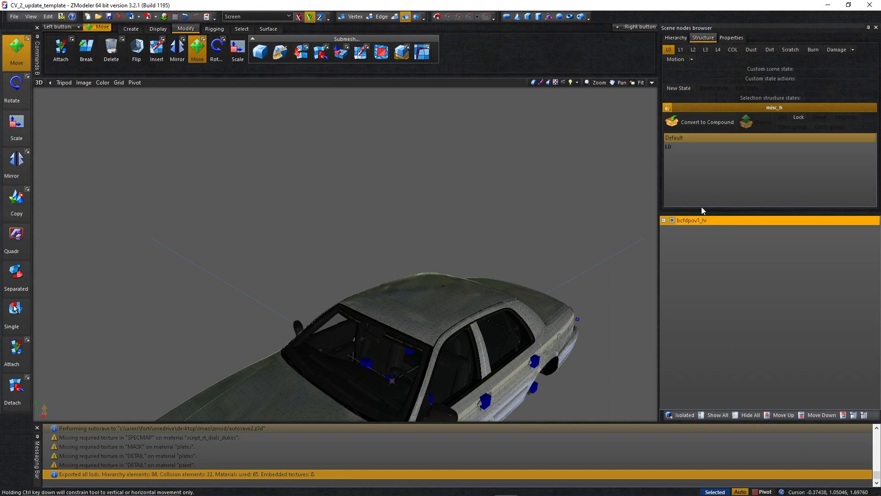
click(147, 17)
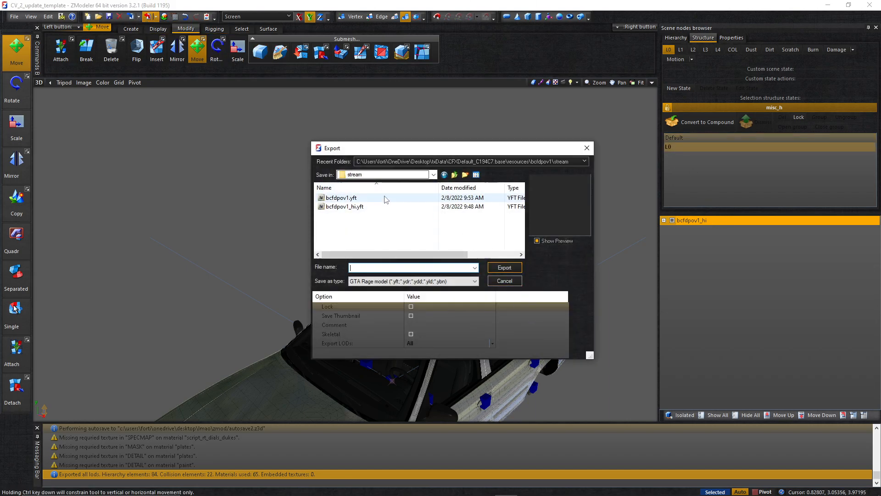
click(386, 207)
click(504, 267)
click(456, 252)
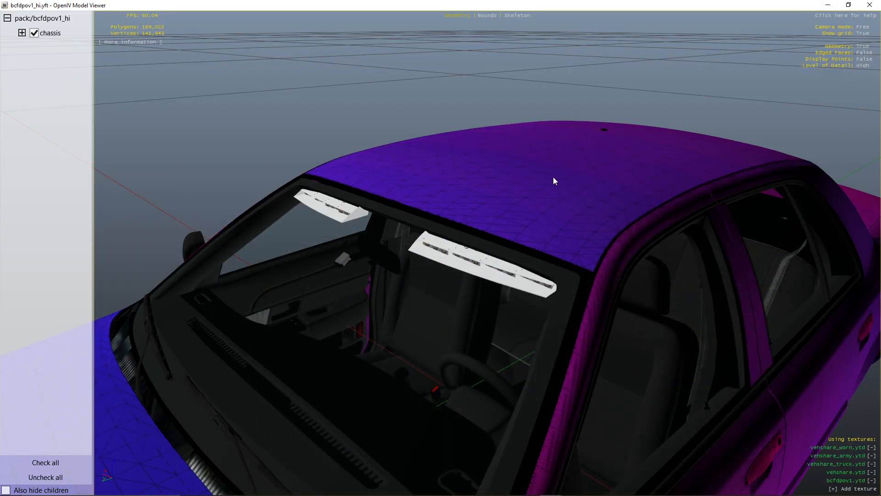
Reopen bcfdpov1_hi.yft from the stream folder in OpenIV's model viewer, inspect the windshield area and interior, and close the viewer
drag(554, 181, 466, 288)
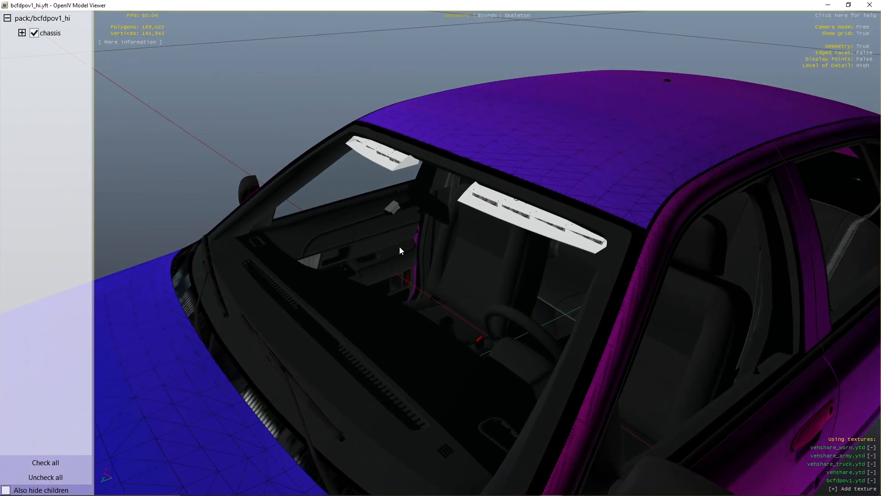
click(869, 5)
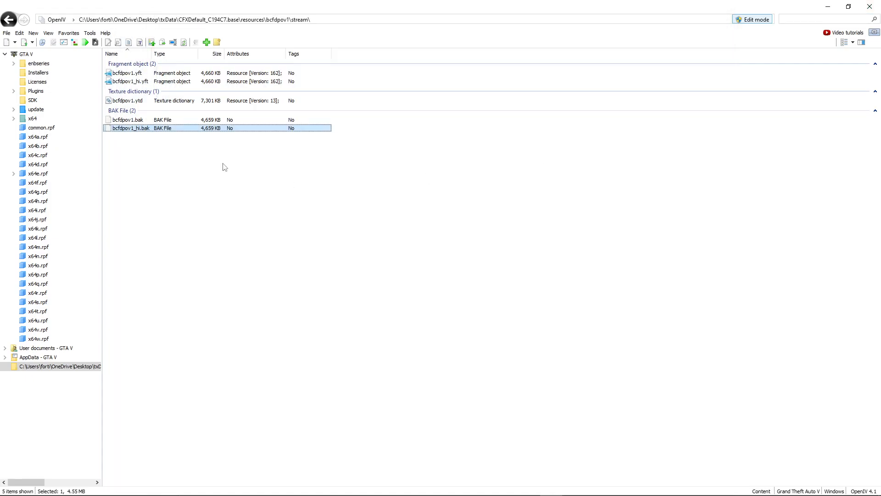
double_click(194, 81)
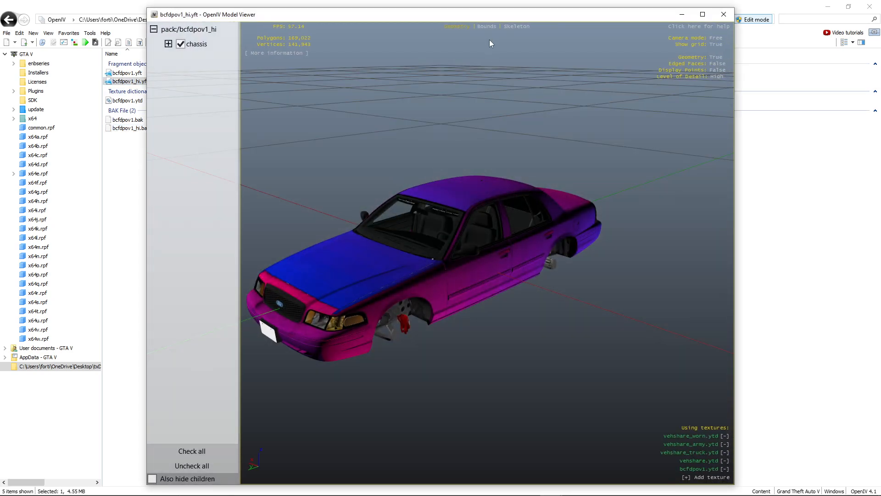
double_click(487, 18)
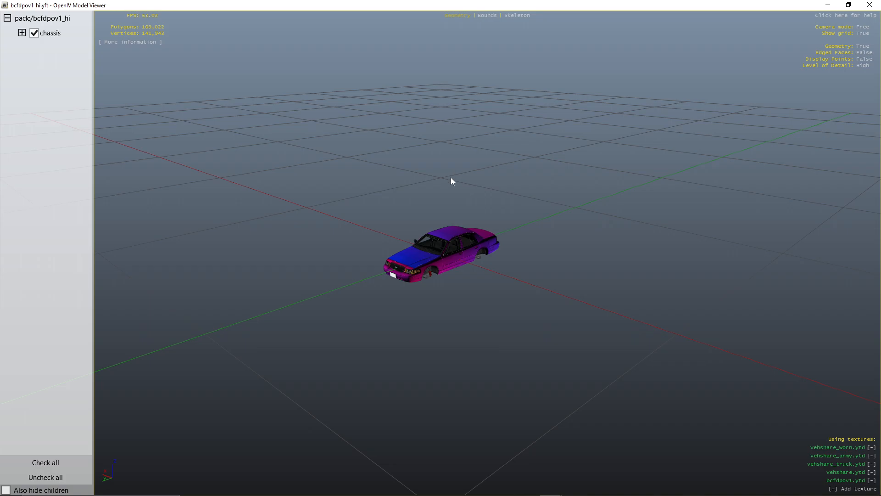
scroll(451, 177, up, 5)
scroll(451, 180, up, 6)
drag(450, 180, 453, 101)
scroll(459, 143, down, 4)
scroll(462, 162, up, 4)
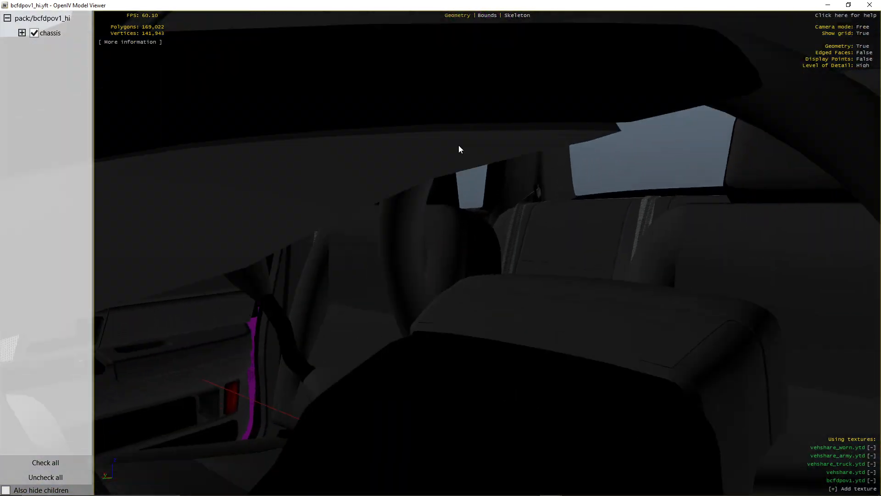
scroll(473, 168, up, 4)
scroll(471, 165, up, 3)
drag(472, 165, 459, 183)
click(869, 5)
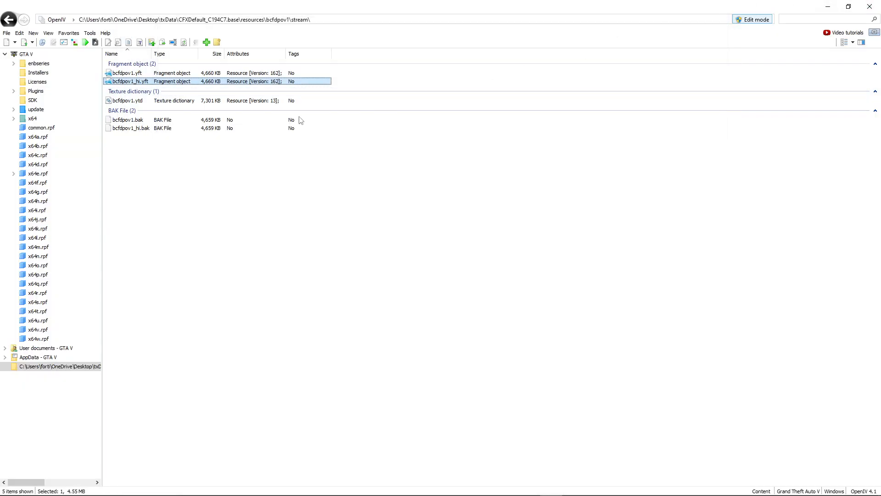
Delete the backup files bcfdpov1.bak and bcfdpov1_hi.bak from the stream folder
click(222, 120)
shift+click(153, 126)
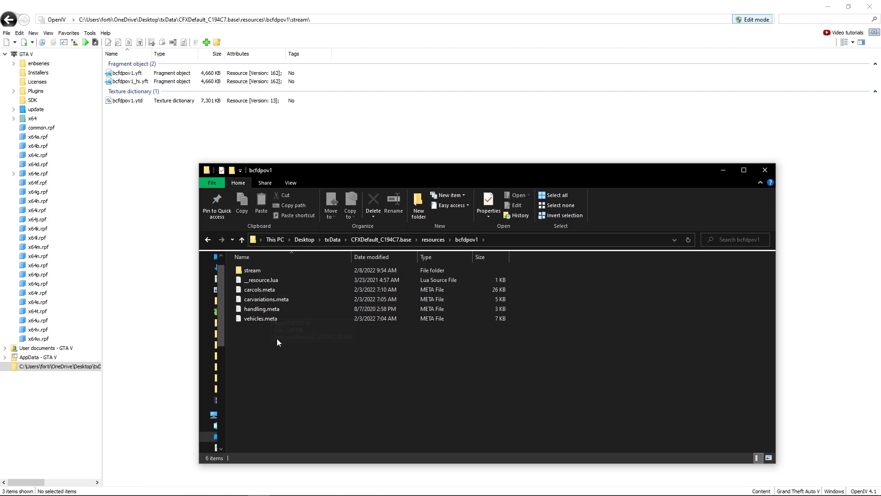
Open vehicles.meta from the bcfdpov1 resource folder in Visual Studio Code and set its audioNameHash value to POLICE3
double_click(279, 318)
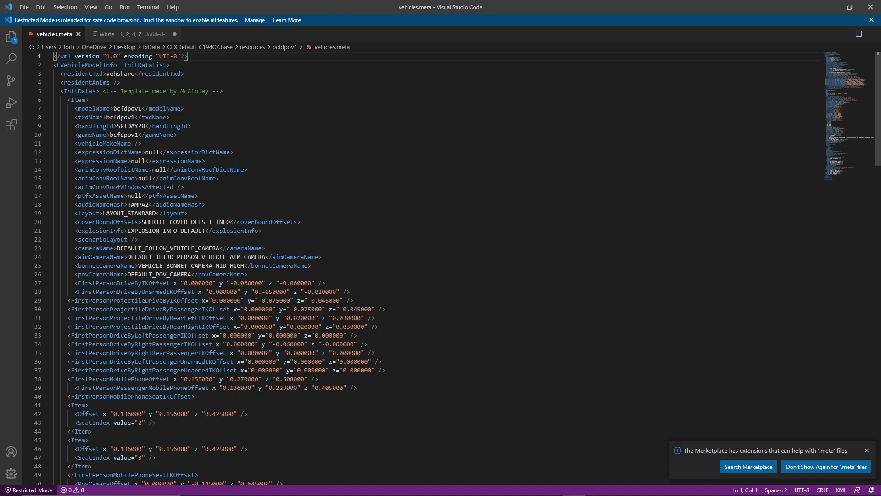
double_click(132, 125)
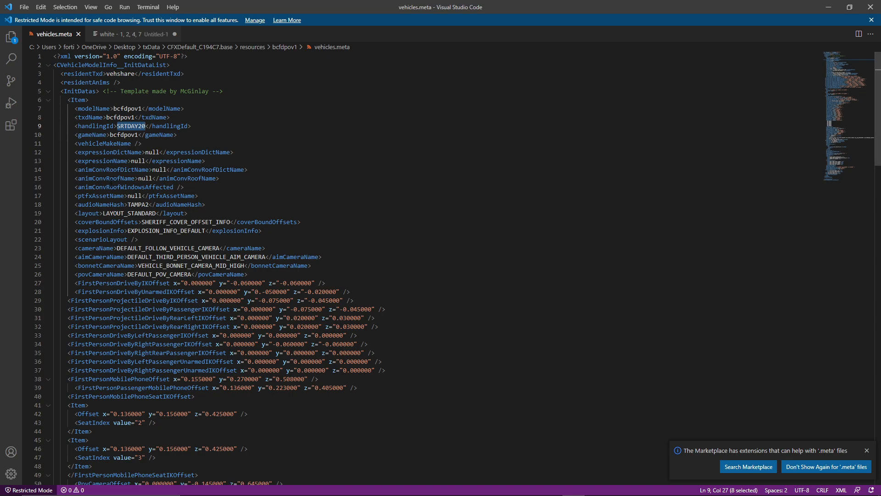
double_click(144, 204)
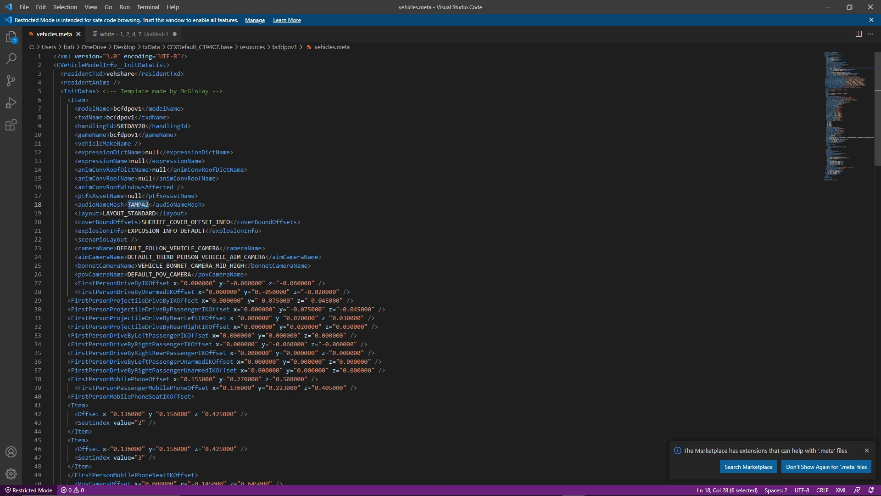
text(PO)
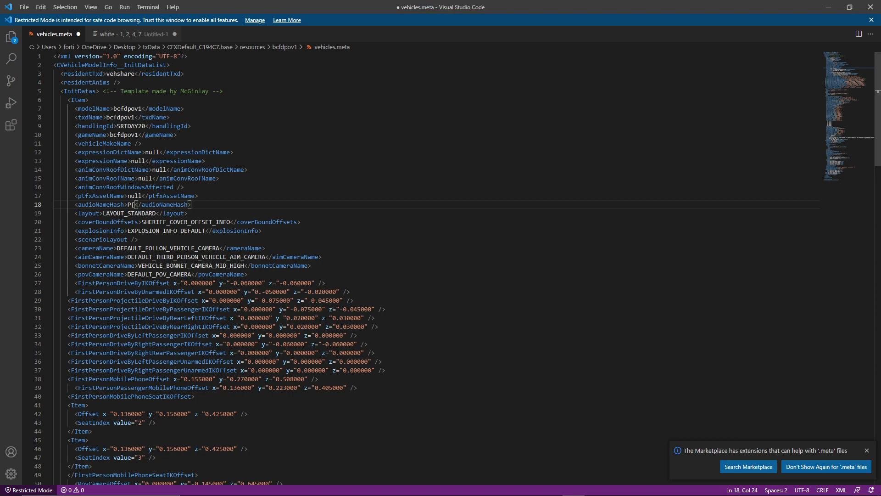
text(LICE1)
key(BackSpace)
text(3)
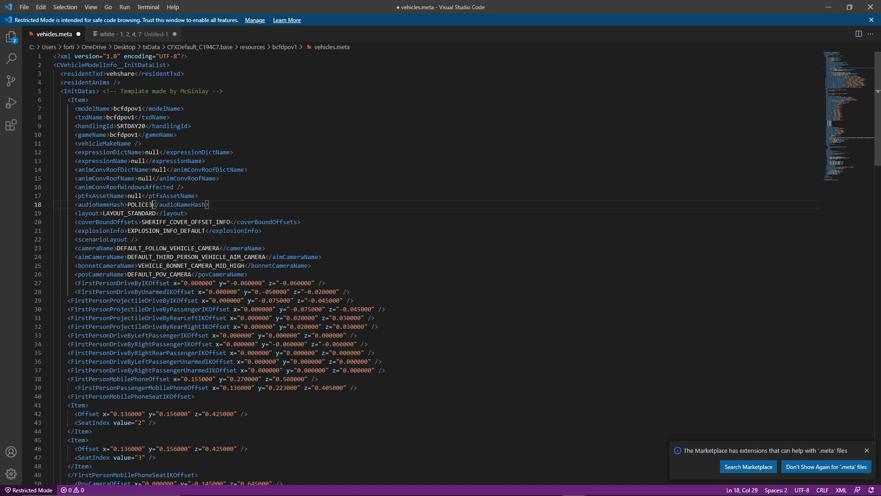
click(183, 205)
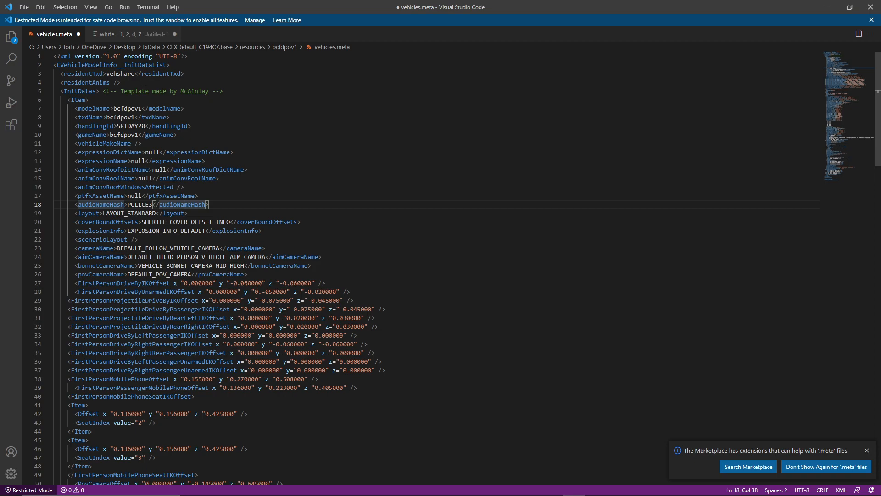
Open carvariations.meta and carcols.meta from the bcfdpov1 resource folder, look through them and return to vehicles.meta
drag(233, 1, 880, 18)
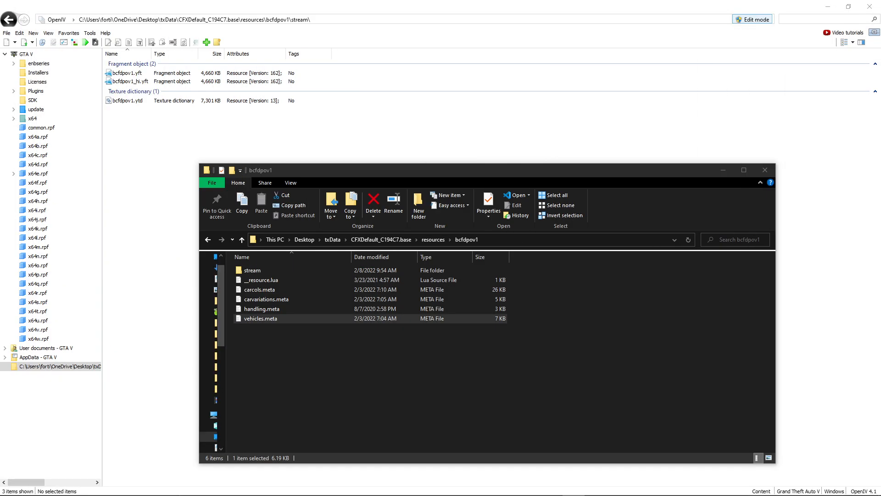
click(261, 289)
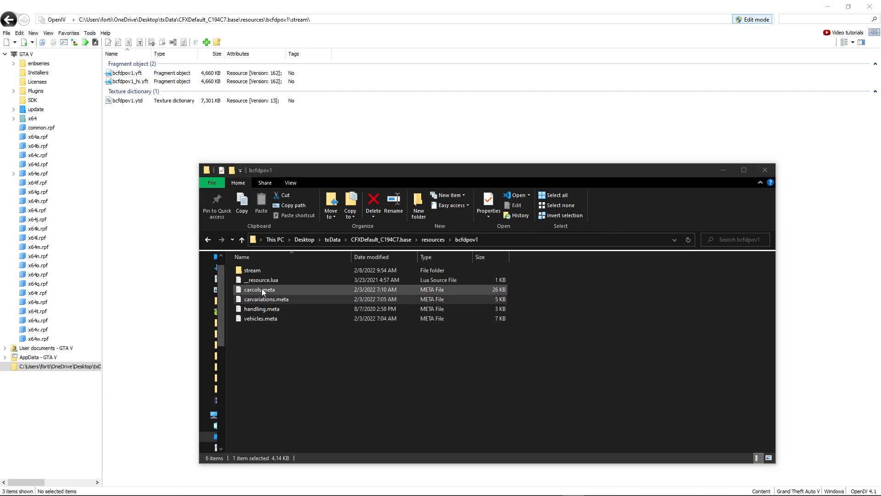
click(271, 307)
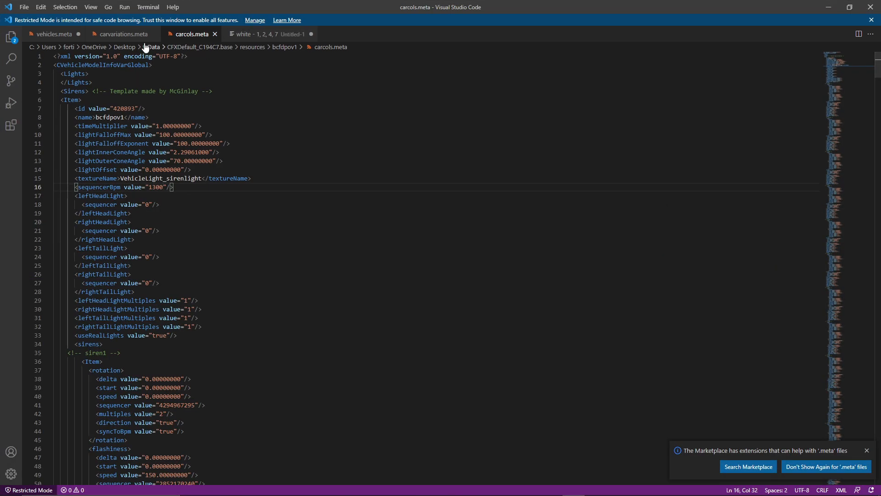
click(122, 35)
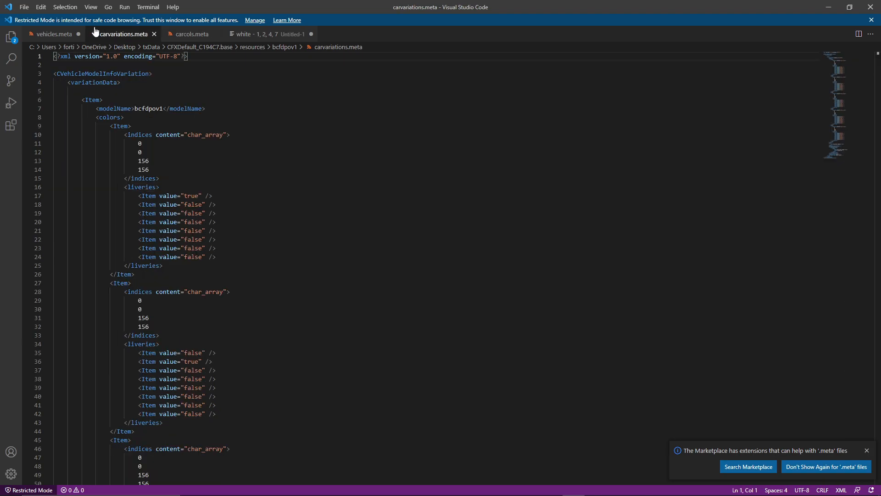
click(48, 36)
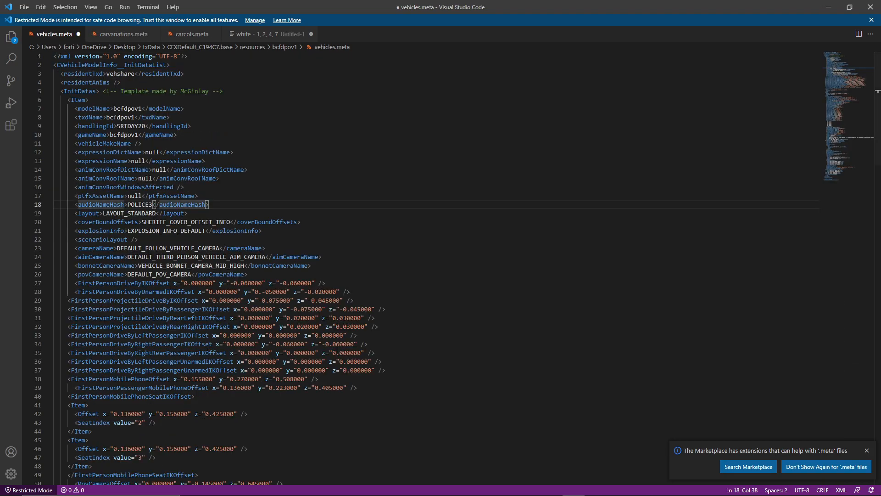
Review the flags, type, vehicleClass and weapon rewards entries in vehicles.meta
click(122, 109)
scroll(123, 199, down, 20)
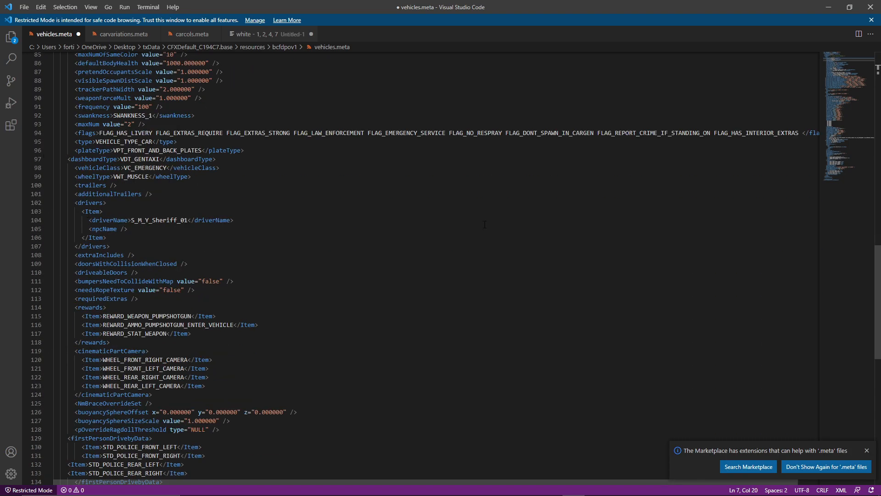
scroll(302, 376, up, 3)
drag(760, 201, 103, 210)
scroll(155, 203, down, 6)
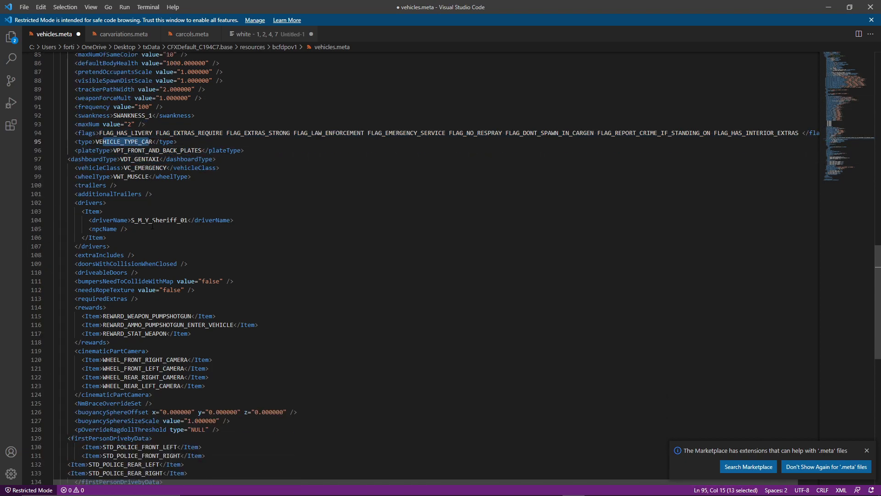
scroll(155, 204, up, 4)
drag(149, 190, 131, 190)
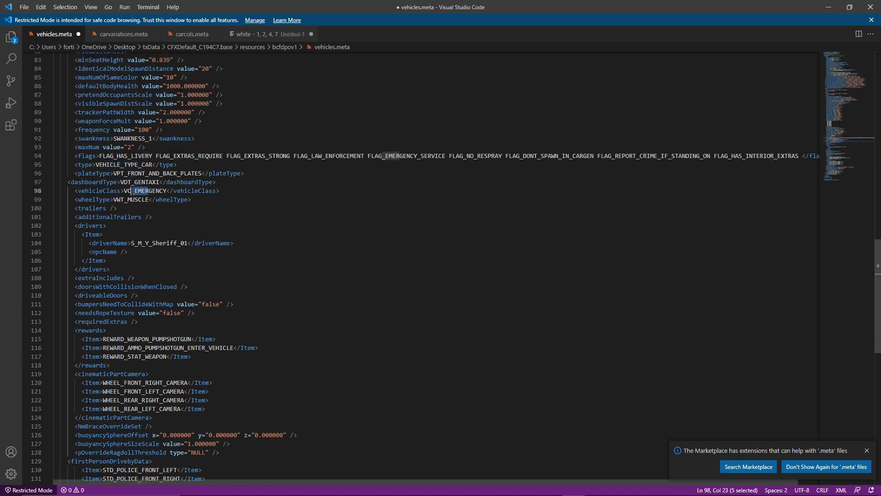
scroll(142, 220, down, 7)
scroll(162, 361, up, 15)
scroll(162, 362, down, 7)
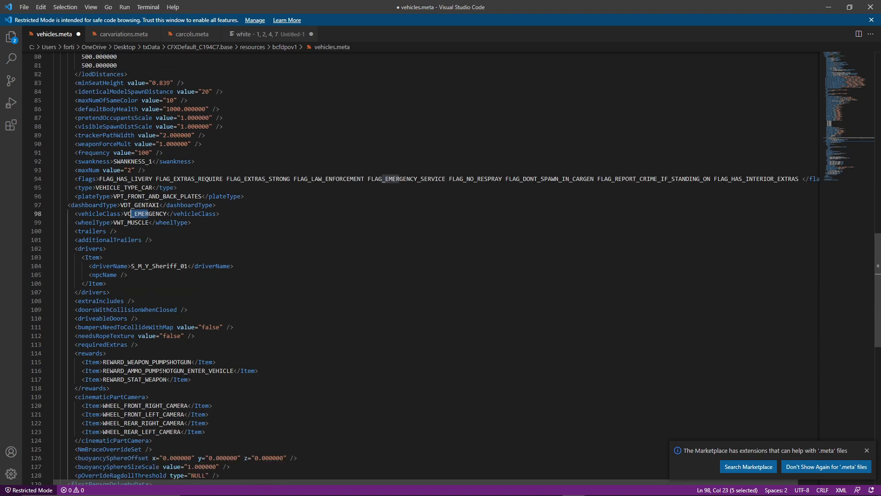
drag(103, 362, 141, 371)
click(141, 371)
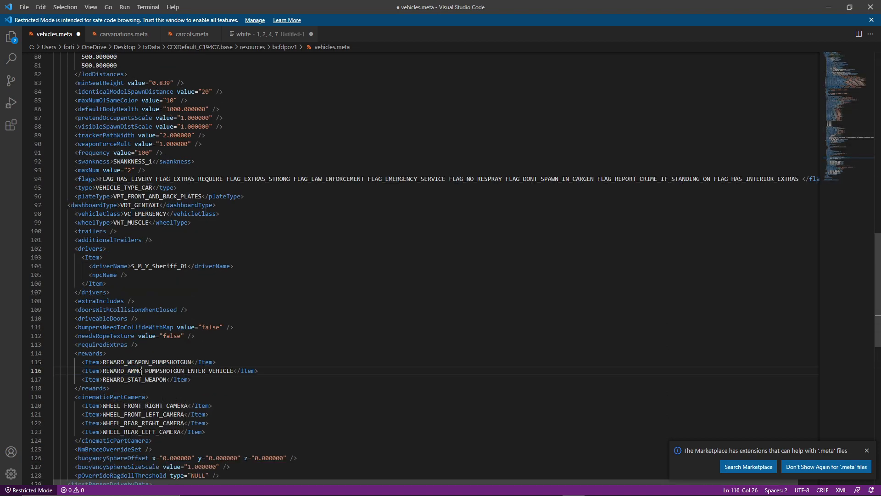
click(179, 362)
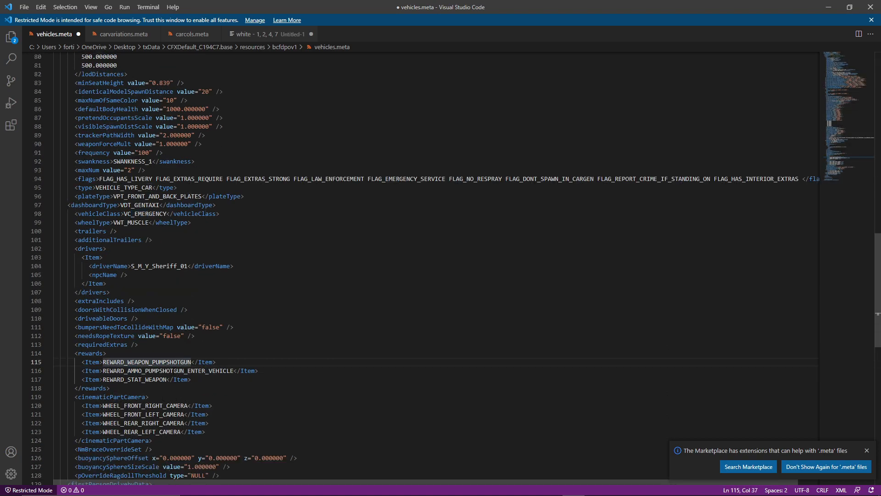
scroll(179, 361, up, 7)
scroll(180, 362, up, 15)
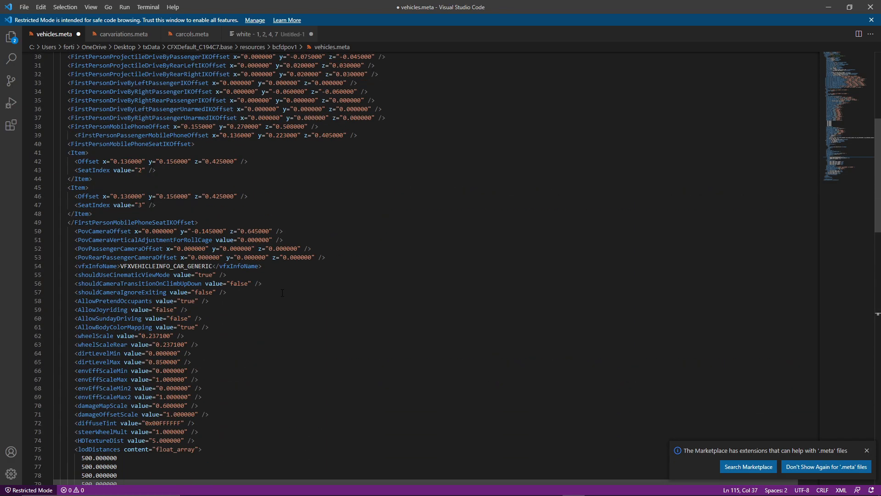
scroll(179, 362, up, 5)
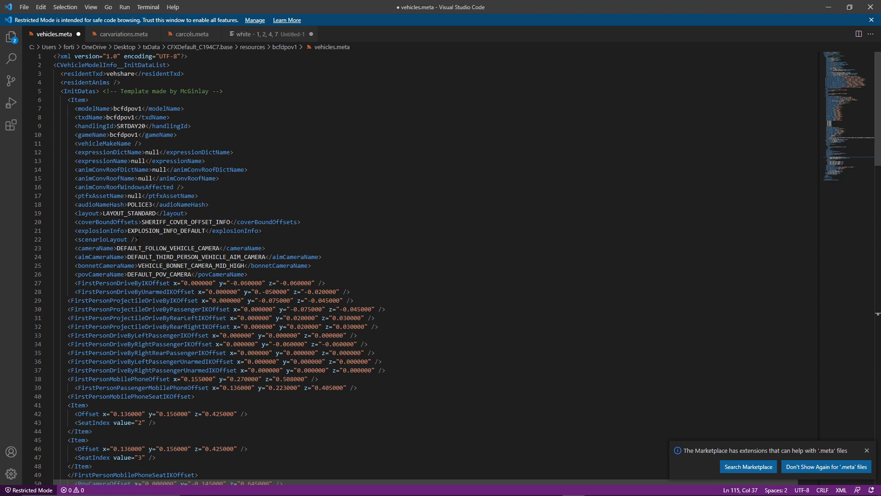
Check the layout, modelName, handlingId and gameName entries in vehicles.meta
click(103, 213)
drag(110, 213, 145, 213)
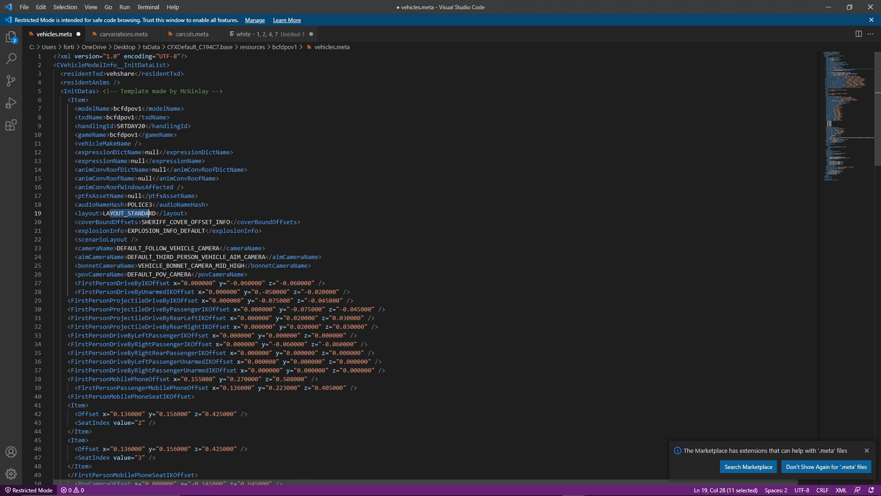
double_click(120, 108)
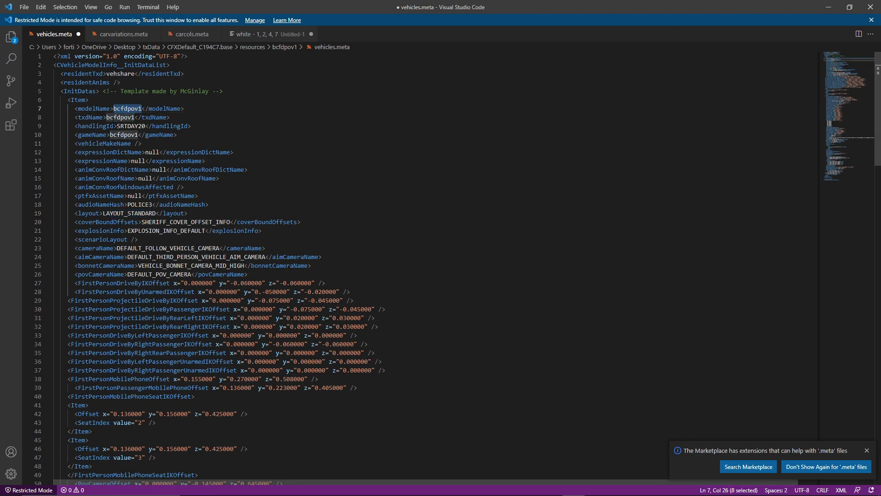
double_click(120, 126)
double_click(116, 135)
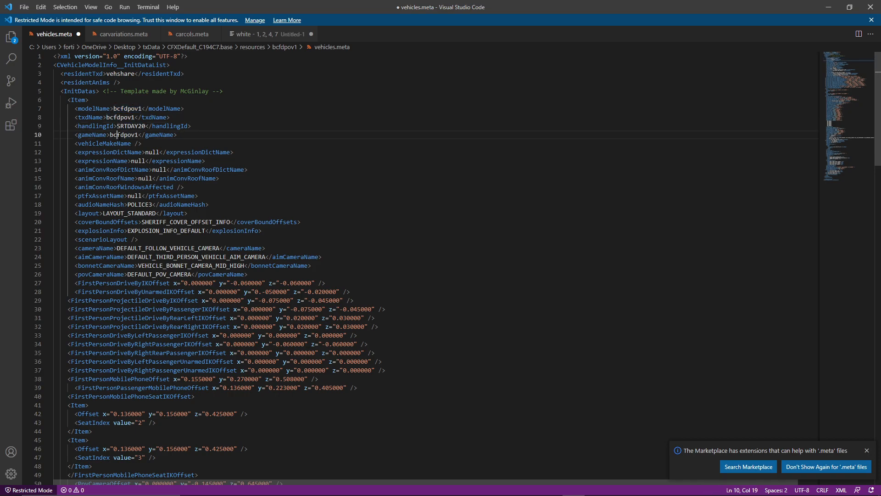
scroll(136, 130, down, 19)
scroll(135, 127, up, 12)
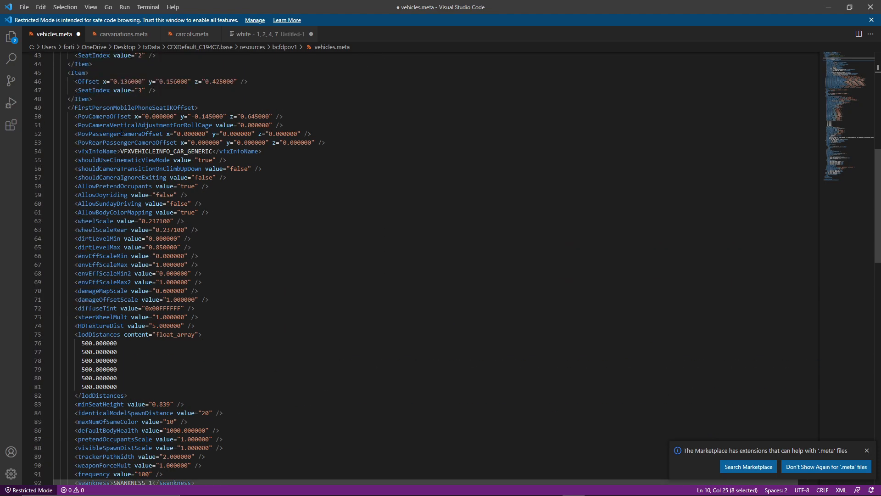
scroll(197, 202, up, 4)
double_click(127, 109)
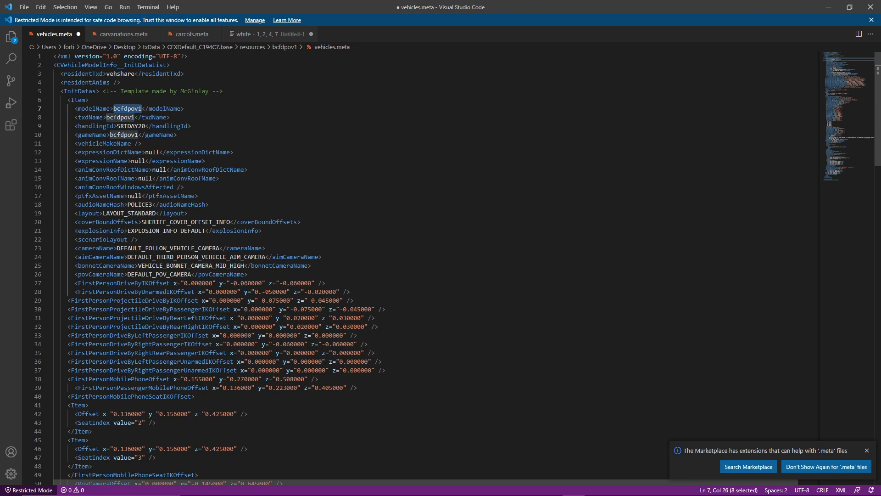
Check the modelName entry in carvariations.meta, then save and close vehicles.meta
click(121, 35)
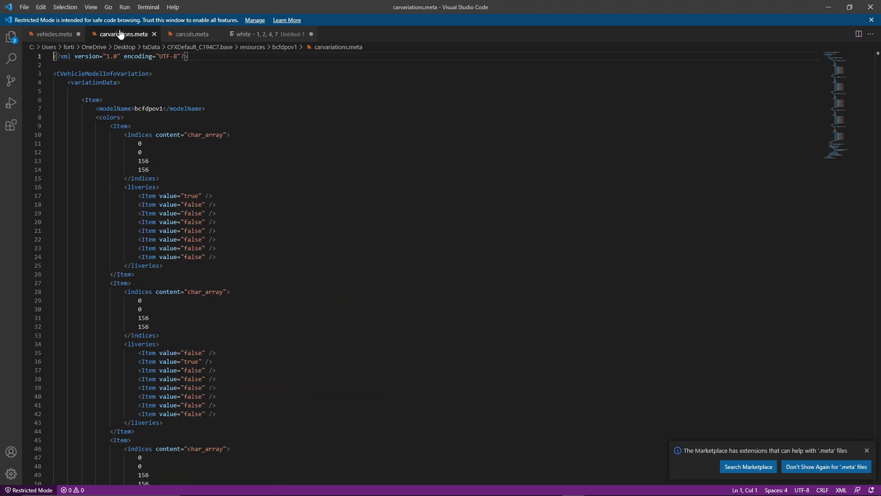
double_click(146, 108)
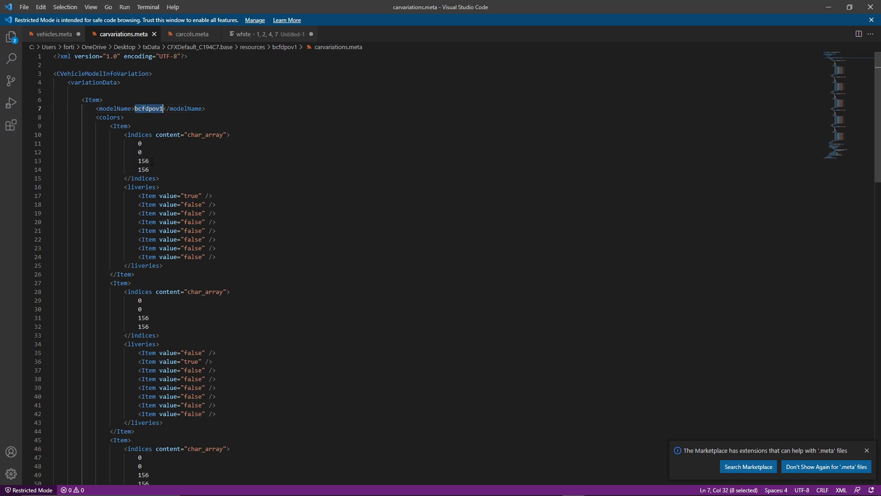
click(51, 34)
click(117, 160)
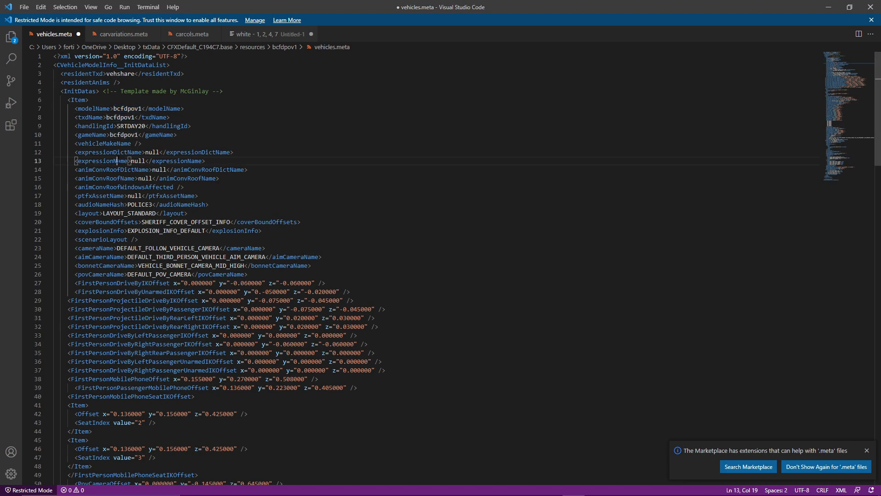
key(ctrl+s)
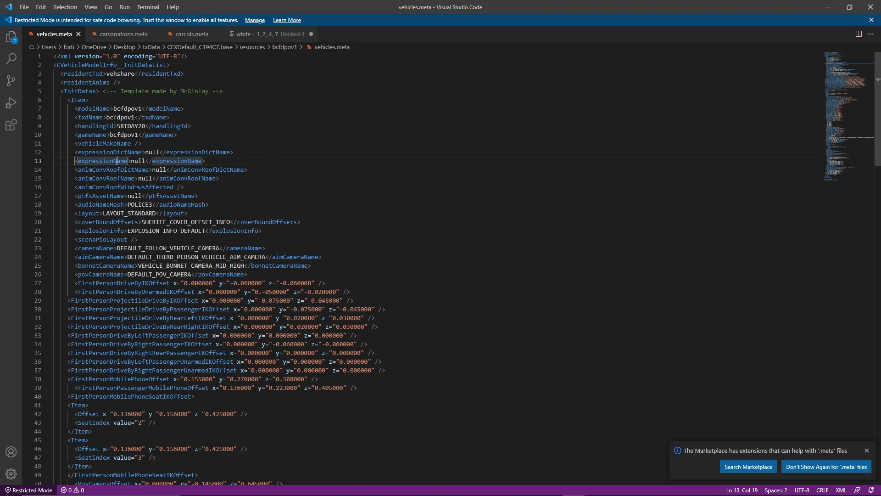
key(ctrl+w)
Review the liveries, plate and sirenSettings entries in carvariations.meta, then close the file
scroll(187, 138, down, 12)
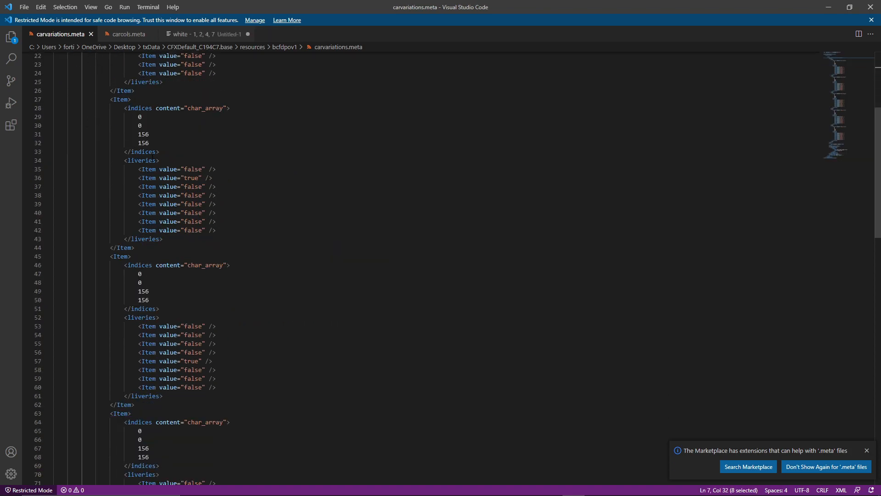
scroll(187, 139, down, 11)
scroll(33, 472, up, 10)
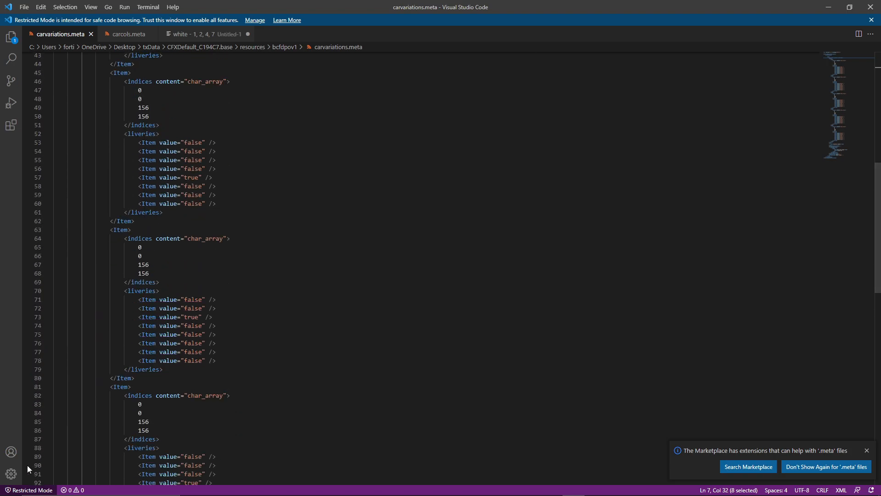
scroll(33, 472, down, 12)
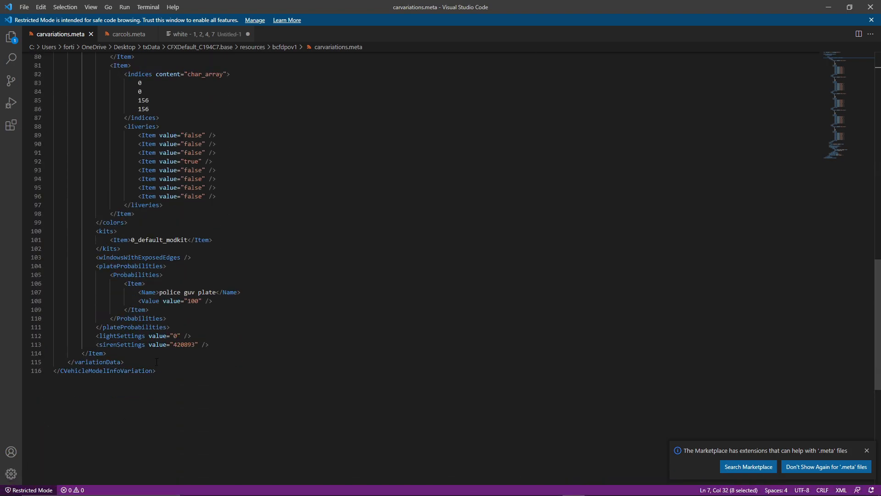
drag(96, 344, 209, 344)
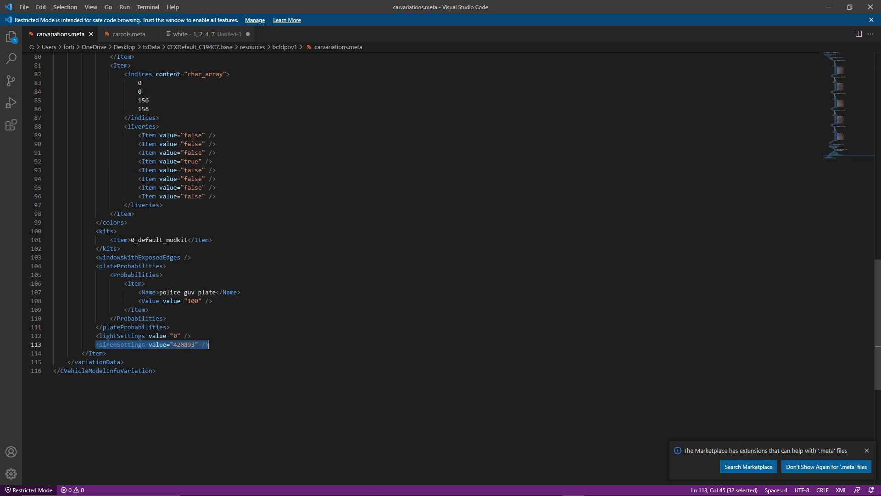
double_click(180, 345)
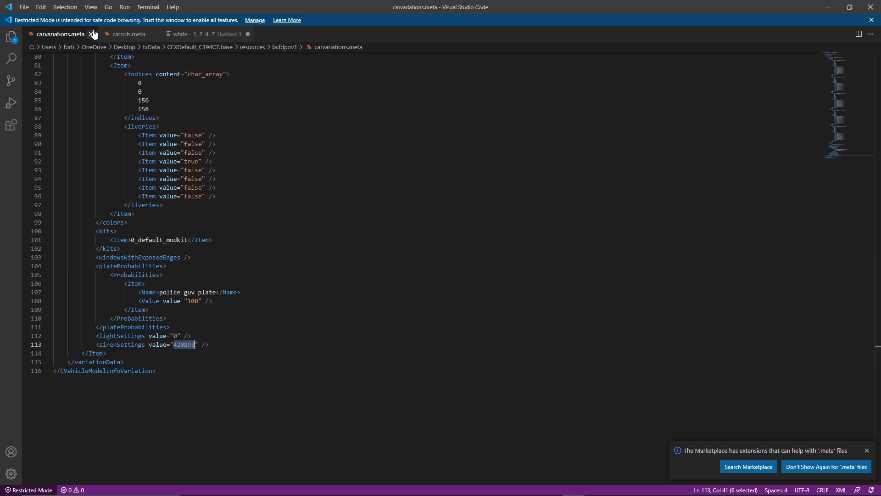
scroll(183, 229, up, 4)
scroll(167, 166, up, 20)
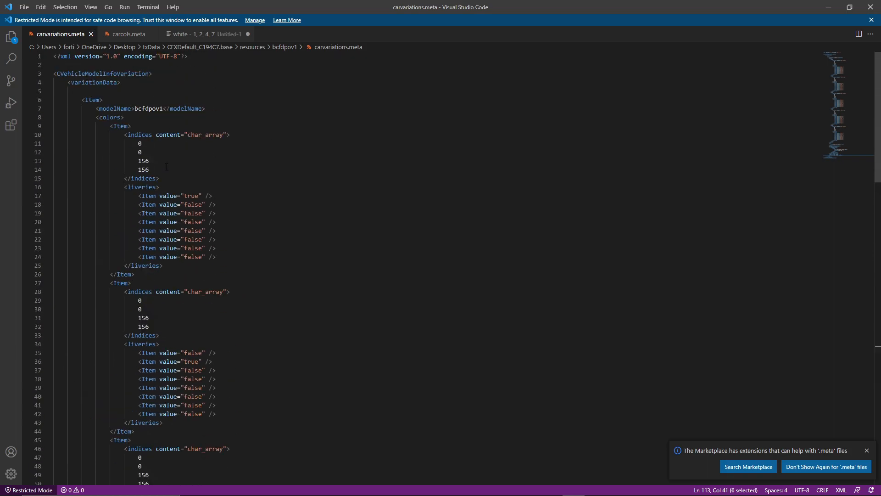
click(113, 34)
click(91, 35)
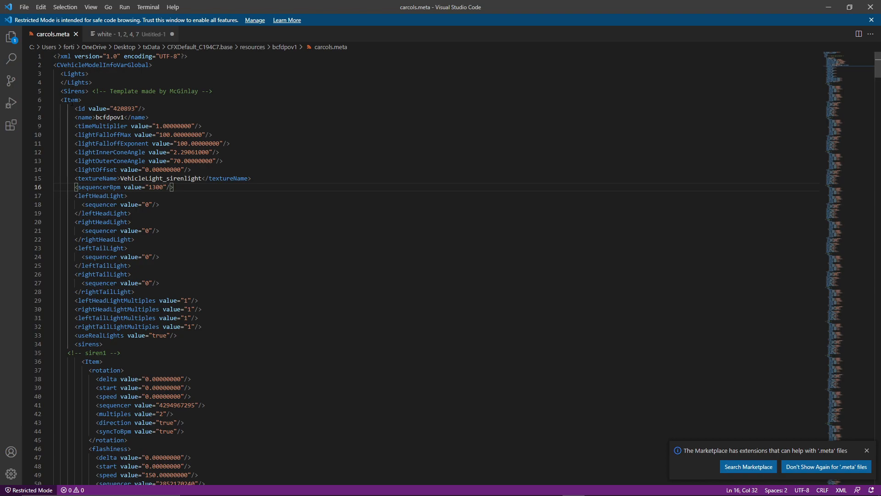
Check the siren name, id and sequencerBpm values at the start of carcols.meta
drag(99, 117, 123, 117)
click(106, 118)
click(124, 108)
double_click(123, 109)
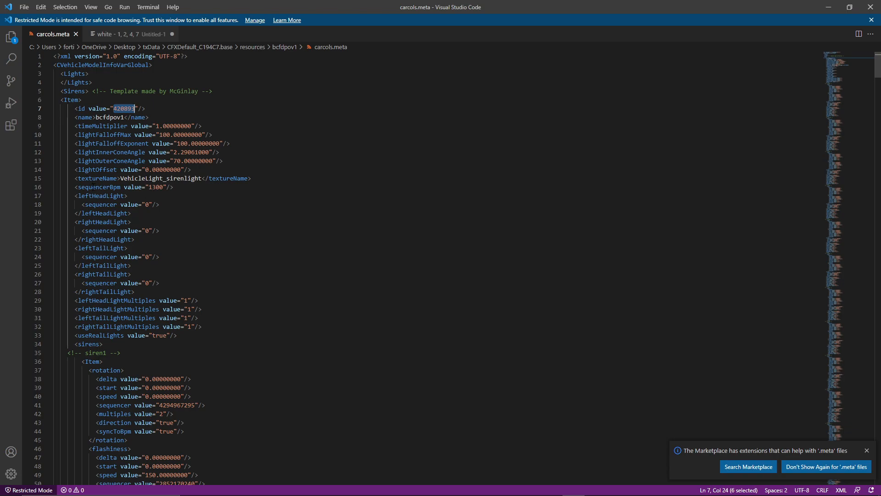
drag(99, 187, 131, 187)
double_click(156, 187)
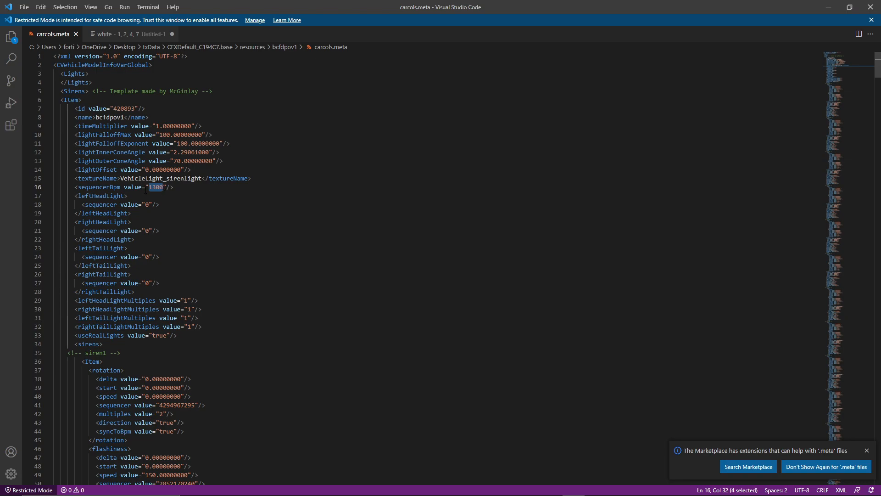
Locate the siren1 item in carcols.meta and look over its flashiness block
scroll(146, 190, down, 3)
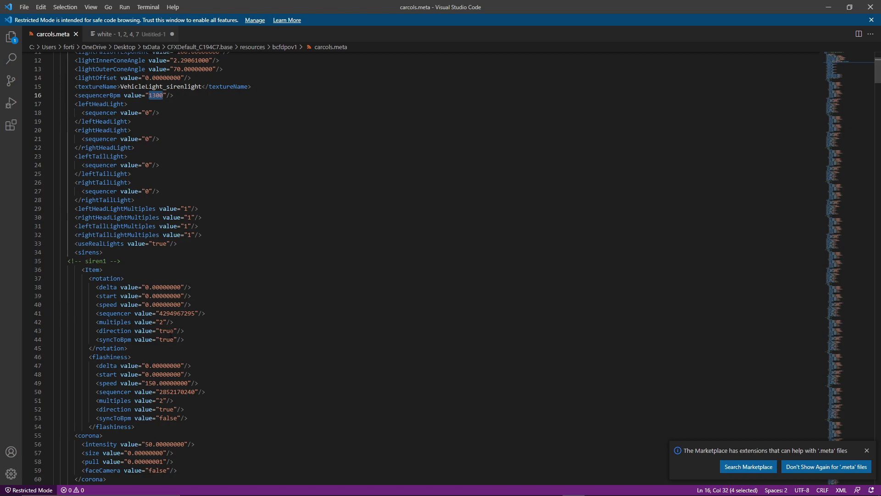
drag(68, 262, 116, 267)
click(116, 267)
click(57, 257)
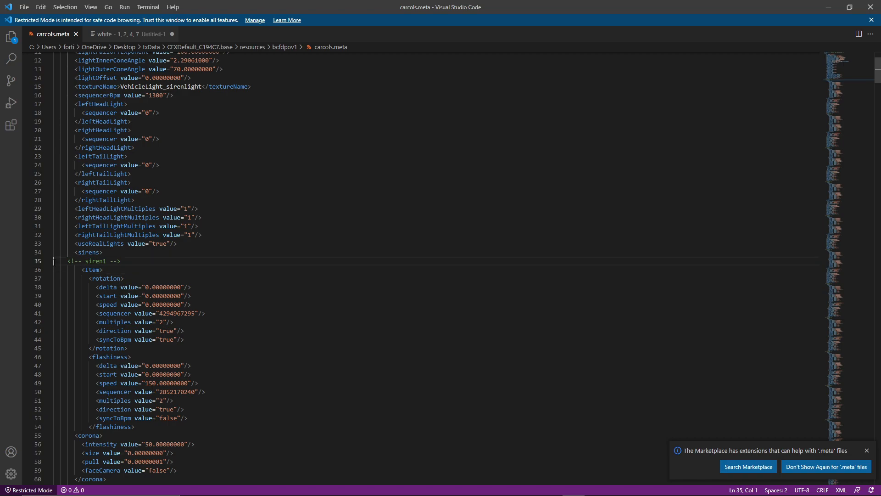
scroll(54, 261, down, 4)
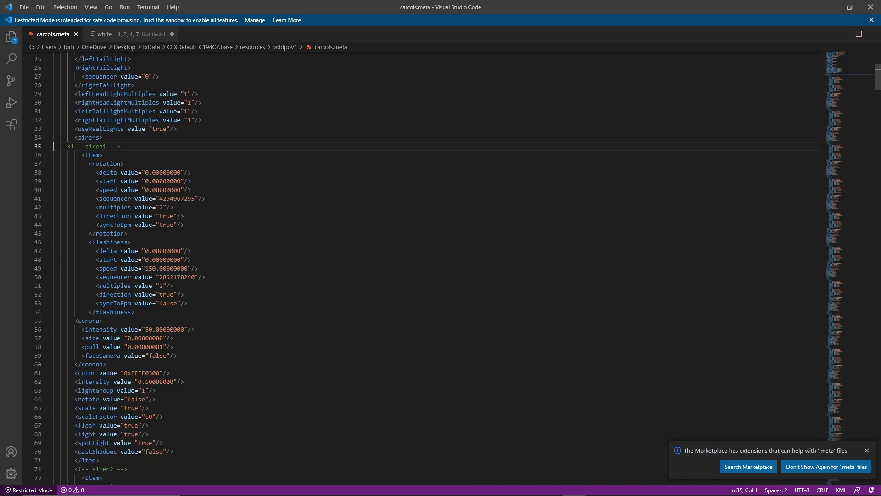
click(86, 242)
drag(85, 242, 135, 312)
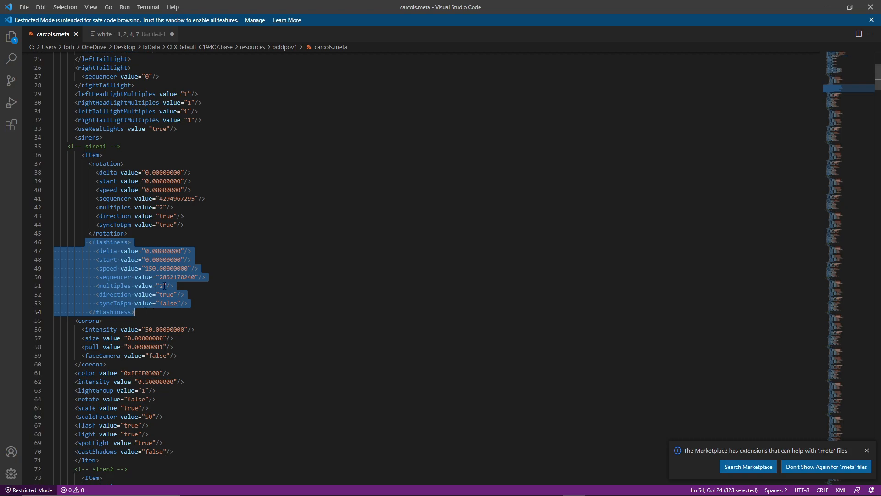
click(137, 250)
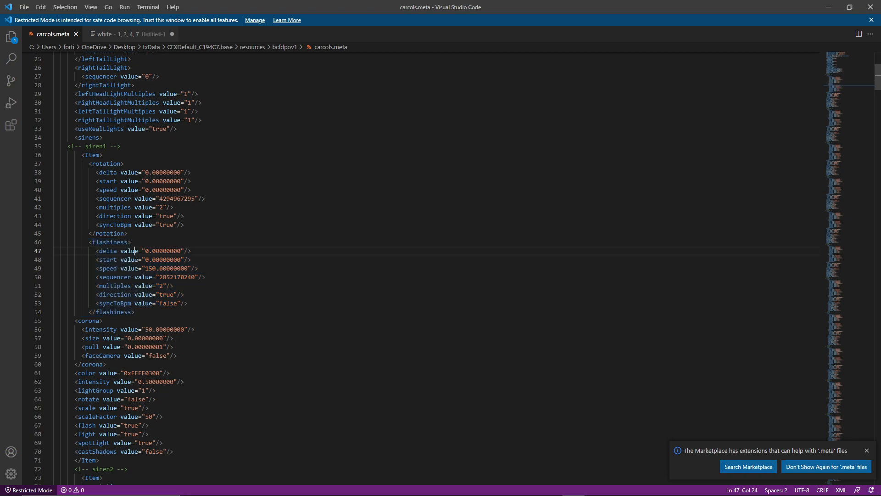
Examine the delta, start, speed, syncToBpm and sequencer values in siren1's flashiness block
drag(96, 250, 197, 251)
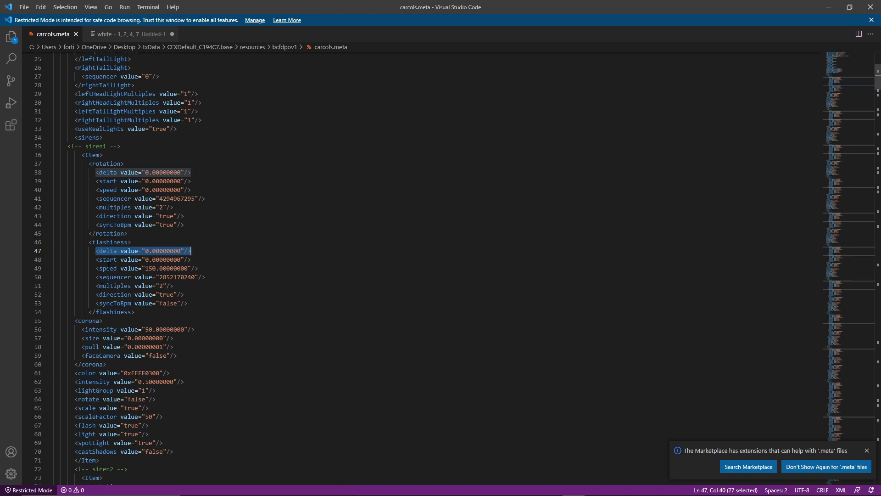
drag(95, 260, 199, 258)
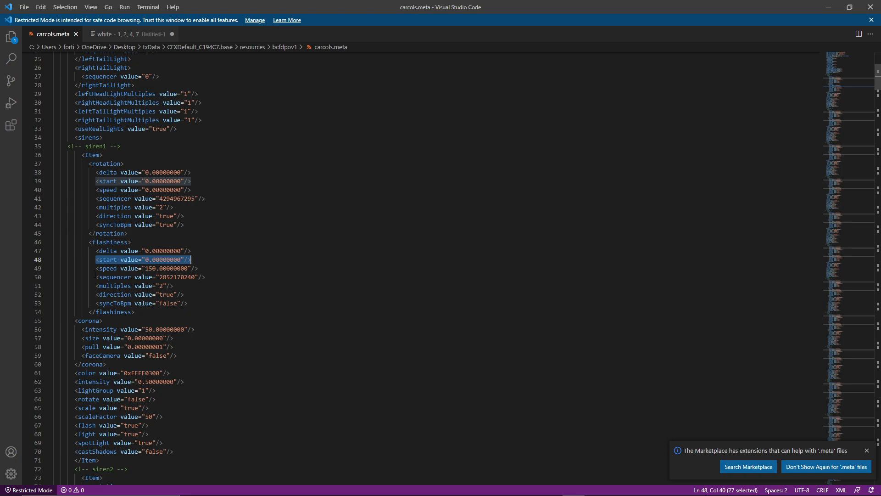
drag(96, 268, 197, 269)
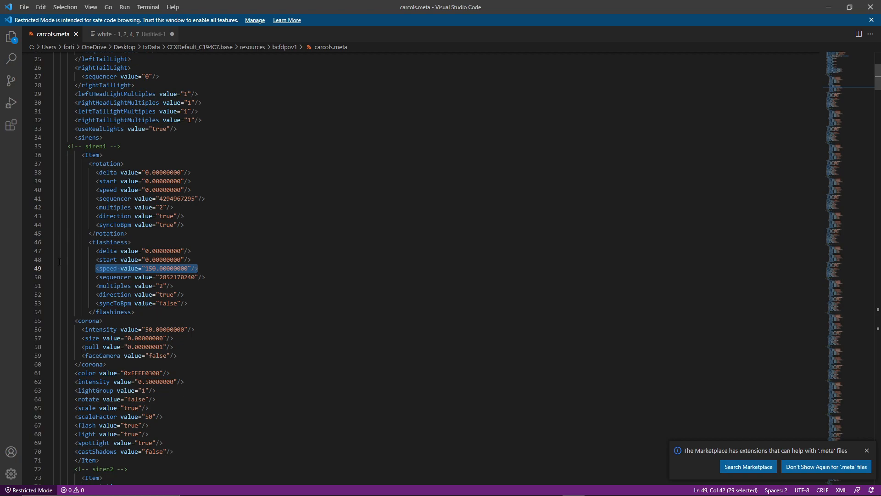
double_click(165, 303)
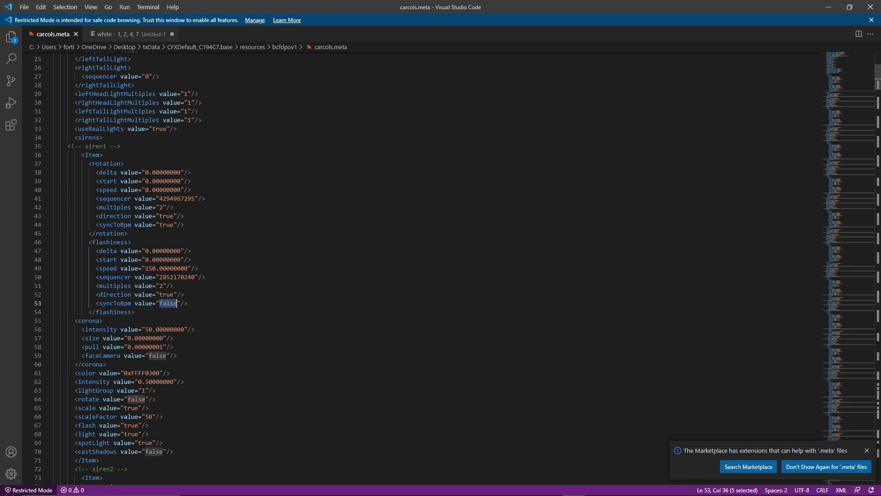
double_click(151, 268)
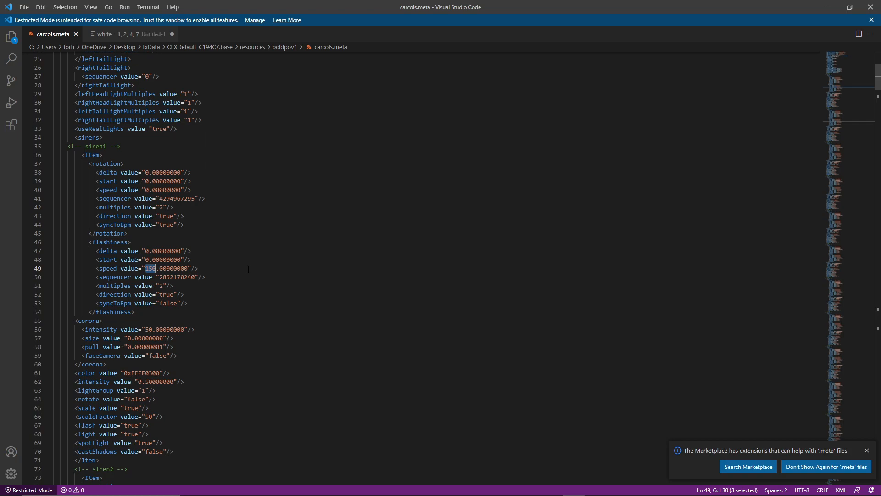
click(184, 268)
double_click(185, 277)
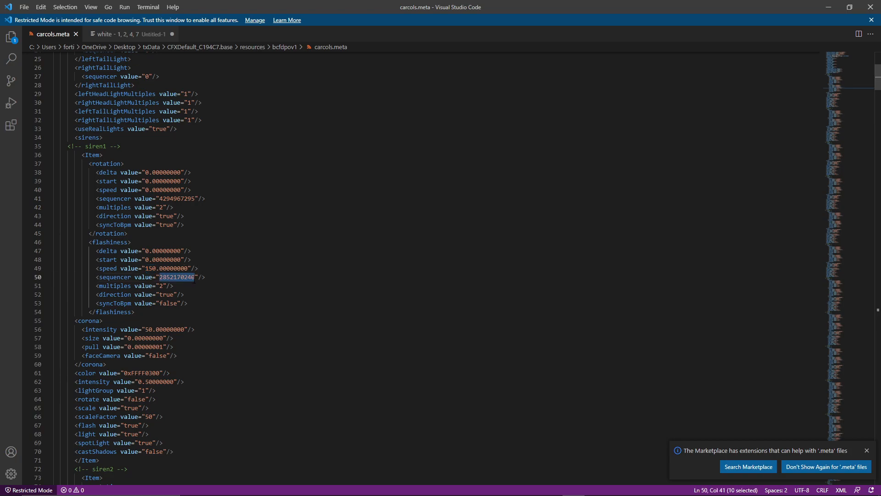
drag(92, 278, 215, 278)
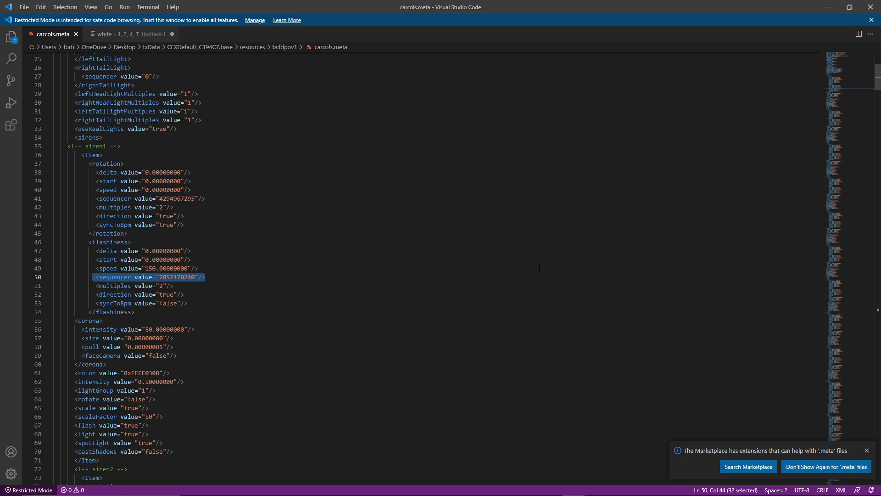
double_click(167, 276)
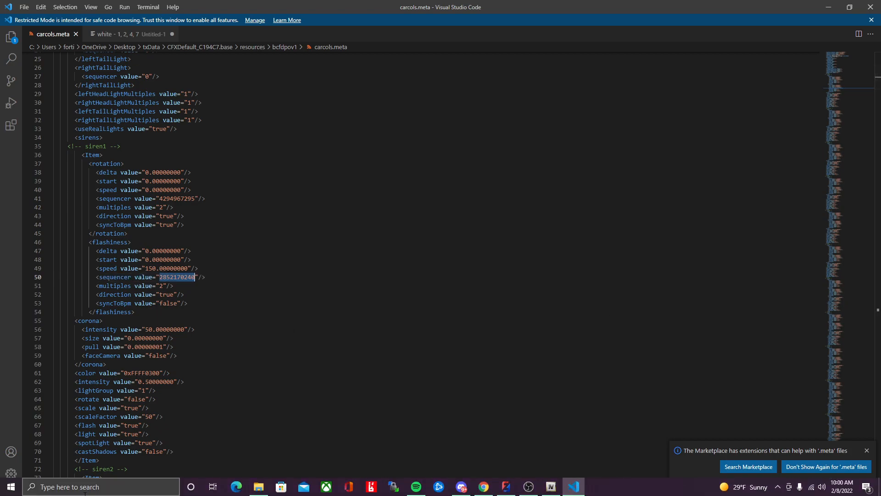
click(81, 485)
text(notepad)
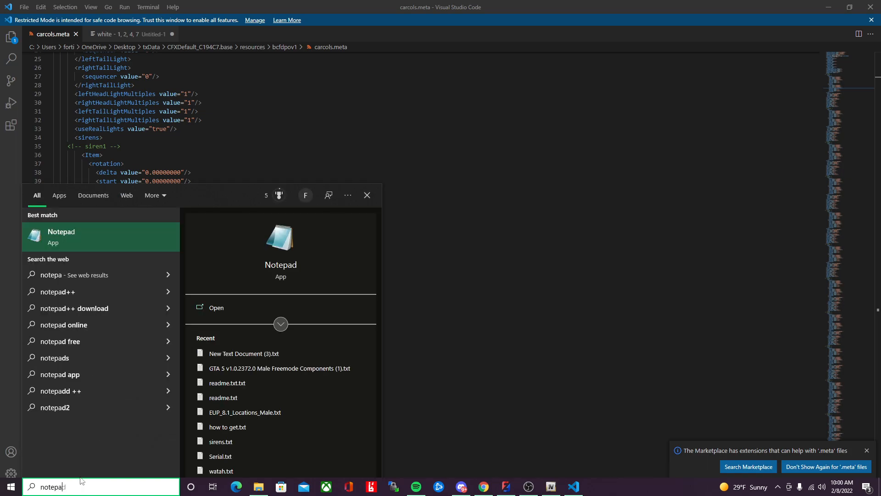
key(Return)
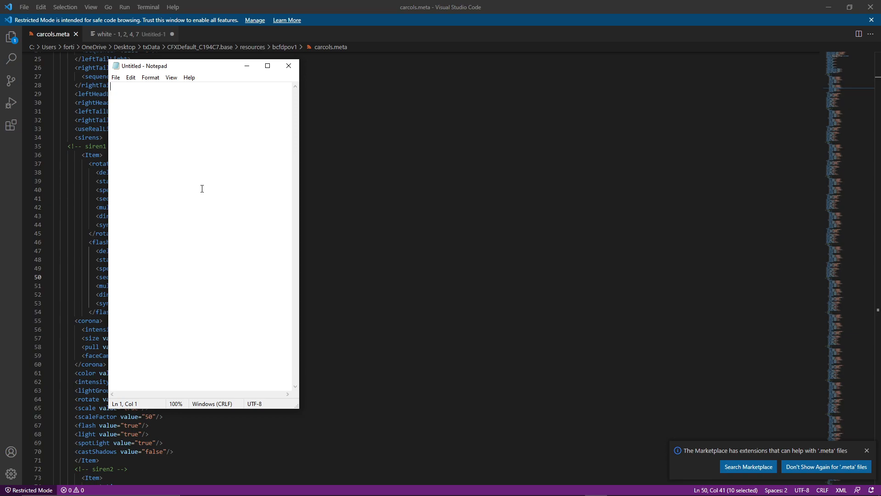
text(1100110010101010)
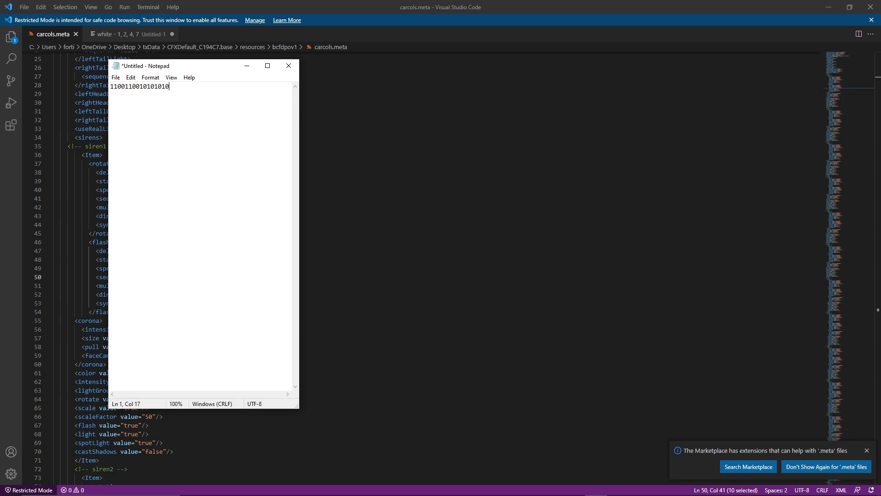
key(ctrl+a)
key(ctrl+c)
key(ctrl+v)
key(ctrl+v)
key(ctrl+a)
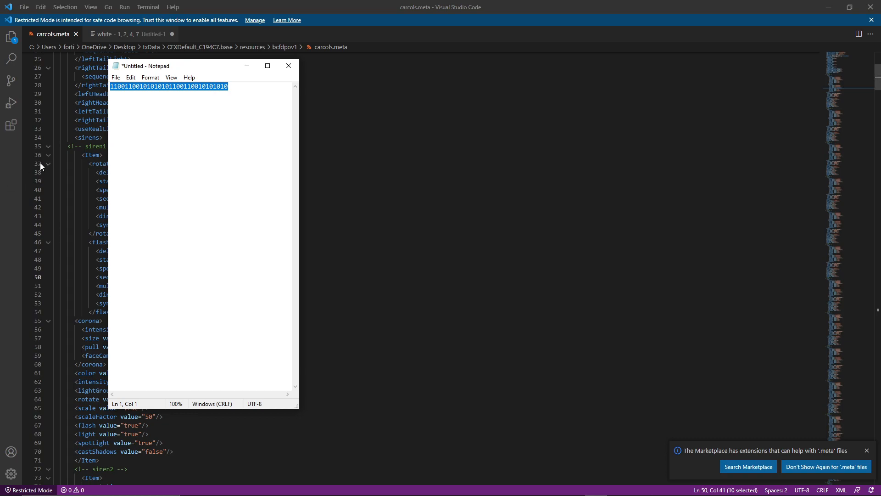
Go through the individual digits and digit pairs of the 32-digit flash pattern in Notepad
click(187, 114)
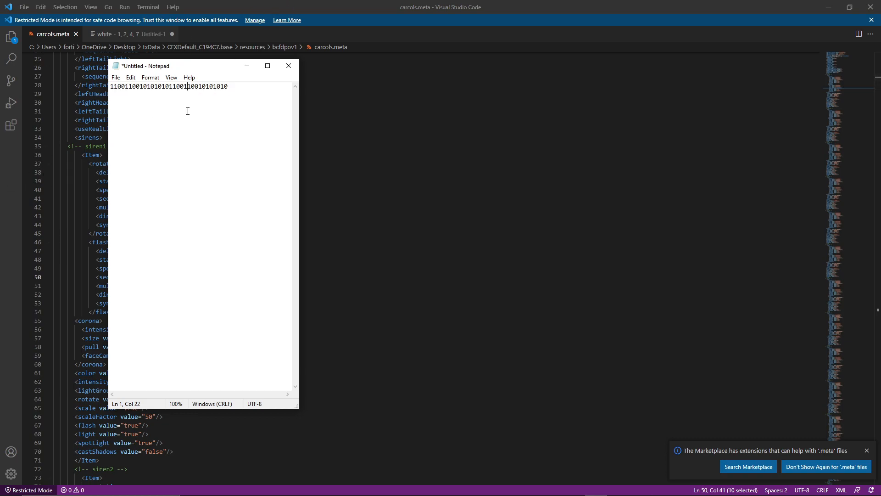
click(211, 176)
key(End)
key(shift+Left)
key(Home)
key(shift+Right)
key(shift+Right)
key(Right)
key(shift+Right)
key(shift+Right)
key(Left)
key(Left)
key(Right)
key(End)
Convert the 32-digit binary pattern to decimal in the RapidTables converter in the browser and select the decimal number
key(ctrl+a)
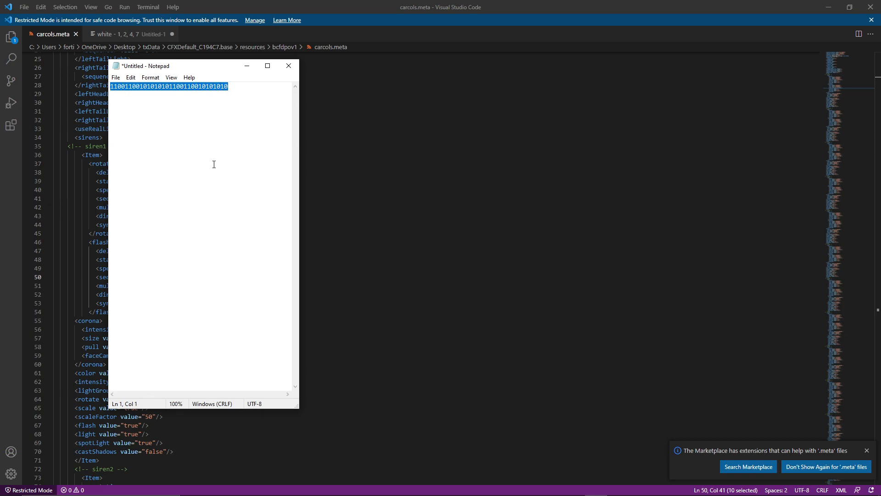
click(214, 164)
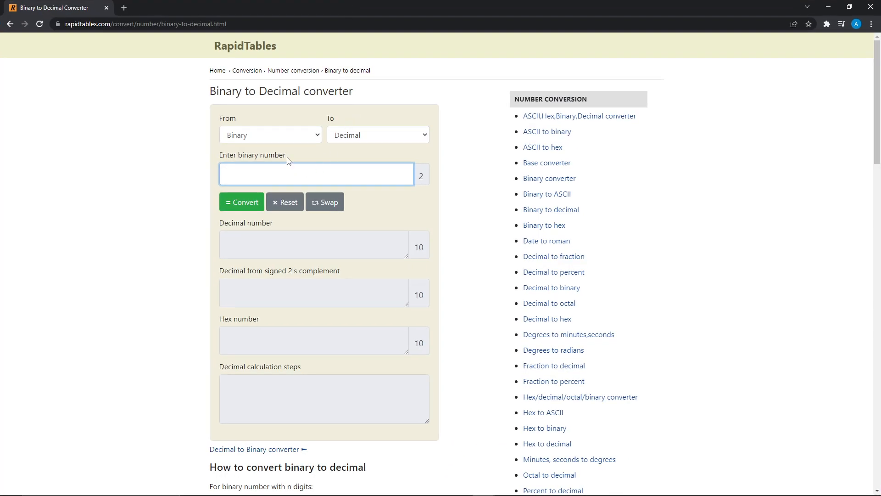
key(ctrl+v)
click(240, 212)
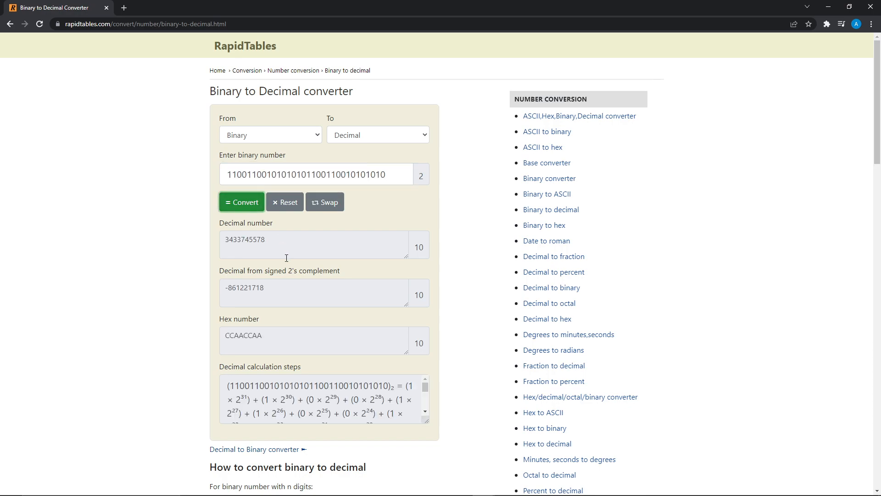
double_click(246, 239)
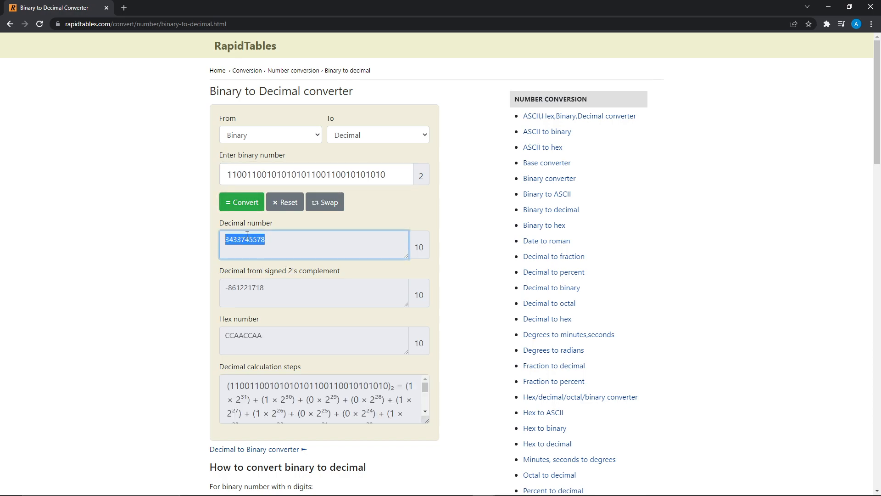
click(870, 6)
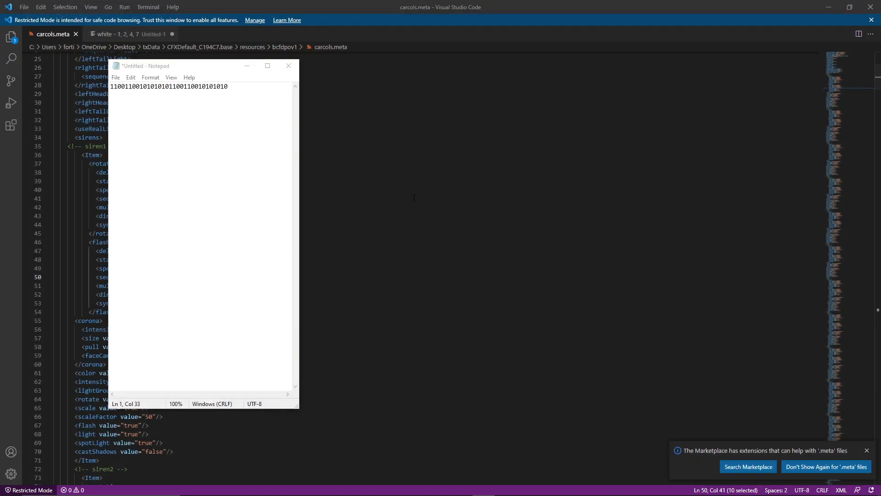
click(233, 237)
key(Return)
key(Return)
key(ctrl+v)
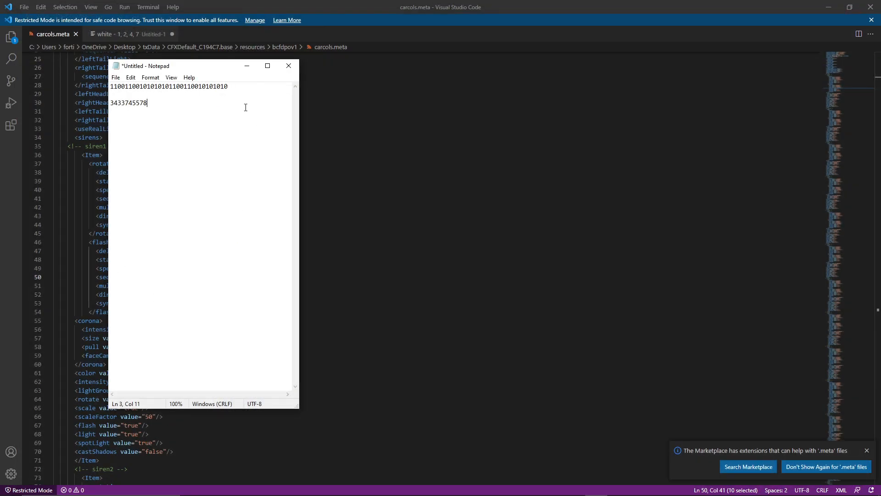
key(shift+Home)
key(Home)
key(shift+End)
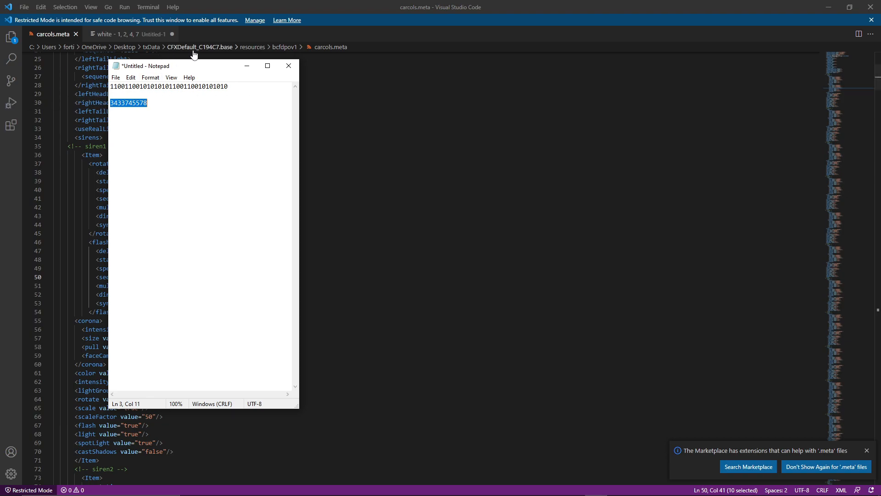
click(289, 66)
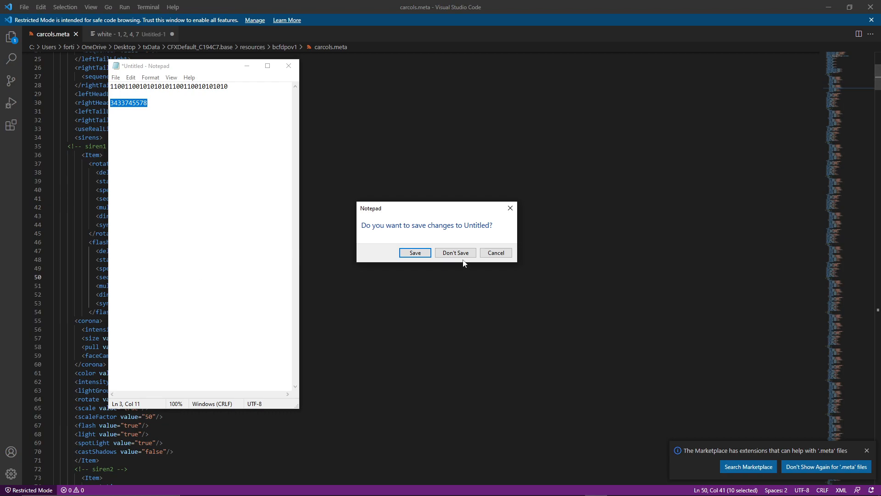
click(458, 253)
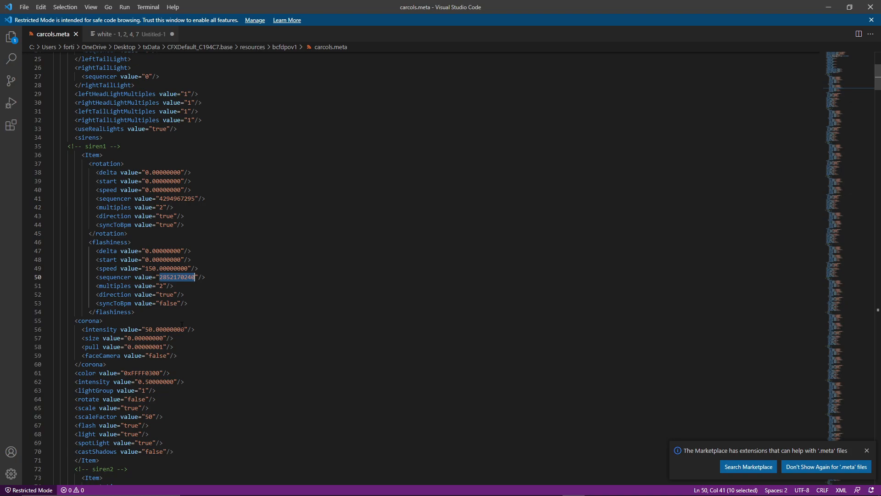
In carcols.meta in Visual Studio Code, set siren2's color value to 0xFFFFFFFF
scroll(181, 325, down, 13)
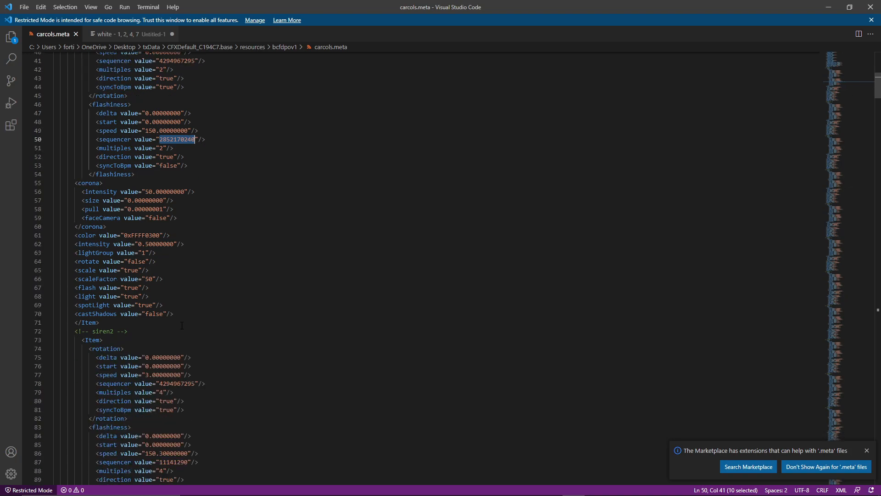
scroll(150, 345, up, 5)
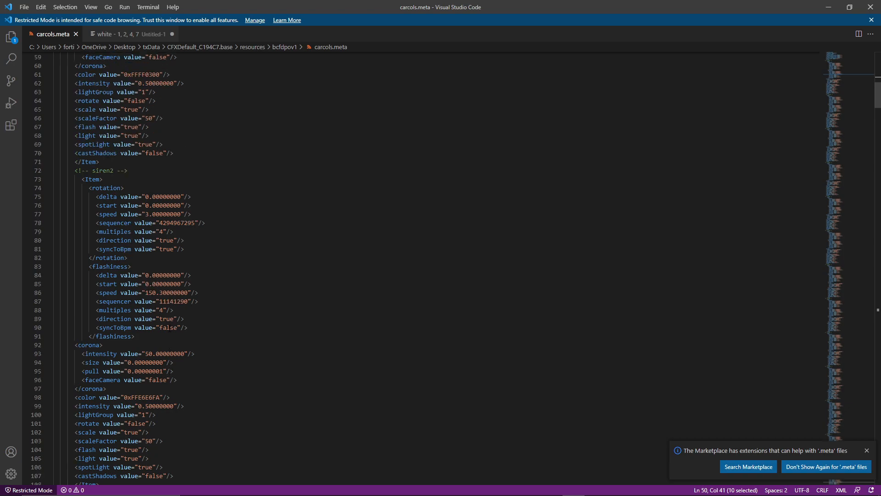
scroll(150, 346, down, 6)
click(161, 328)
key(BackSpace)
key(BackSpace)
key(BackSpace)
key(BackSpace)
key(BackSpace)
key(BackSpace)
text(FFFFFFFF)
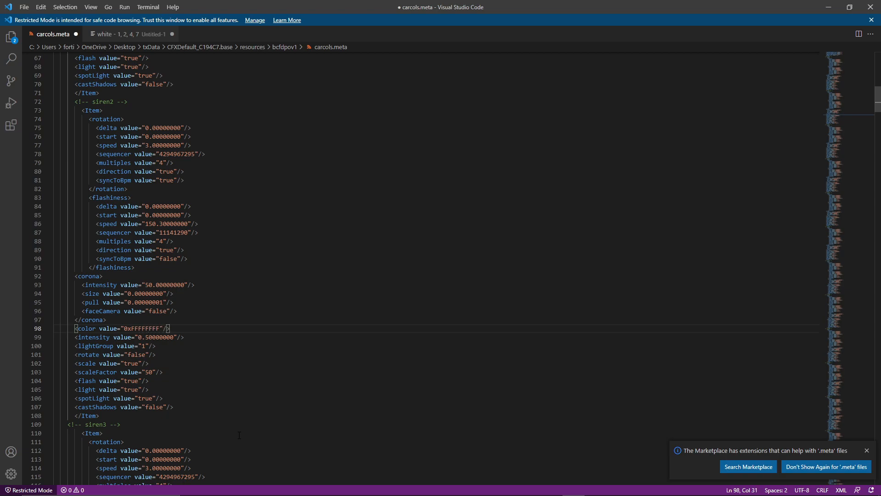
Extend siren2's color value to 0xFFFFFFFFFF and copy the whole value
scroll(163, 93, up, 4)
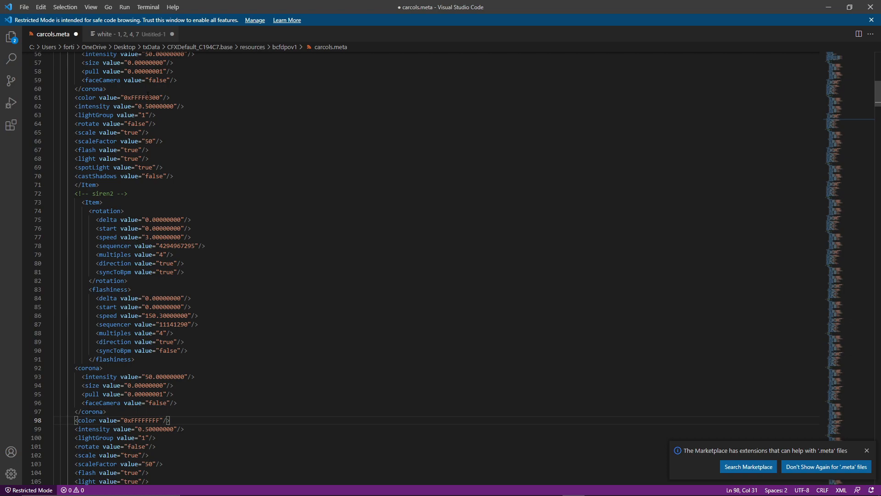
scroll(180, 168, down, 3)
text(FF)
key(ctrl+shift+Left)
key(ctrl+c)
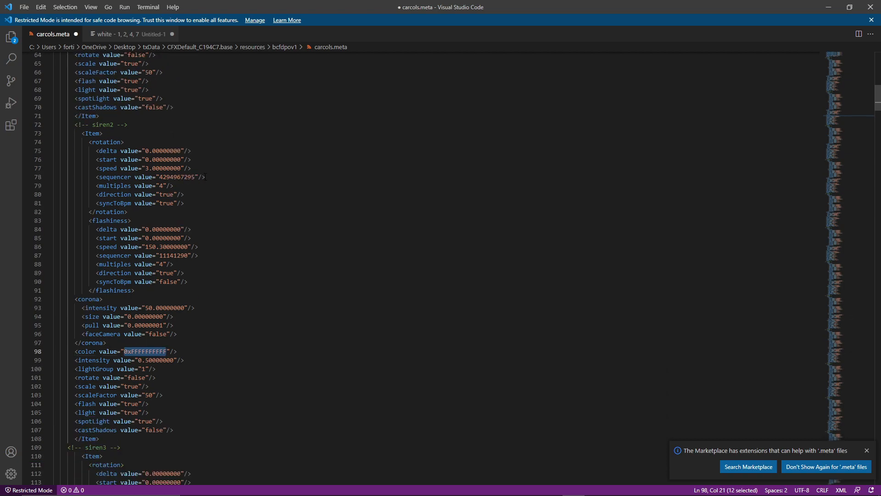
Replace siren3's color value with the copied 0xFFFFFFFFFF
scroll(212, 165, down, 8)
scroll(212, 164, down, 15)
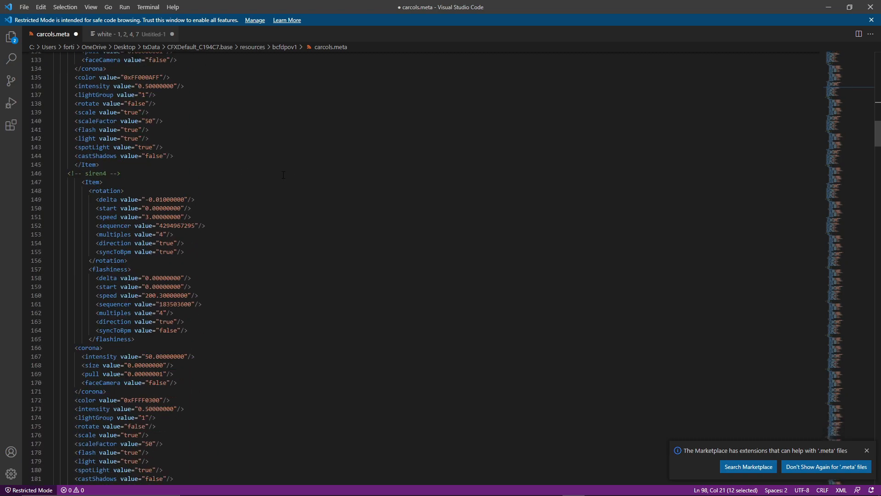
double_click(140, 77)
key(ctrl+v)
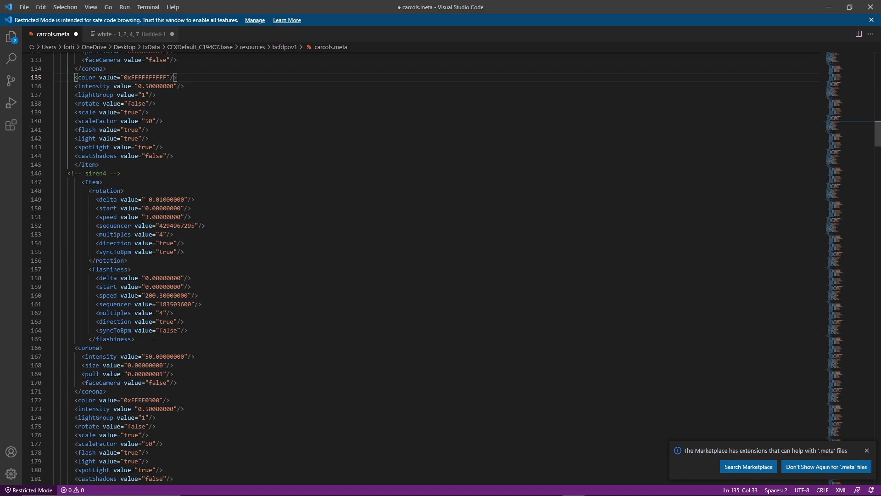
scroll(153, 337, down, 5)
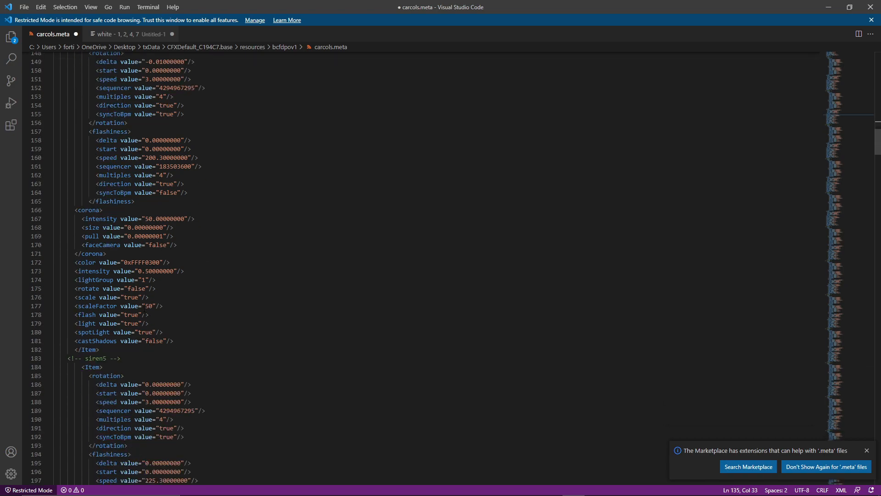
Replace siren1's color value with the copied 0xFFFFFFFFFF
scroll(144, 312, up, 17)
scroll(129, 340, up, 5)
scroll(158, 185, up, 12)
double_click(150, 166)
key(ctrl+v)
Copy siren4's color value 0xFFFF0300 and paste it over siren3's color value
scroll(152, 177, down, 10)
scroll(413, 269, down, 20)
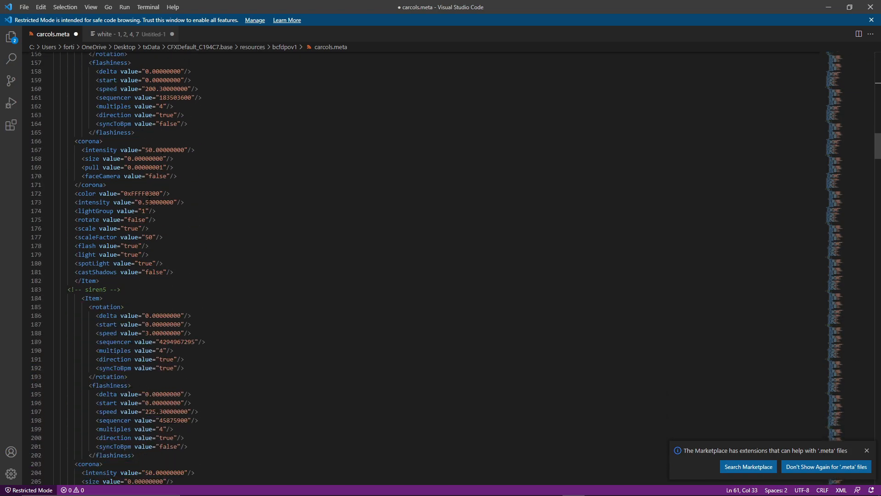
double_click(142, 193)
key(ctrl+c)
scroll(142, 194, up, 13)
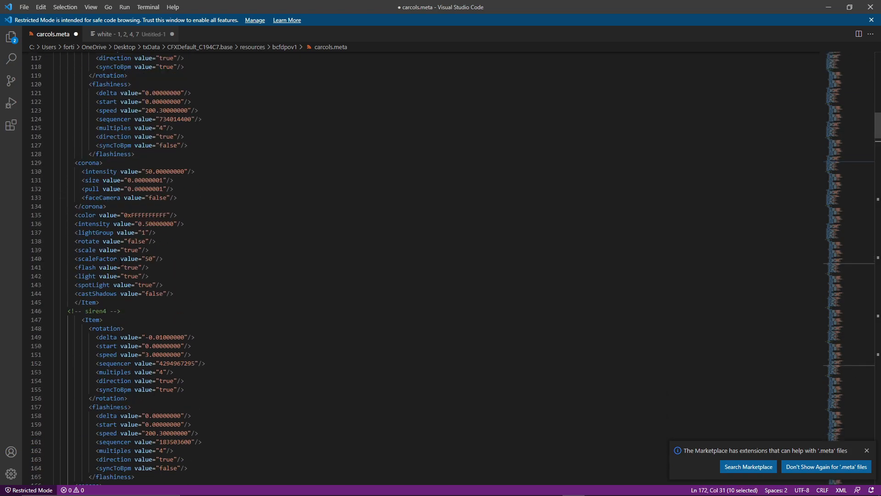
double_click(146, 215)
key(ctrl+v)
Set the color values of siren5 and siren6 to the copied 0xFFFF0300
scroll(177, 250, down, 20)
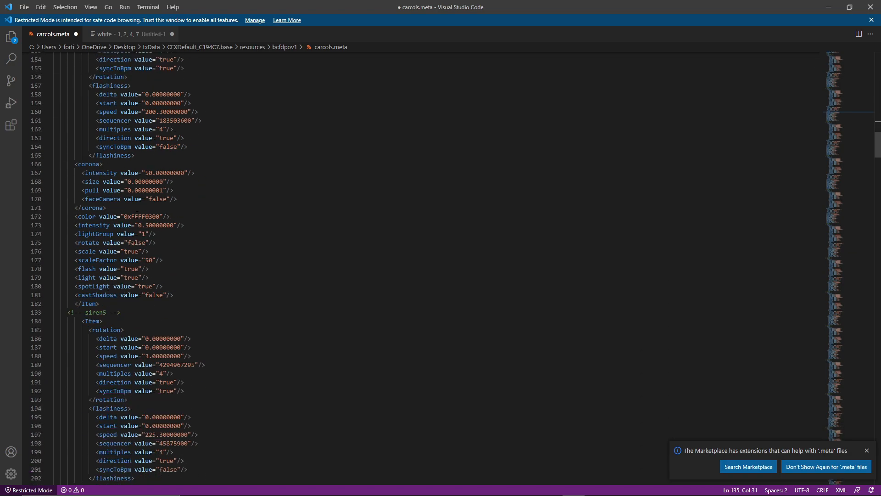
double_click(142, 309)
key(ctrl+v)
scroll(142, 309, down, 9)
scroll(140, 323, down, 3)
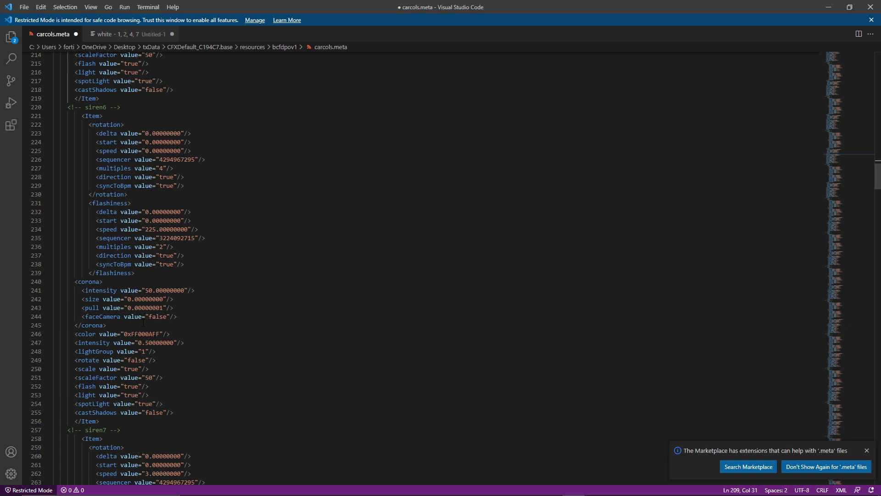
double_click(142, 333)
key(ctrl+v)
scroll(160, 333, down, 11)
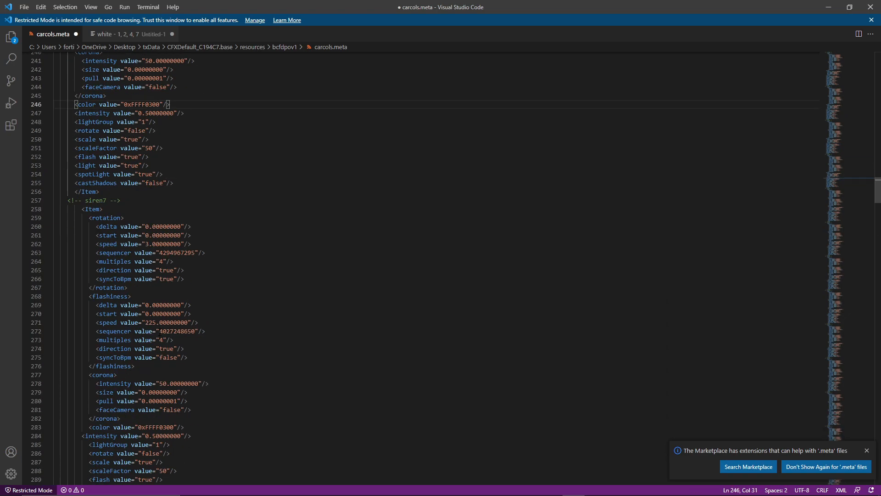
Set the color values of siren7 and siren8 to the copied 0xFFFF0300
double_click(155, 359)
key(ctrl+v)
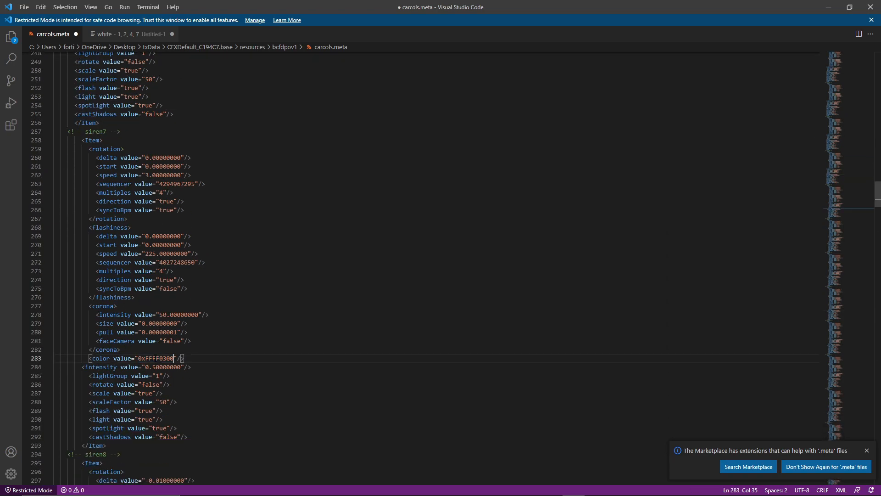
scroll(154, 359, down, 14)
double_click(156, 314)
key(ctrl+v)
drag(81, 313, 200, 315)
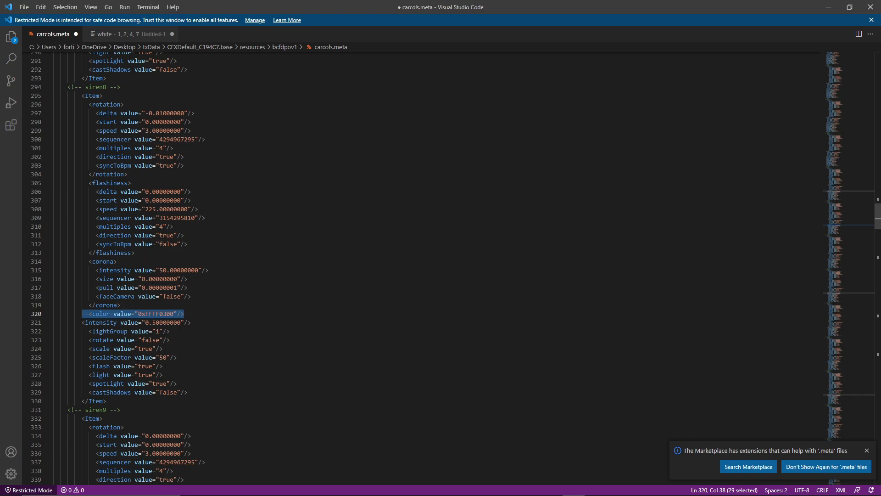
Check siren8's scale and scaleFactor lines, and set siren1's scaleFactor value to 10
drag(163, 348, 82, 348)
drag(178, 357, 72, 357)
scroll(160, 173, up, 20)
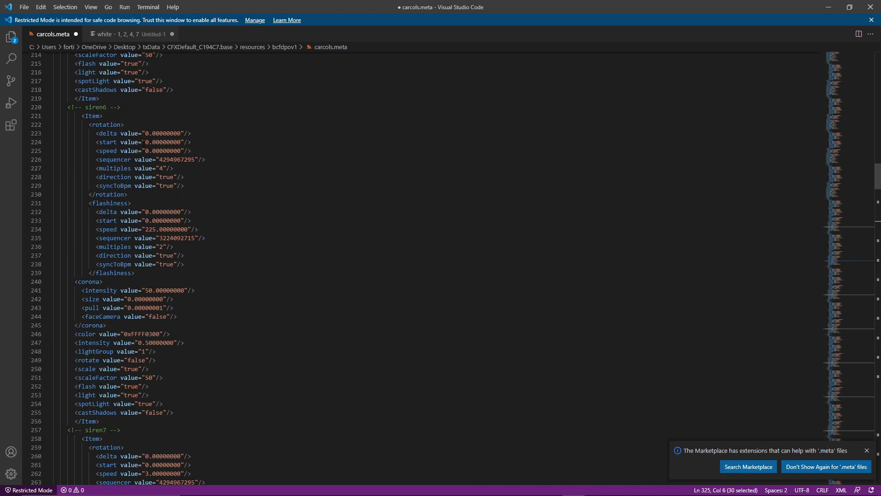
scroll(159, 173, up, 20)
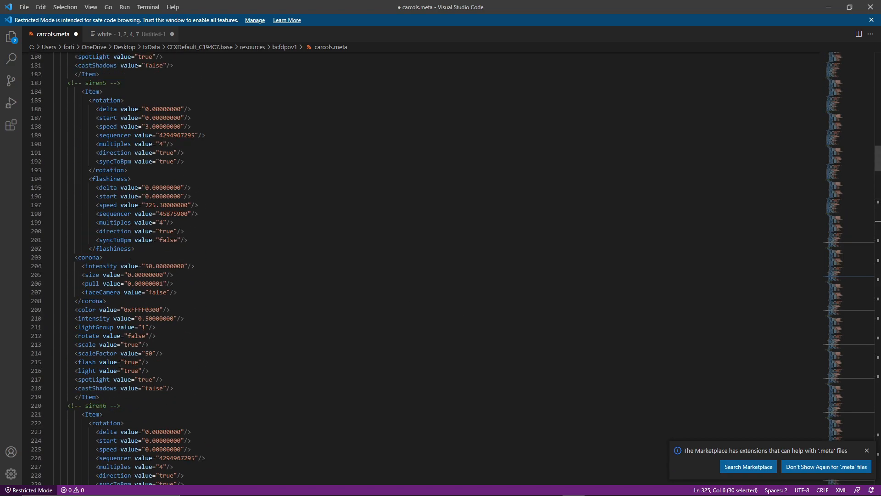
scroll(118, 371, up, 20)
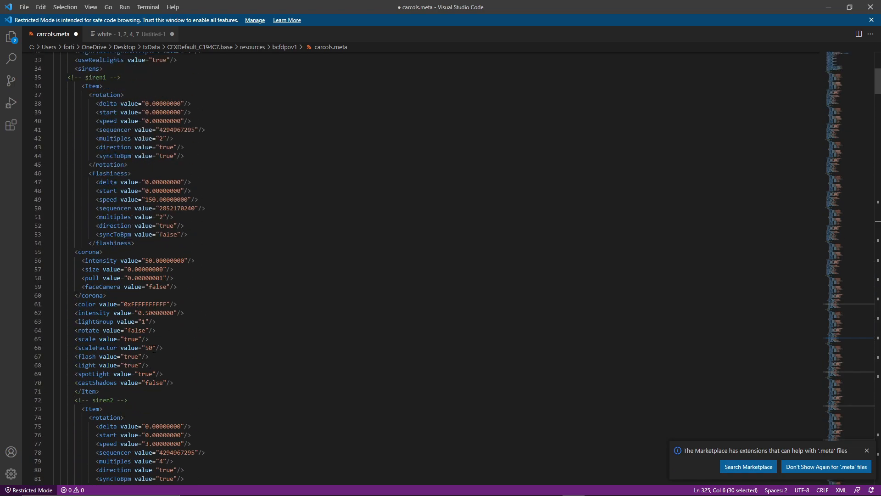
click(148, 356)
key(Up)
text(\)
key(Delete)
key(Delete)
key(BackSpace)
text(10)
Copy siren1's complete scaleFactor line with value 10 over the scaleFactor line in siren2
key(End)
key(shift+Home)
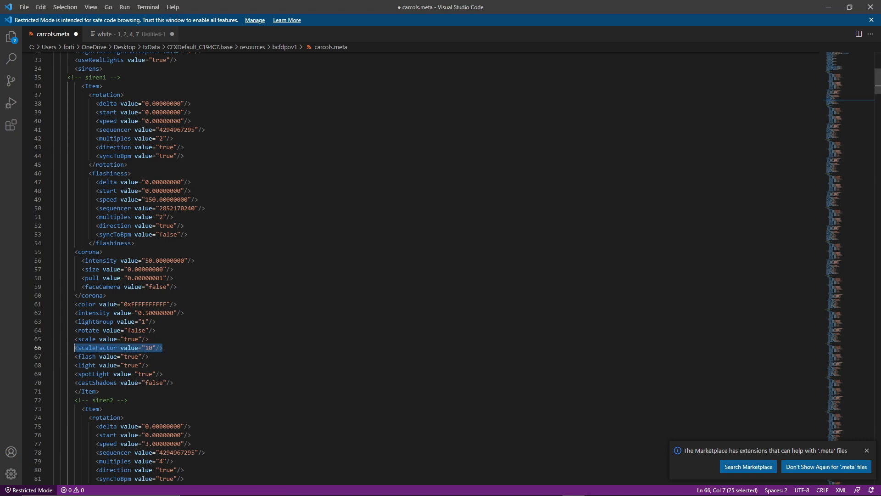
scroll(165, 317, down, 14)
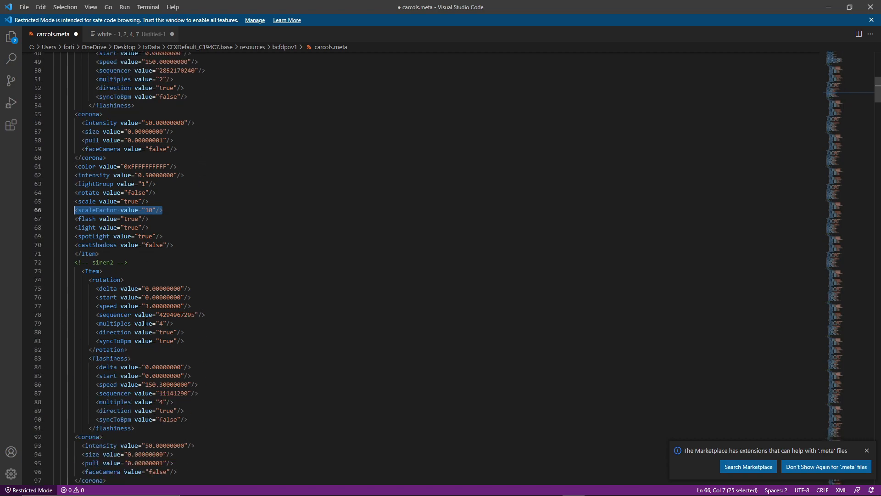
drag(170, 300, 103, 298)
click(76, 304)
key(End)
key(shift+Home)
right_click(99, 307)
click(120, 315)
key(ctrl+v)
click(312, 291)
scroll(321, 290, up, 7)
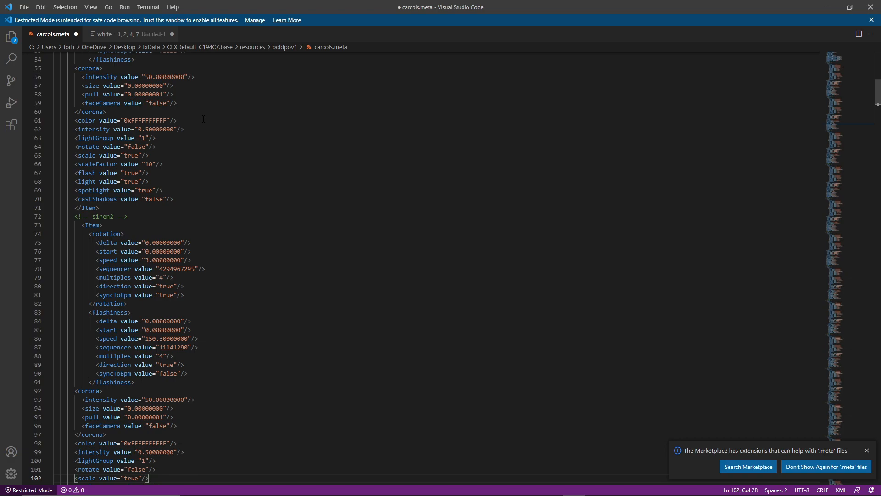
scroll(273, 234, up, 6)
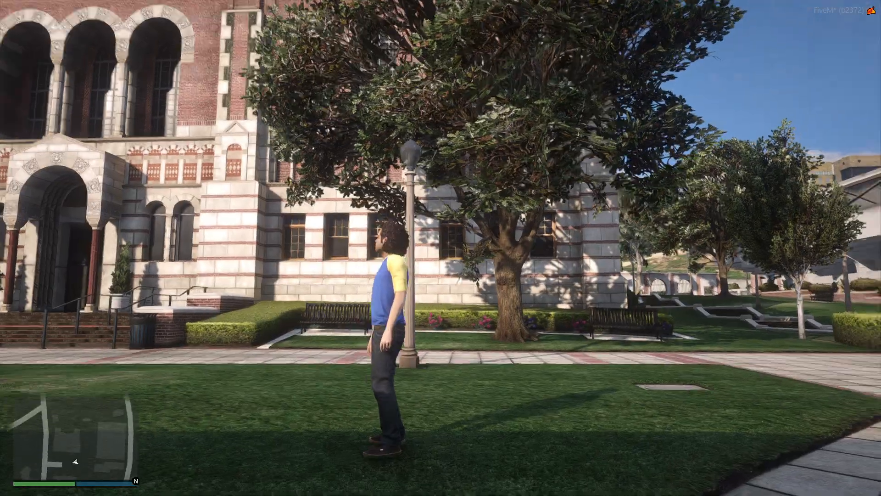
key(w)
key(shift)
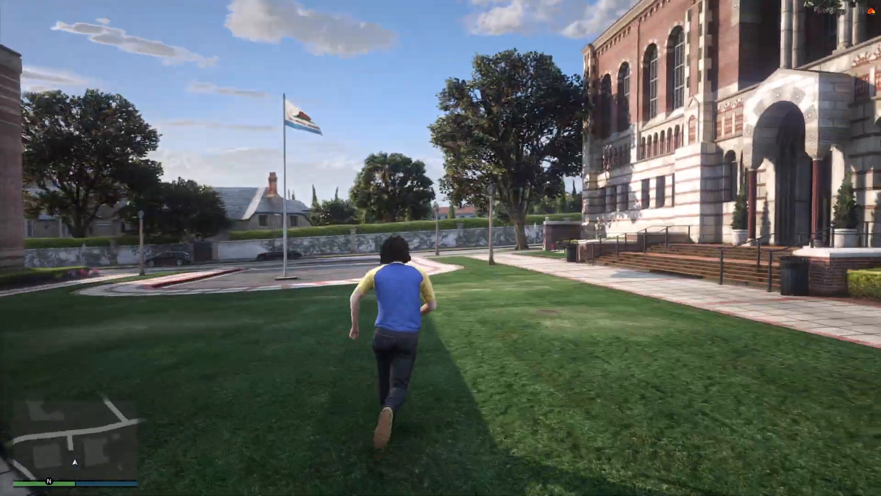
key(w)
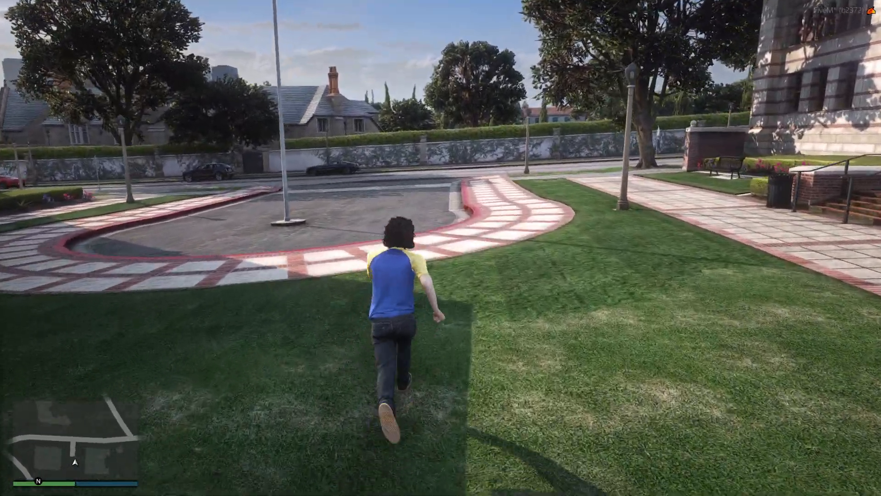
key(w)
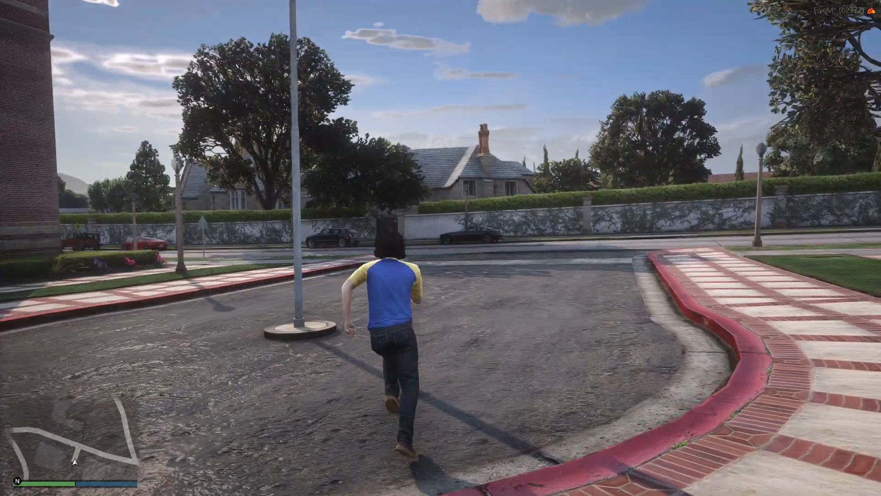
key(w)
In FiveM, open the vehicle spawner and spawn a vehicle by the model name bcfdpov1
key(m)
key(Down)
key(Up)
key(Return)
key(Down)
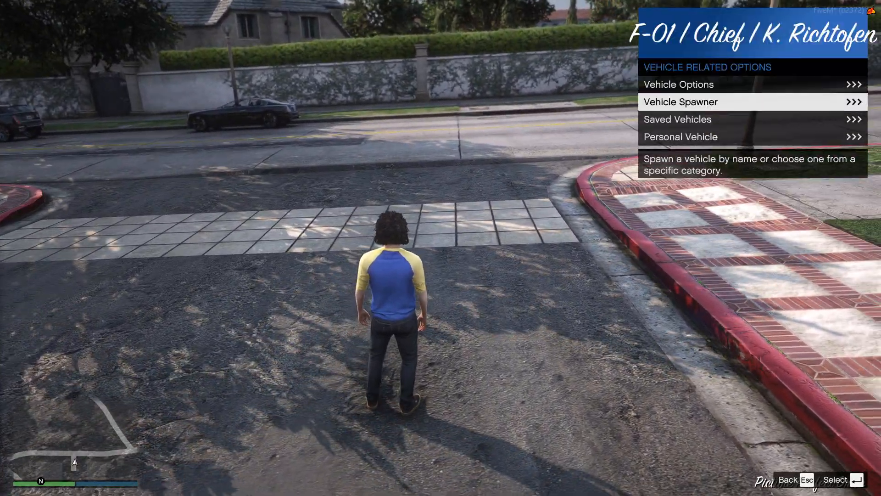
key(Return)
key(Return)
text(bcfdpov1)
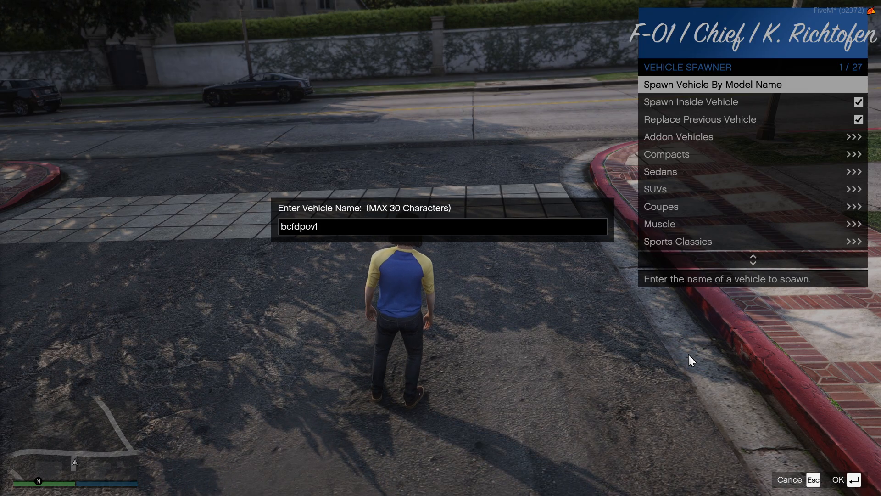
key(Return)
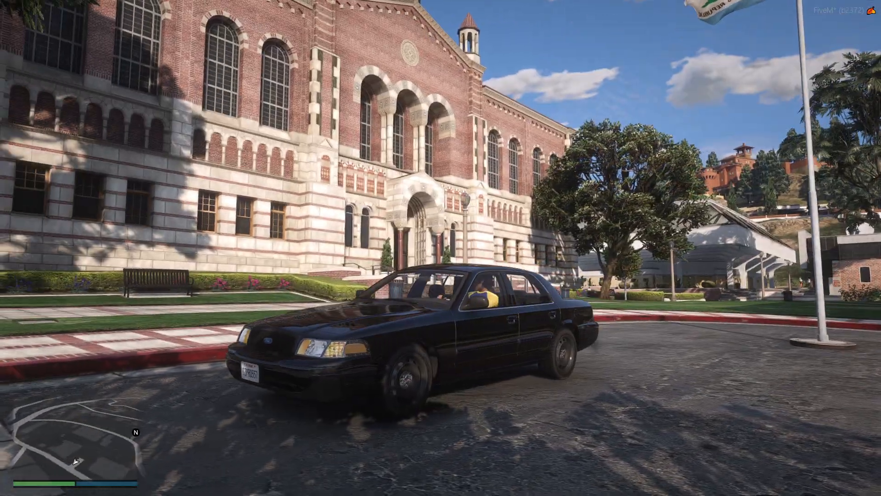
Open the spawned car's livery options and cycle through the available liveries to one without the purple design
key(m)
key(Return)
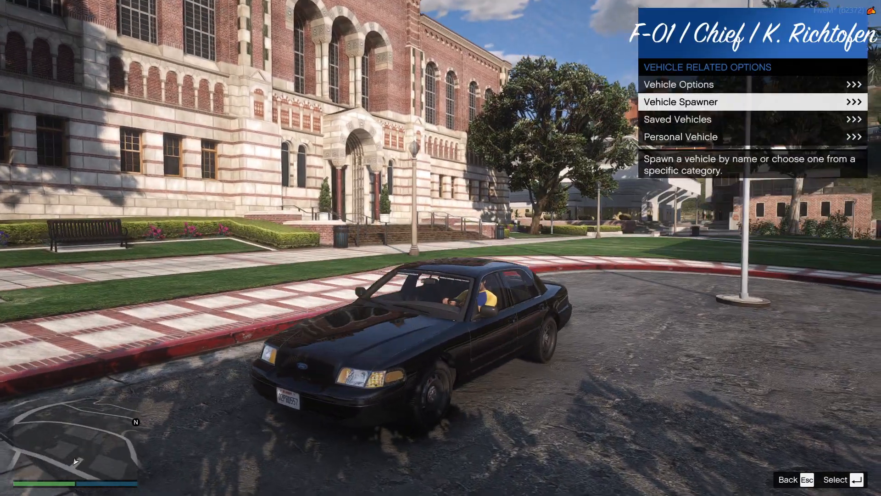
key(Up)
key(Return)
key(Up)
key(Down)
key(Down)
key(Up)
key(Up)
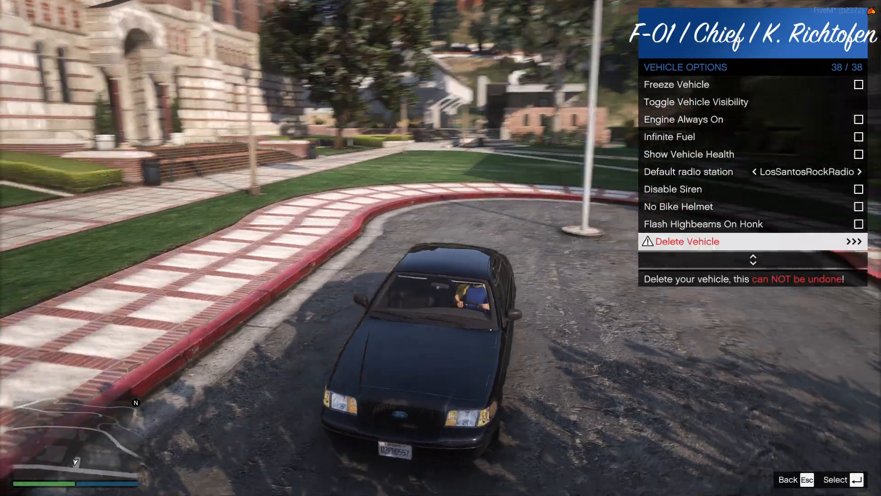
key(Down)
key(Down)
key(Down)
key(Down)
key(Down)
key(Down)
key(Down)
key(Down)
key(Down)
key(Down)
key(Return)
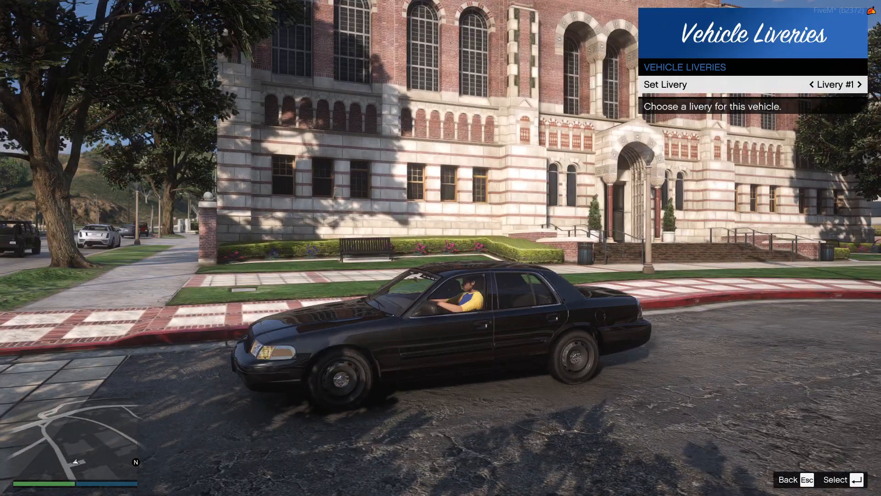
key(Right)
key(Right)
key(Right)
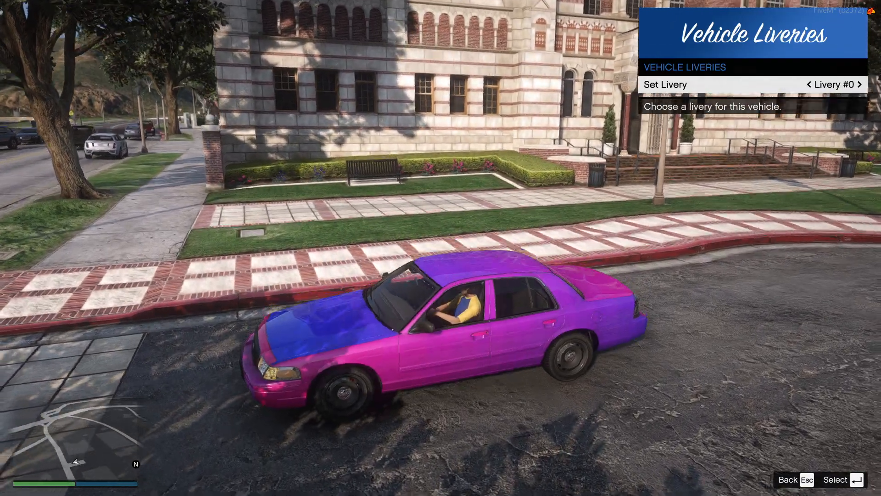
key(Left)
key(Escape)
Set the car's primary color to the metallic Lava Red
key(Up)
key(Up)
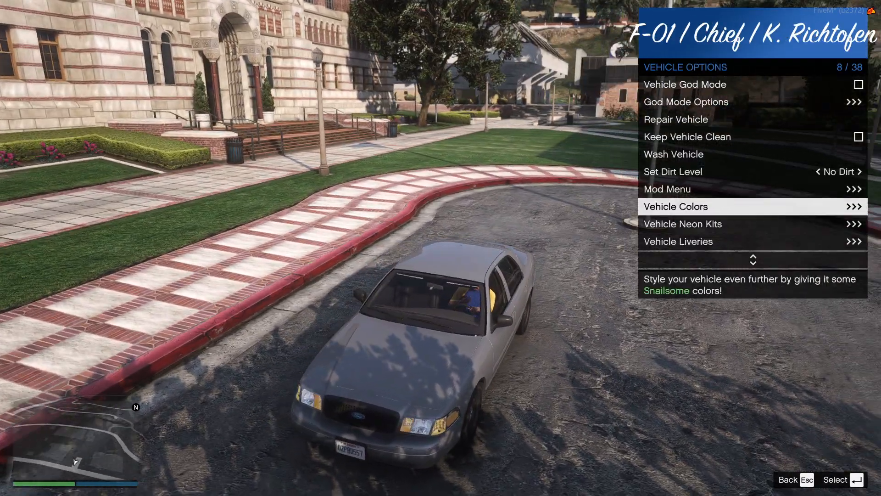
key(Return)
key(Return)
key(Down)
key(Left)
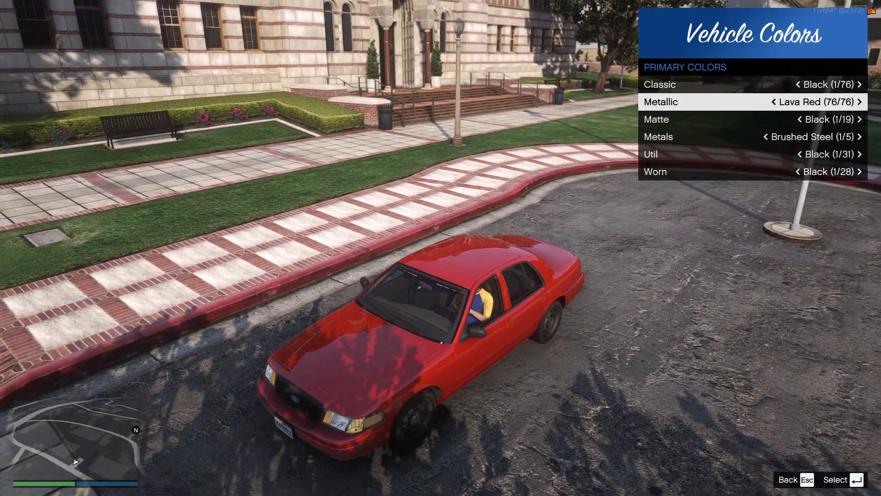
Set the car's secondary pearlescent color to Lava Red
key(Escape)
key(Return)
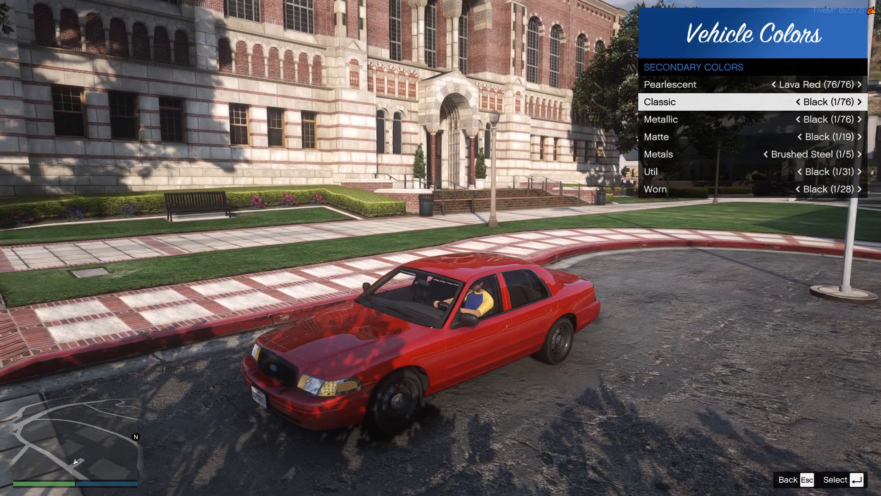
key(Escape)
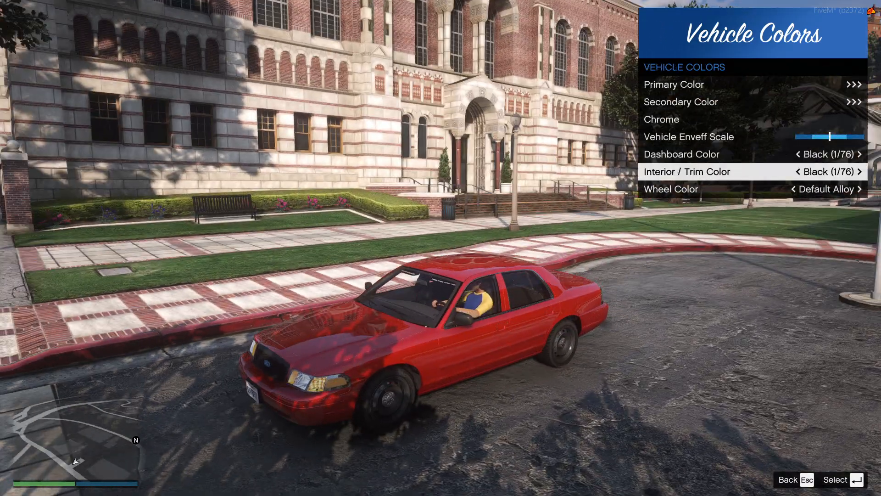
key(Escape)
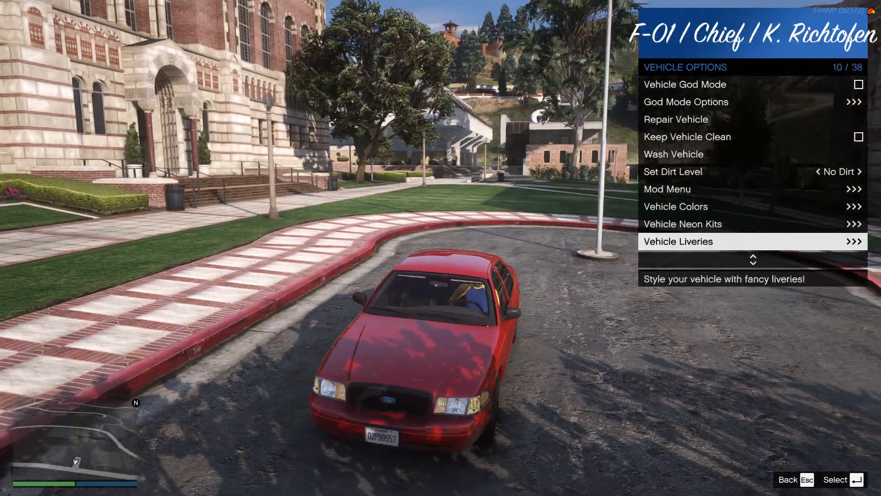
Examine the vehicle extras available for the car, and leave the vehicle menu
key(Return)
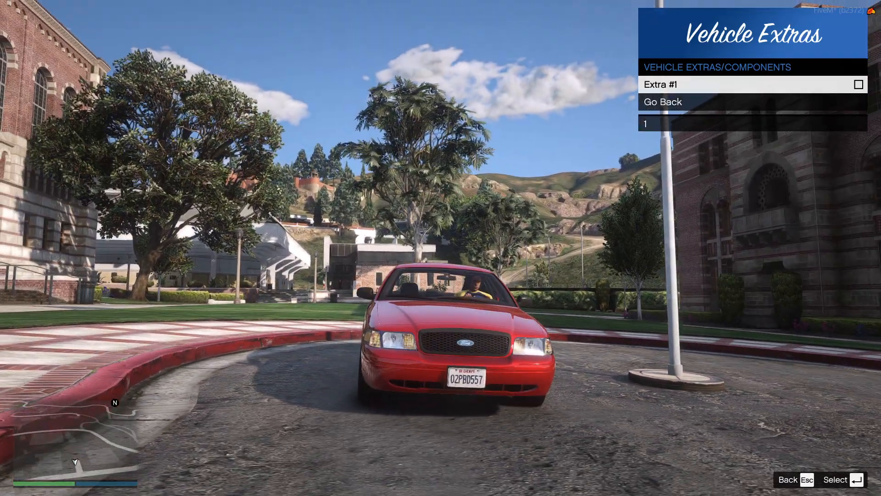
key(Escape)
key(Escape)
key(Escape)
key(Escape)
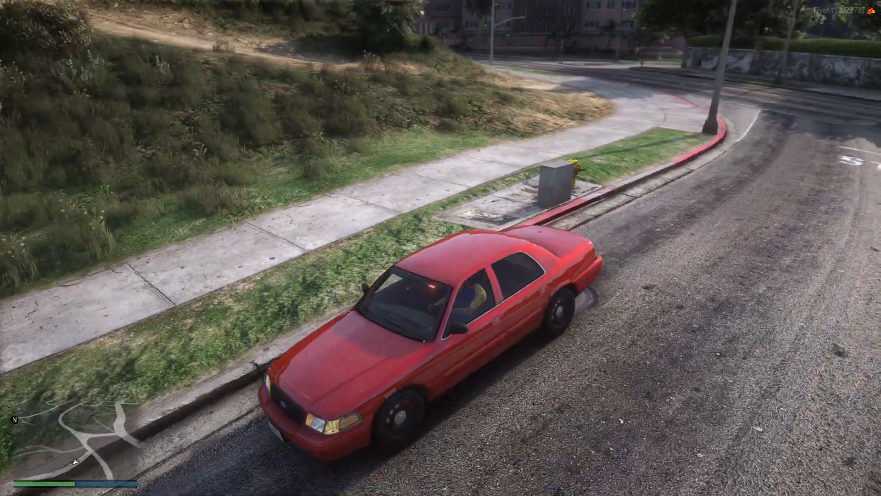
Get out of the car, examine its flashing windshield lights on foot, and get back into the driver's seat
key(f)
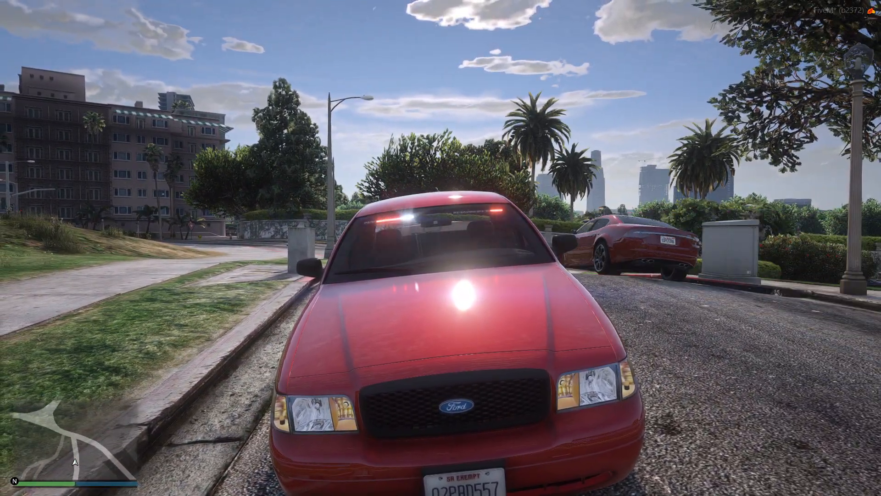
key(d)
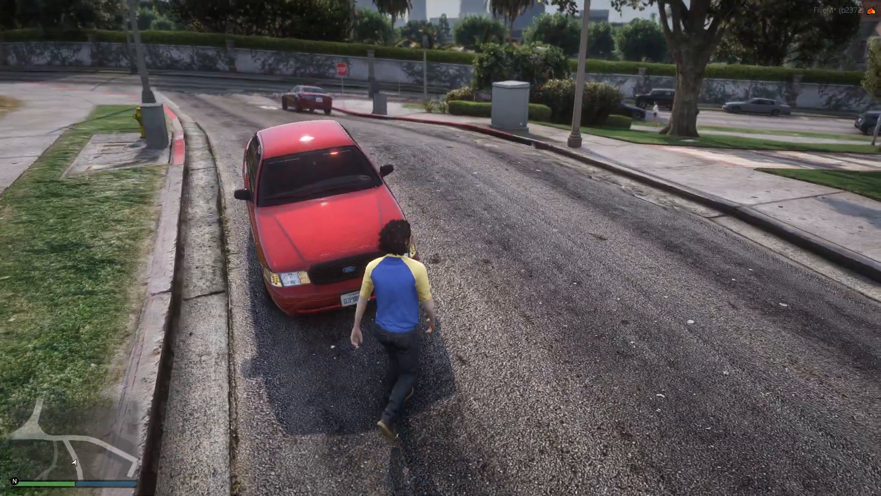
key(w)
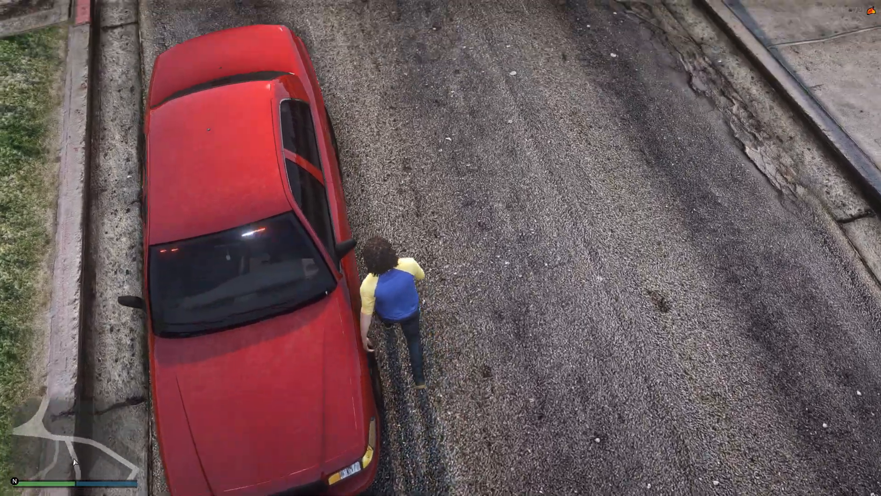
key(f)
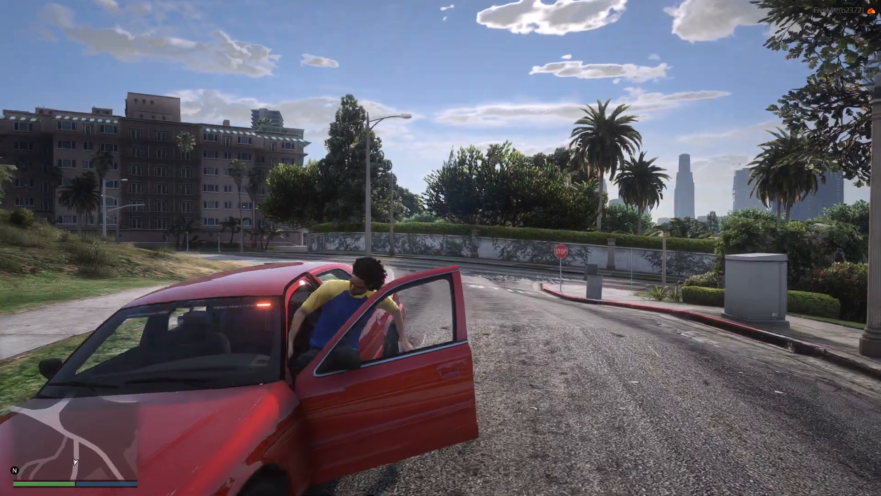
Drive the red car along the hillside street and check its flashing lights from the front and rear
key(w)
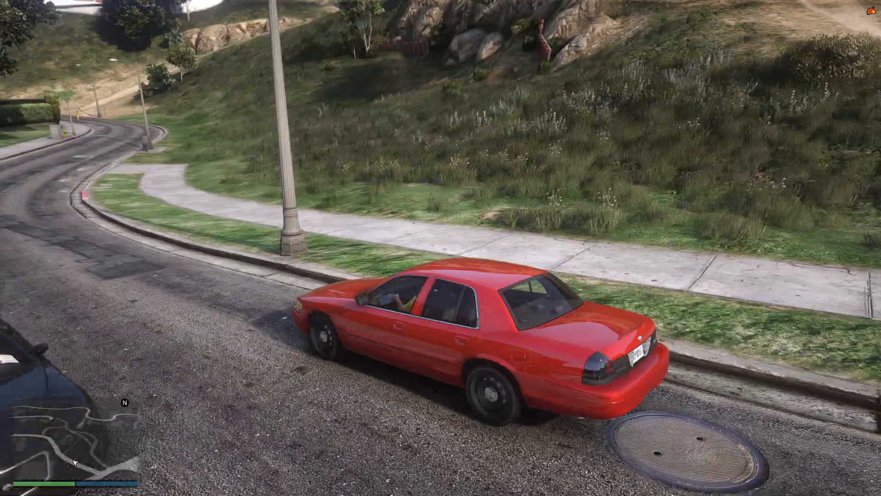
key(a)
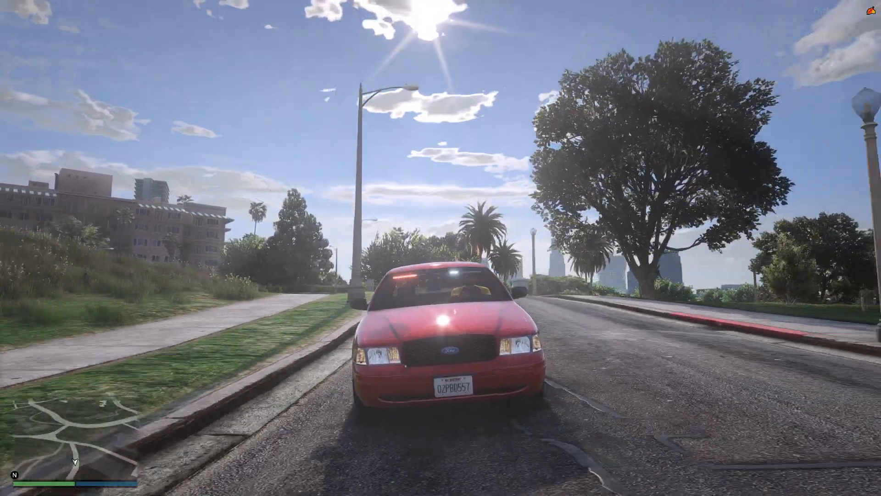
key(a)
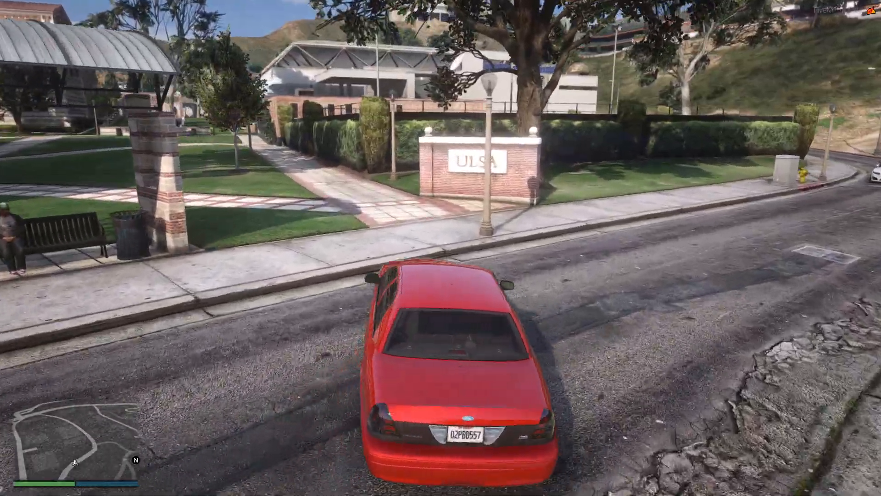
Drive the car across the ULSA campus lawn to the flagpole roundabout and view its front lights there
key(w)
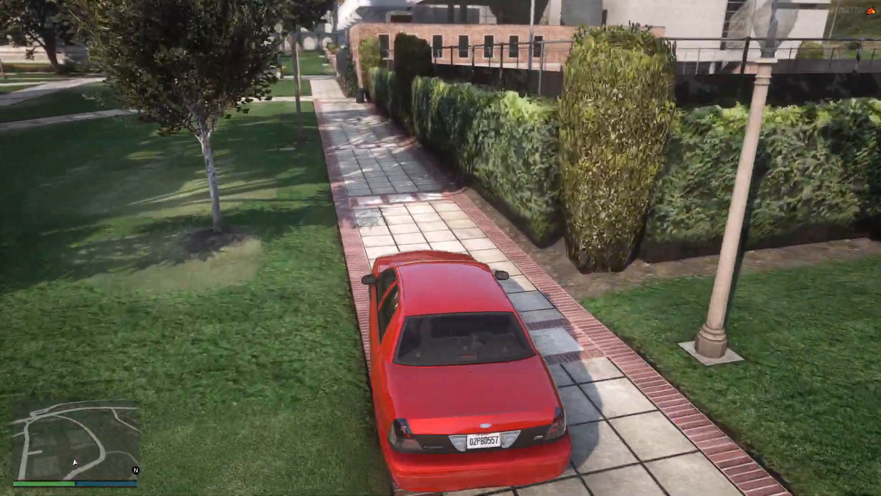
key(w)
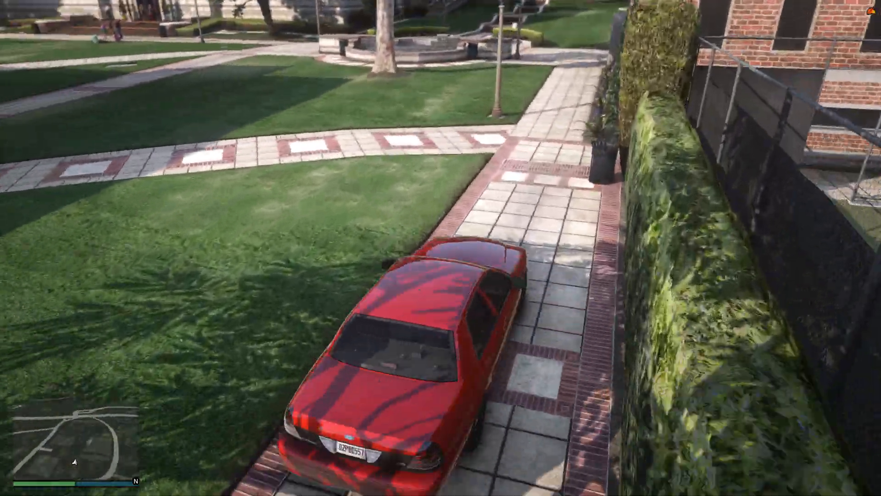
key(a)
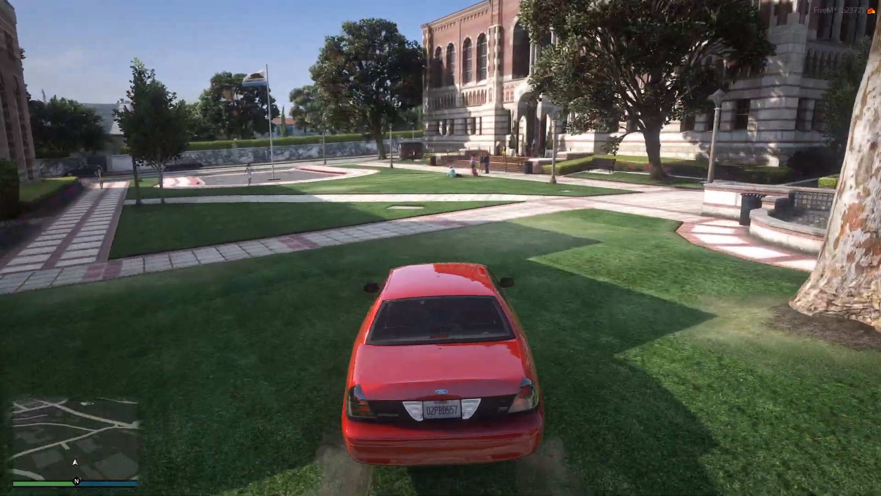
key(a)
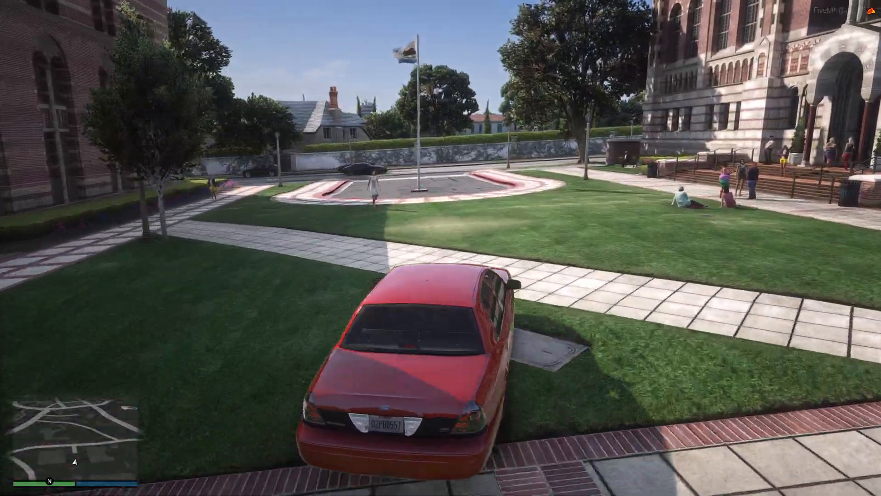
key(w)
key(a)
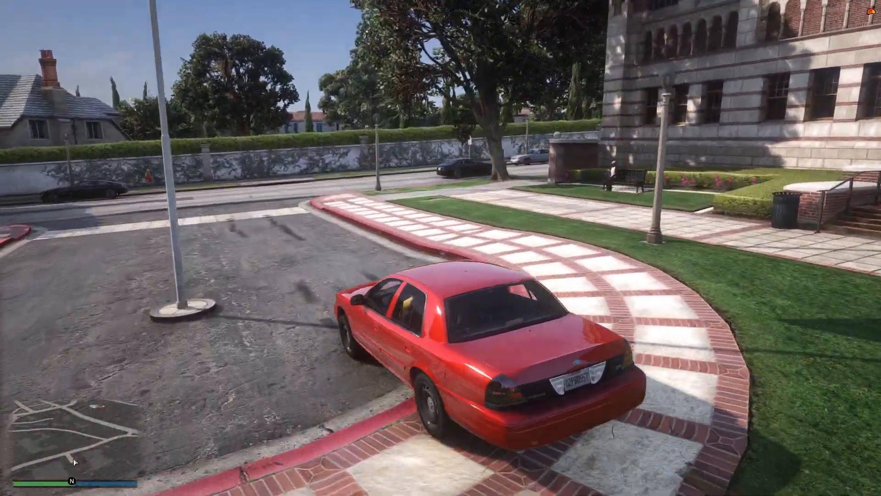
key(w)
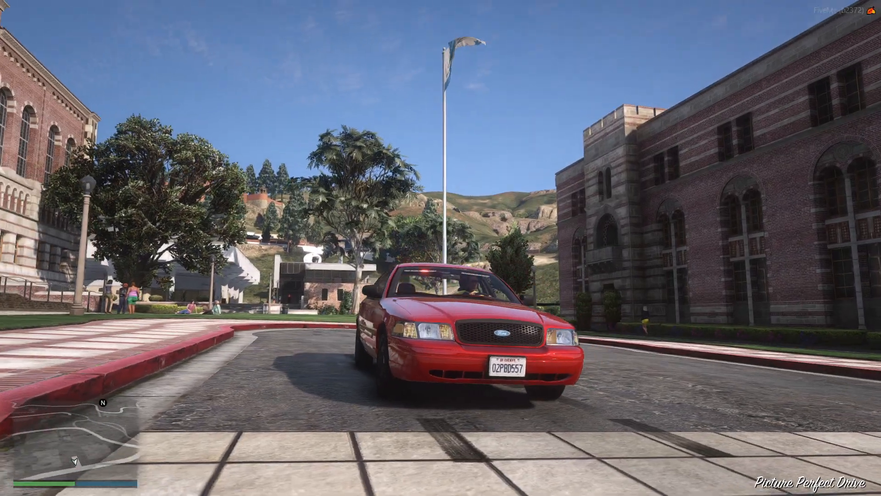
key(w)
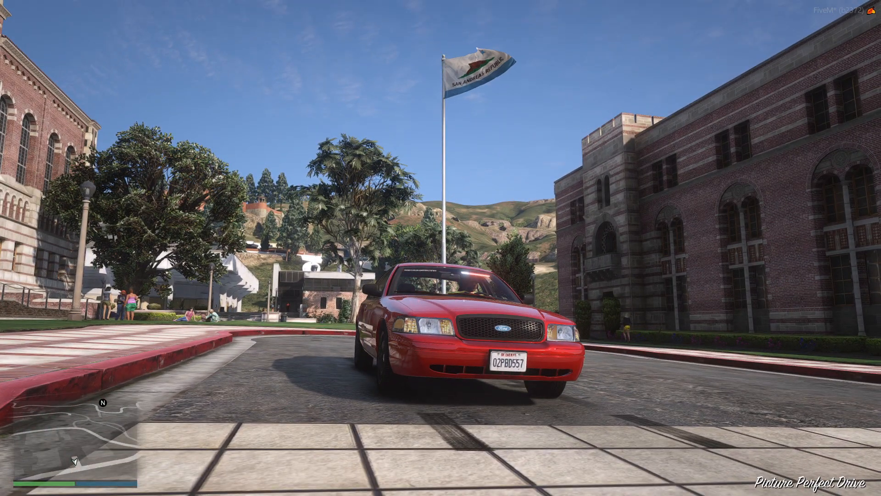